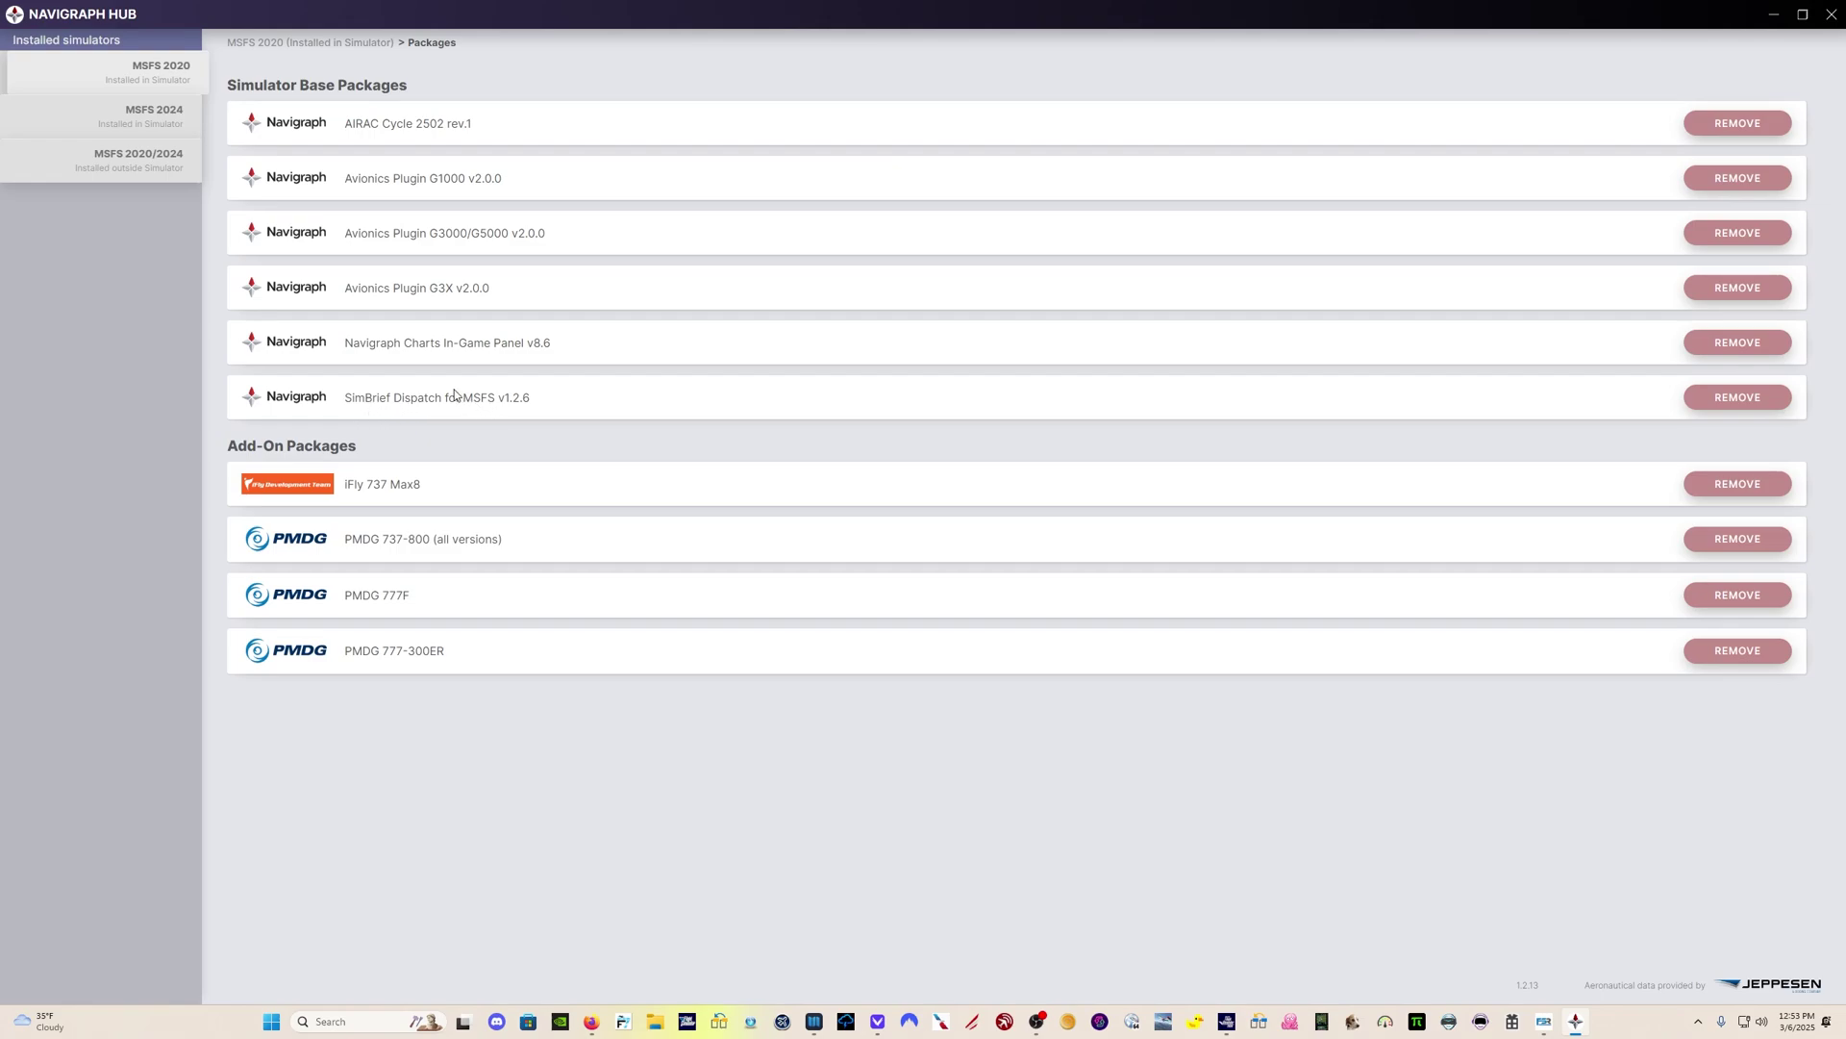
# Step: Show the packages Navigraph Hub has installed for MSFS 2024 instead of MSFS 2020
pyautogui.click(130, 117)
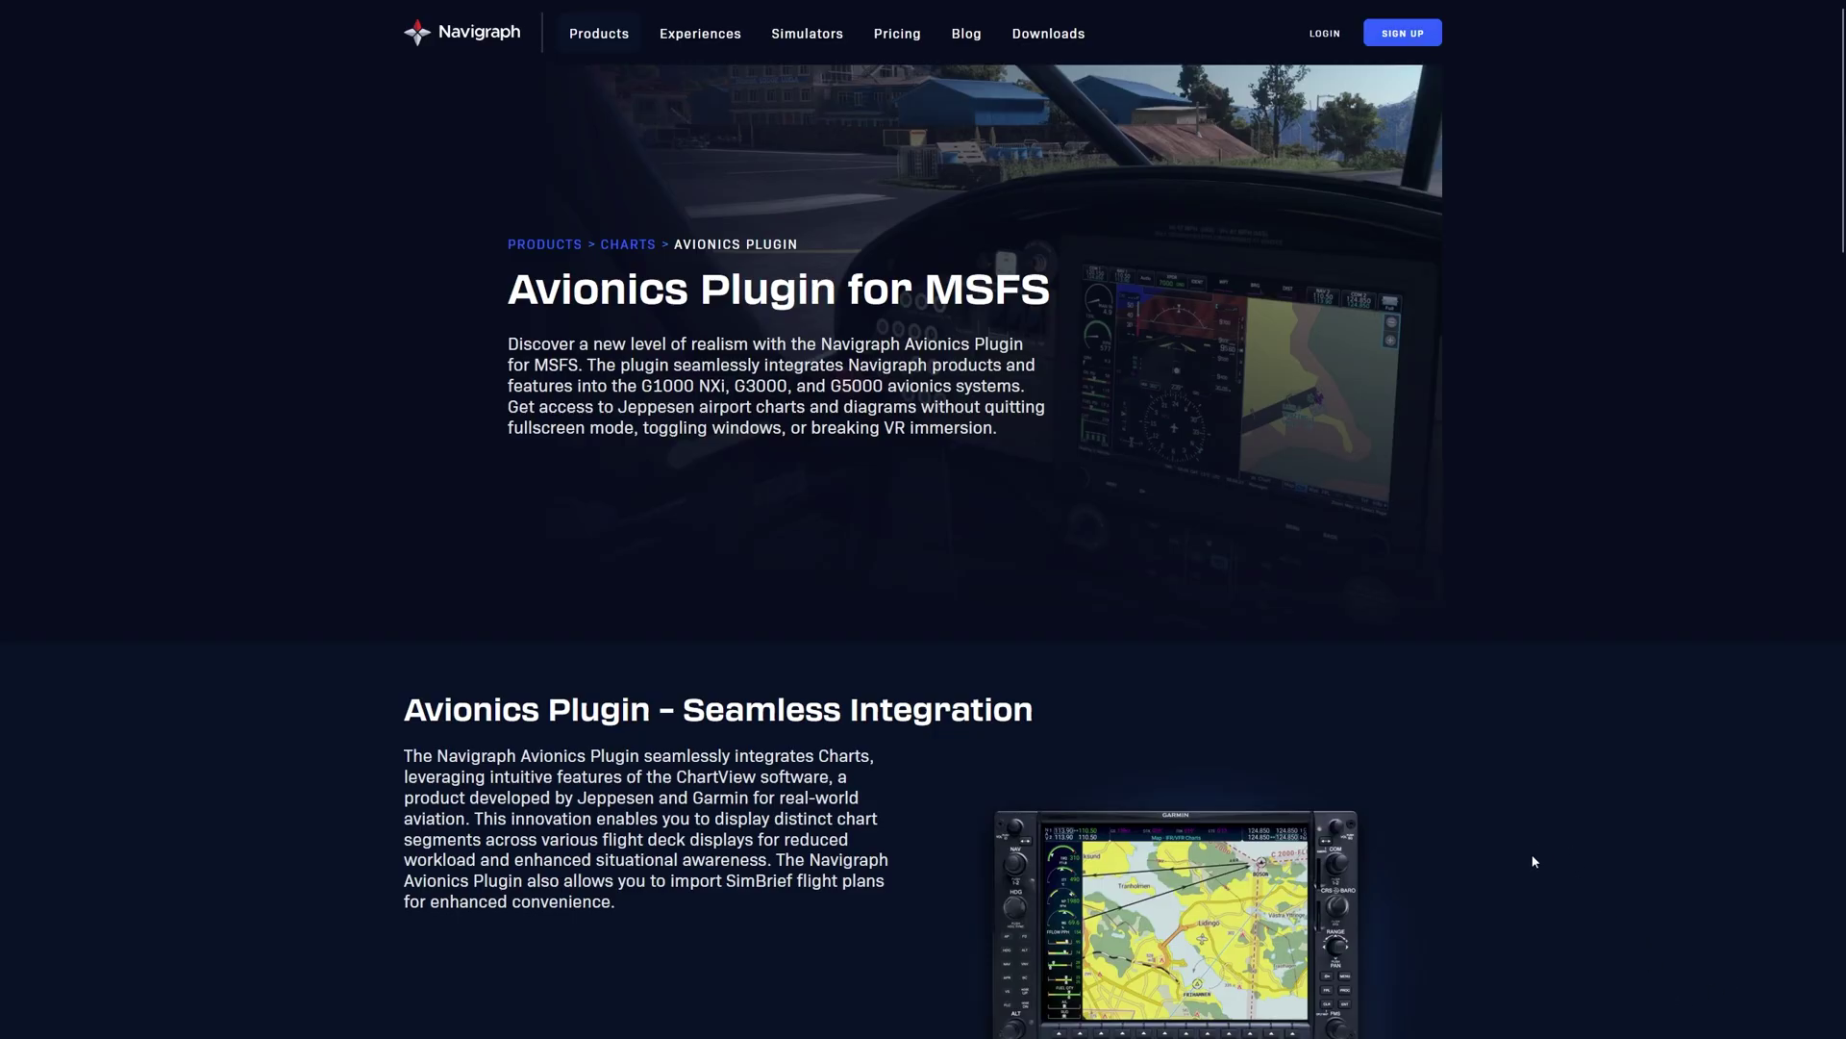
# Step: Scroll the Avionics Plugin for MSFS page down through its G3000, G1000 and Xbox Compatibility sections
pyautogui.scroll(-5, 1507, 761)
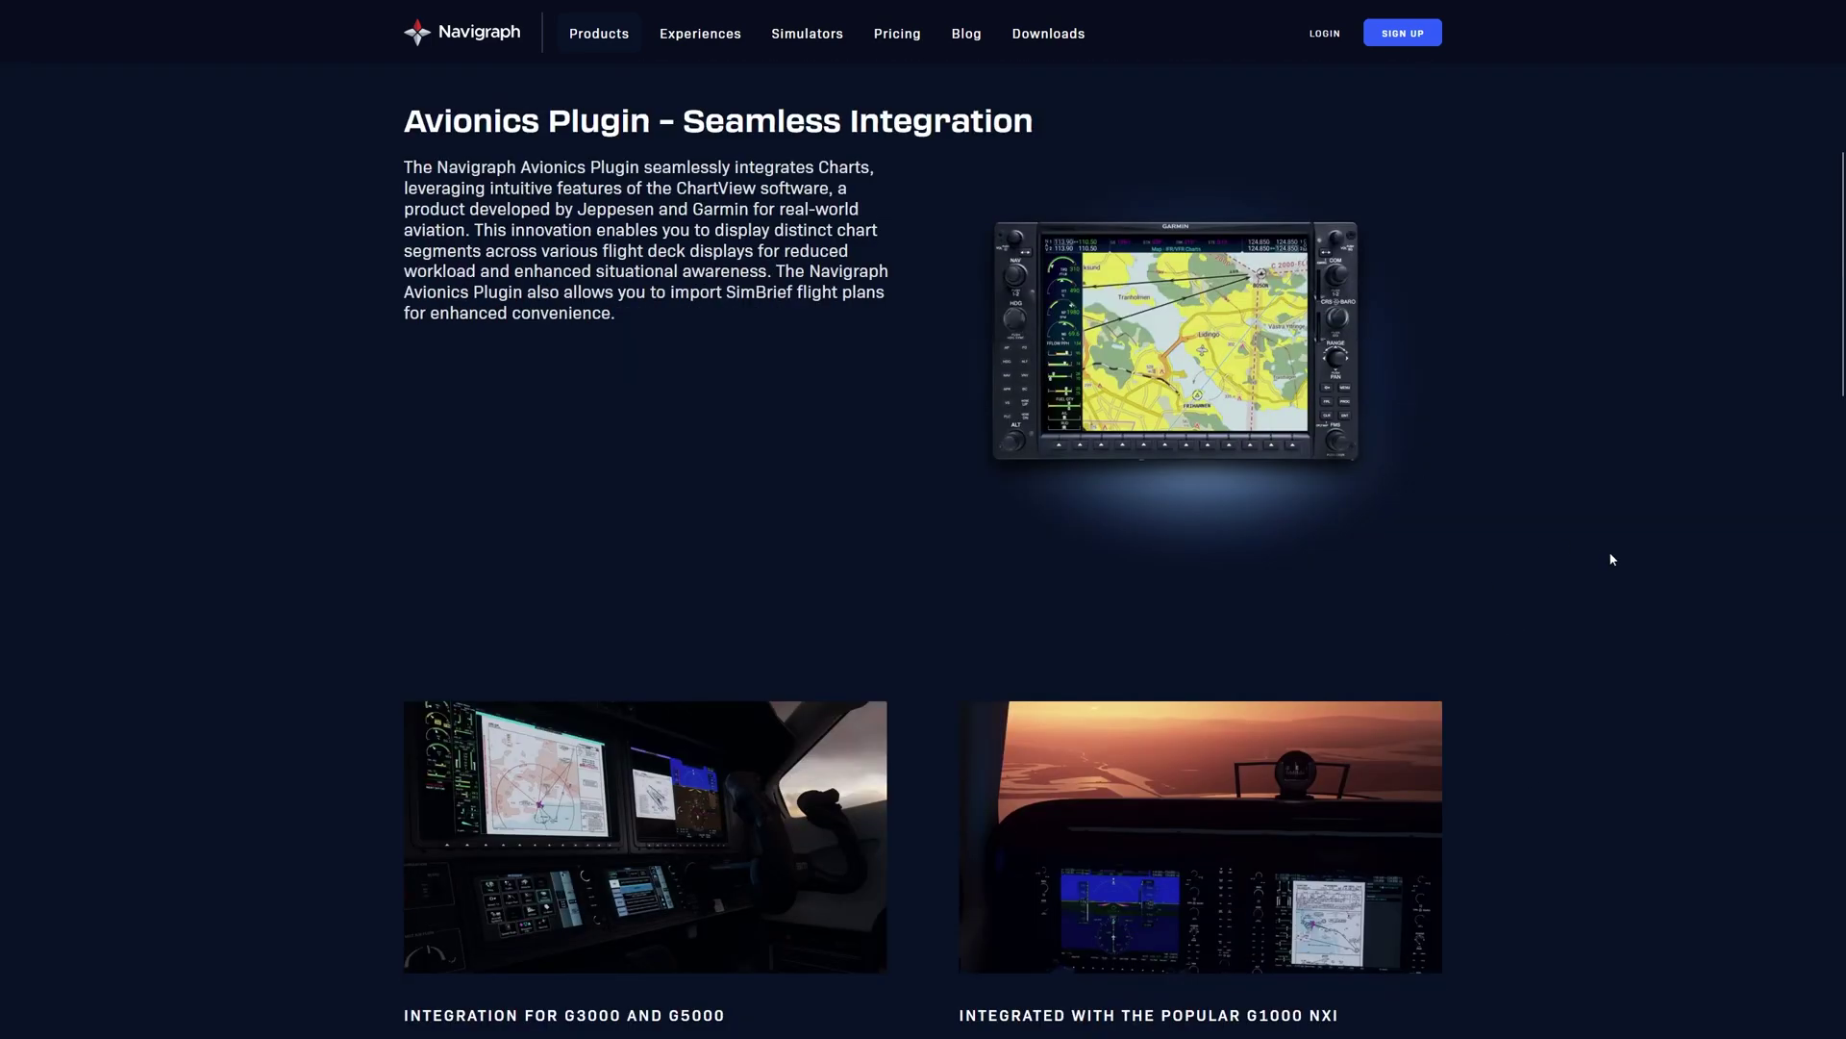
pyautogui.scroll(-2, 1623, 552)
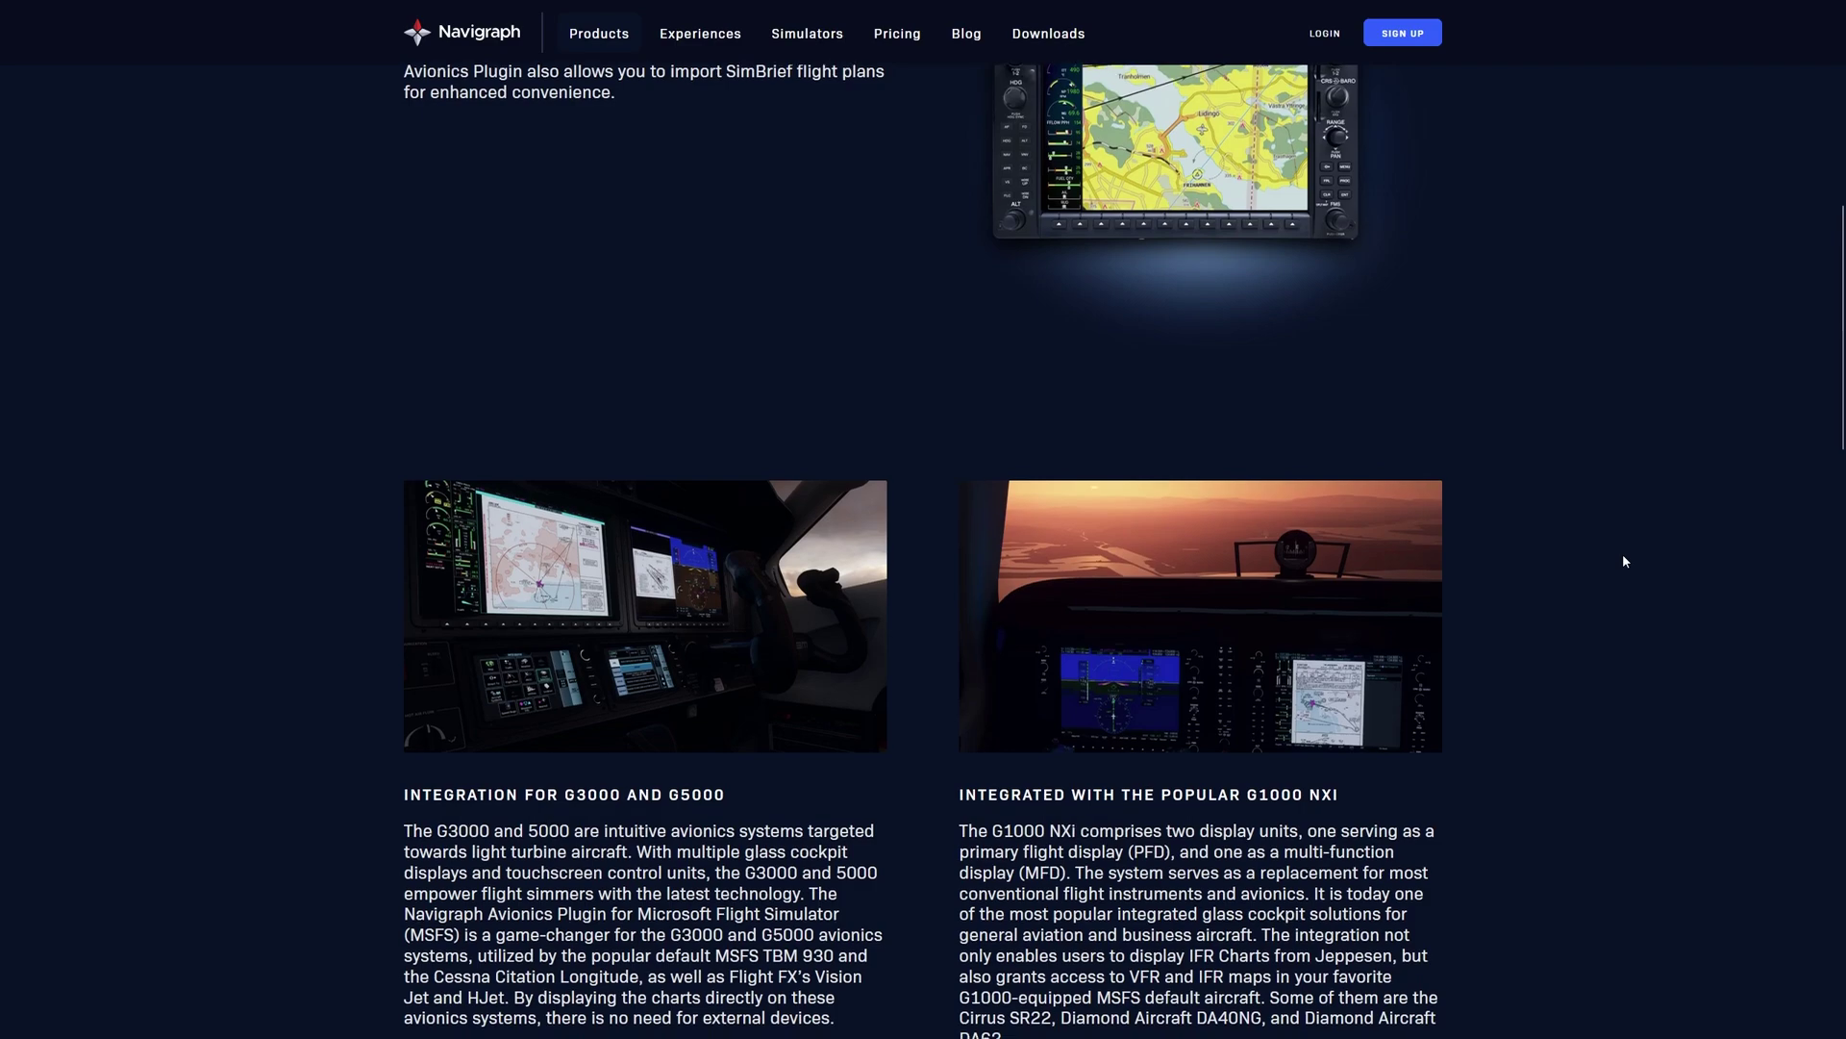
pyautogui.scroll(-1, 1623, 561)
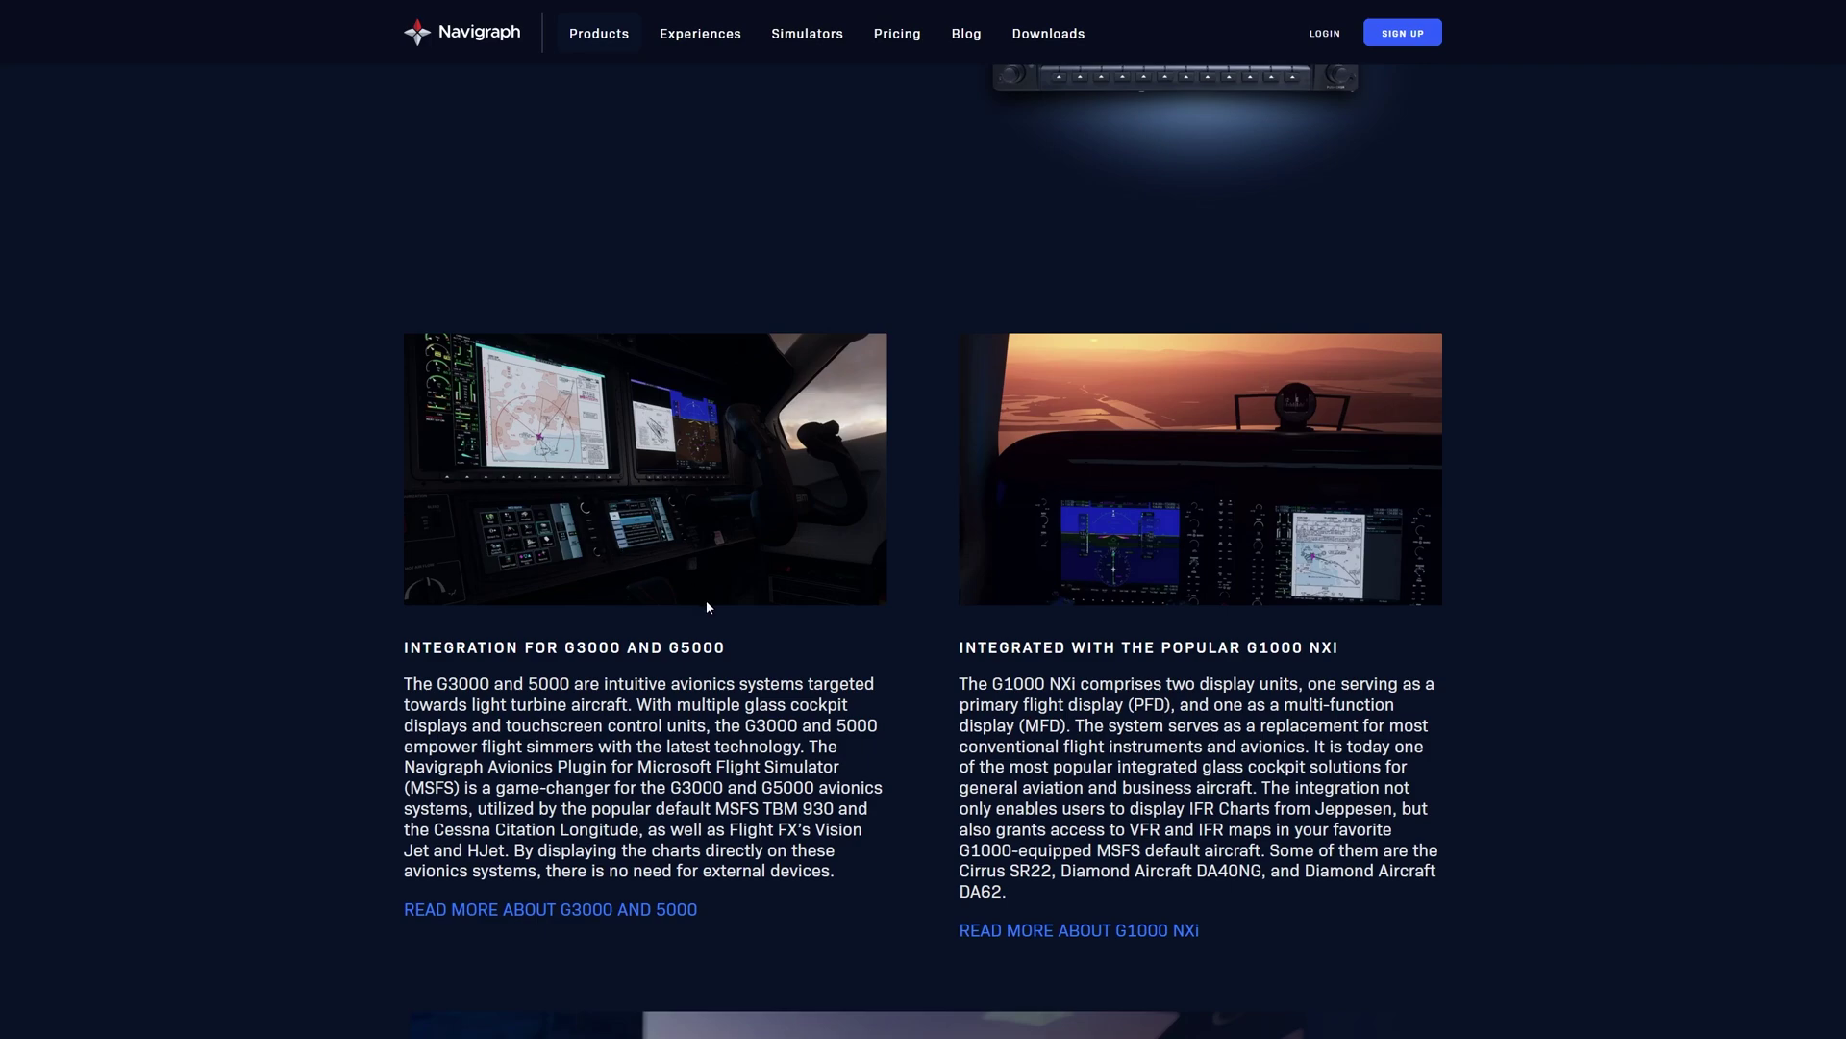
pyautogui.scroll(-7, 706, 606)
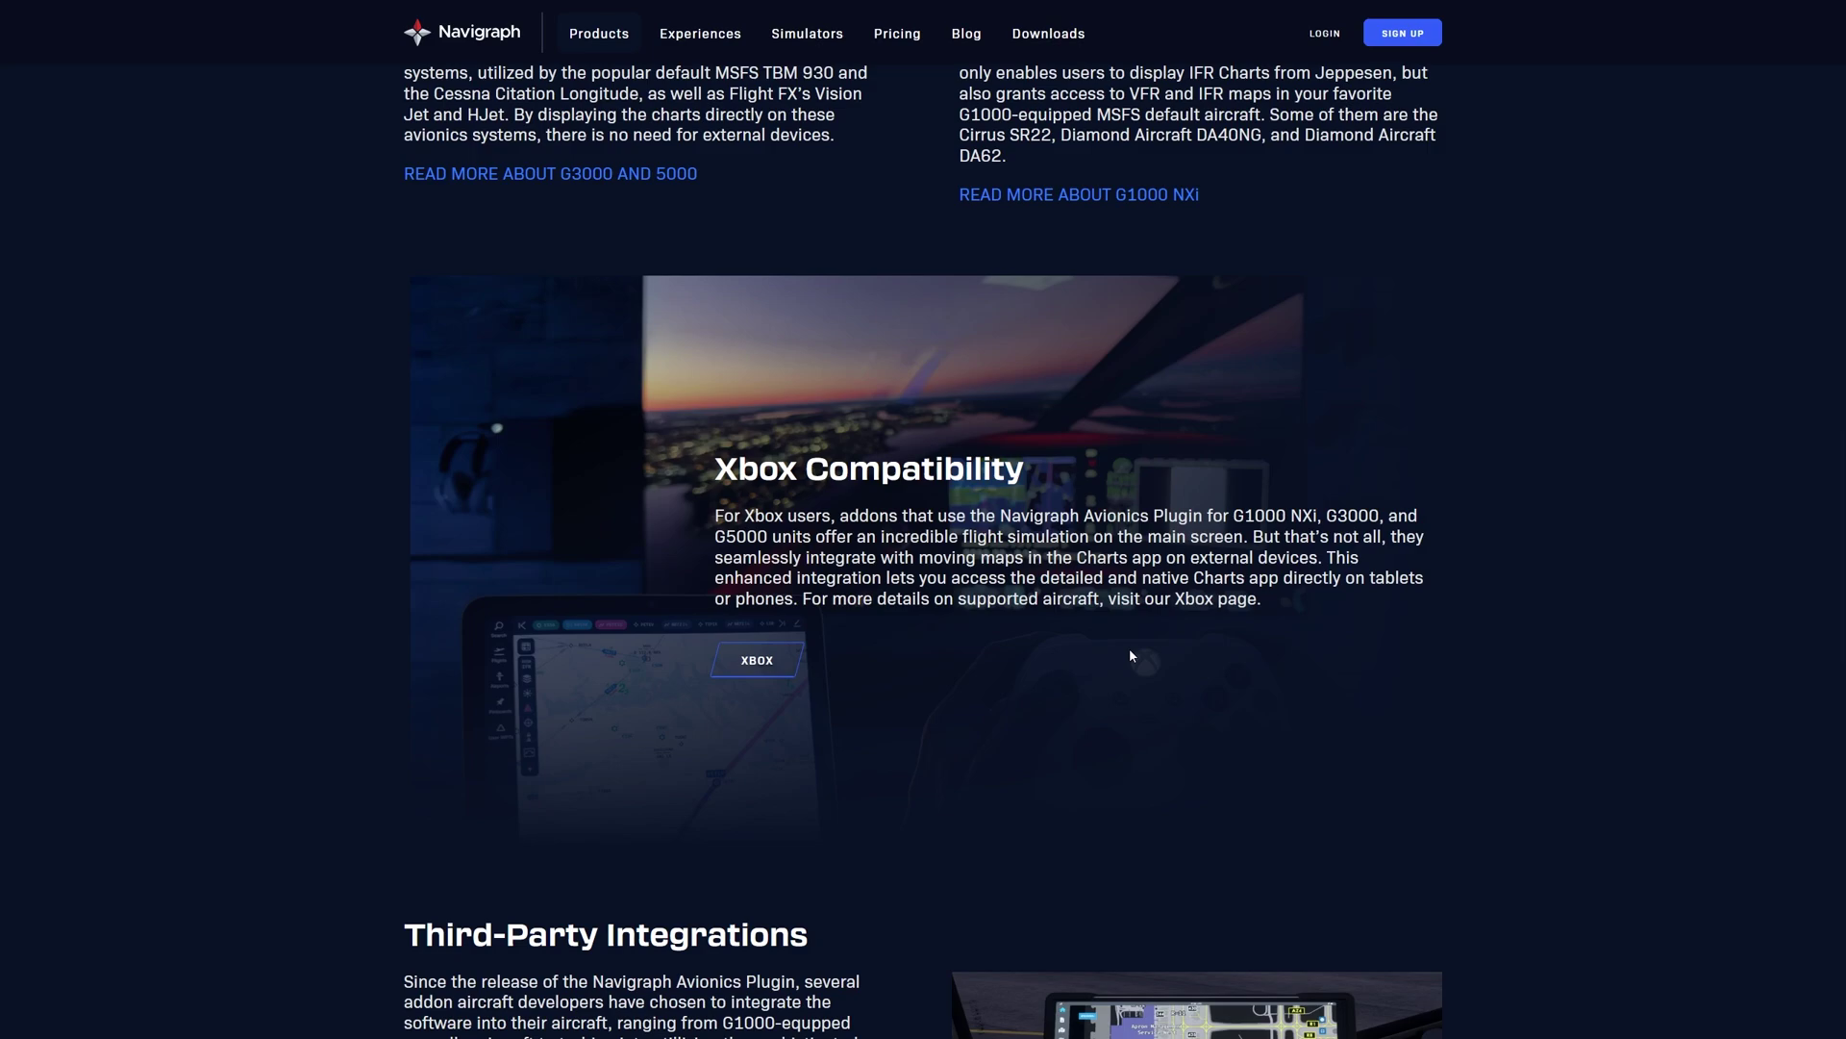
pyautogui.scroll(-12, 1620, 664)
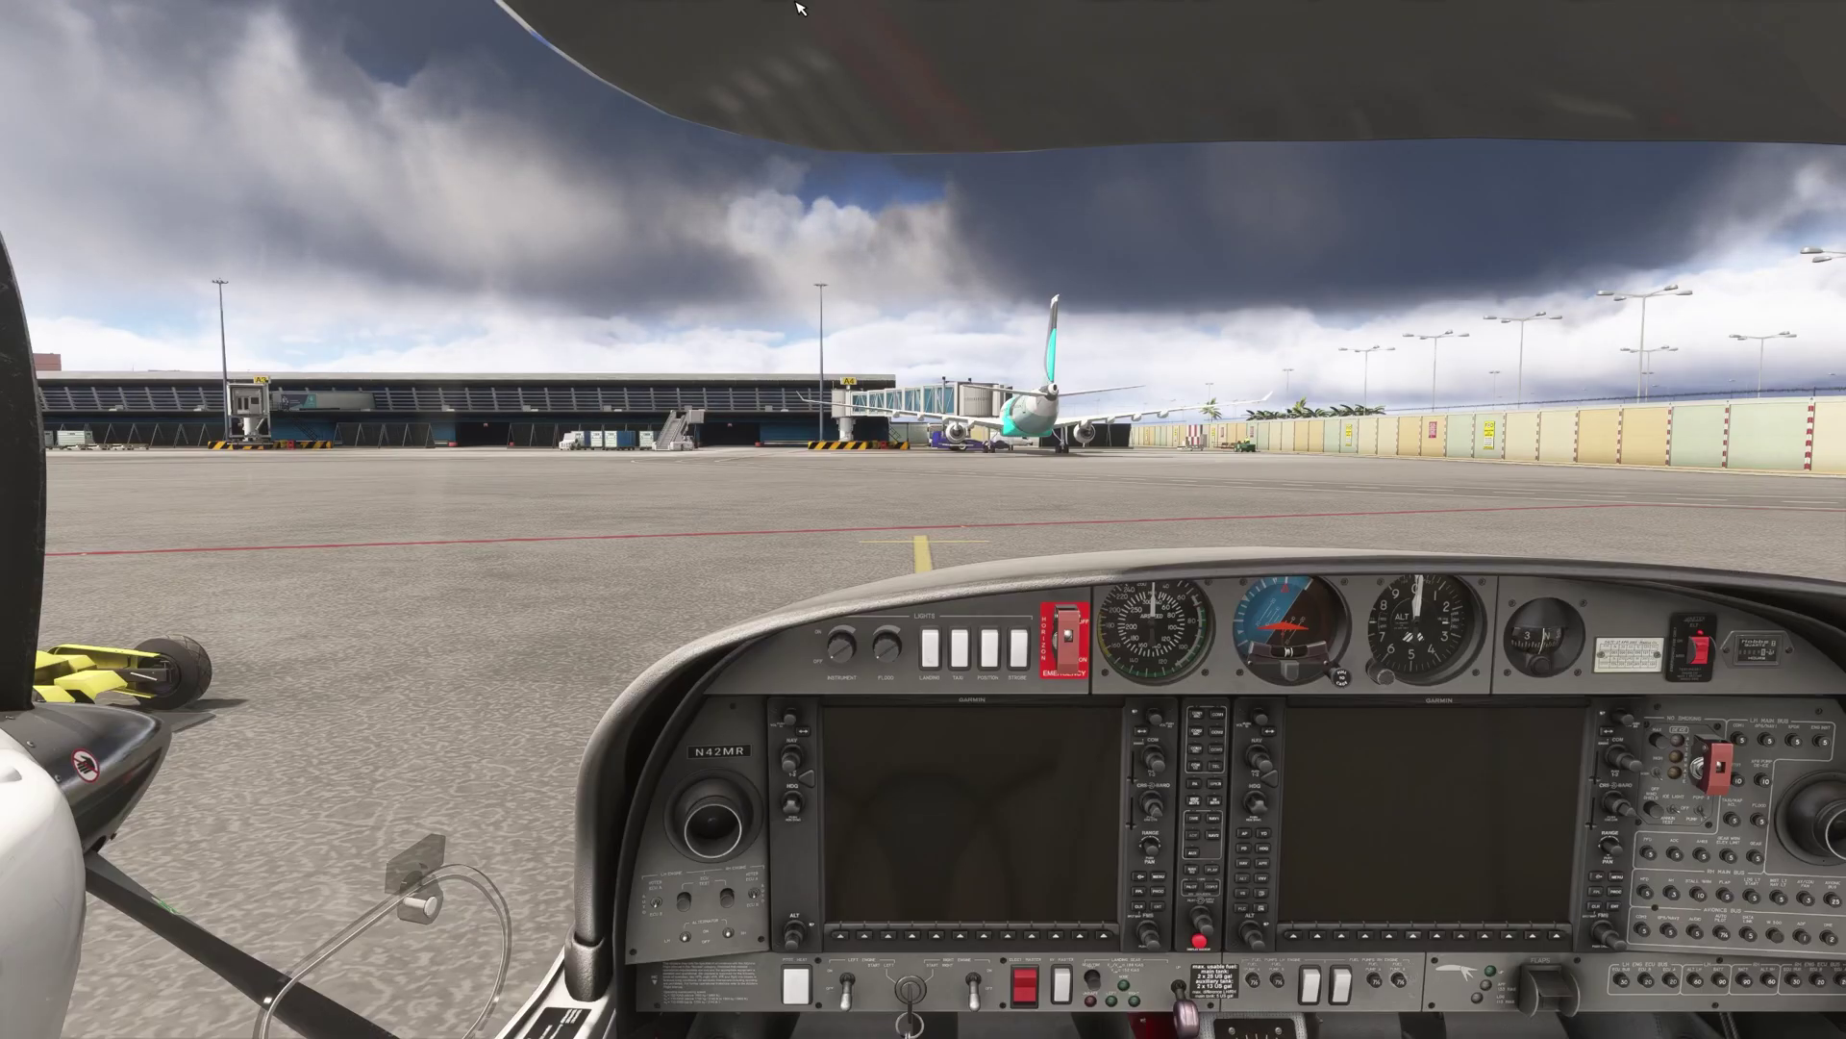
# Step: Open in-sim Navigraph Charts, load the MBPV to TNCM (N42MR) flight, and narrow the window
pyautogui.moveTo(1044, 6)
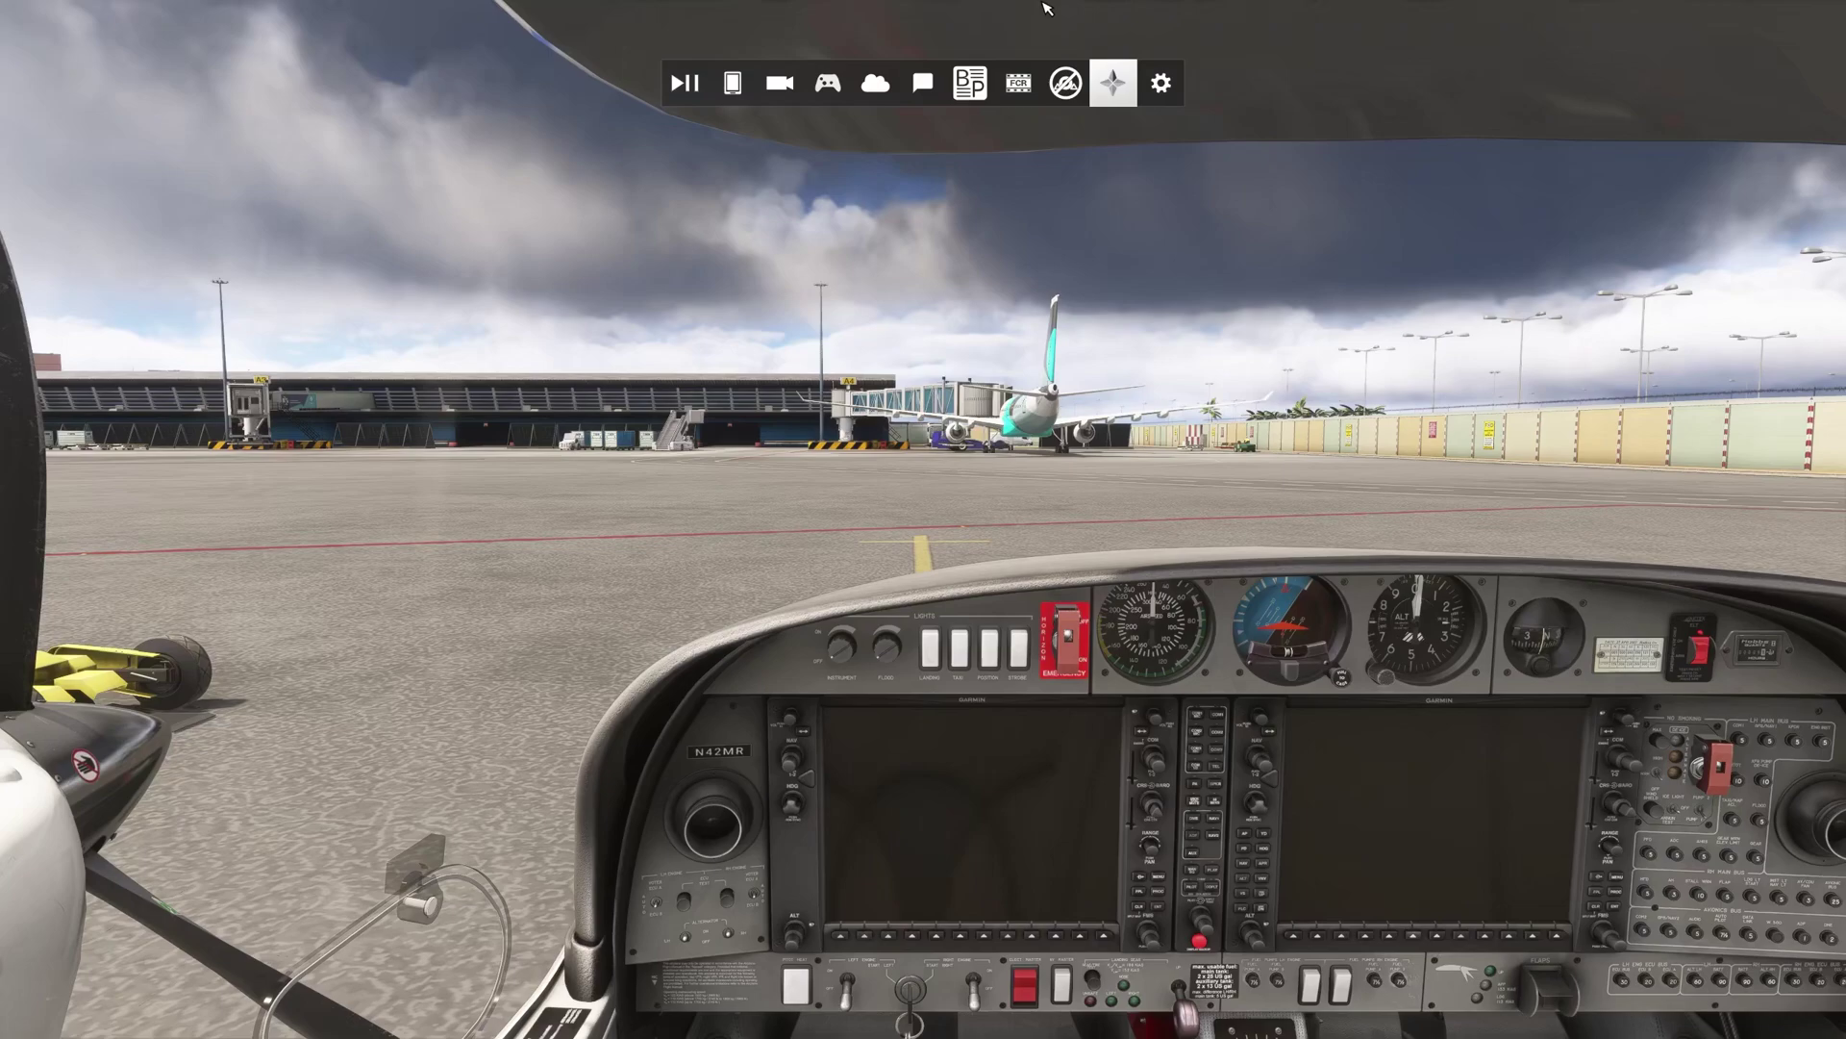
pyautogui.click(1115, 86)
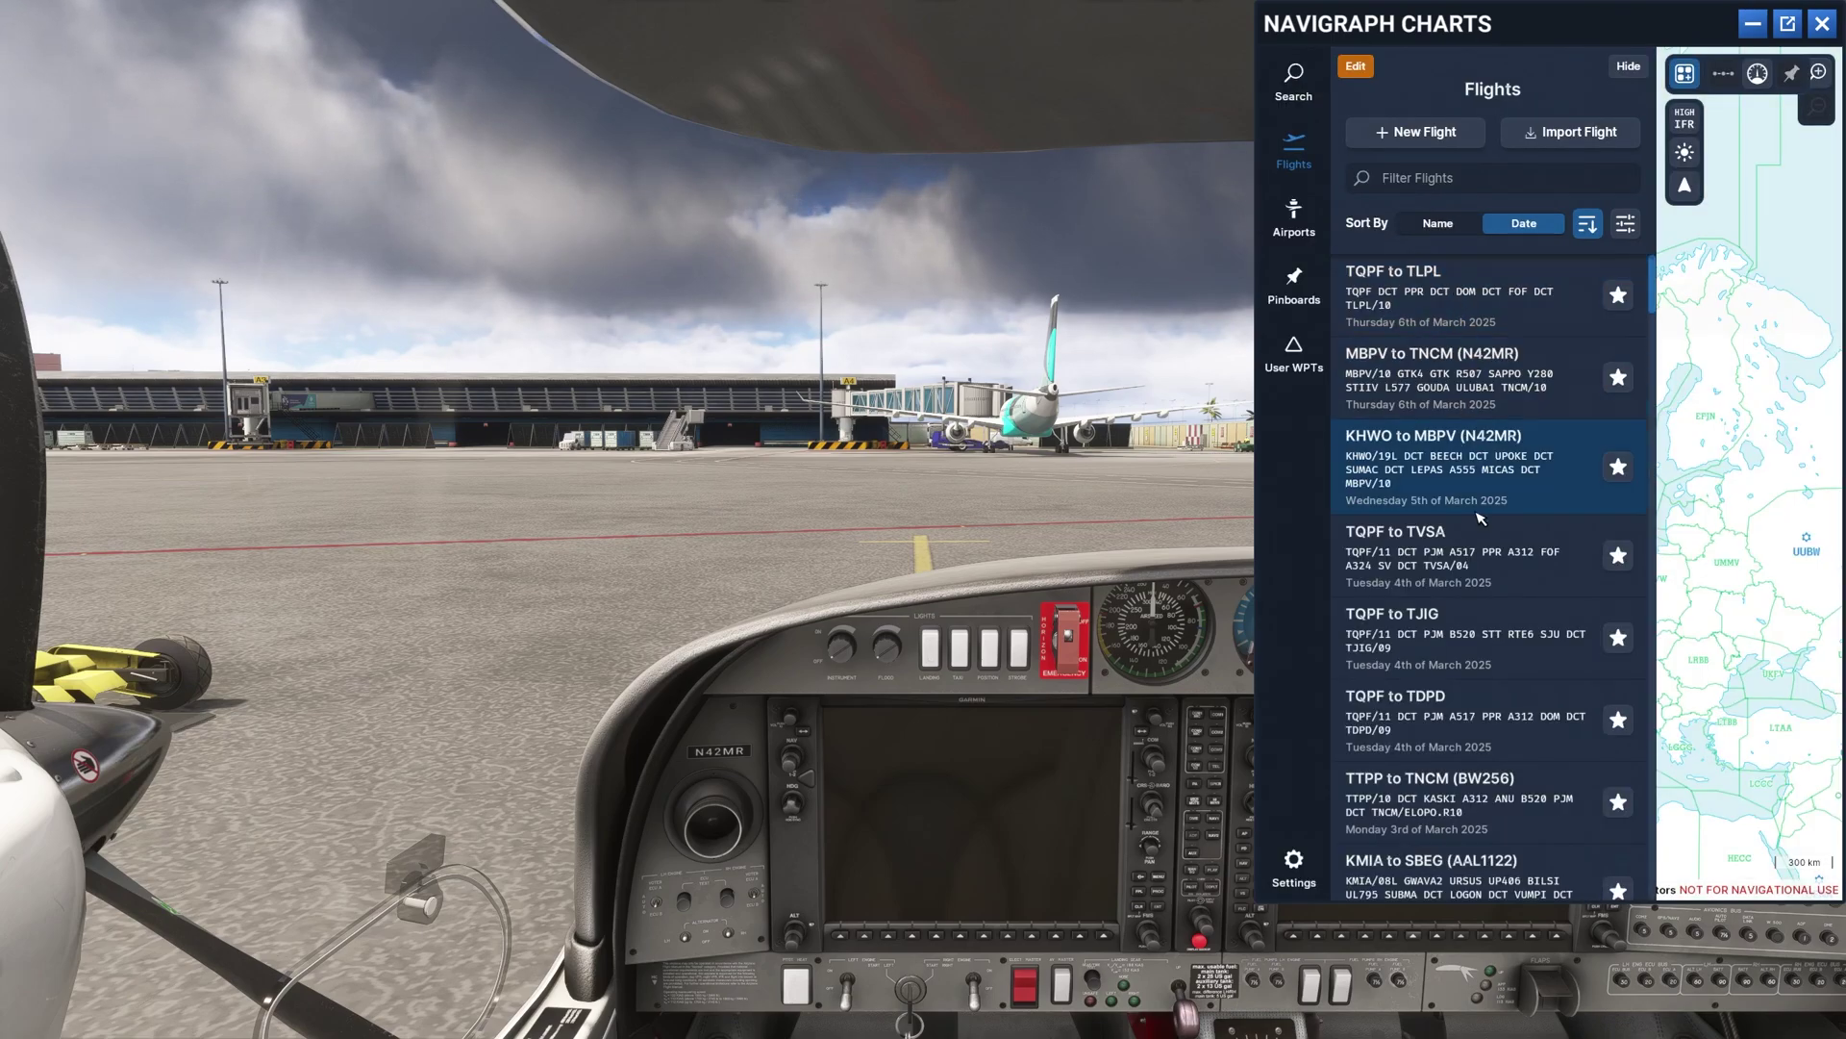
pyautogui.click(1498, 375)
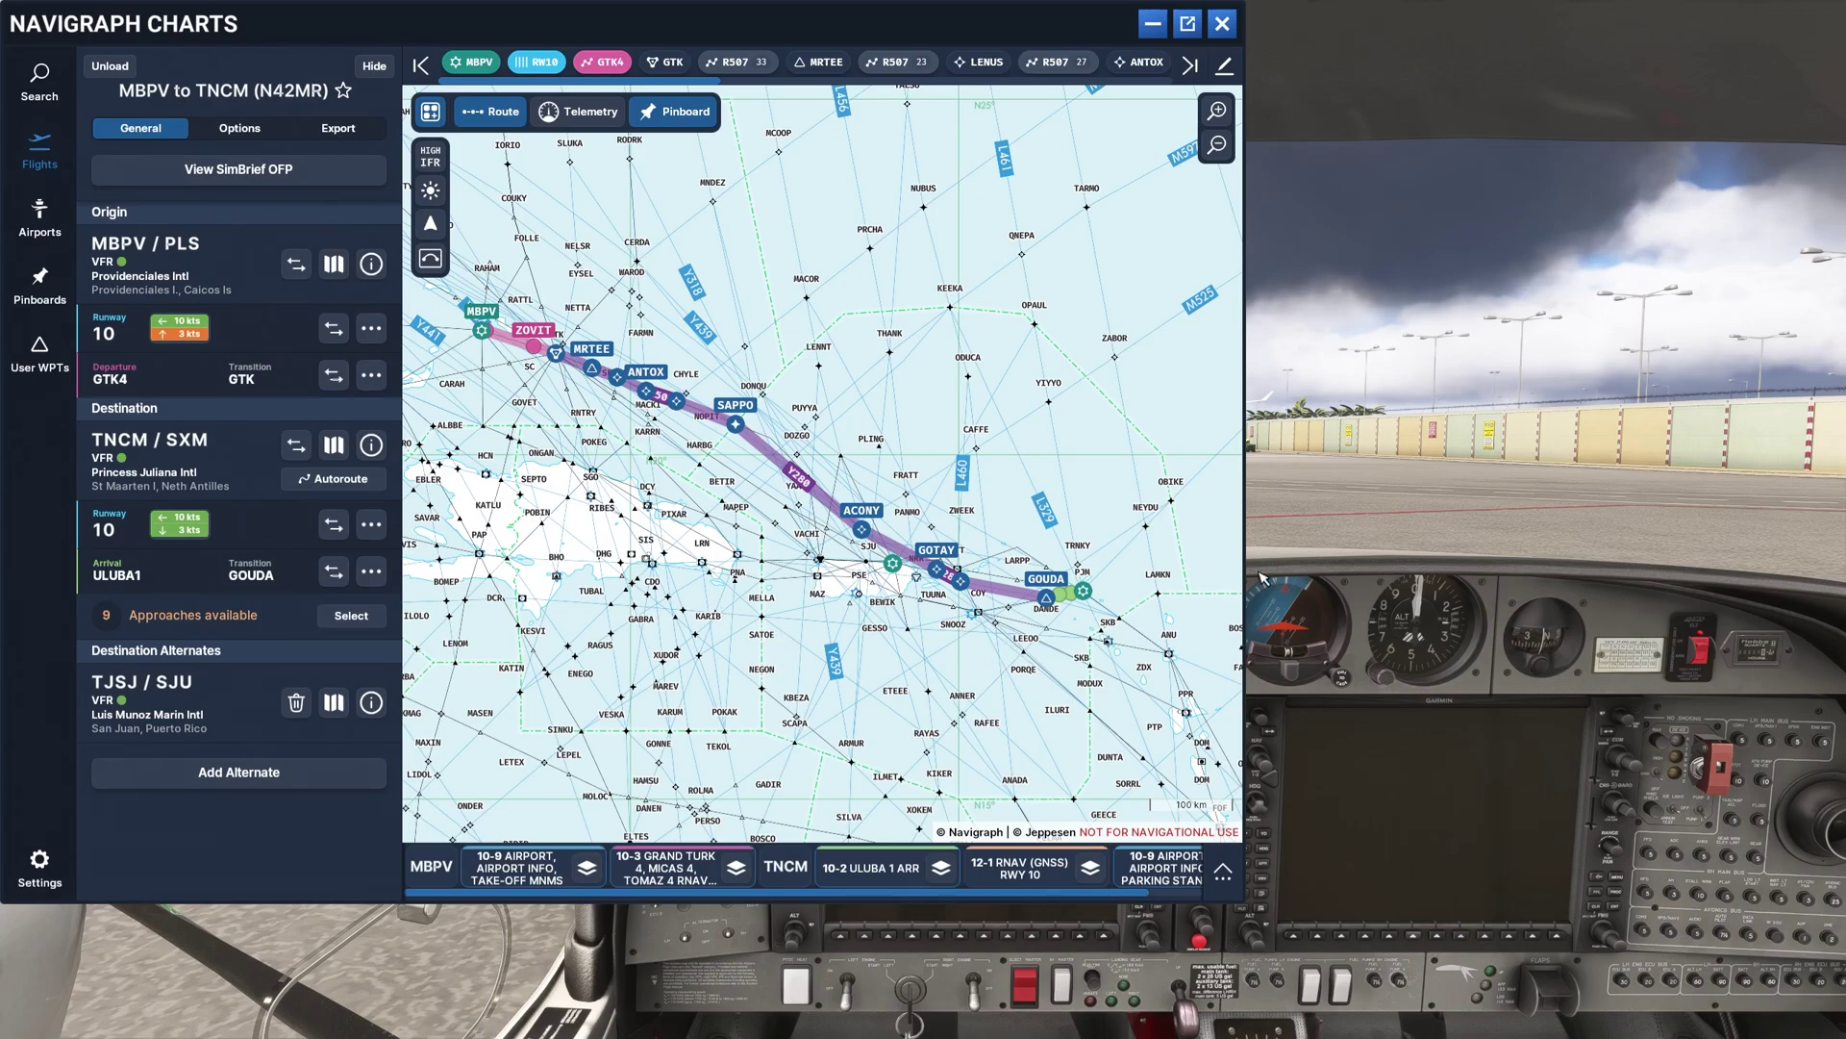
pyautogui.moveTo(1246, 479)
pyautogui.mouseDown()
pyautogui.moveTo(1154, 476)
pyautogui.moveTo(1213, 472)
pyautogui.mouseUp()
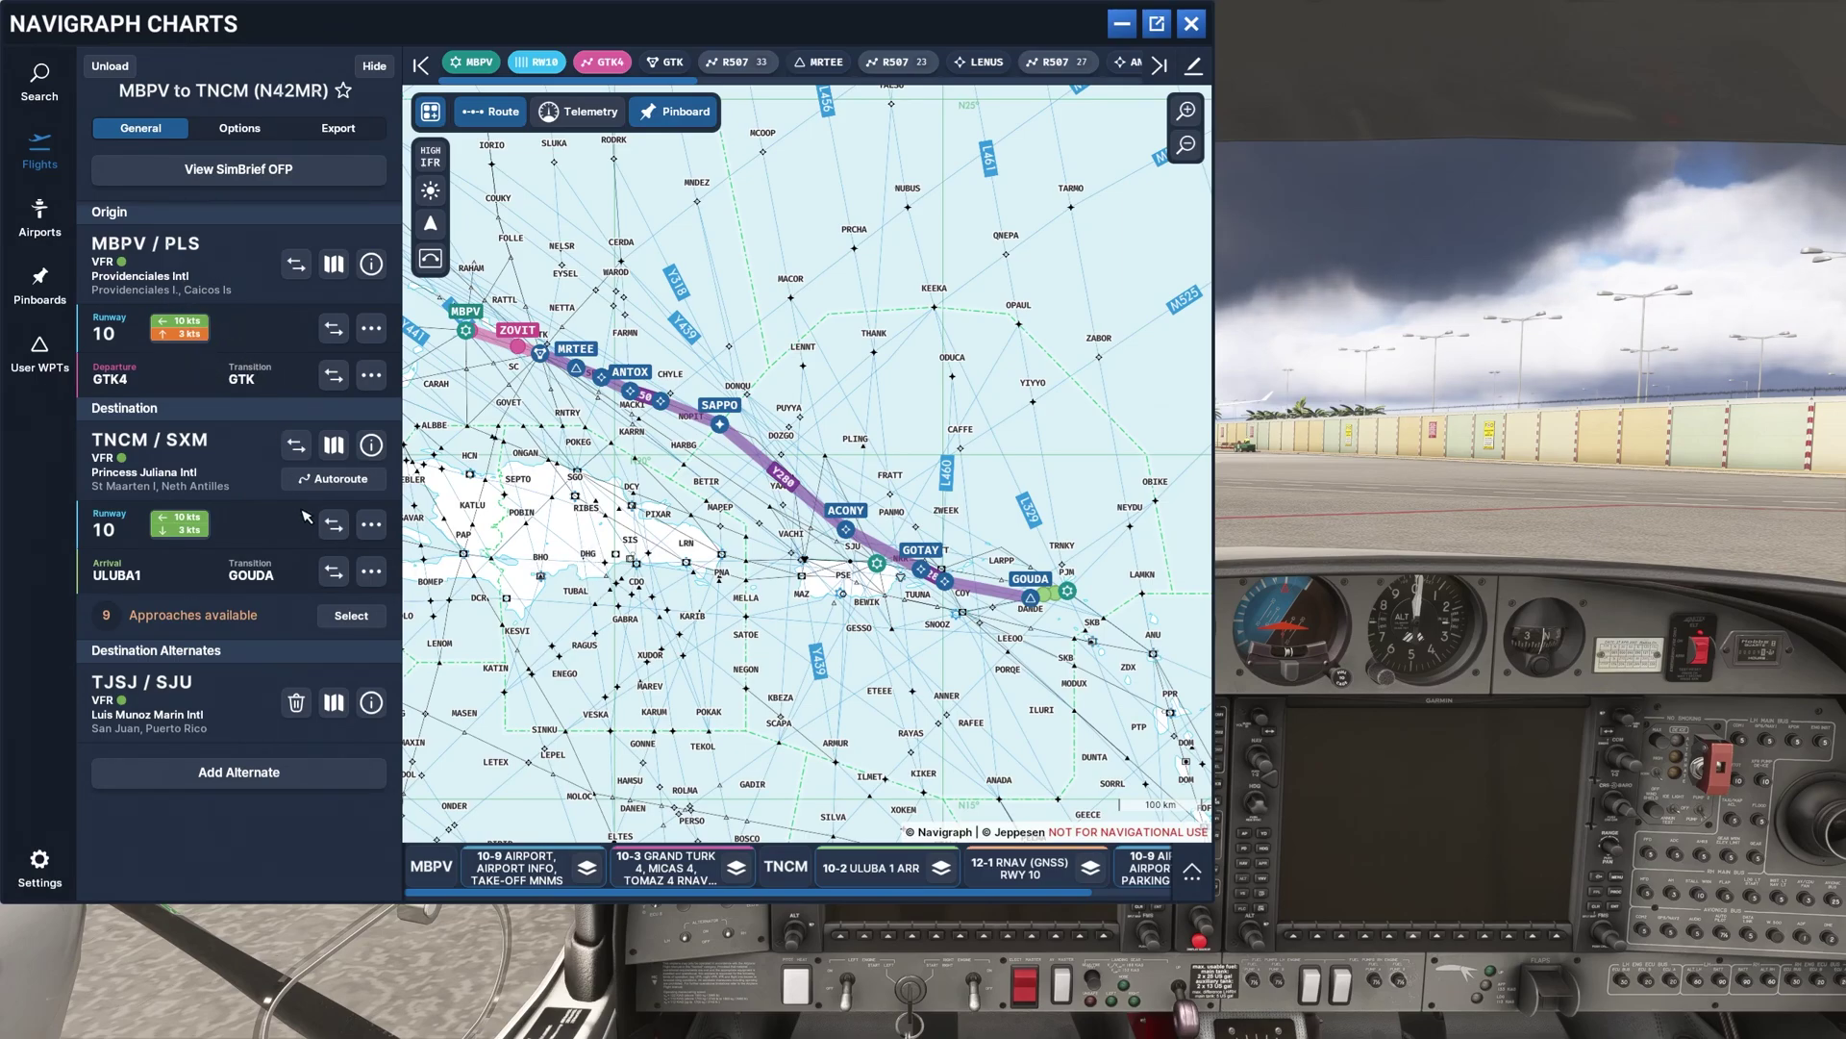
# Step: Select TNCM's RNAV RWY 10 approach via the GOUDA transition and open its RNAV (GNSS) Rwy 10 chart
pyautogui.click(338, 616)
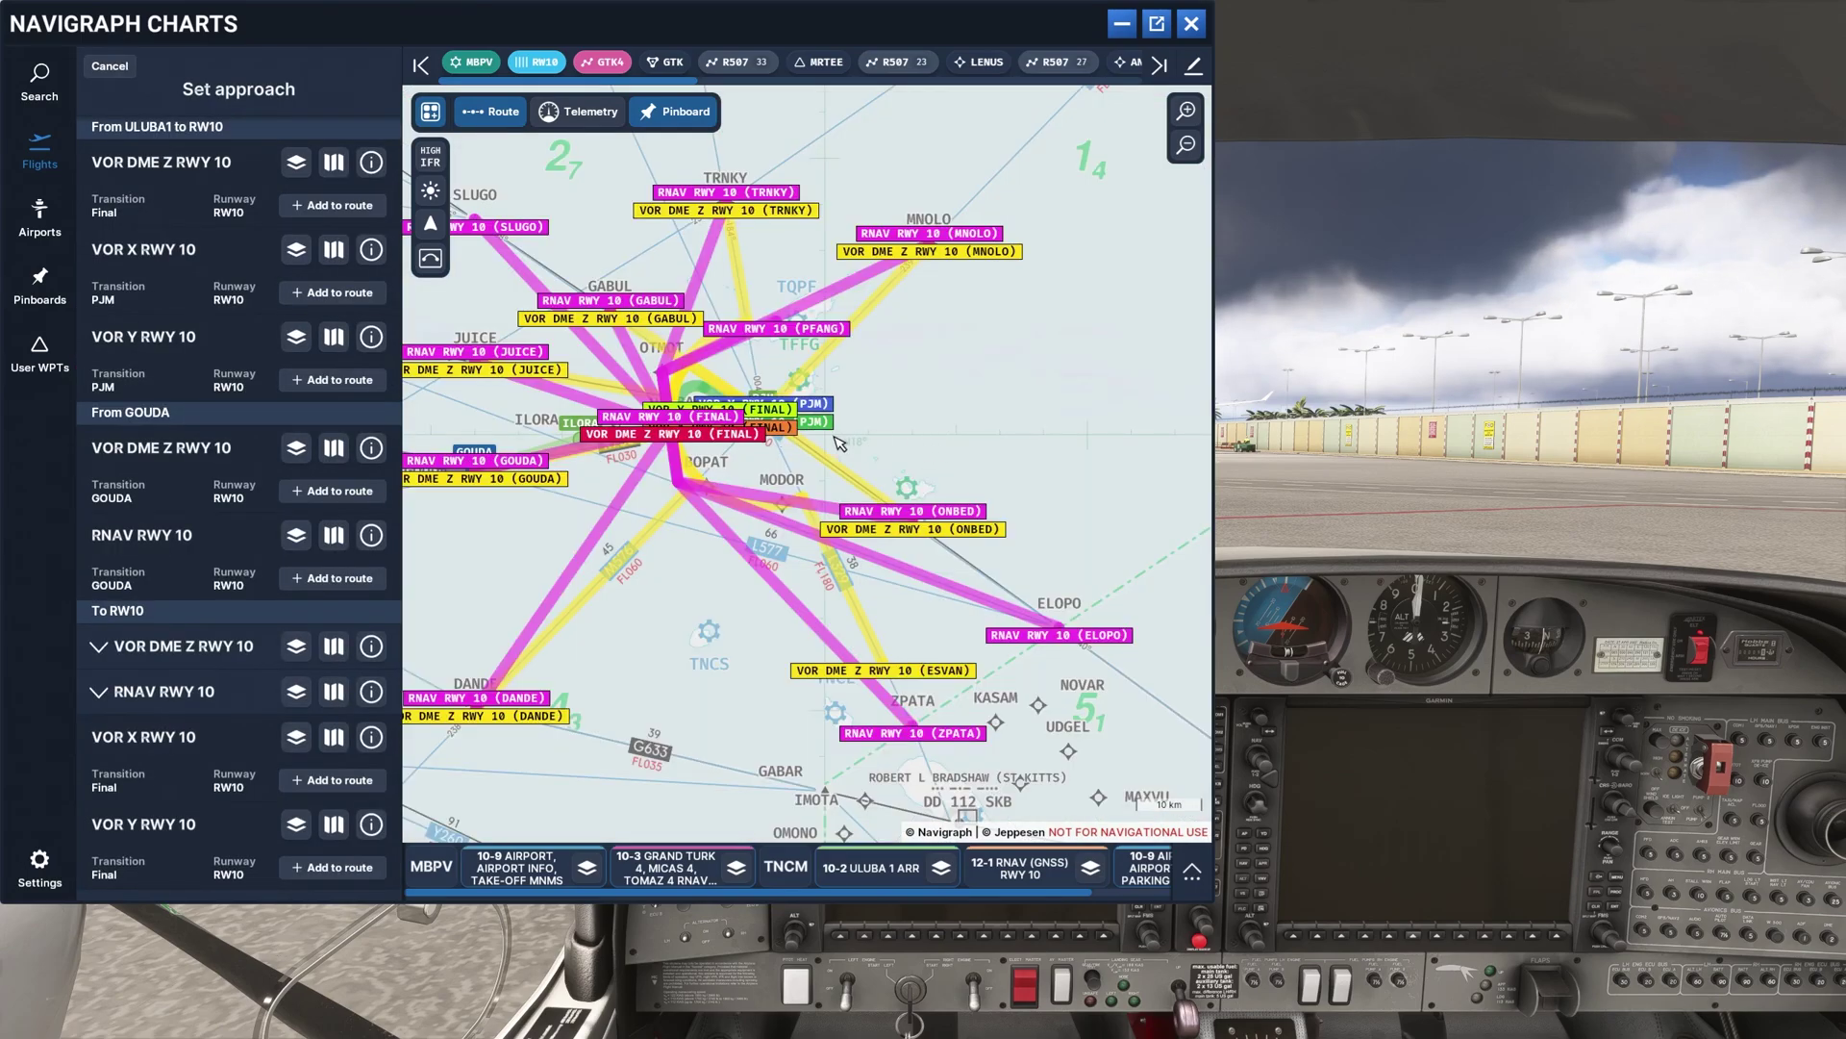
pyautogui.moveTo(674, 584); pyautogui.dragTo(750, 583)
pyautogui.click(630, 419)
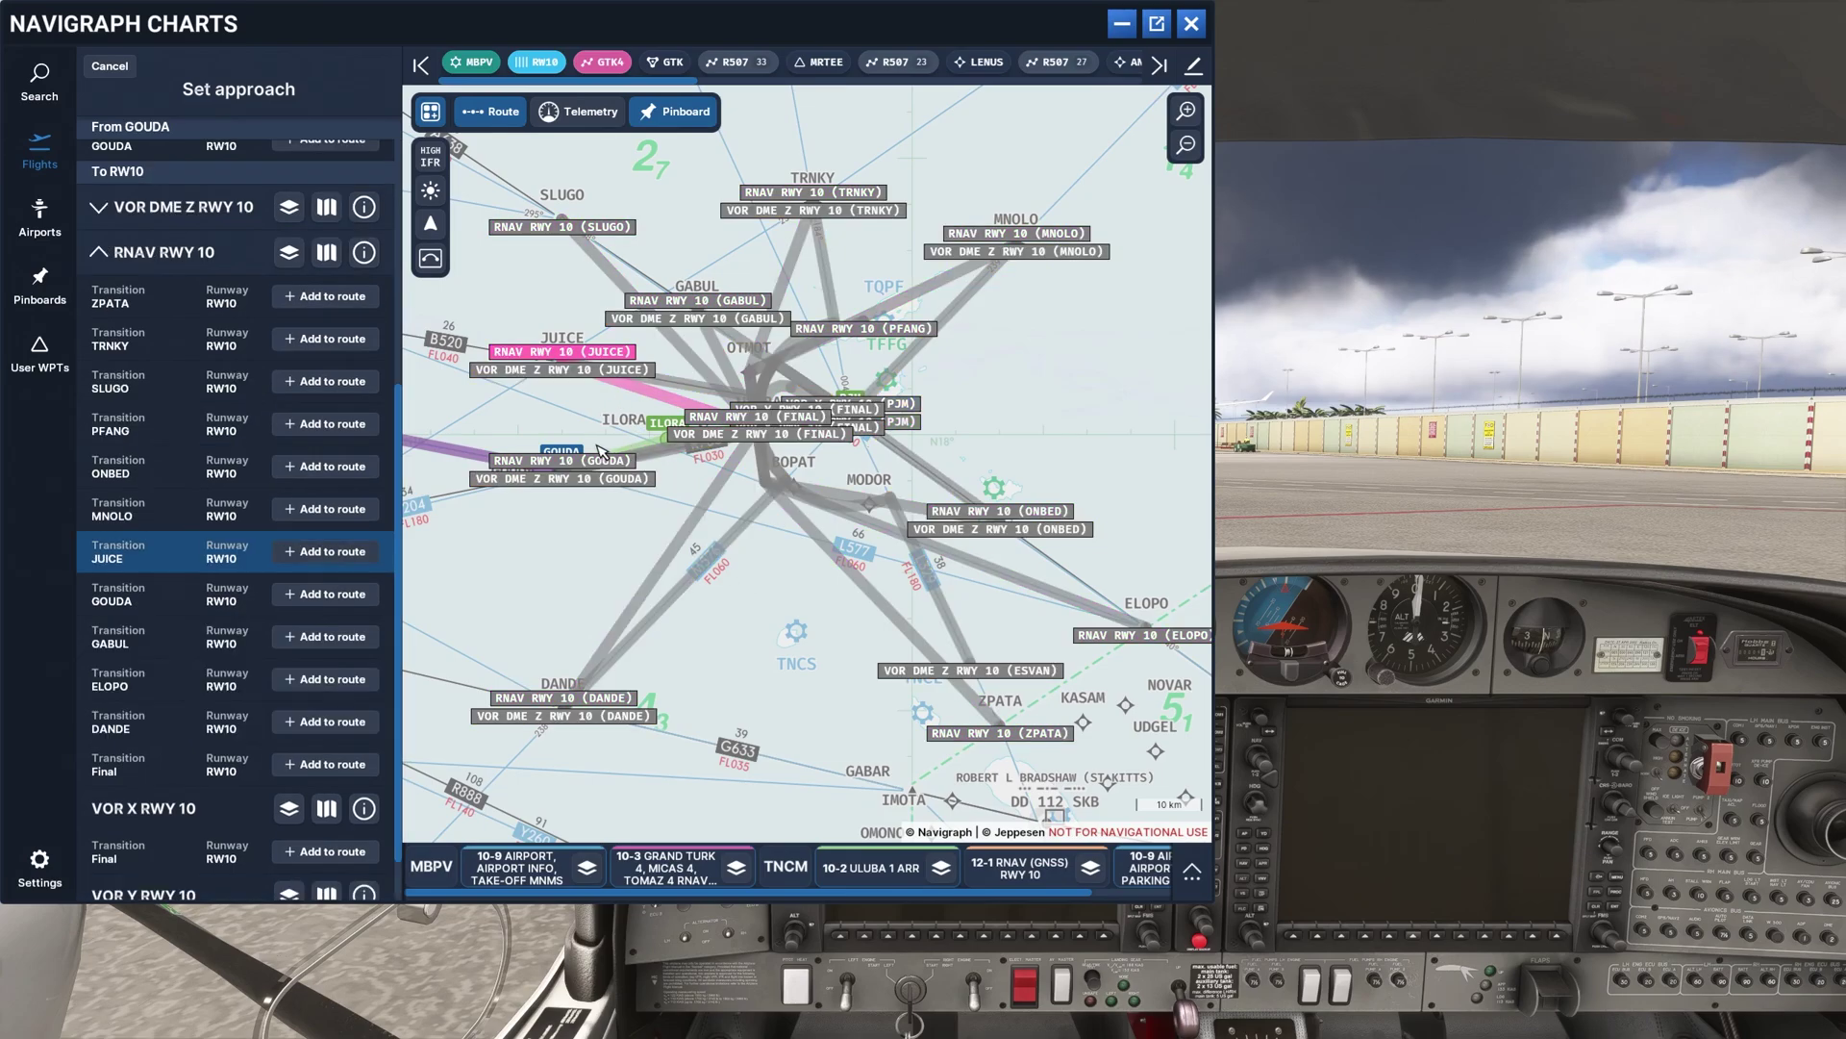
pyautogui.click(654, 458)
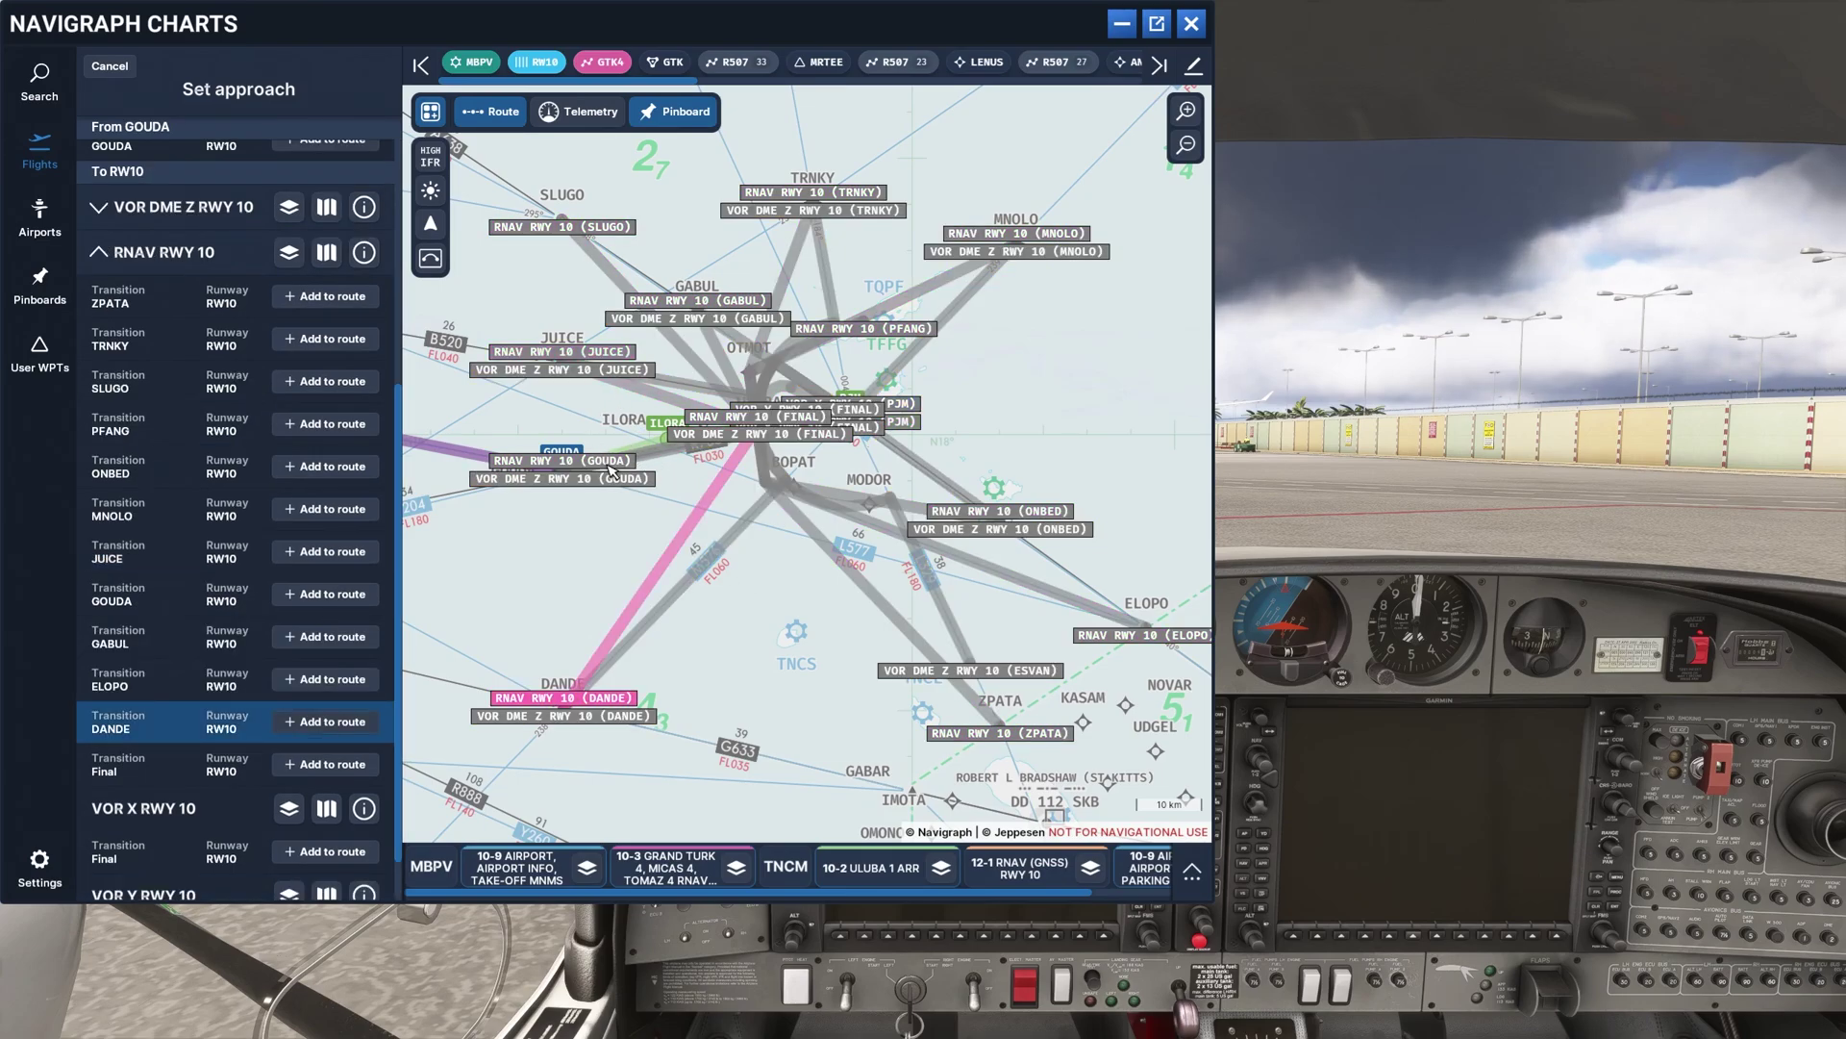
pyautogui.click(609, 471)
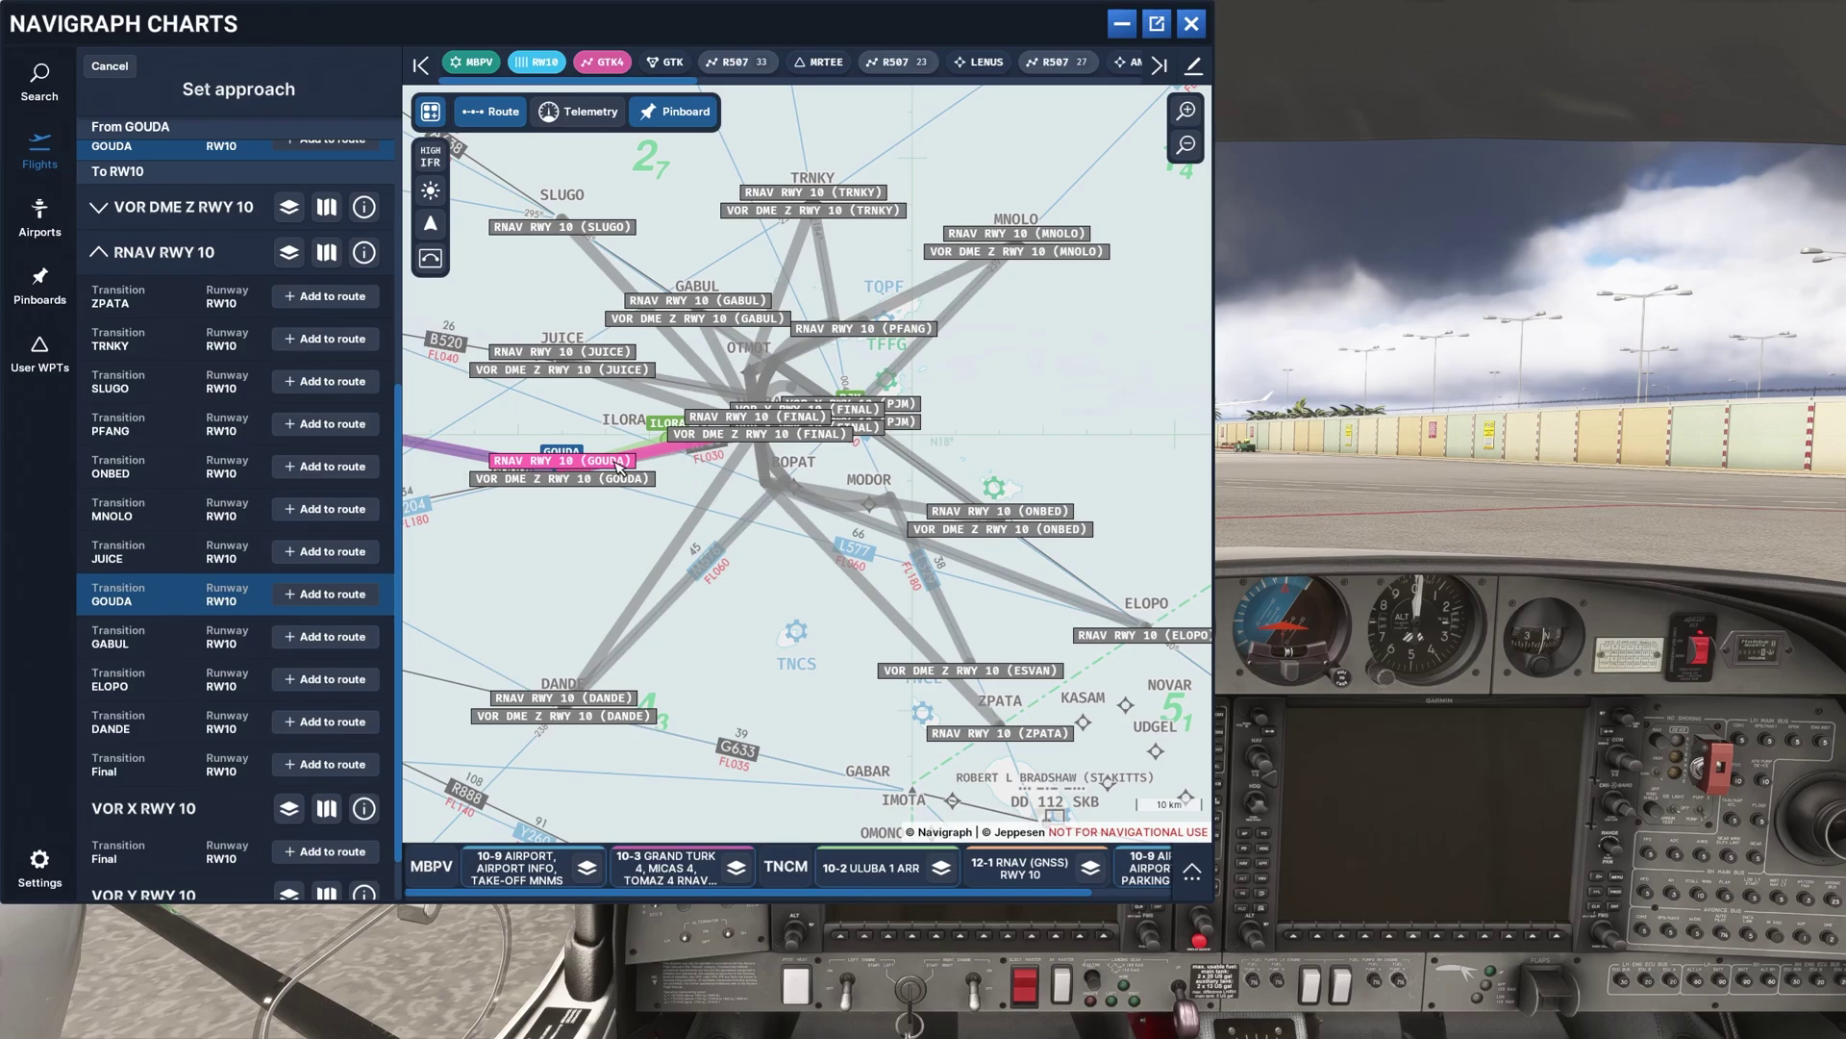
pyautogui.scroll(4, 248, 381)
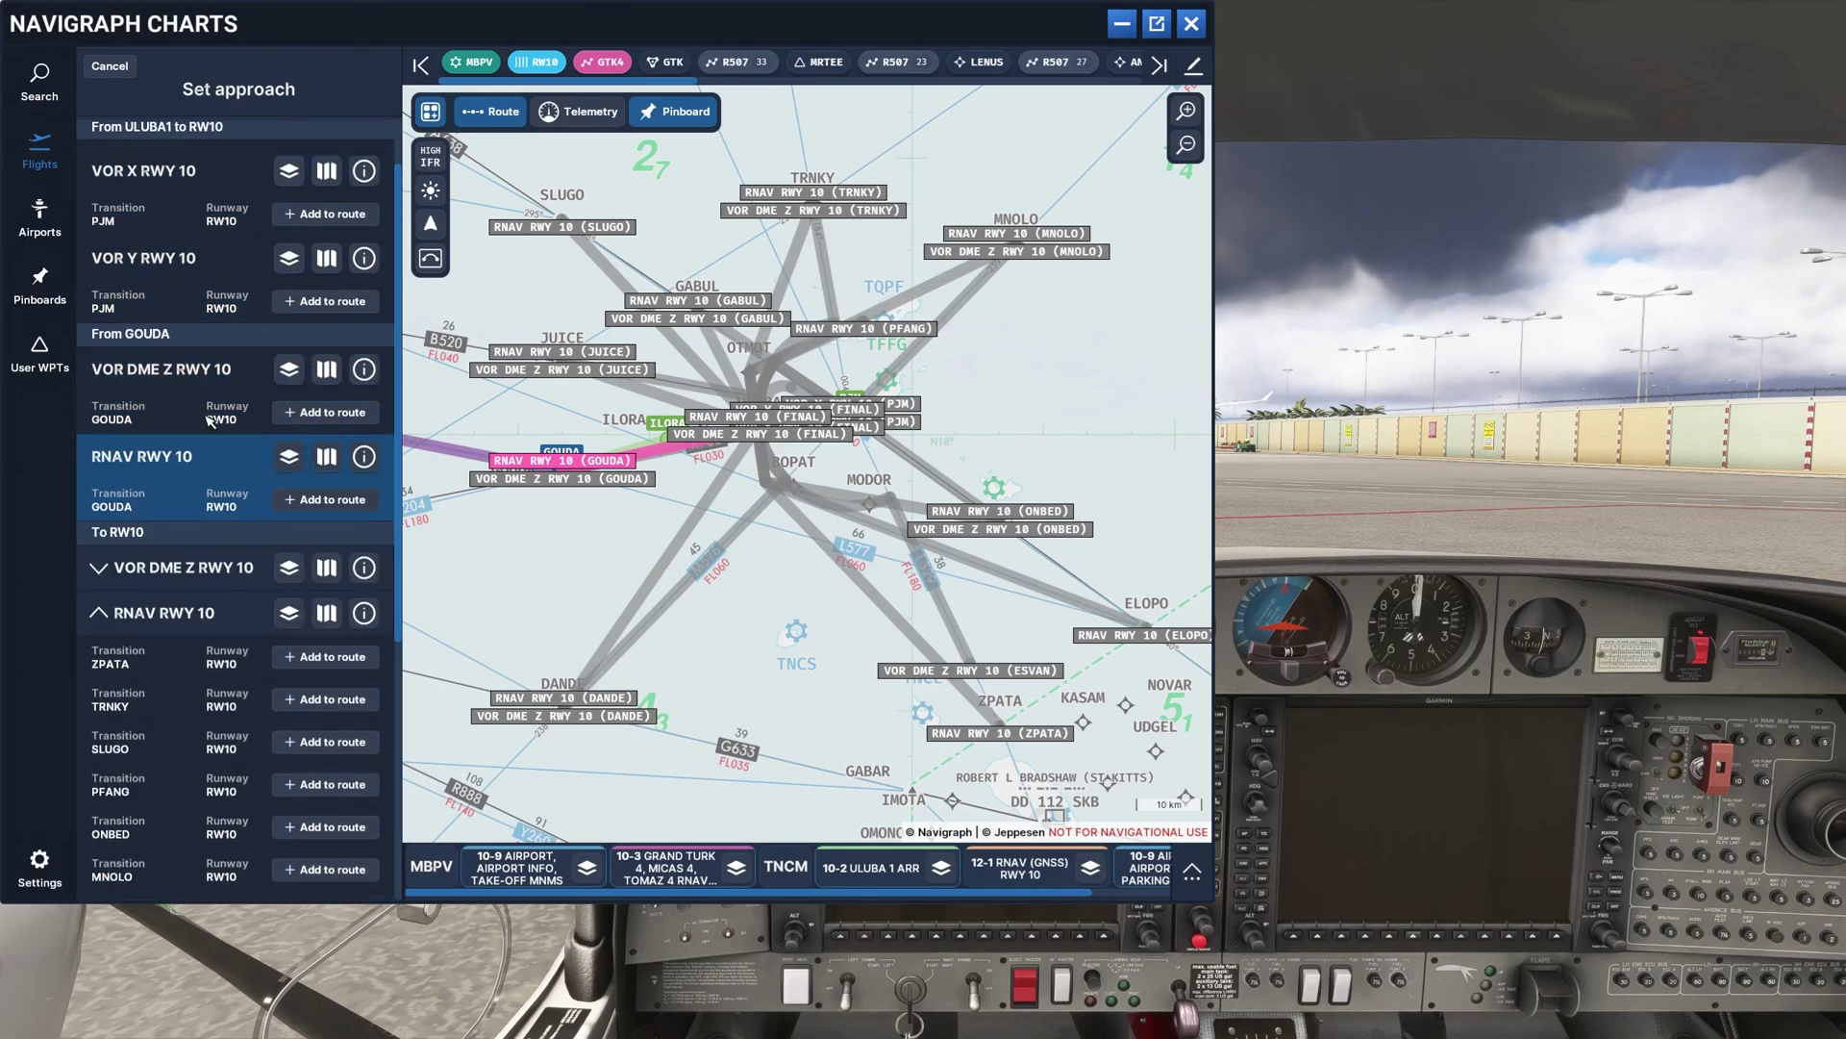
pyautogui.click(327, 457)
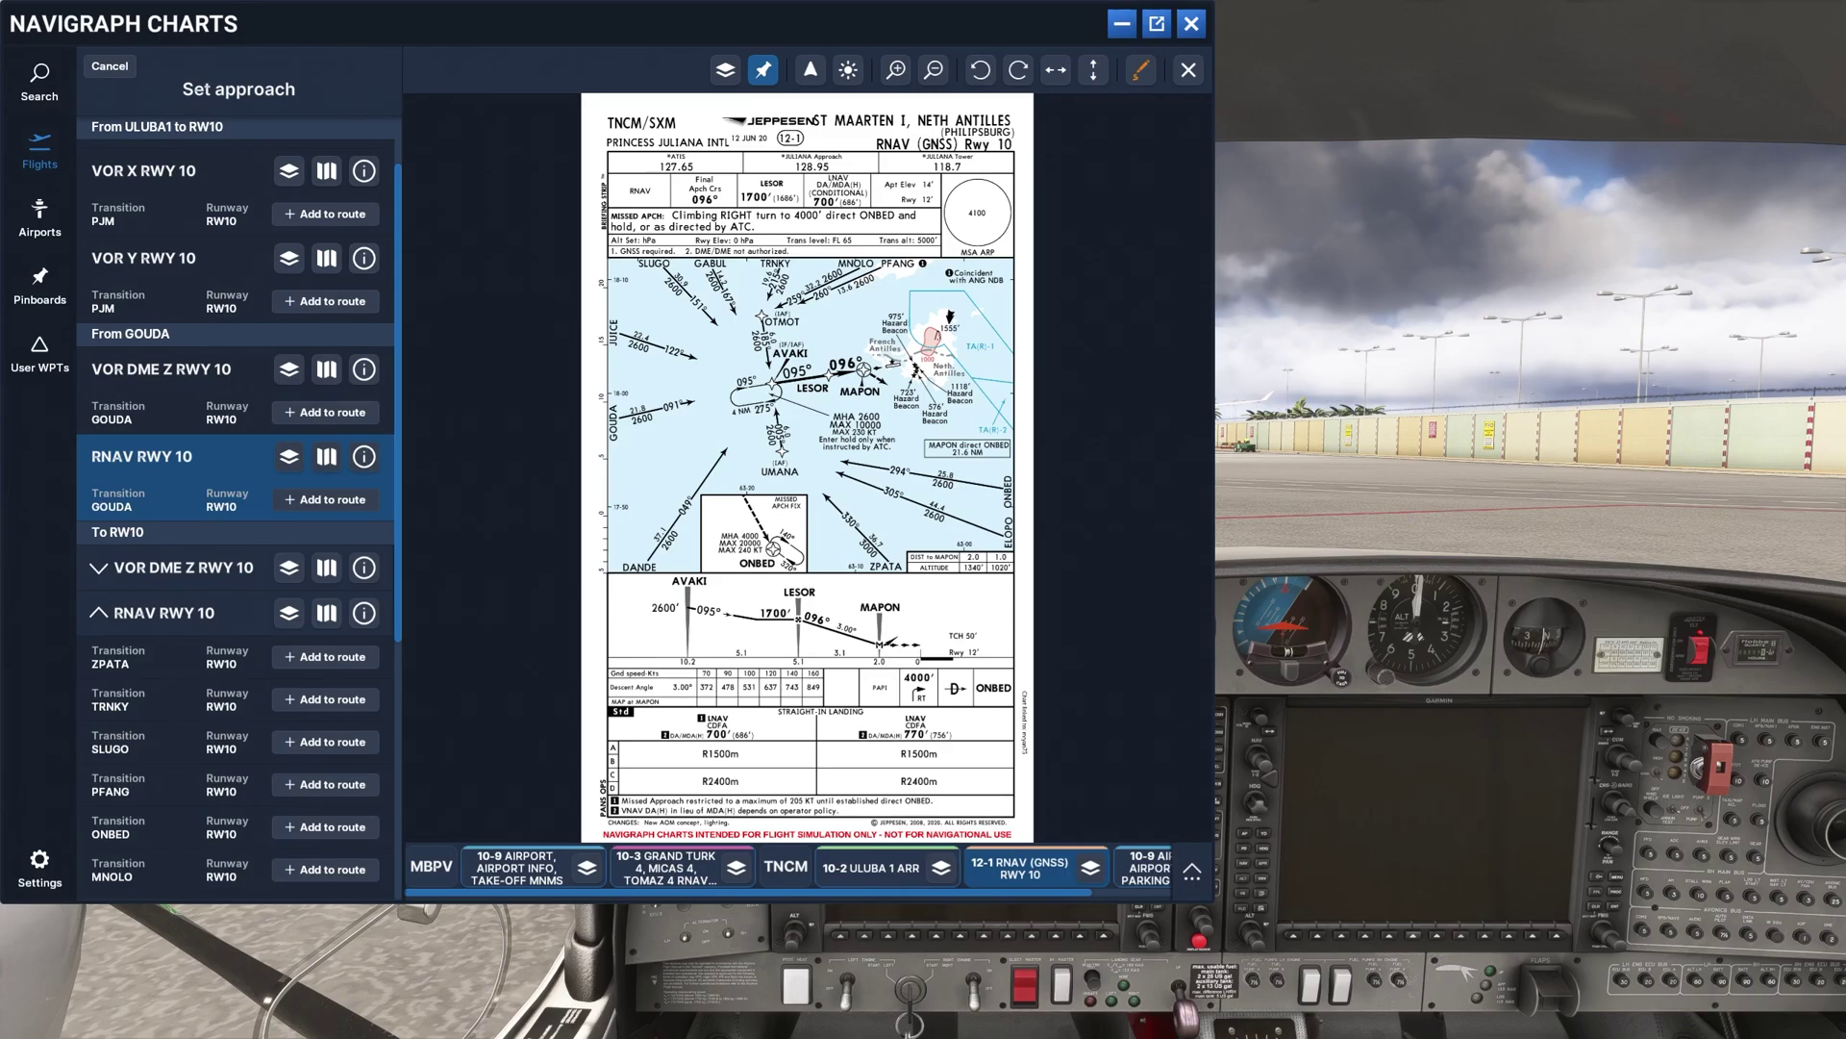
# Step: Look up the RNAV (GPS) RWY 15 chart for KRME Griffiss Intl, then return to the flight route map
pyautogui.click(48, 96)
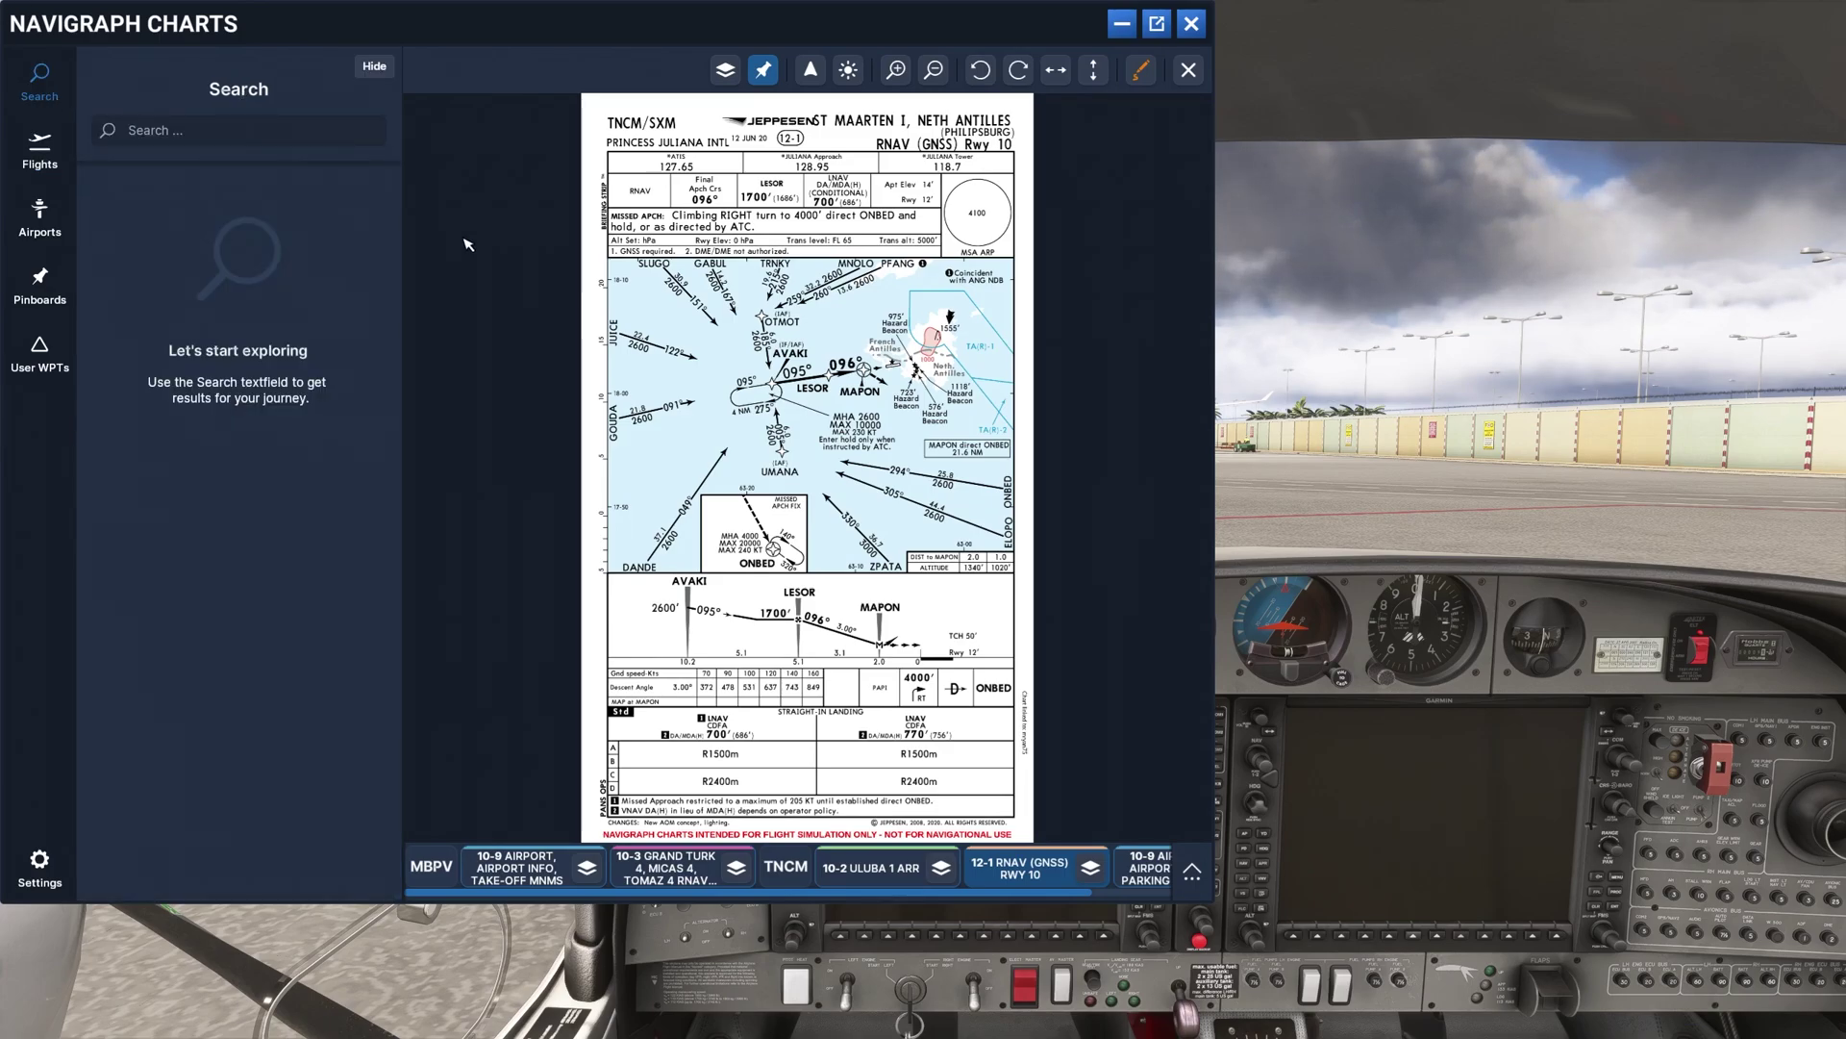
pyautogui.click(282, 138)
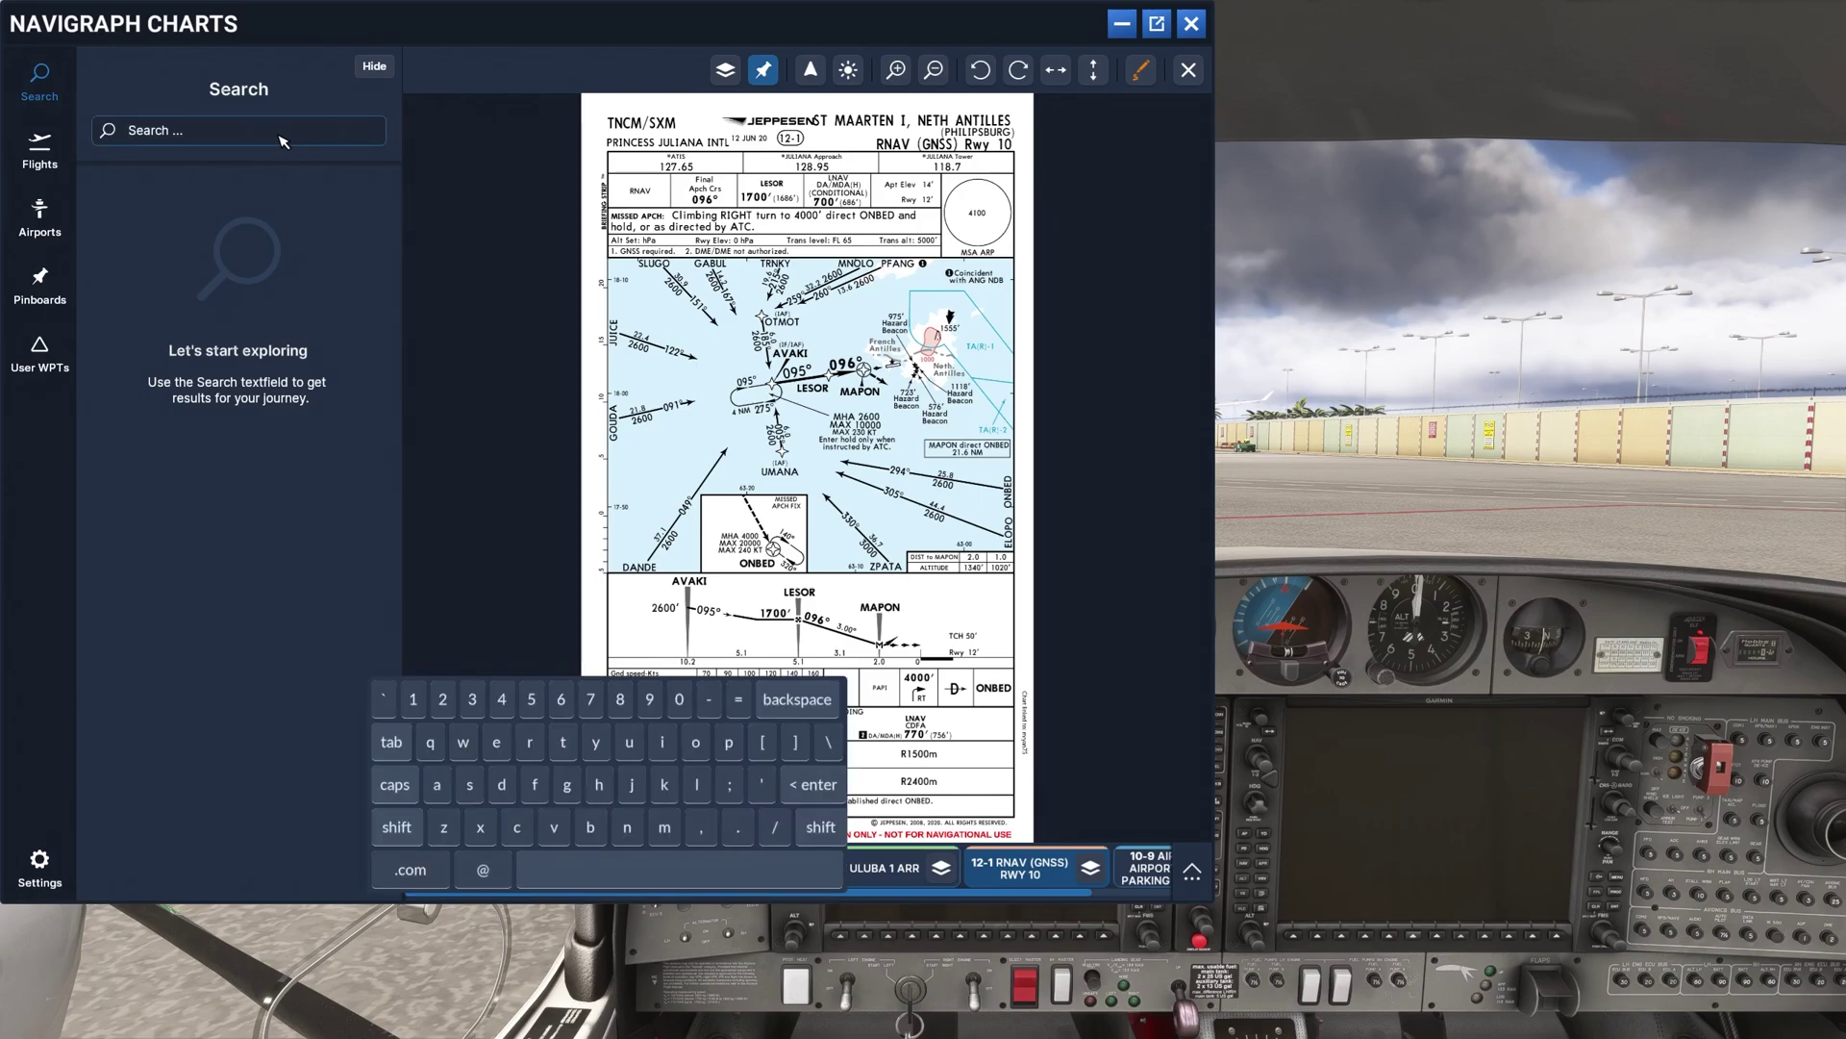
pyautogui.write('krme')
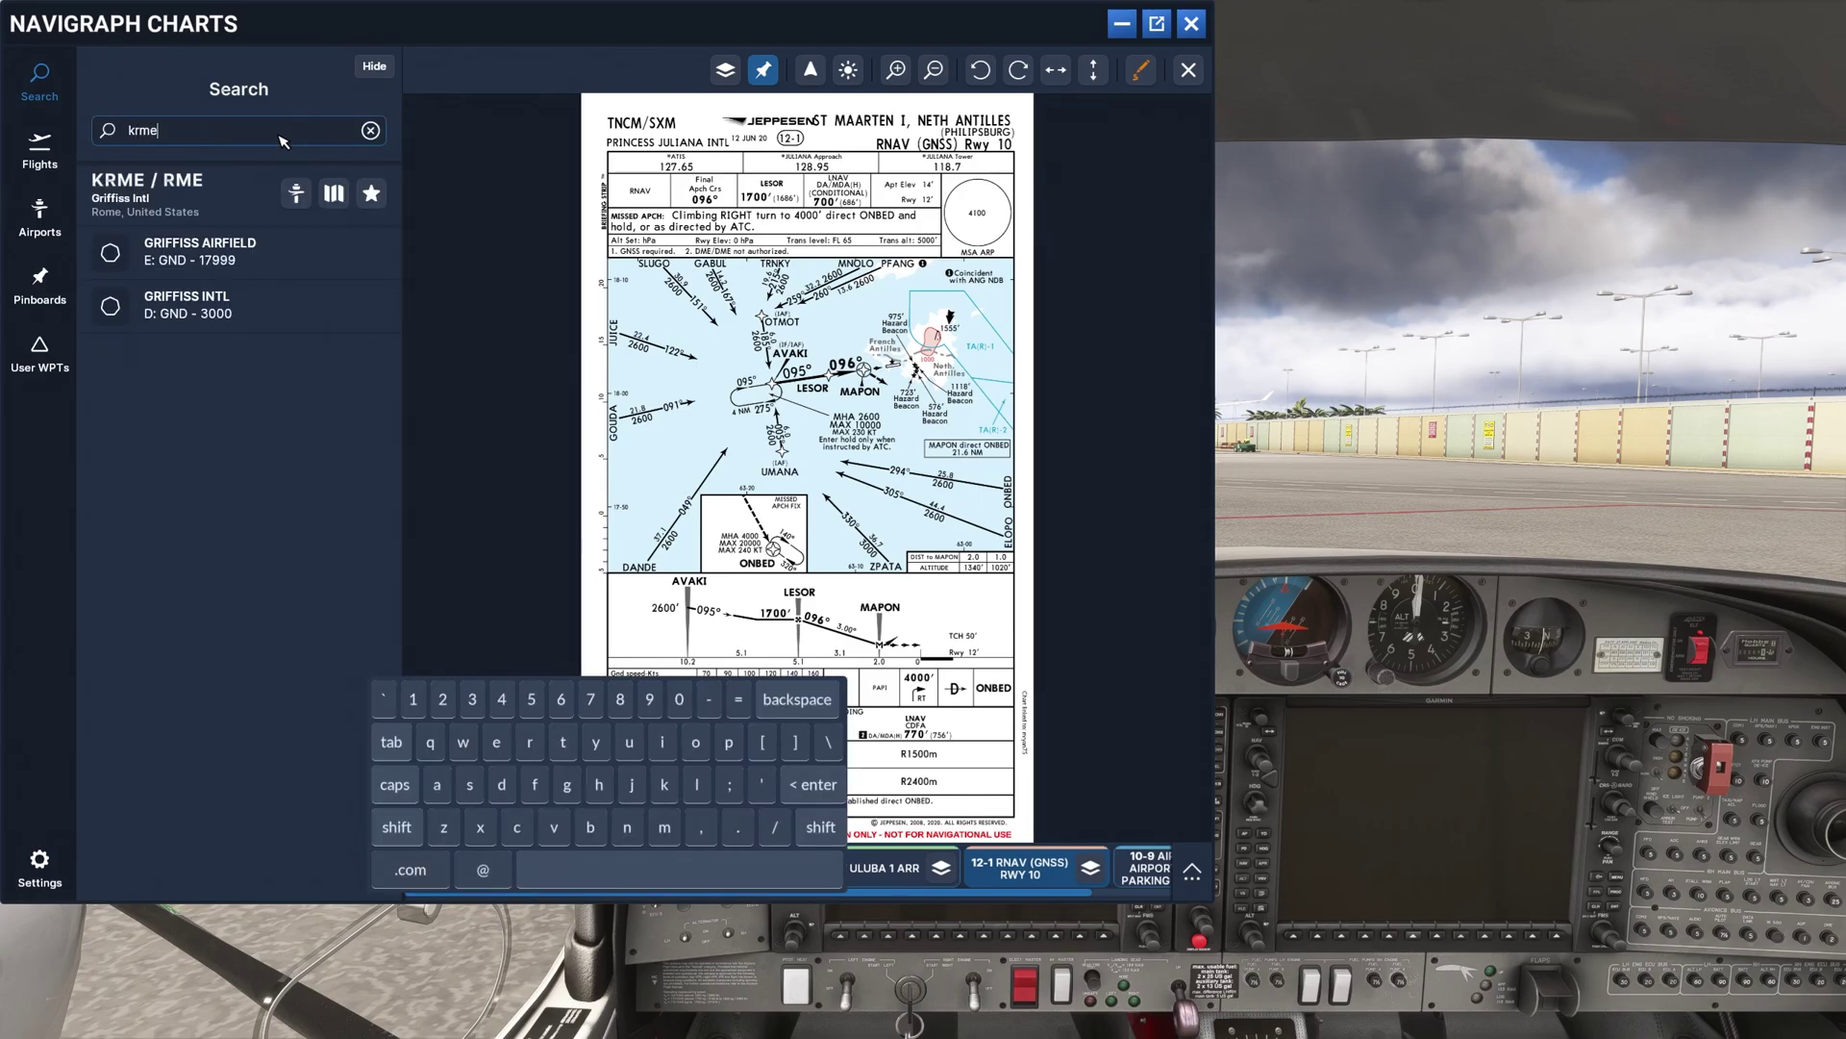
pyautogui.click(333, 193)
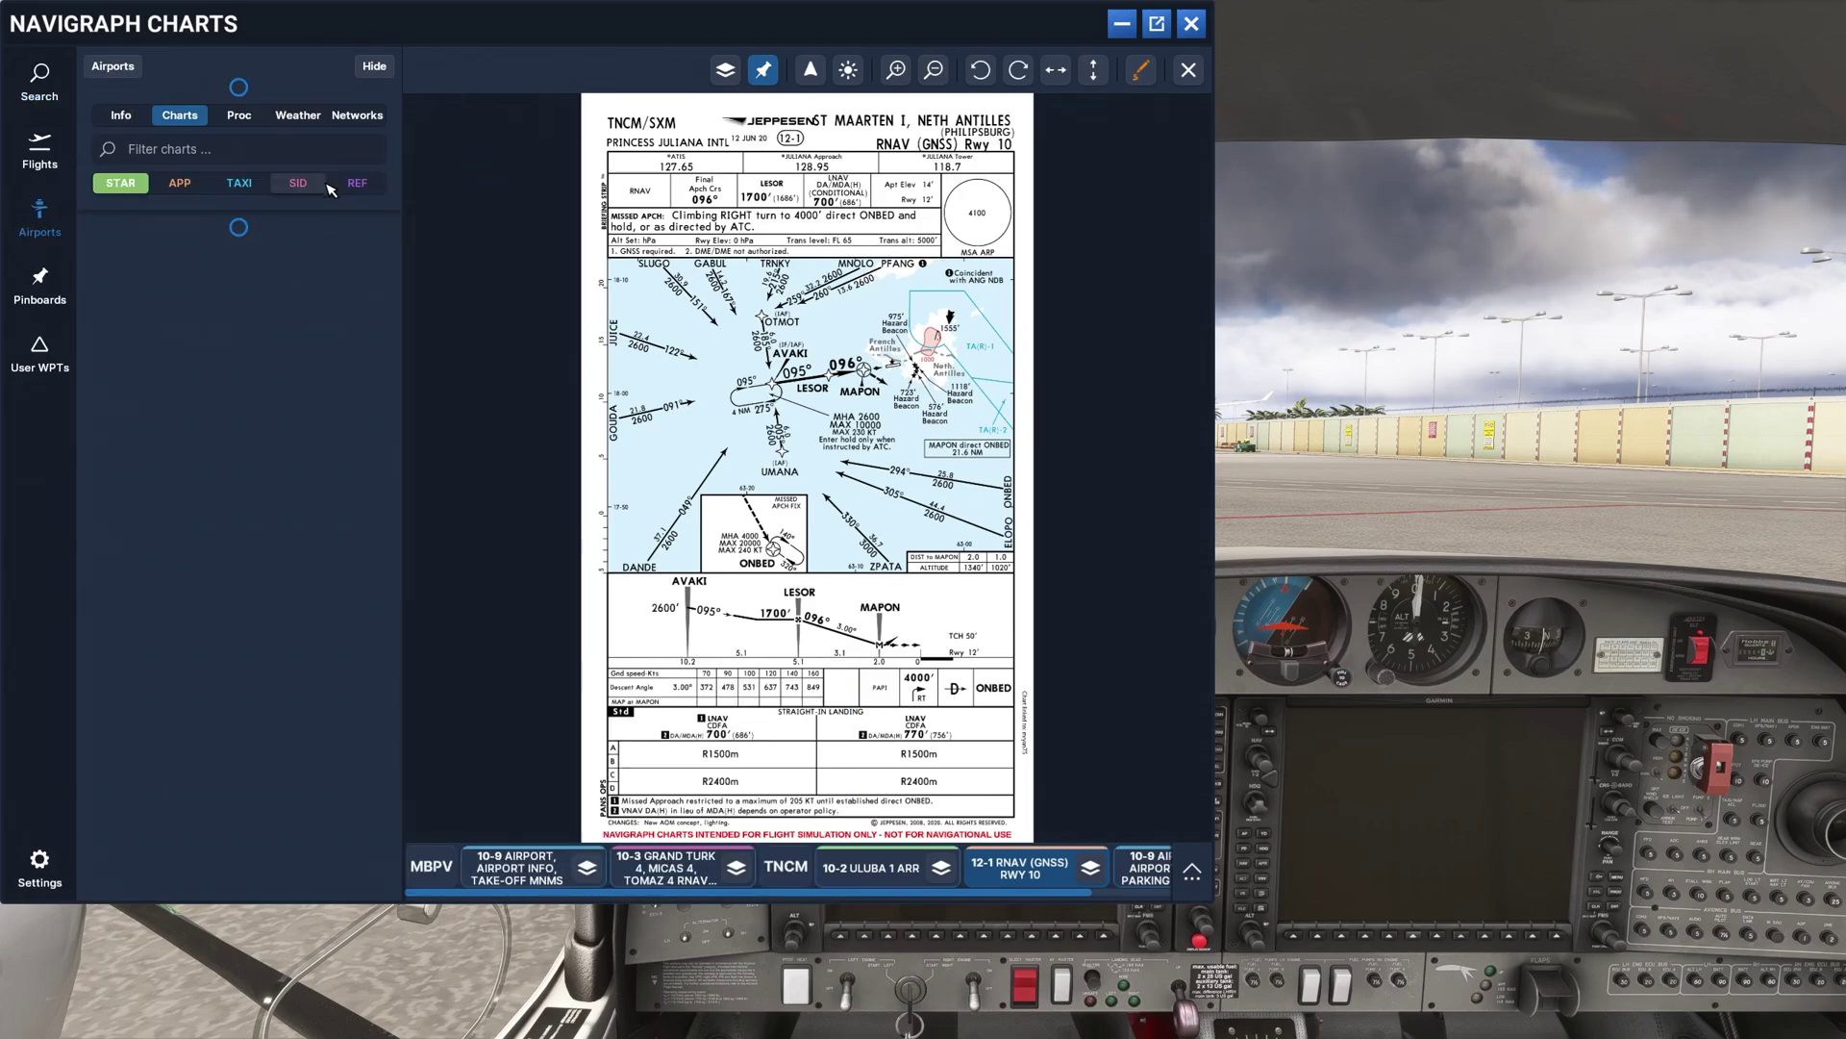
pyautogui.click(181, 222)
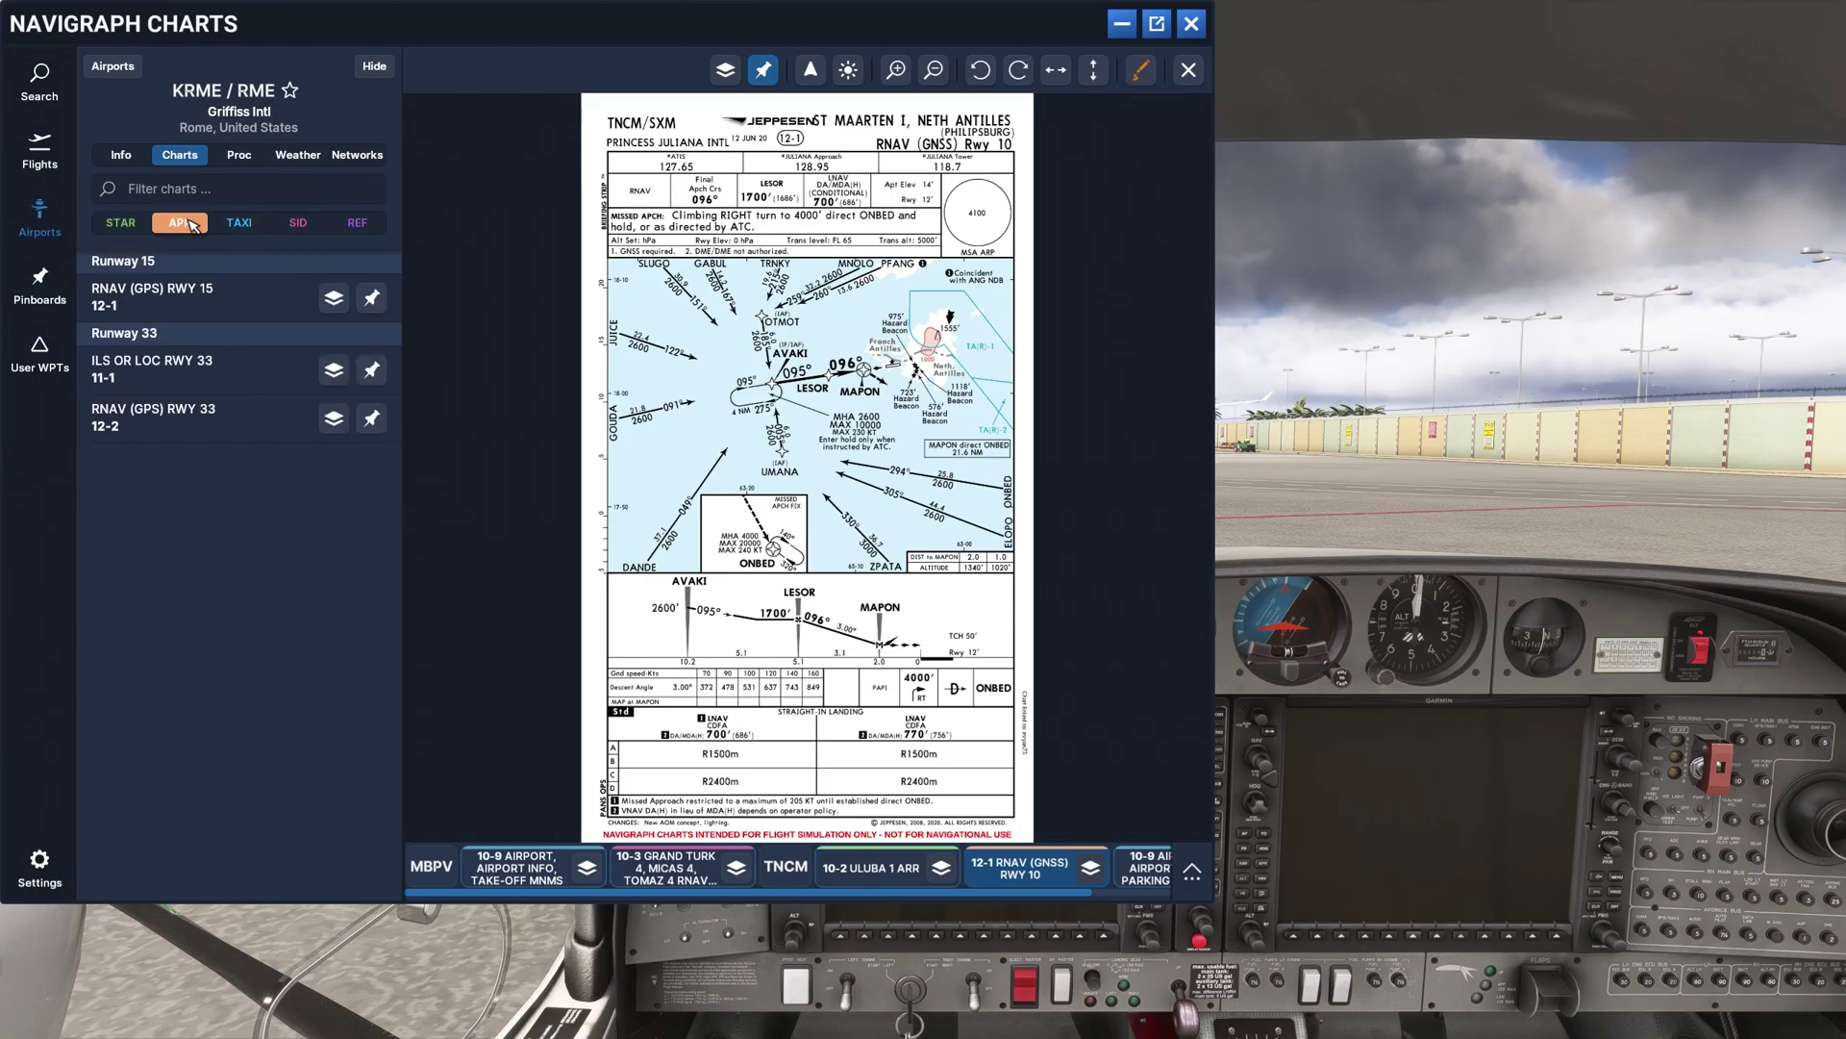
pyautogui.click(197, 305)
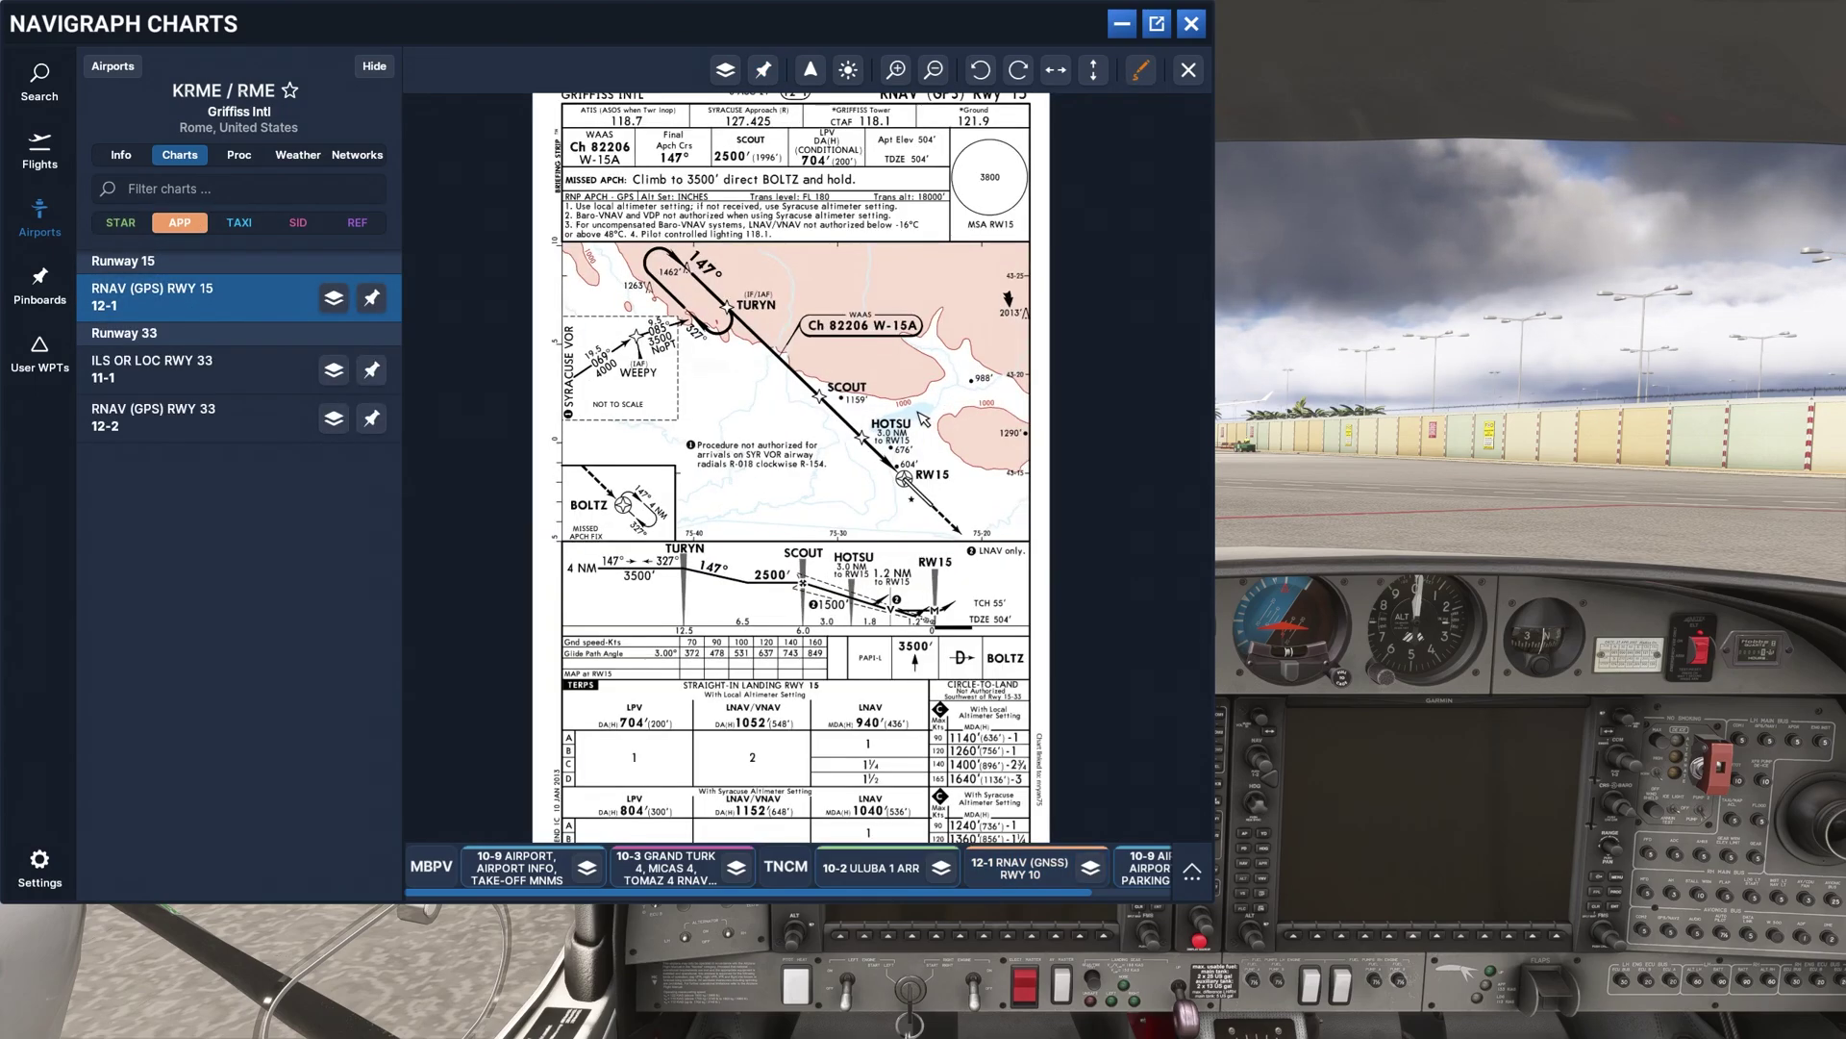
pyautogui.scroll(1, 921, 418)
pyautogui.moveTo(898, 384); pyautogui.dragTo(885, 493)
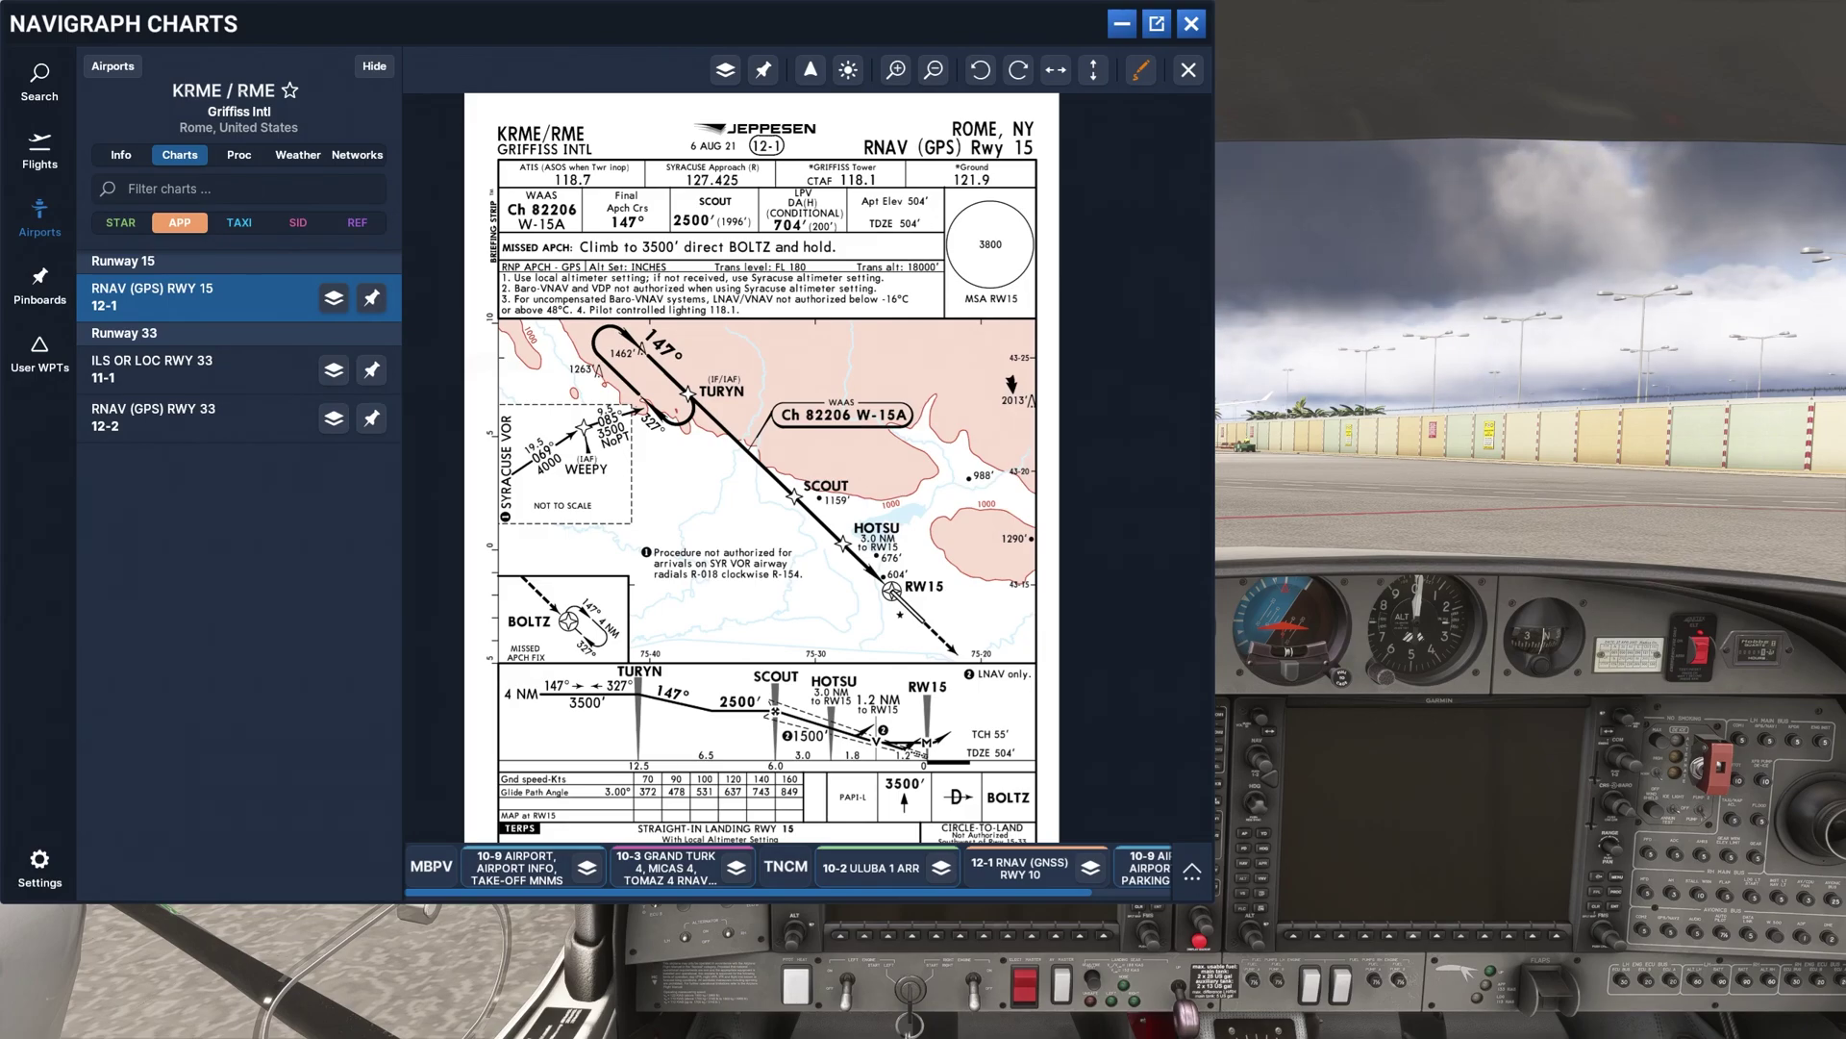
pyautogui.click(39, 149)
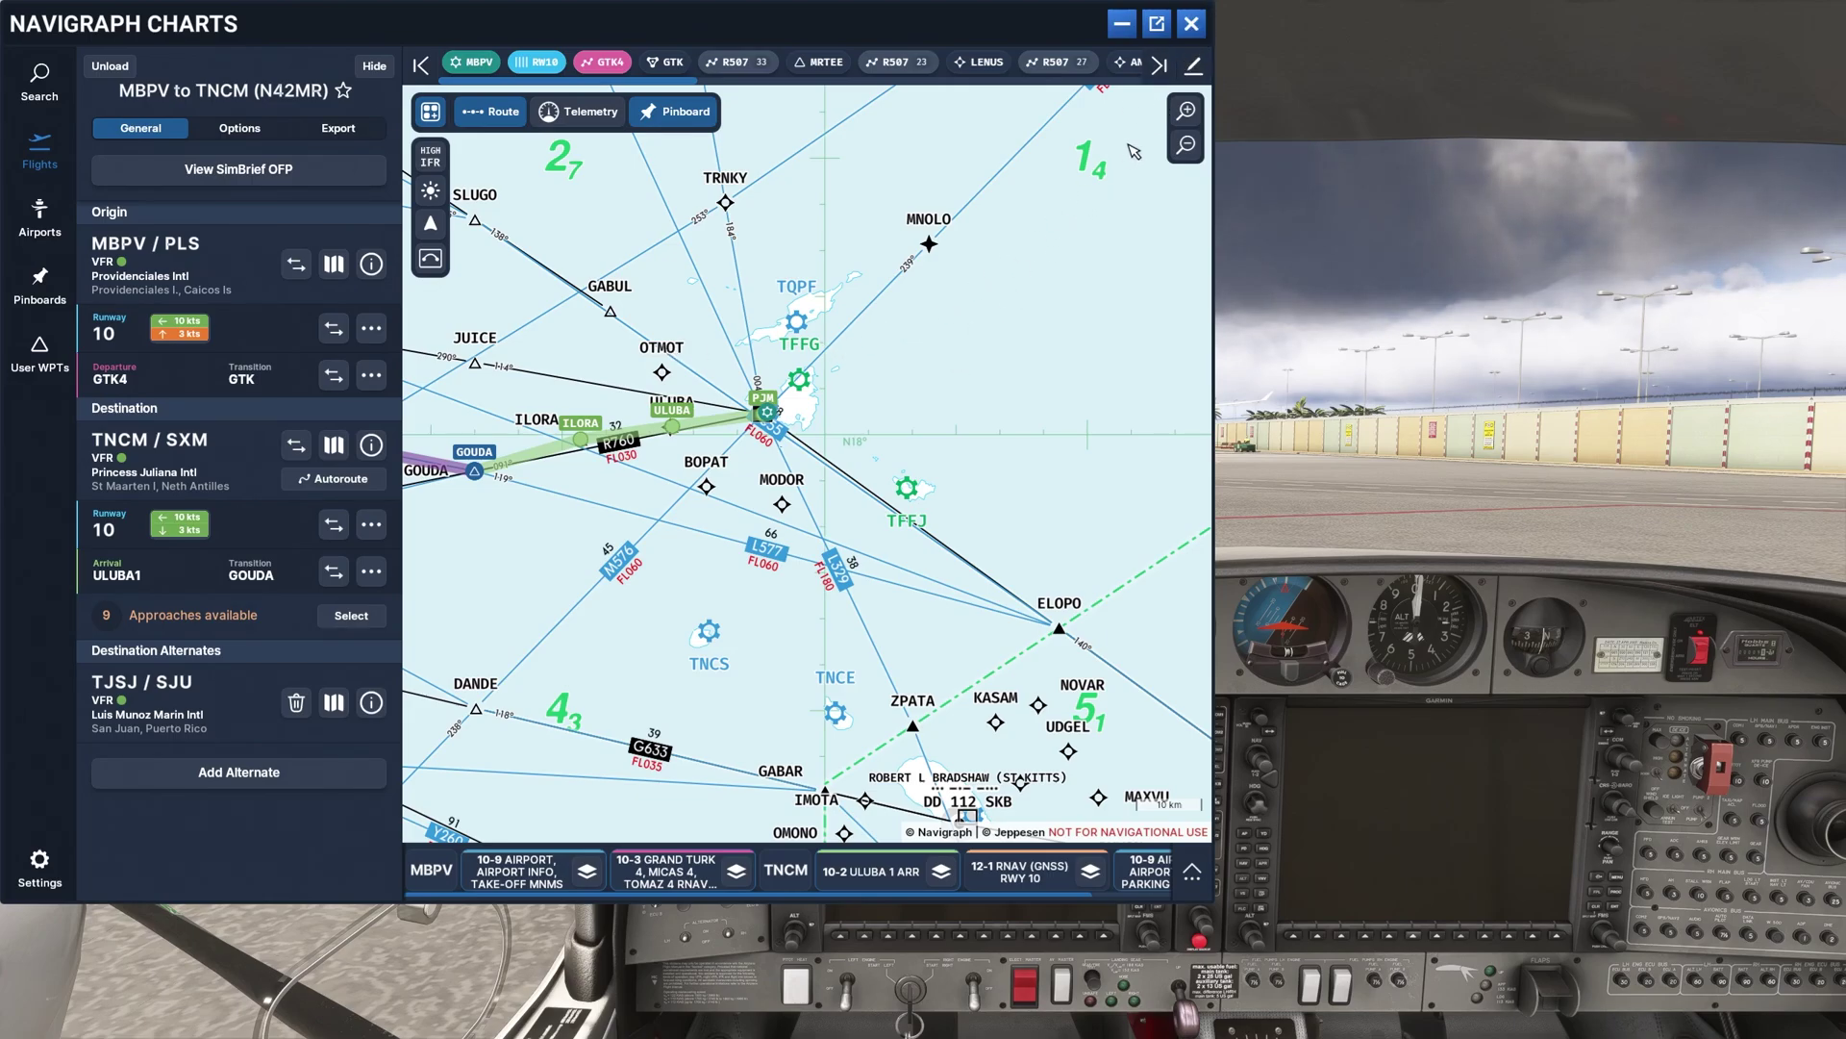
# Step: Close the Navigraph window and load the MBPV to TNCM flight in the tablet's Navigraph Charts app
pyautogui.click(1192, 23)
pyautogui.moveTo(1030, 57)
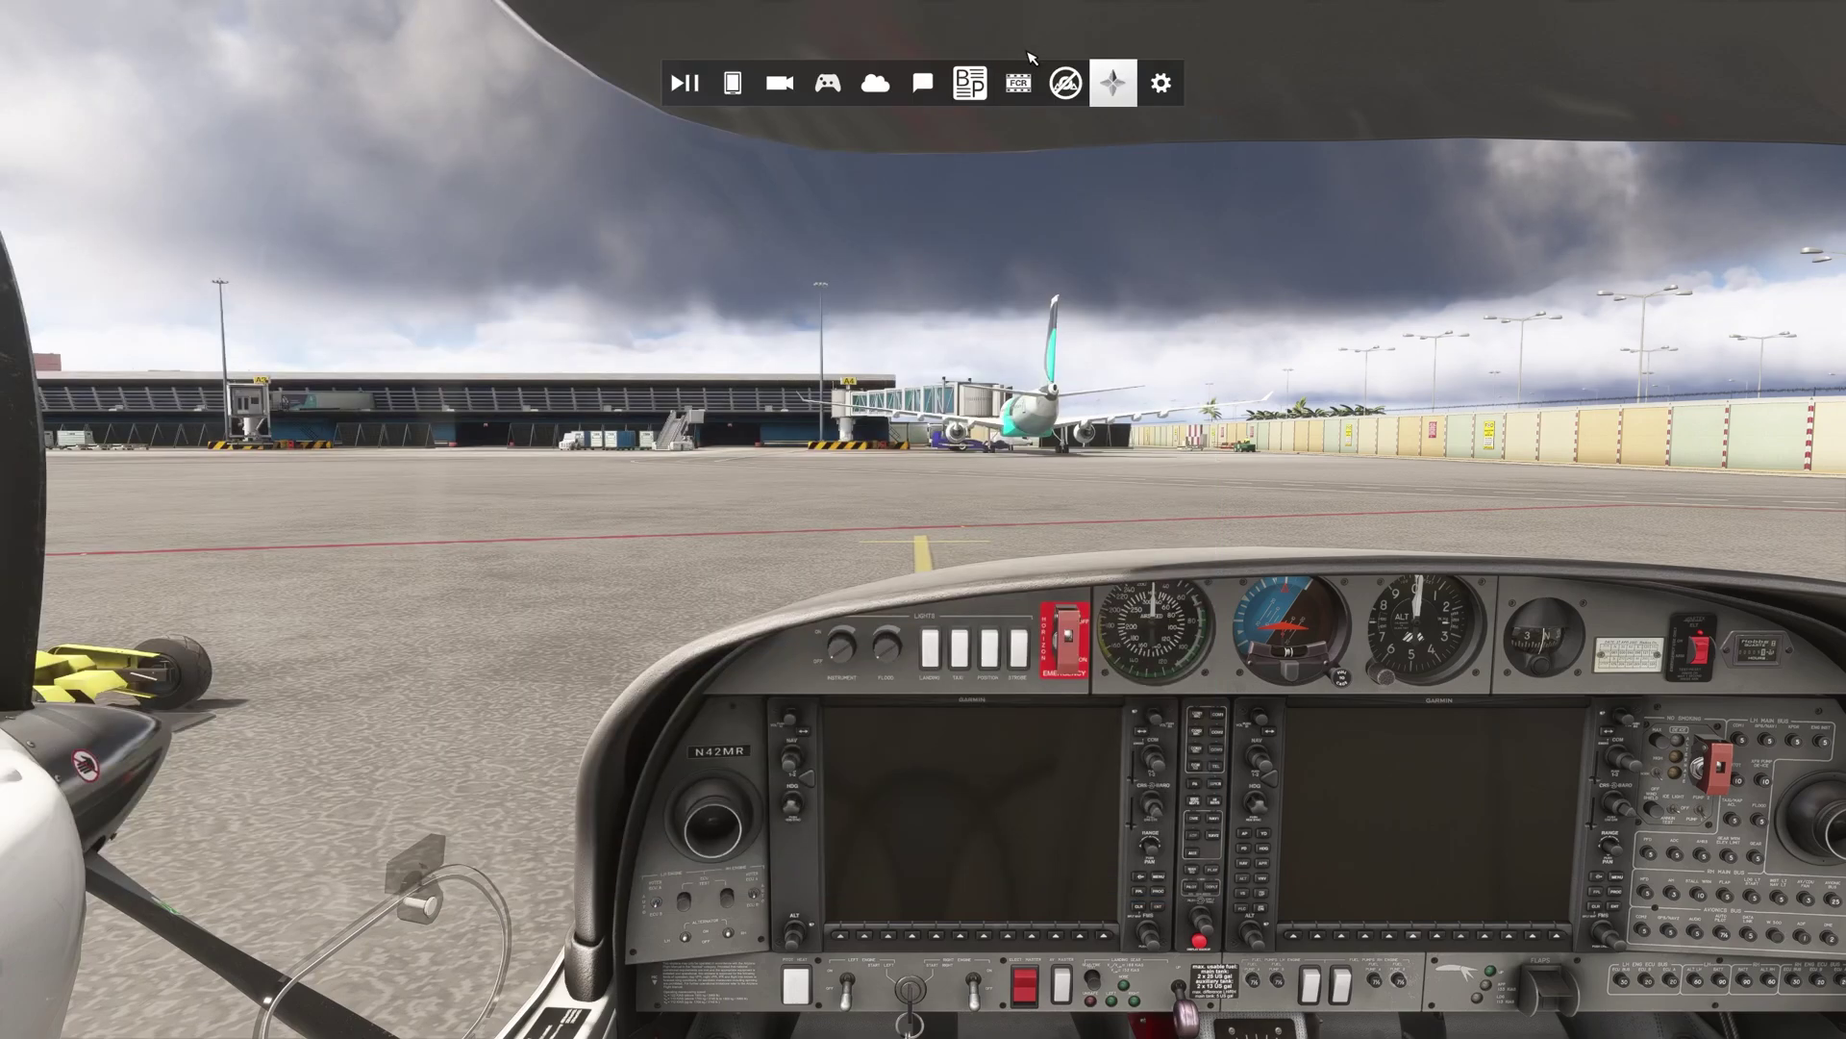
pyautogui.click(740, 83)
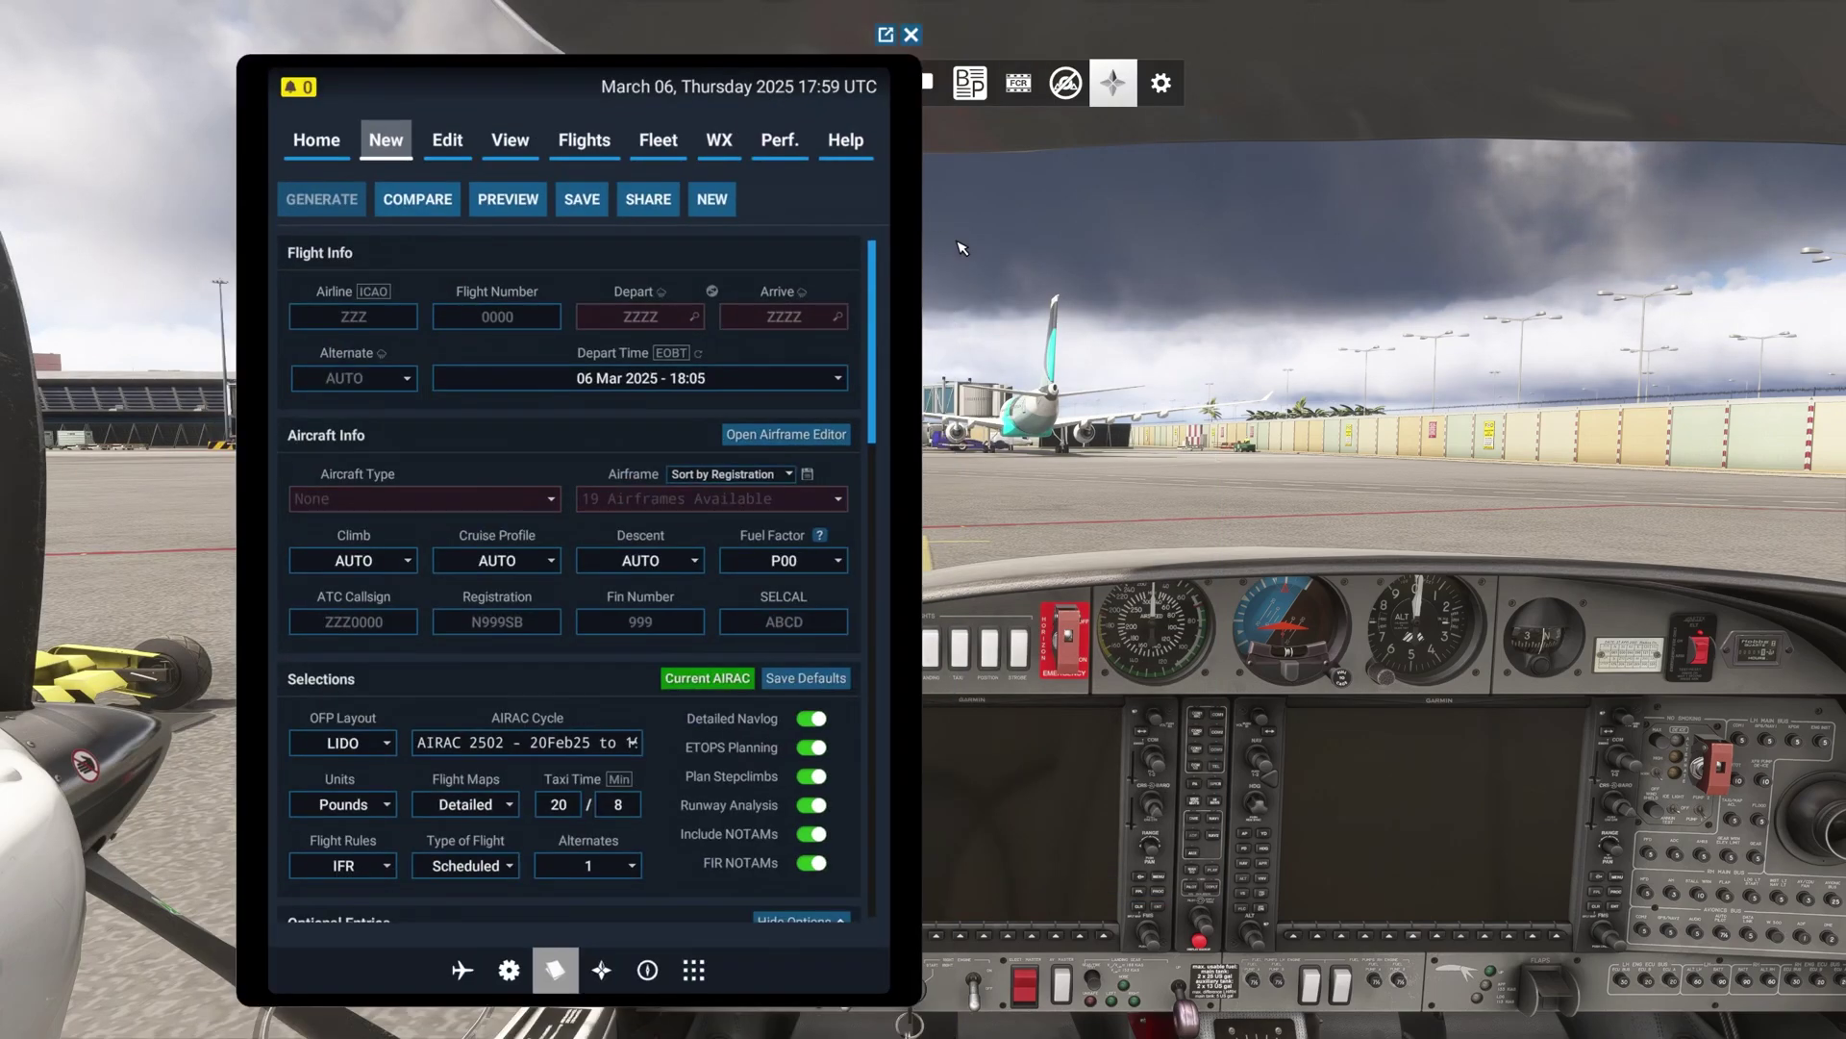
pyautogui.click(602, 971)
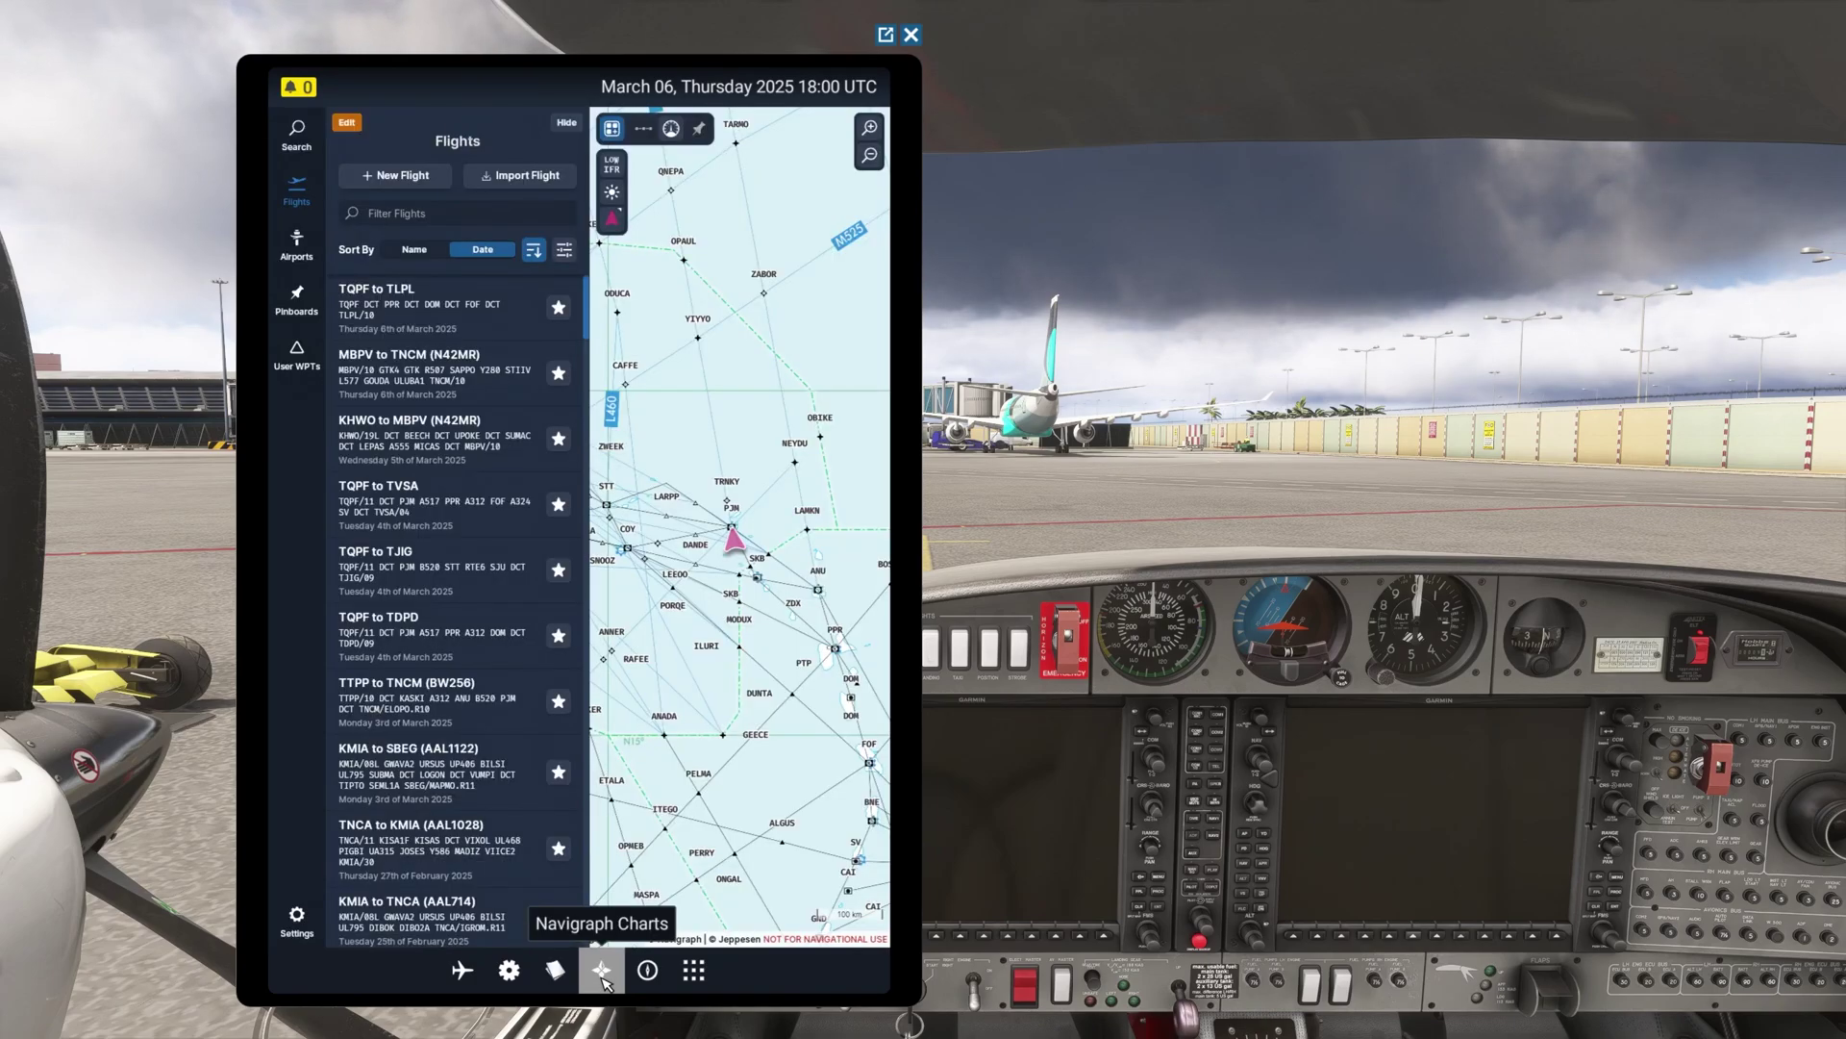
pyautogui.click(437, 396)
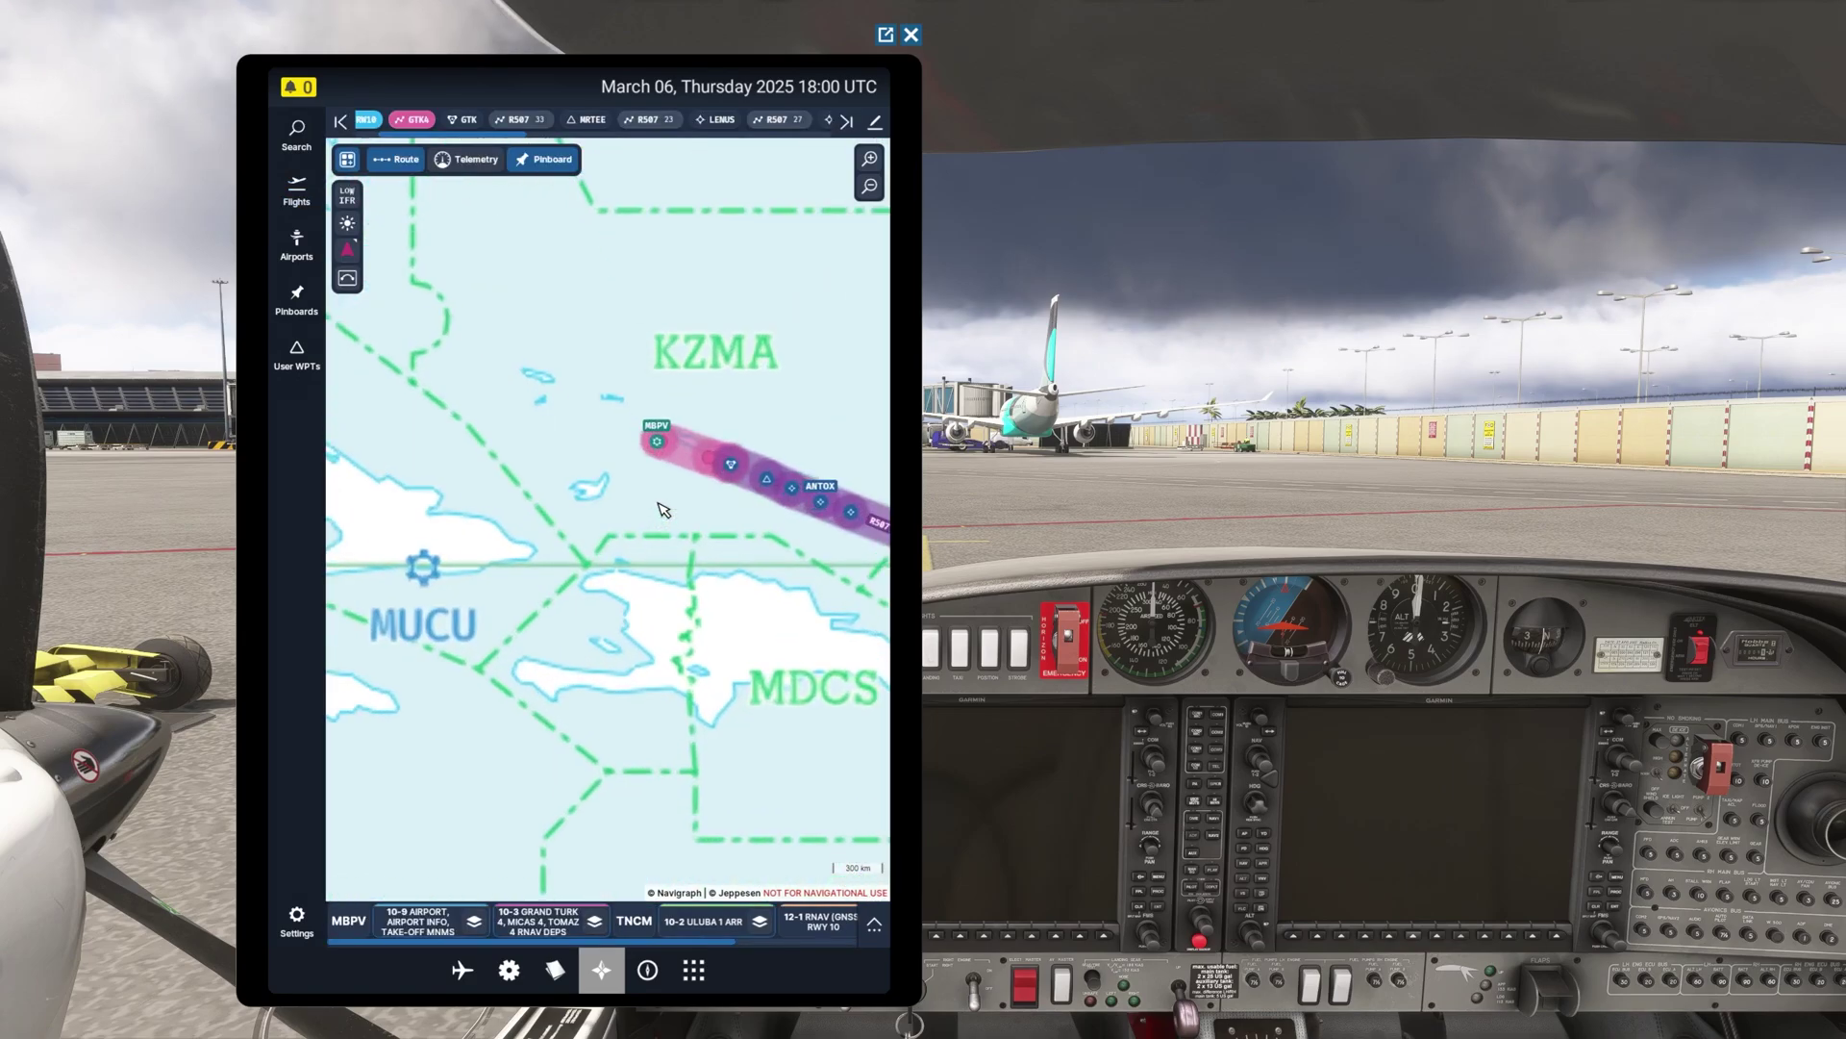
# Step: Follow the route on the map and view TNCM's RNAV RWY 10 approach chart, returning to the overview
pyautogui.moveTo(649, 541); pyautogui.dragTo(485, 519)
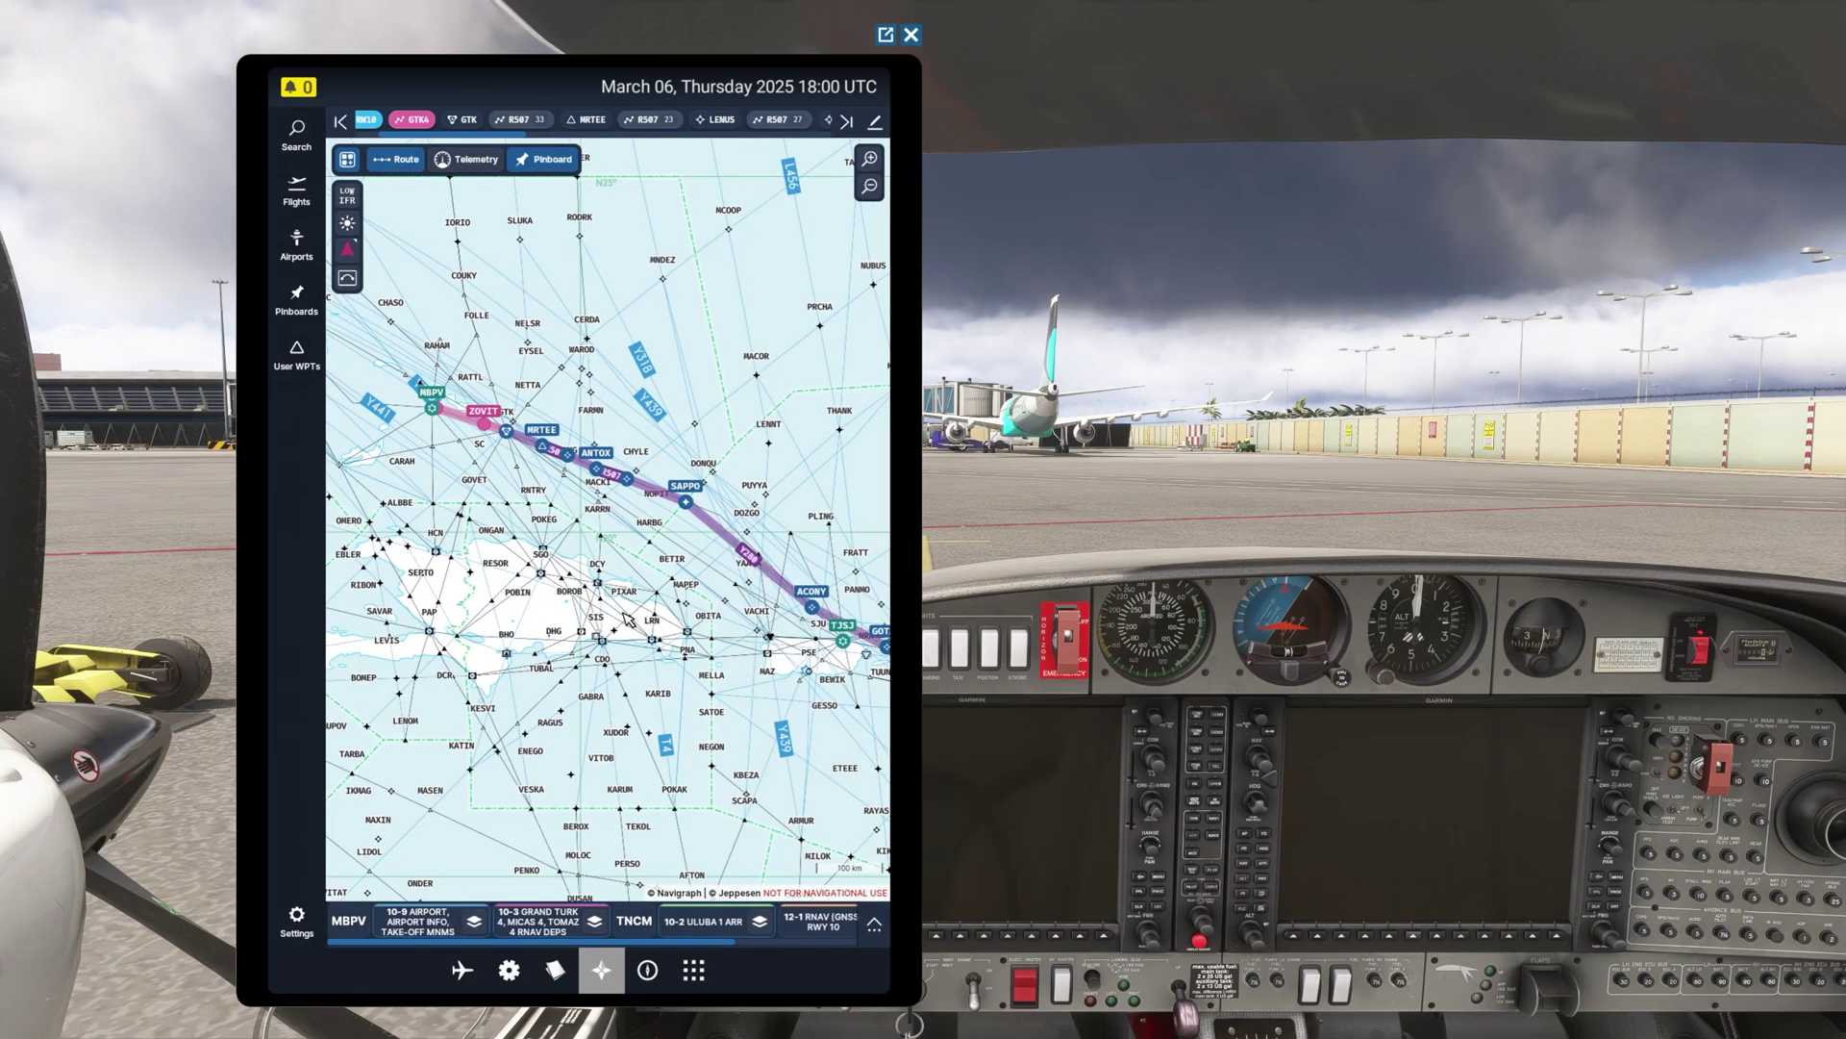
pyautogui.moveTo(650, 637); pyautogui.dragTo(452, 529)
pyautogui.click(297, 192)
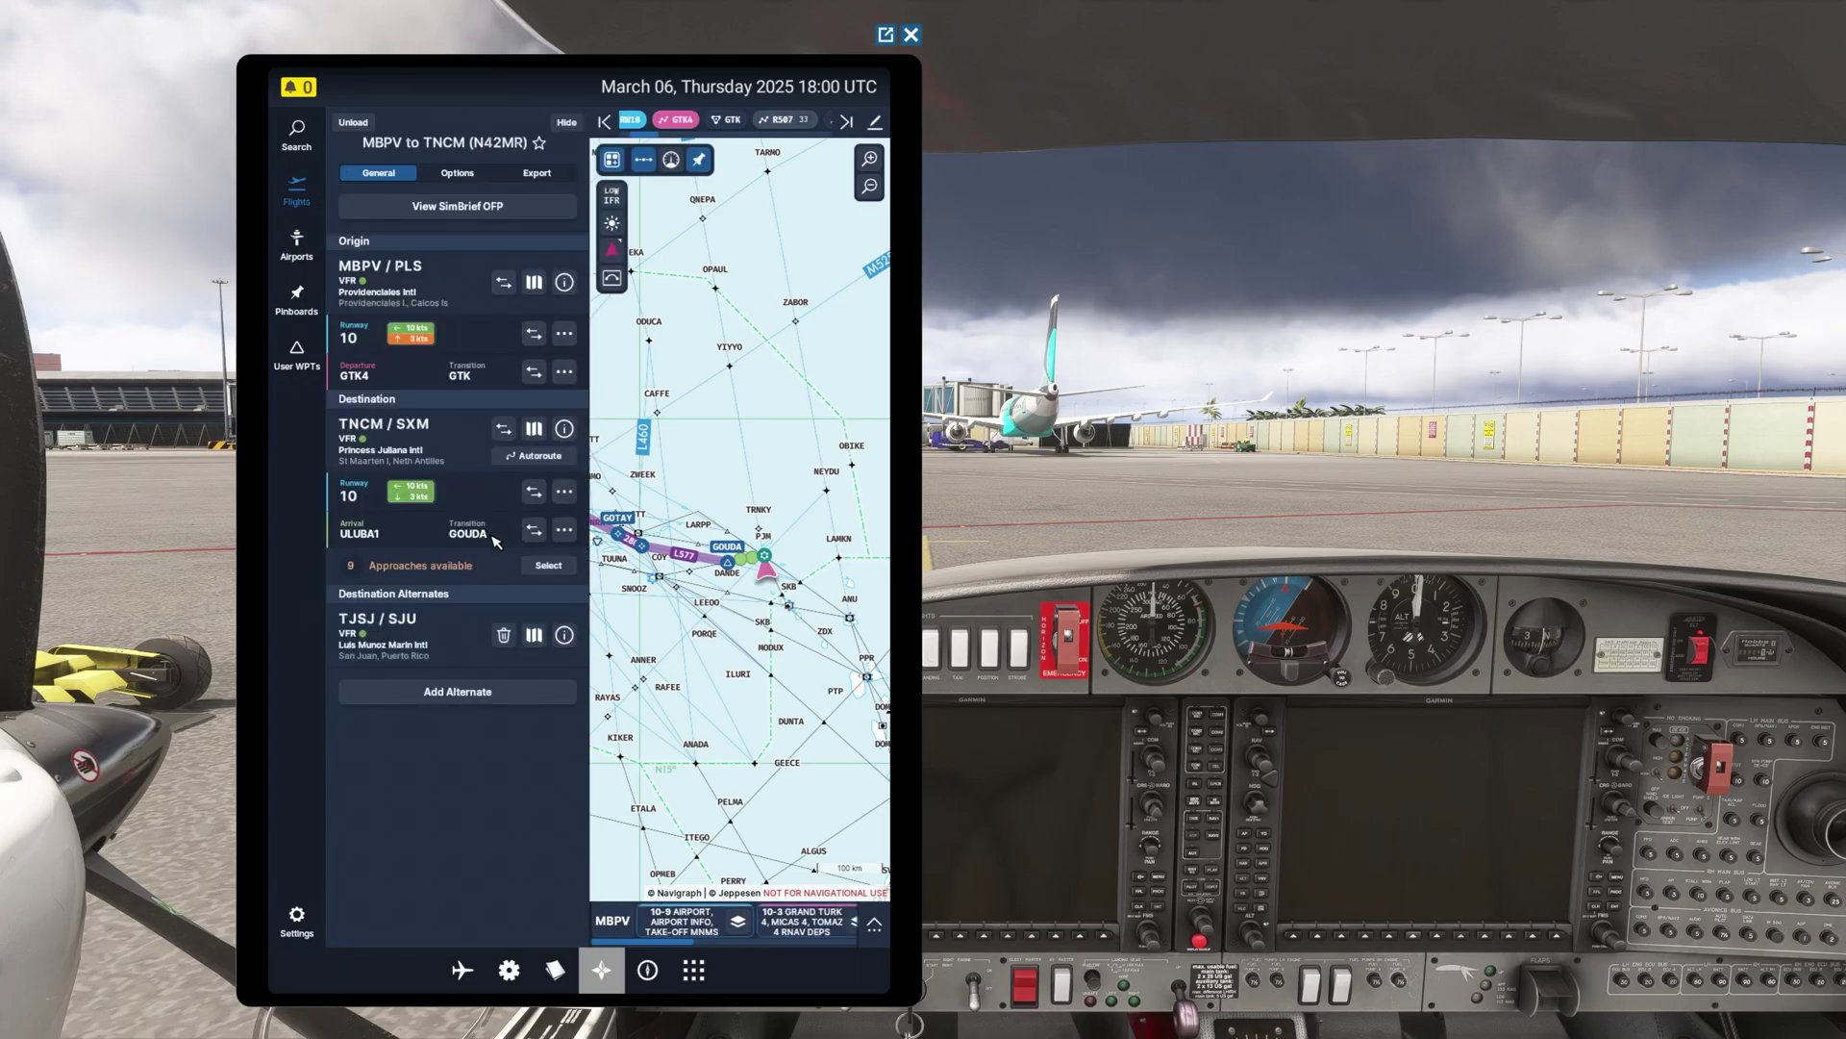
pyautogui.click(548, 566)
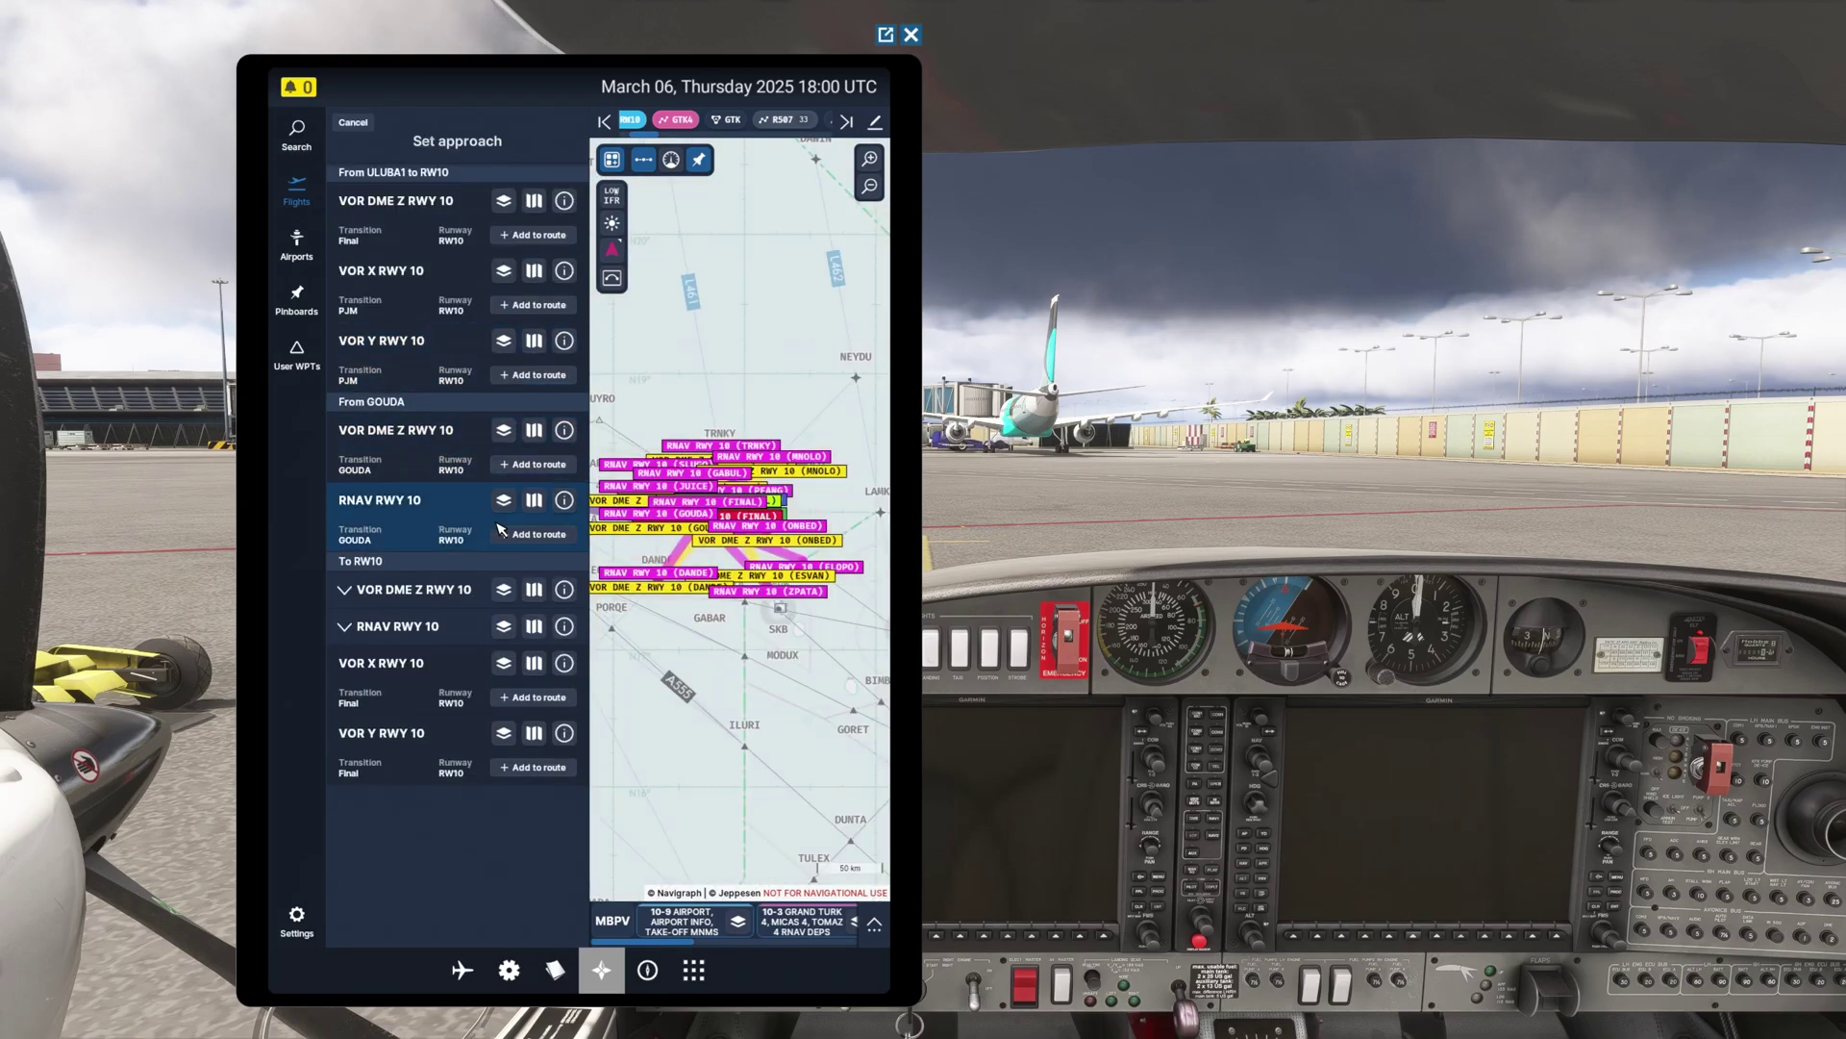
pyautogui.click(498, 531)
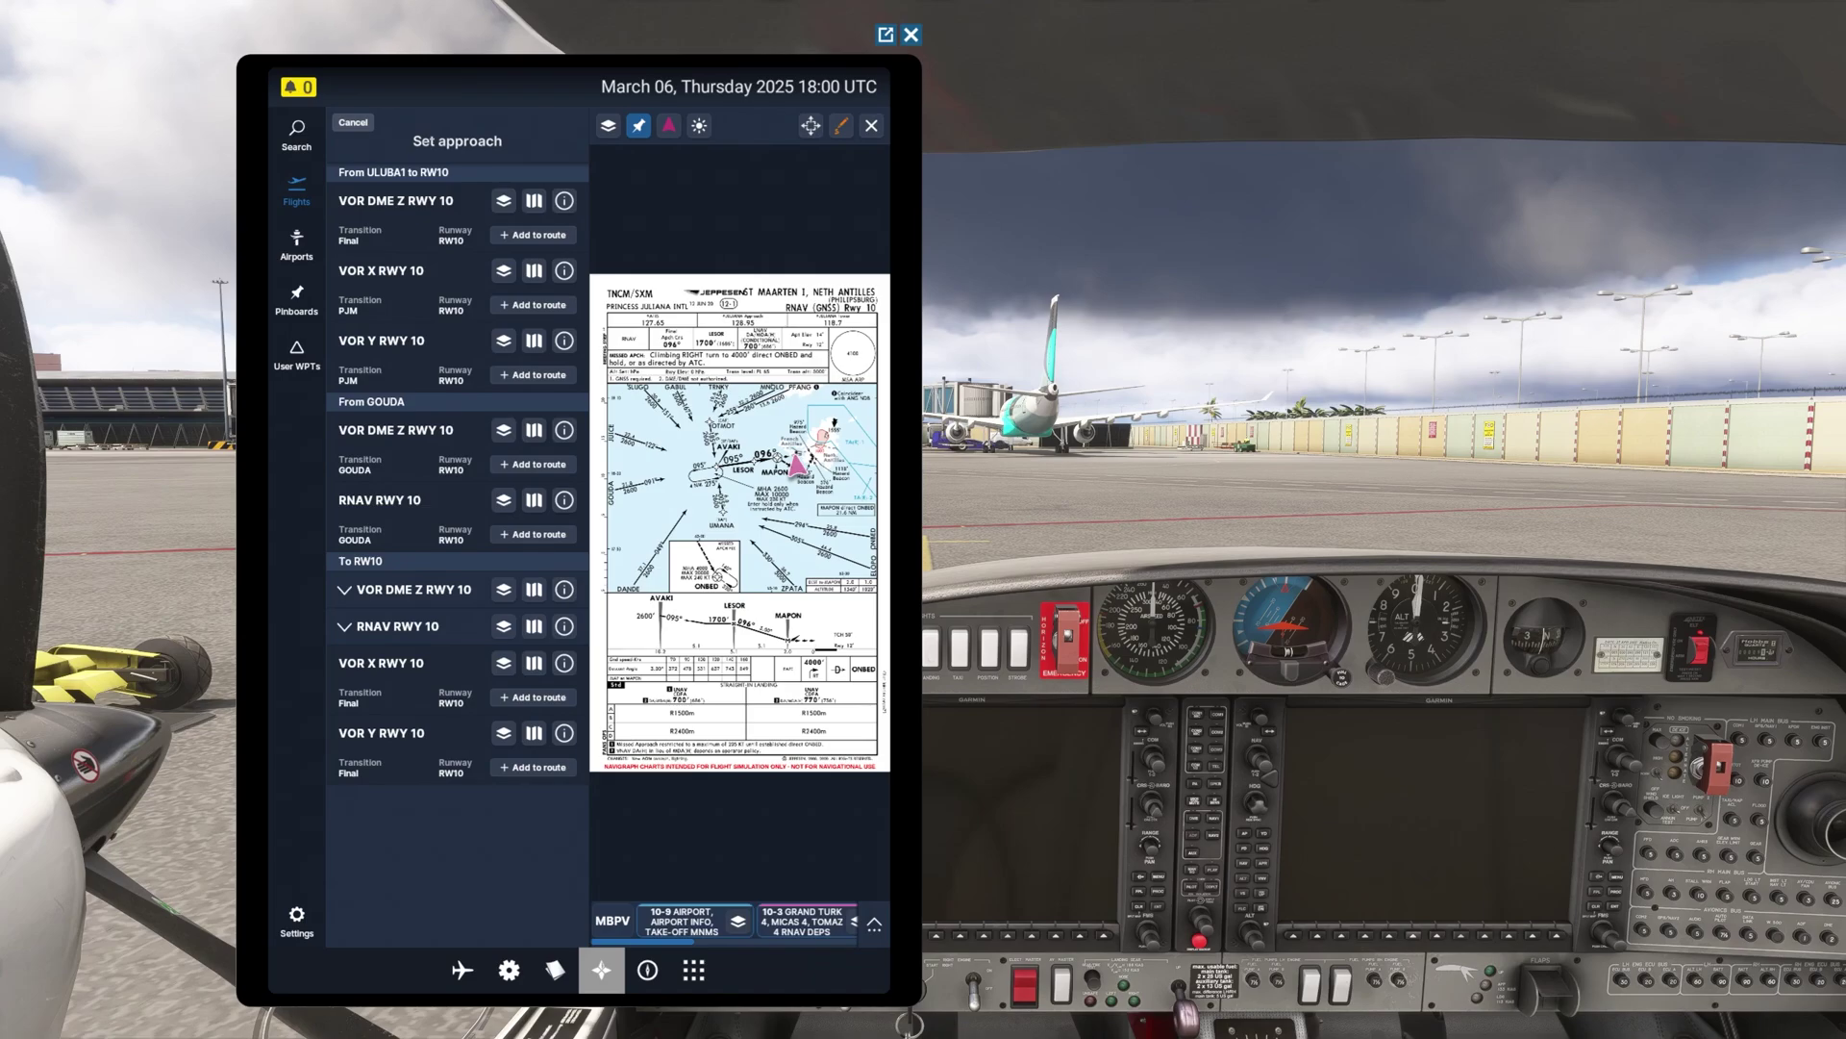
pyautogui.click(353, 123)
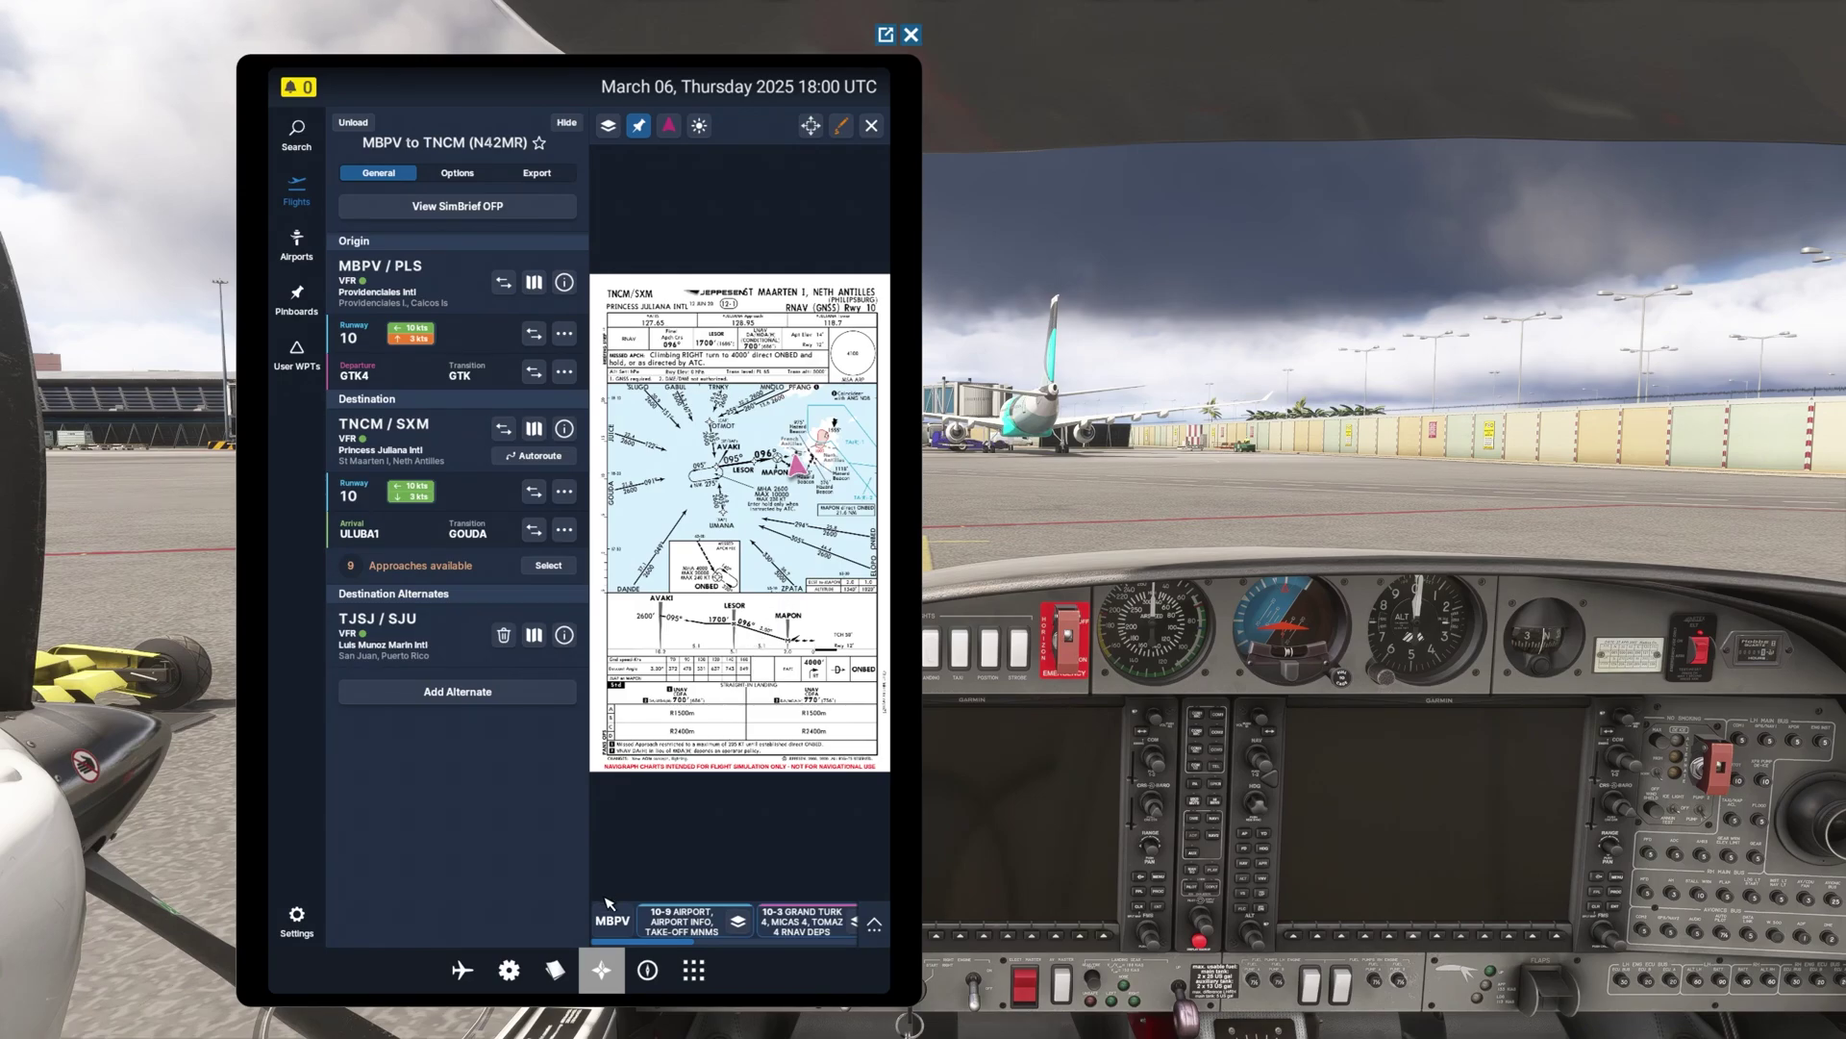
# Step: Bring up SimBrief Dispatch's new-flight form on the tablet and switch to the cockpit camera
pyautogui.click(556, 973)
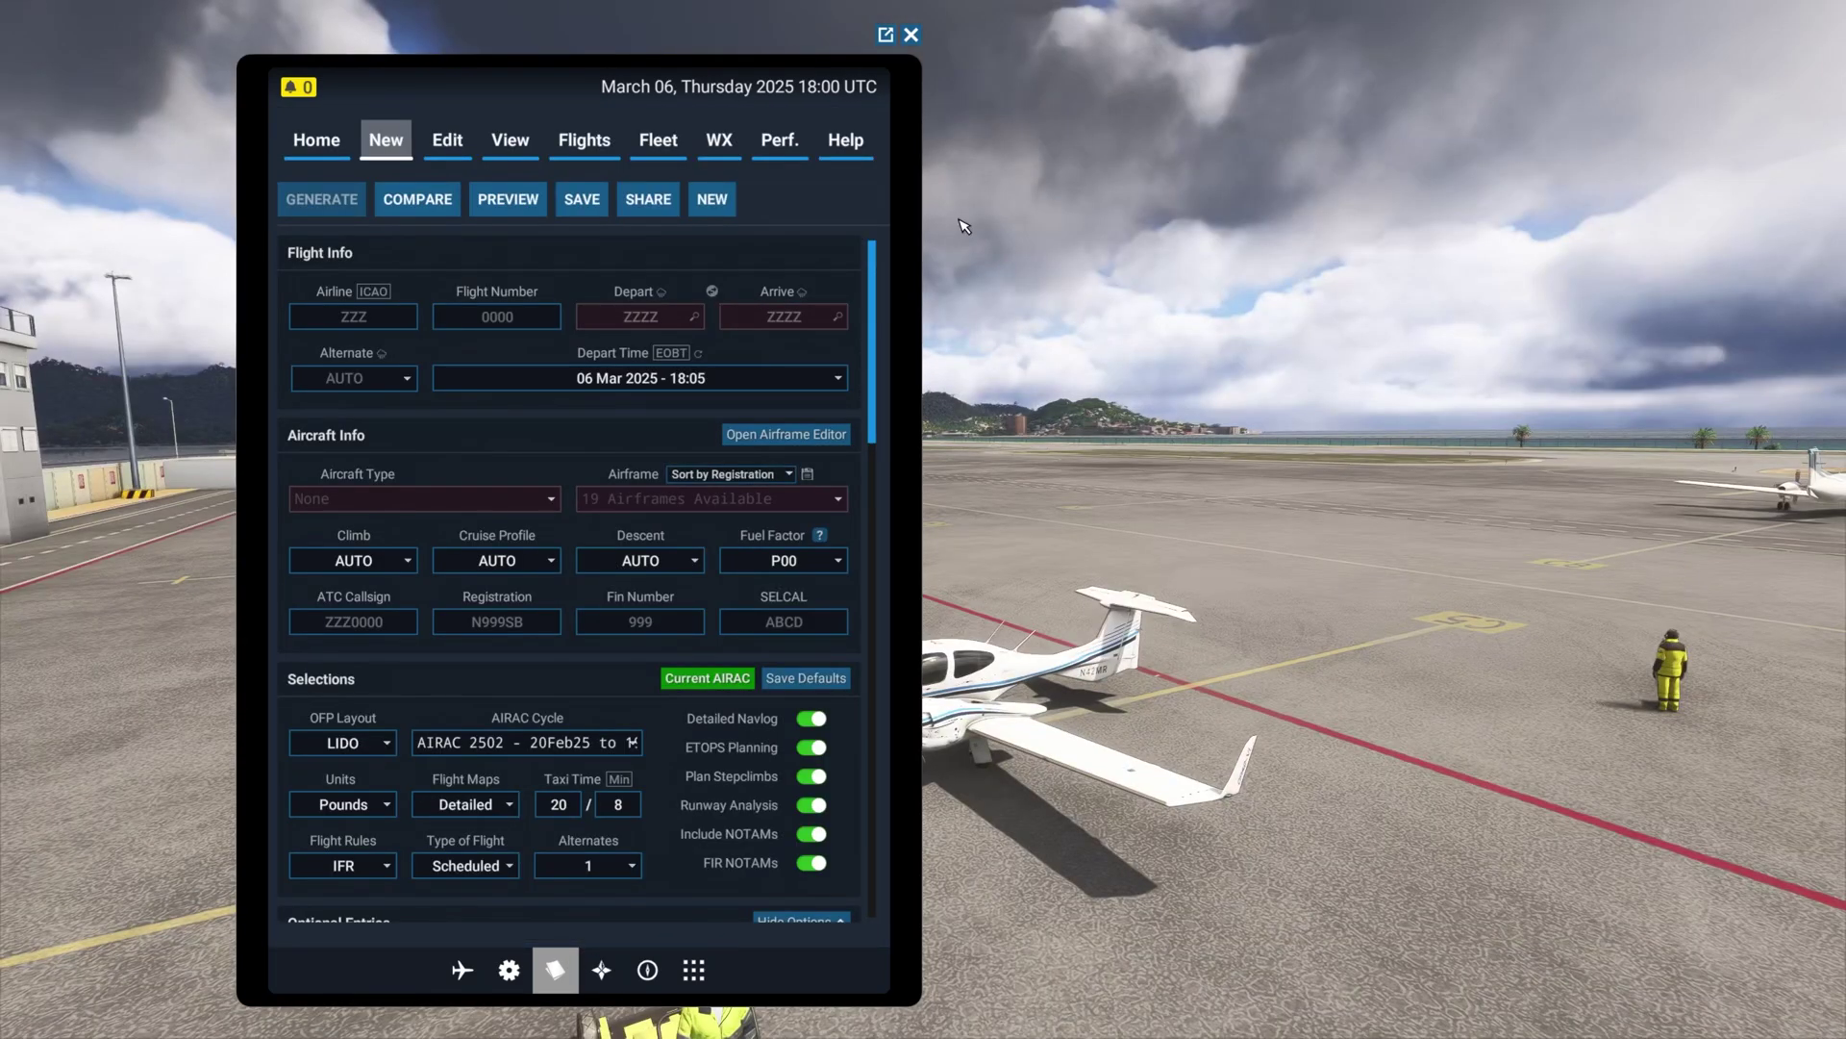
pyautogui.click(910, 35)
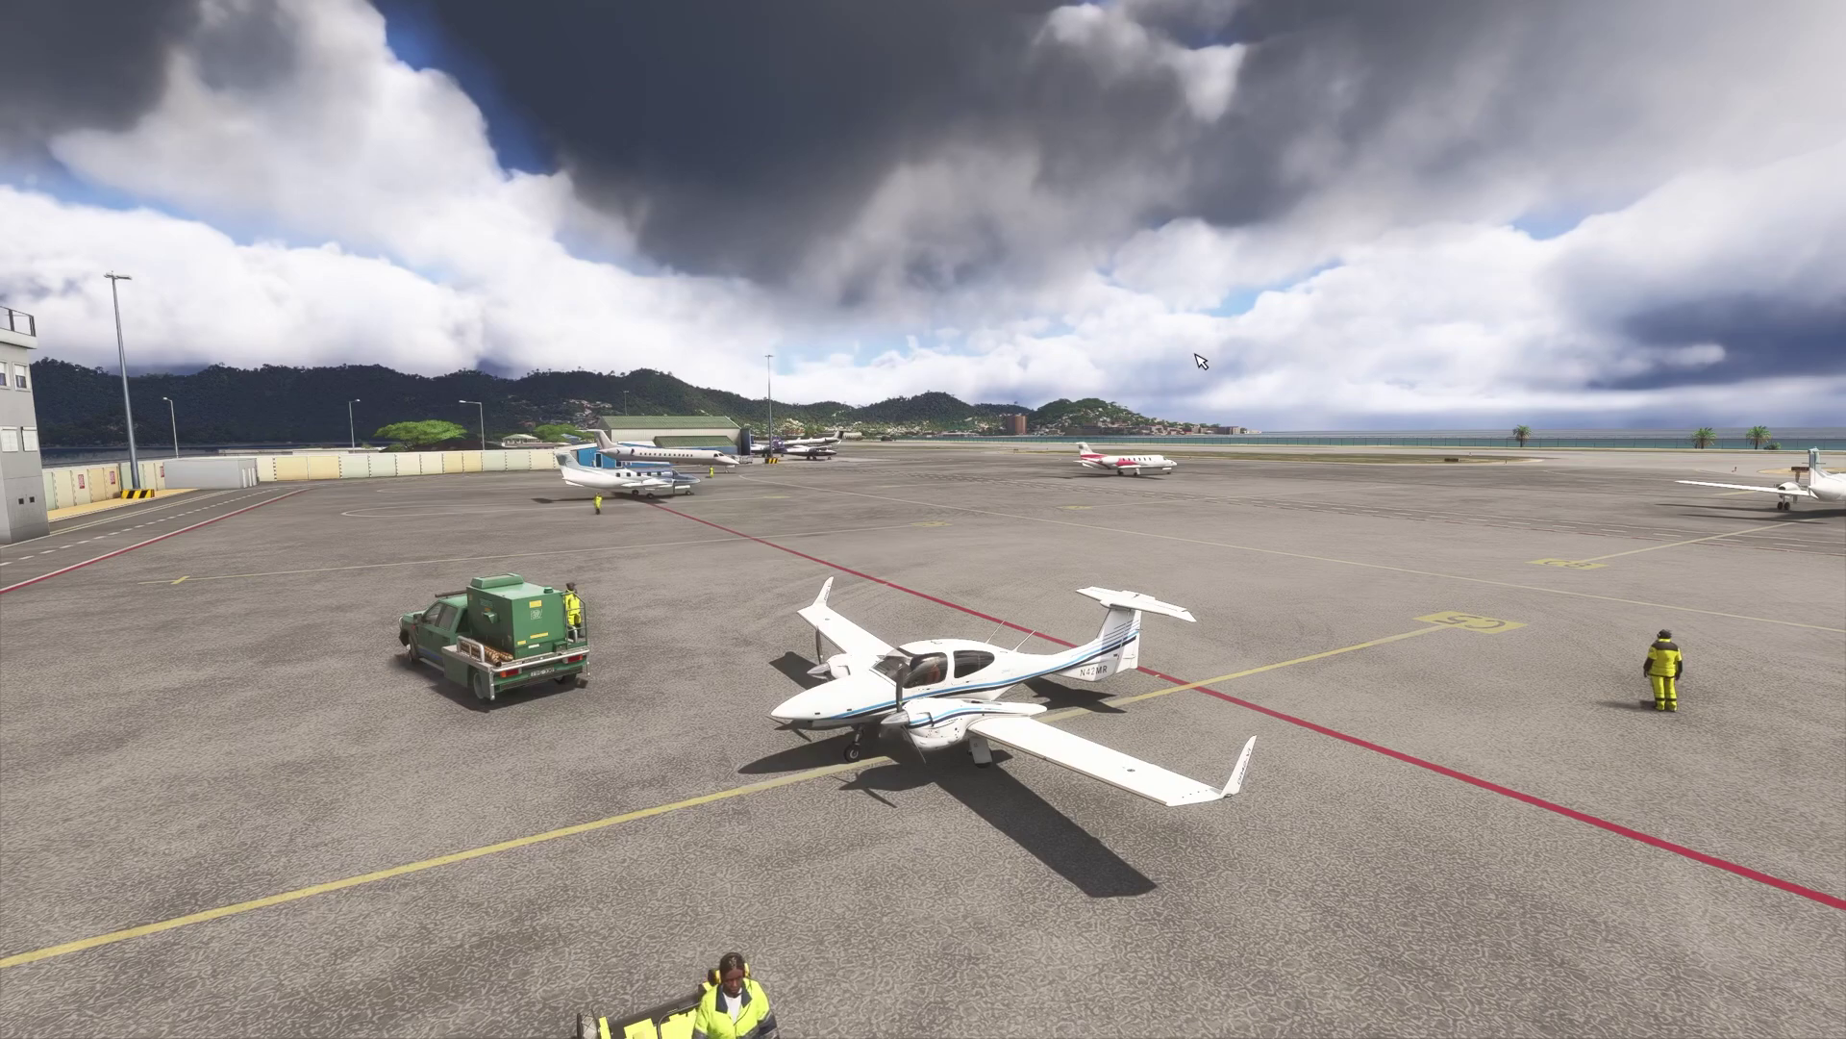
pyautogui.moveTo(1156, 7)
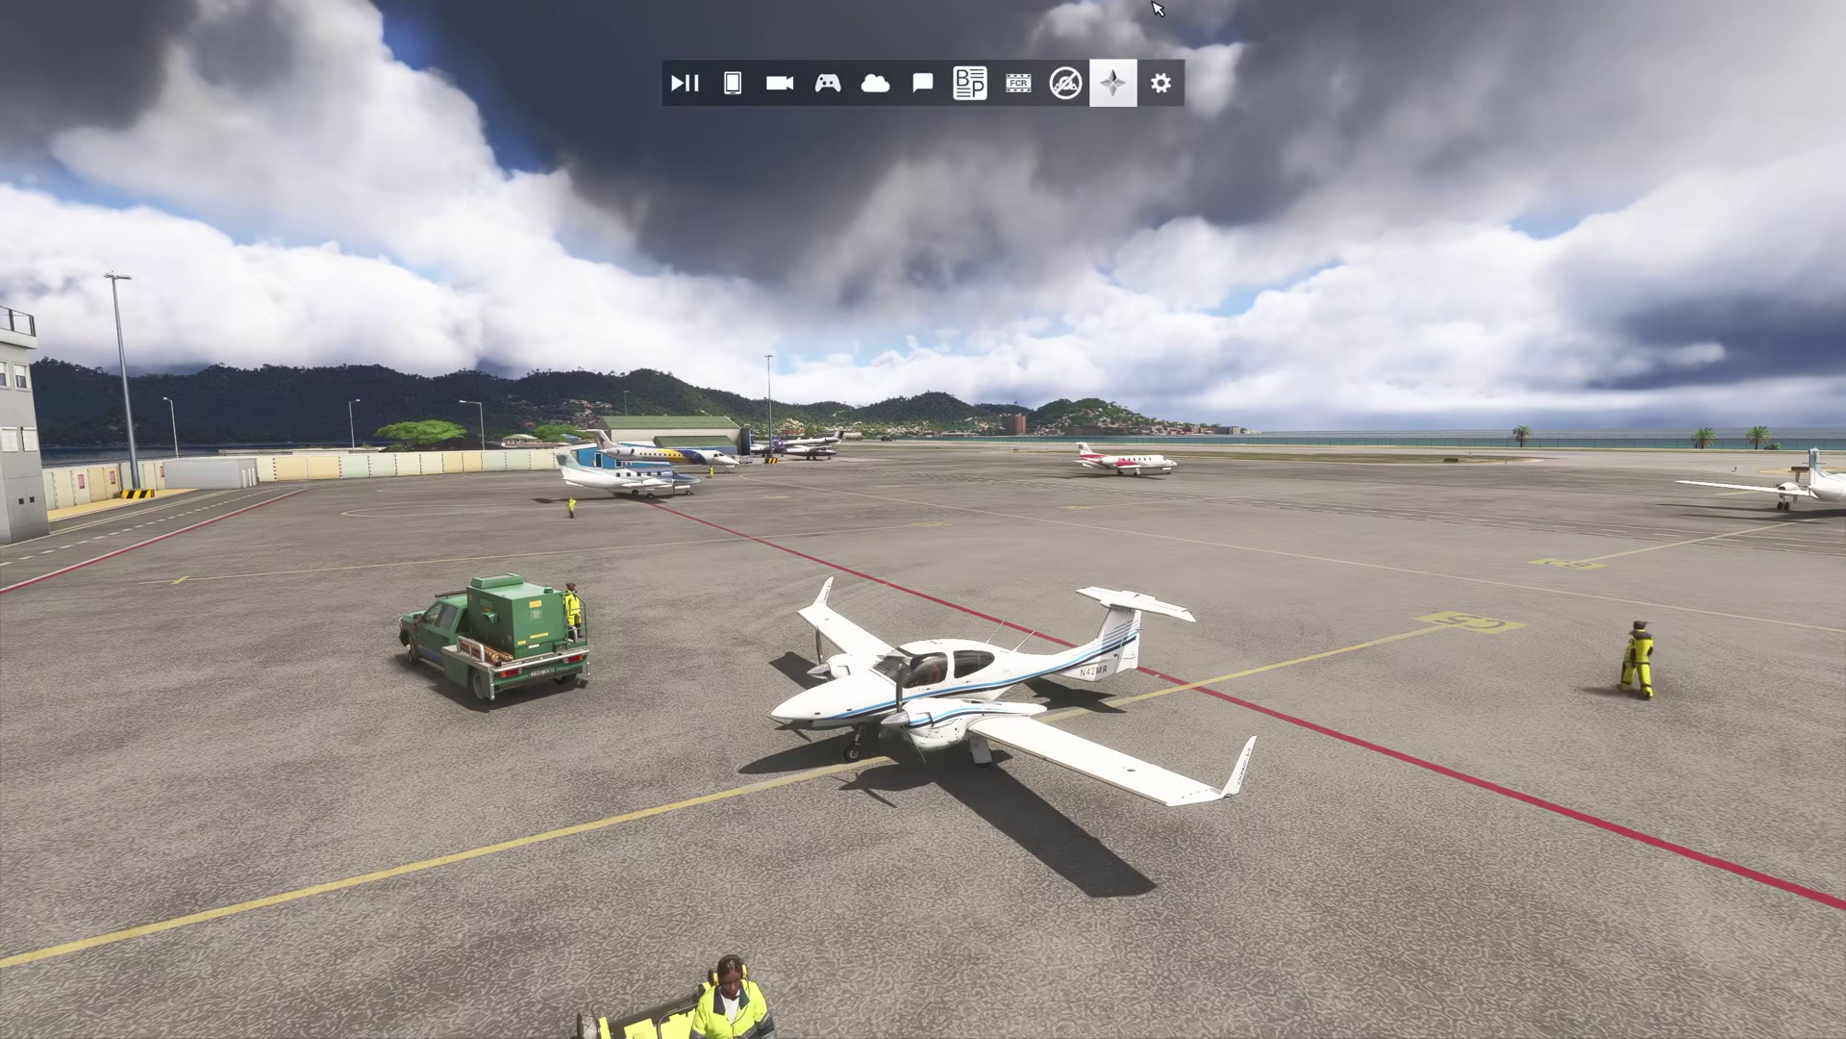
pyautogui.click(738, 84)
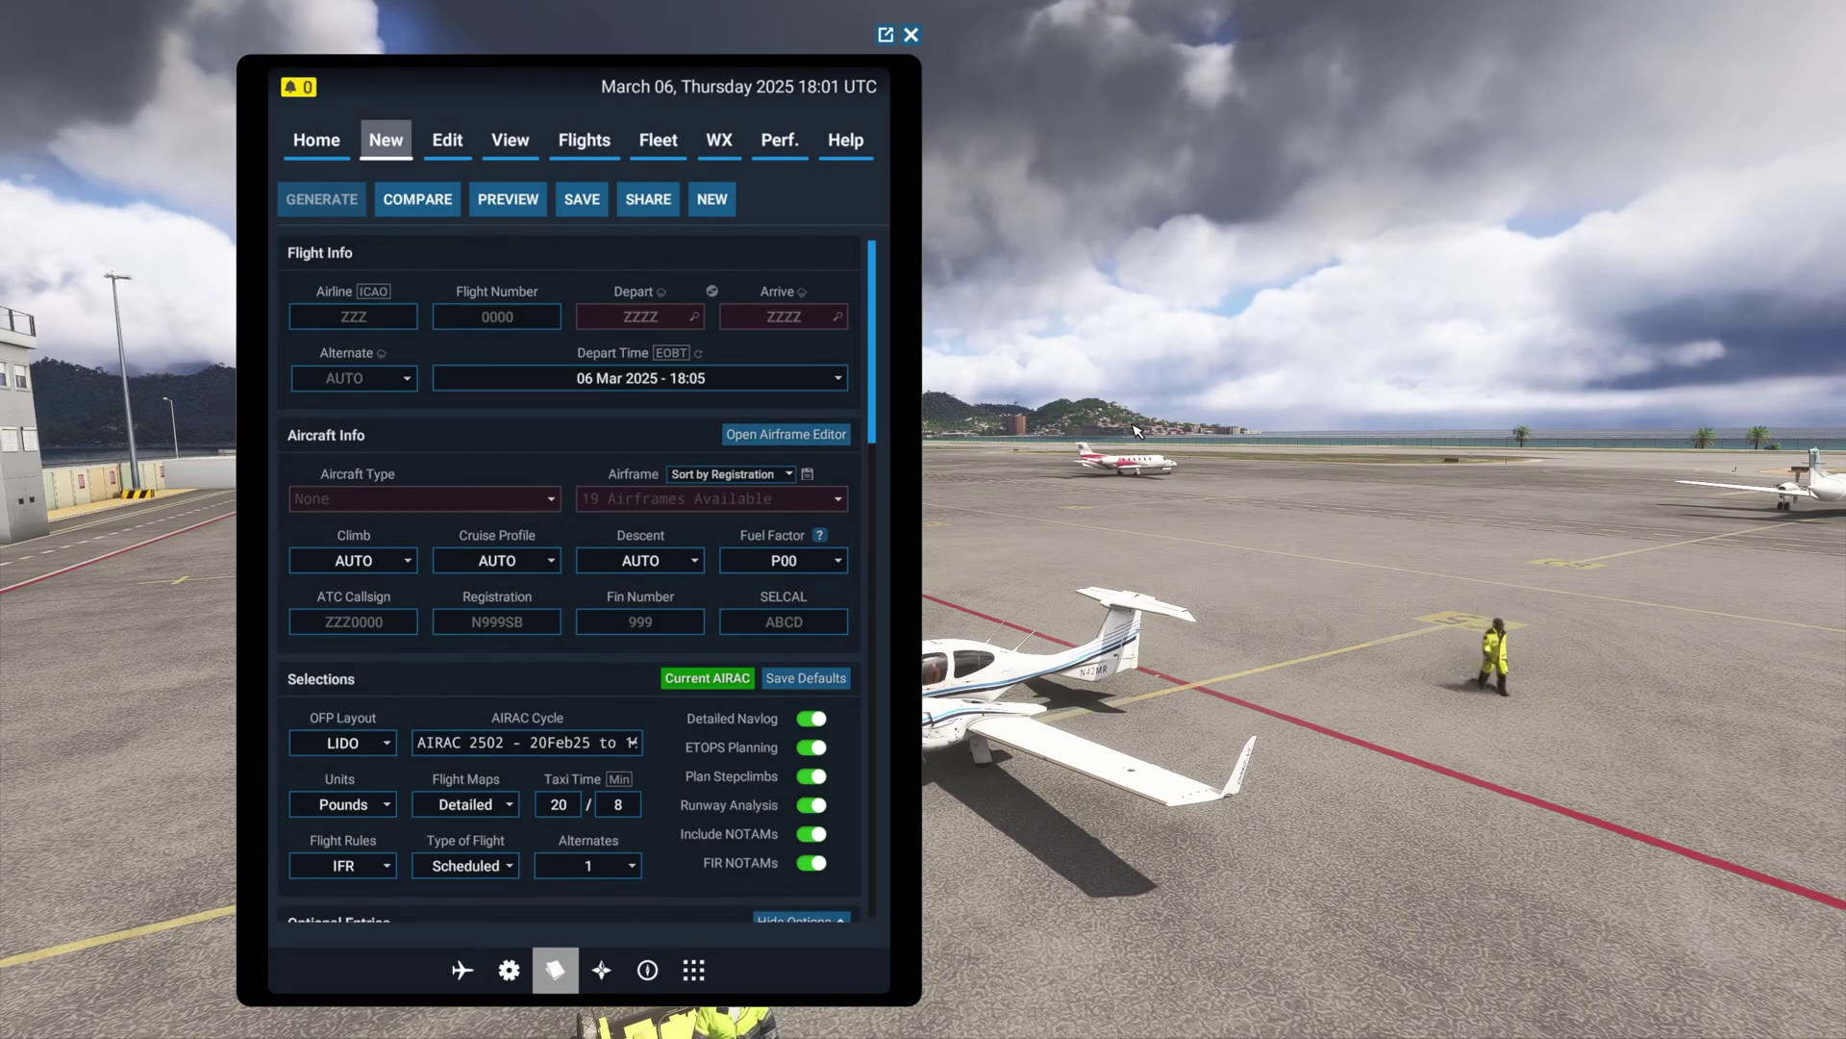
pyautogui.press('End')
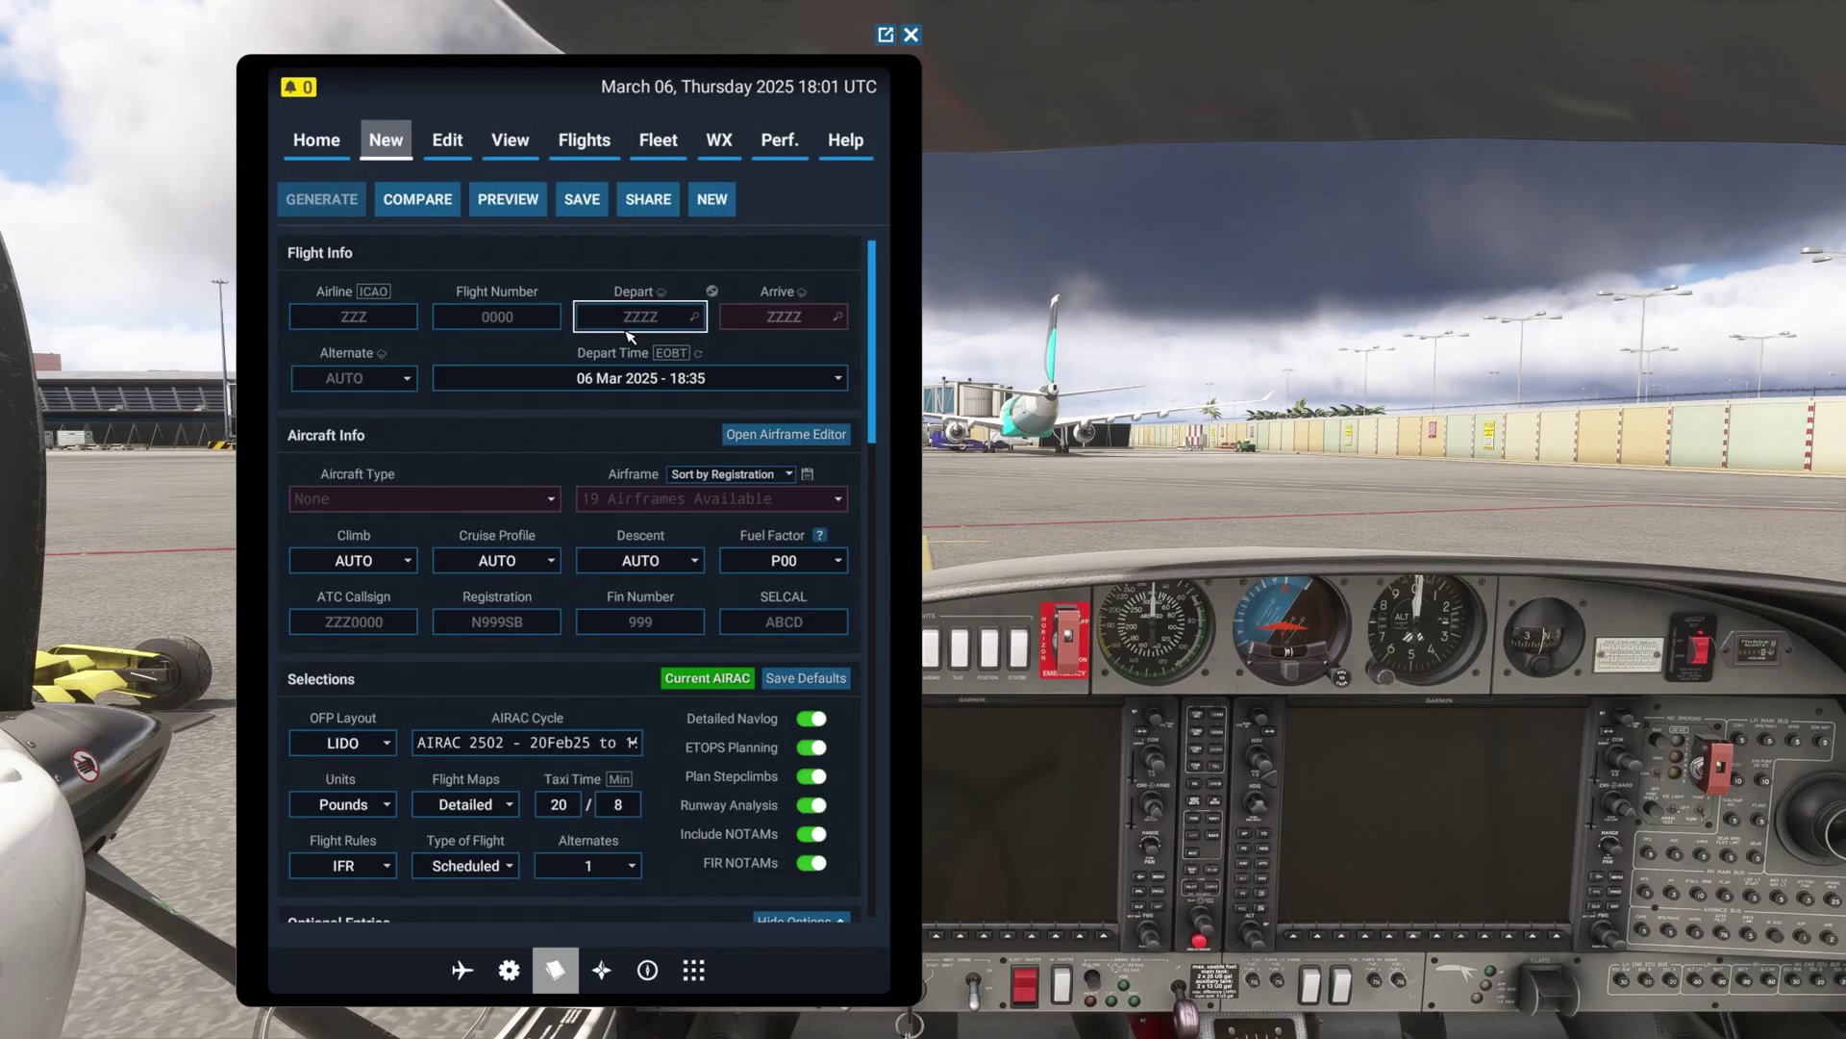
# Step: Enter TNCM as departure, TFFR as arrival, and DA42 - Diamond DA42 as the aircraft type
pyautogui.write('TNCM')
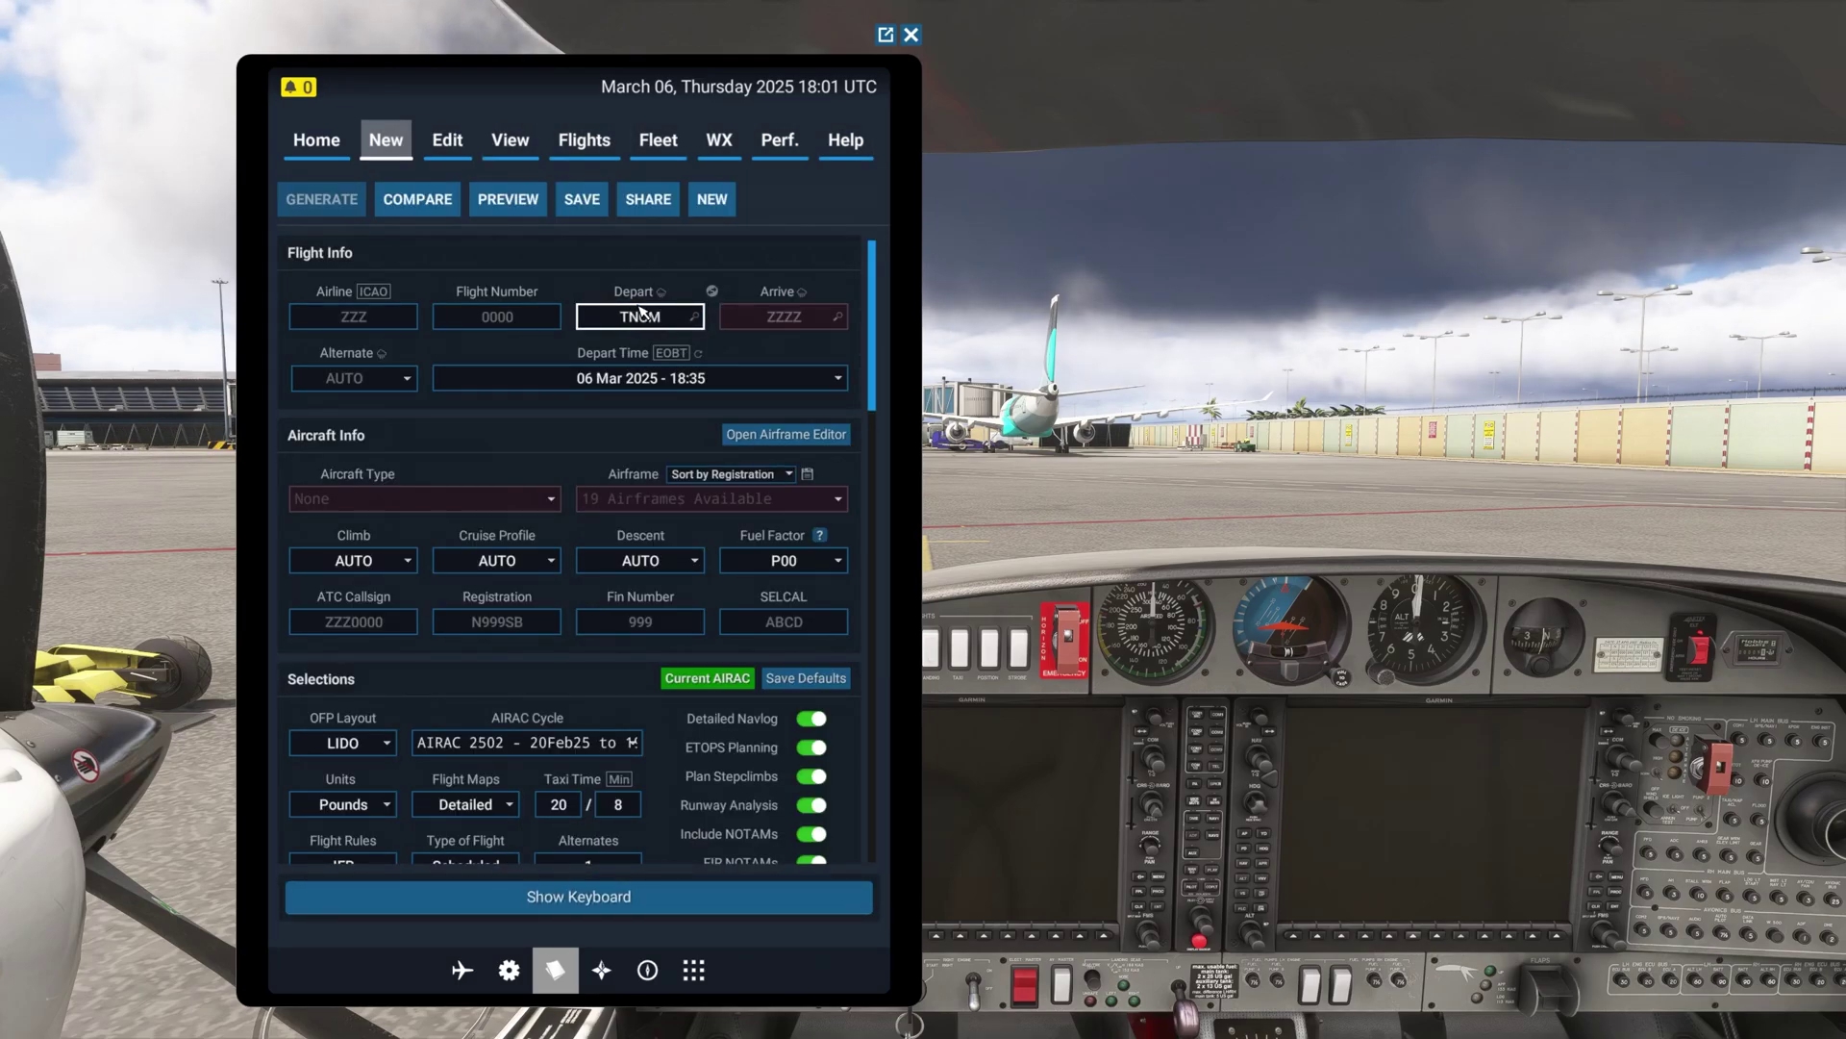
pyautogui.click(816, 315)
pyautogui.write('TFFR')
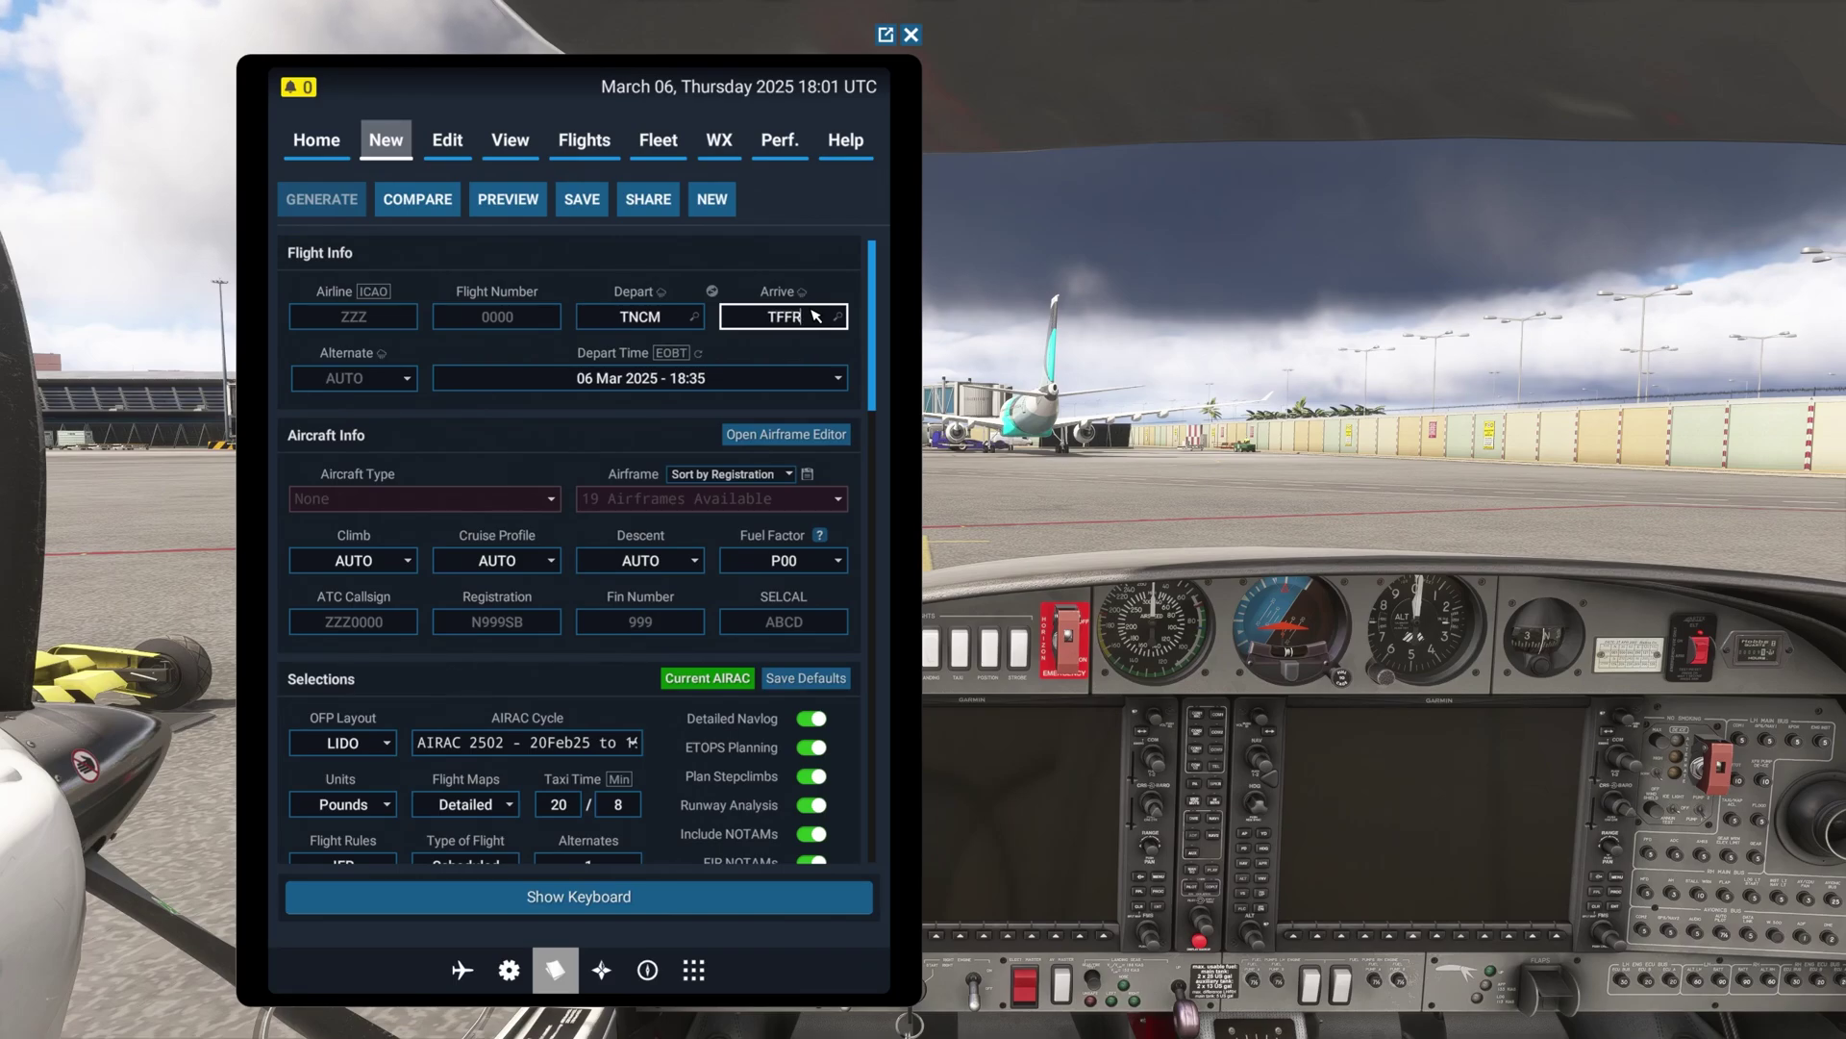
pyautogui.click(481, 416)
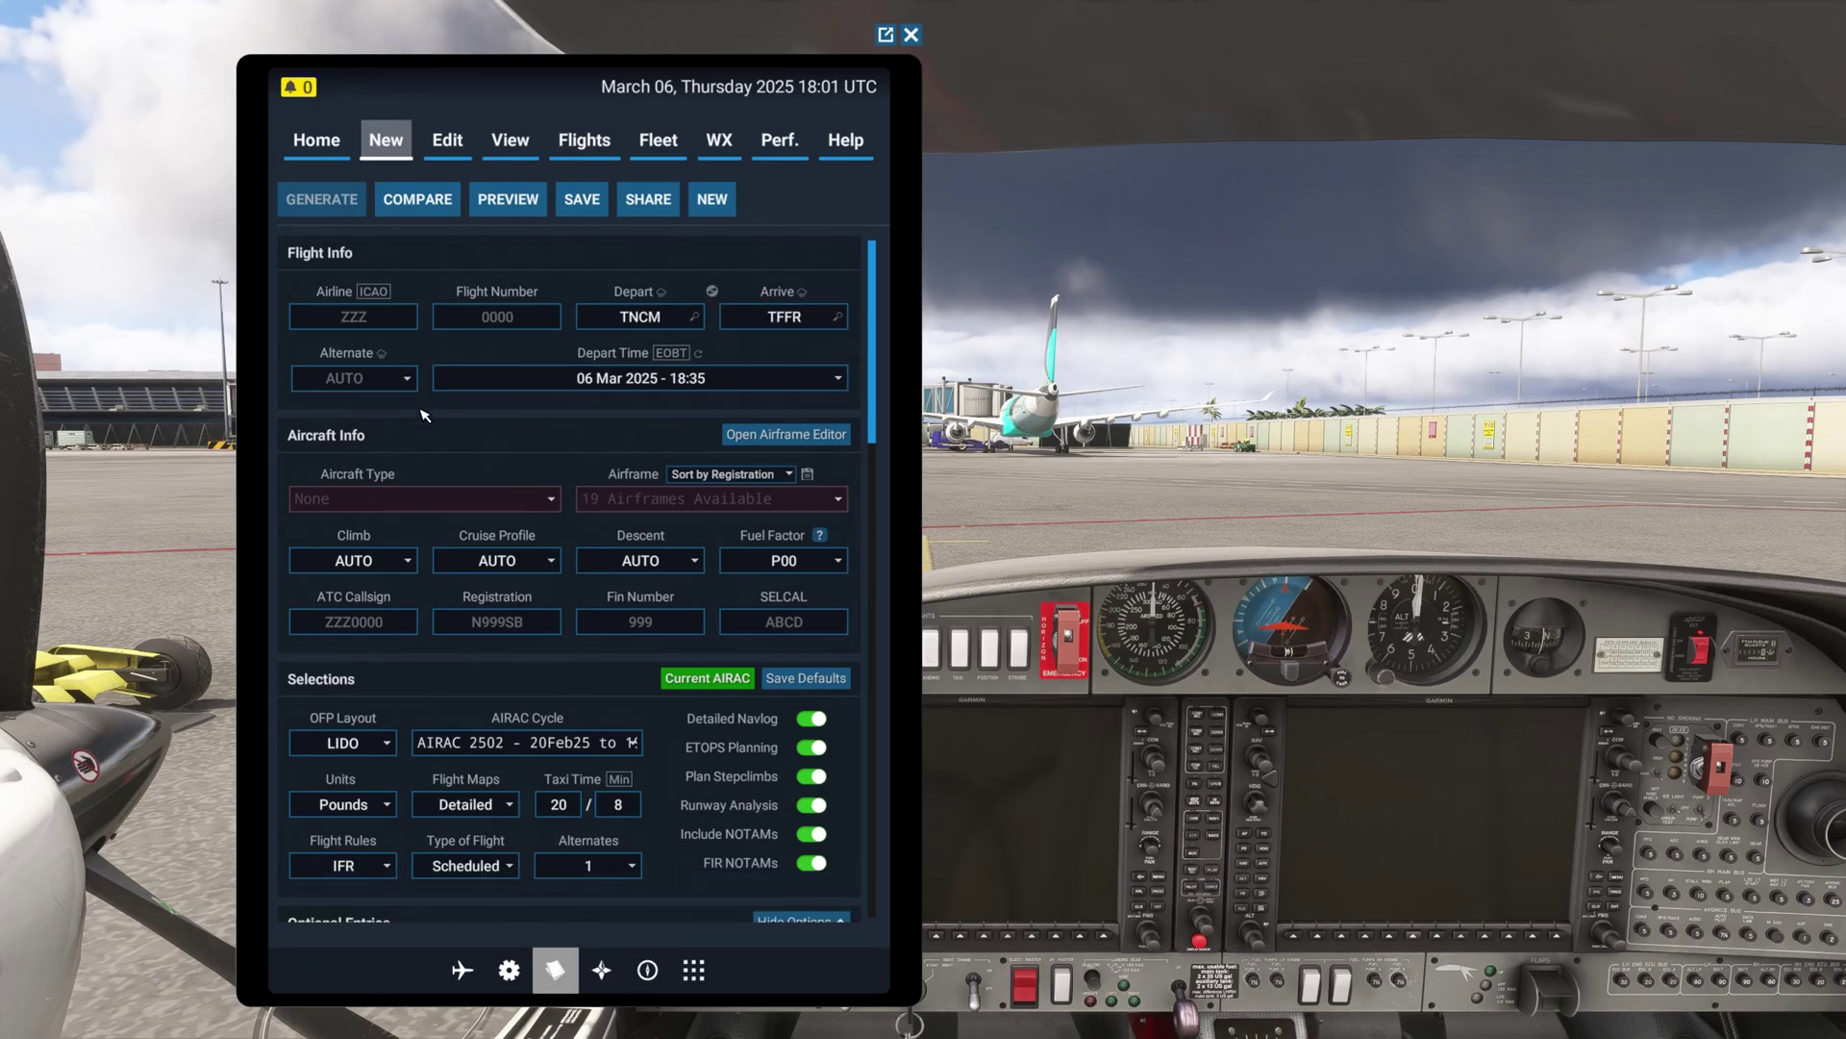
pyautogui.click(486, 500)
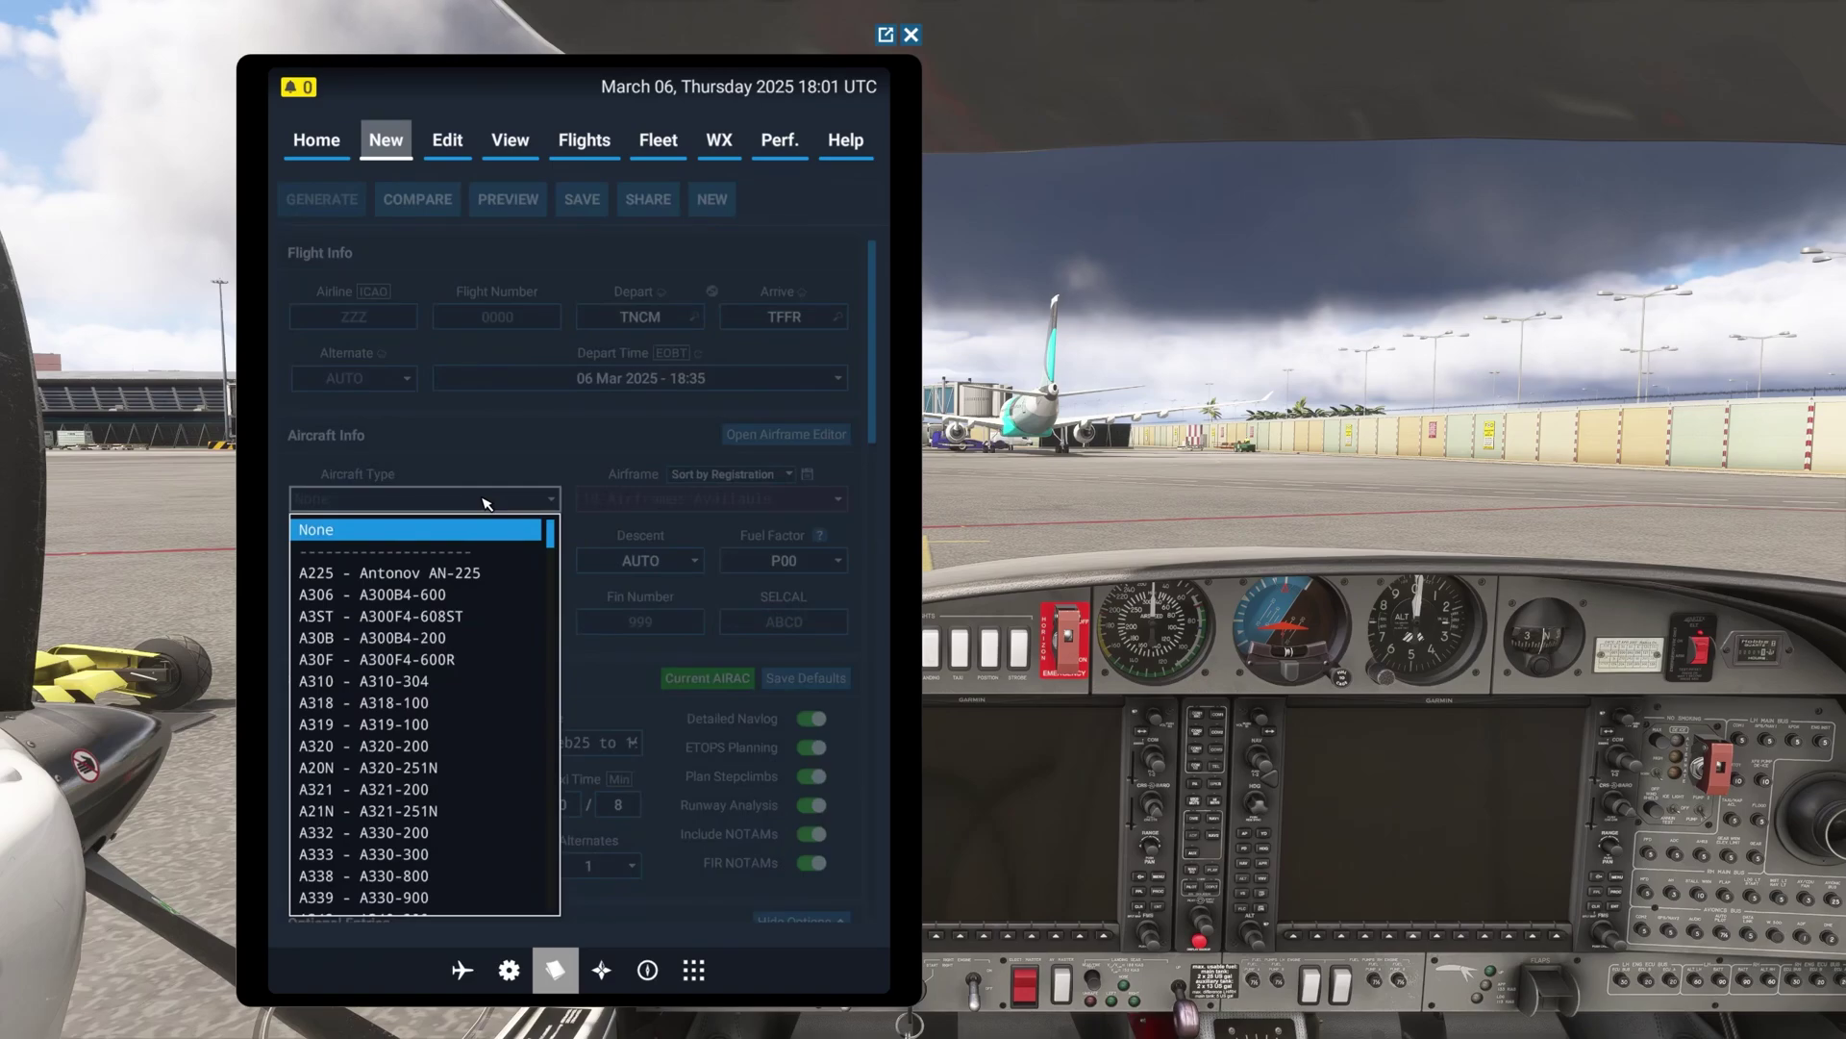
pyautogui.write('da')
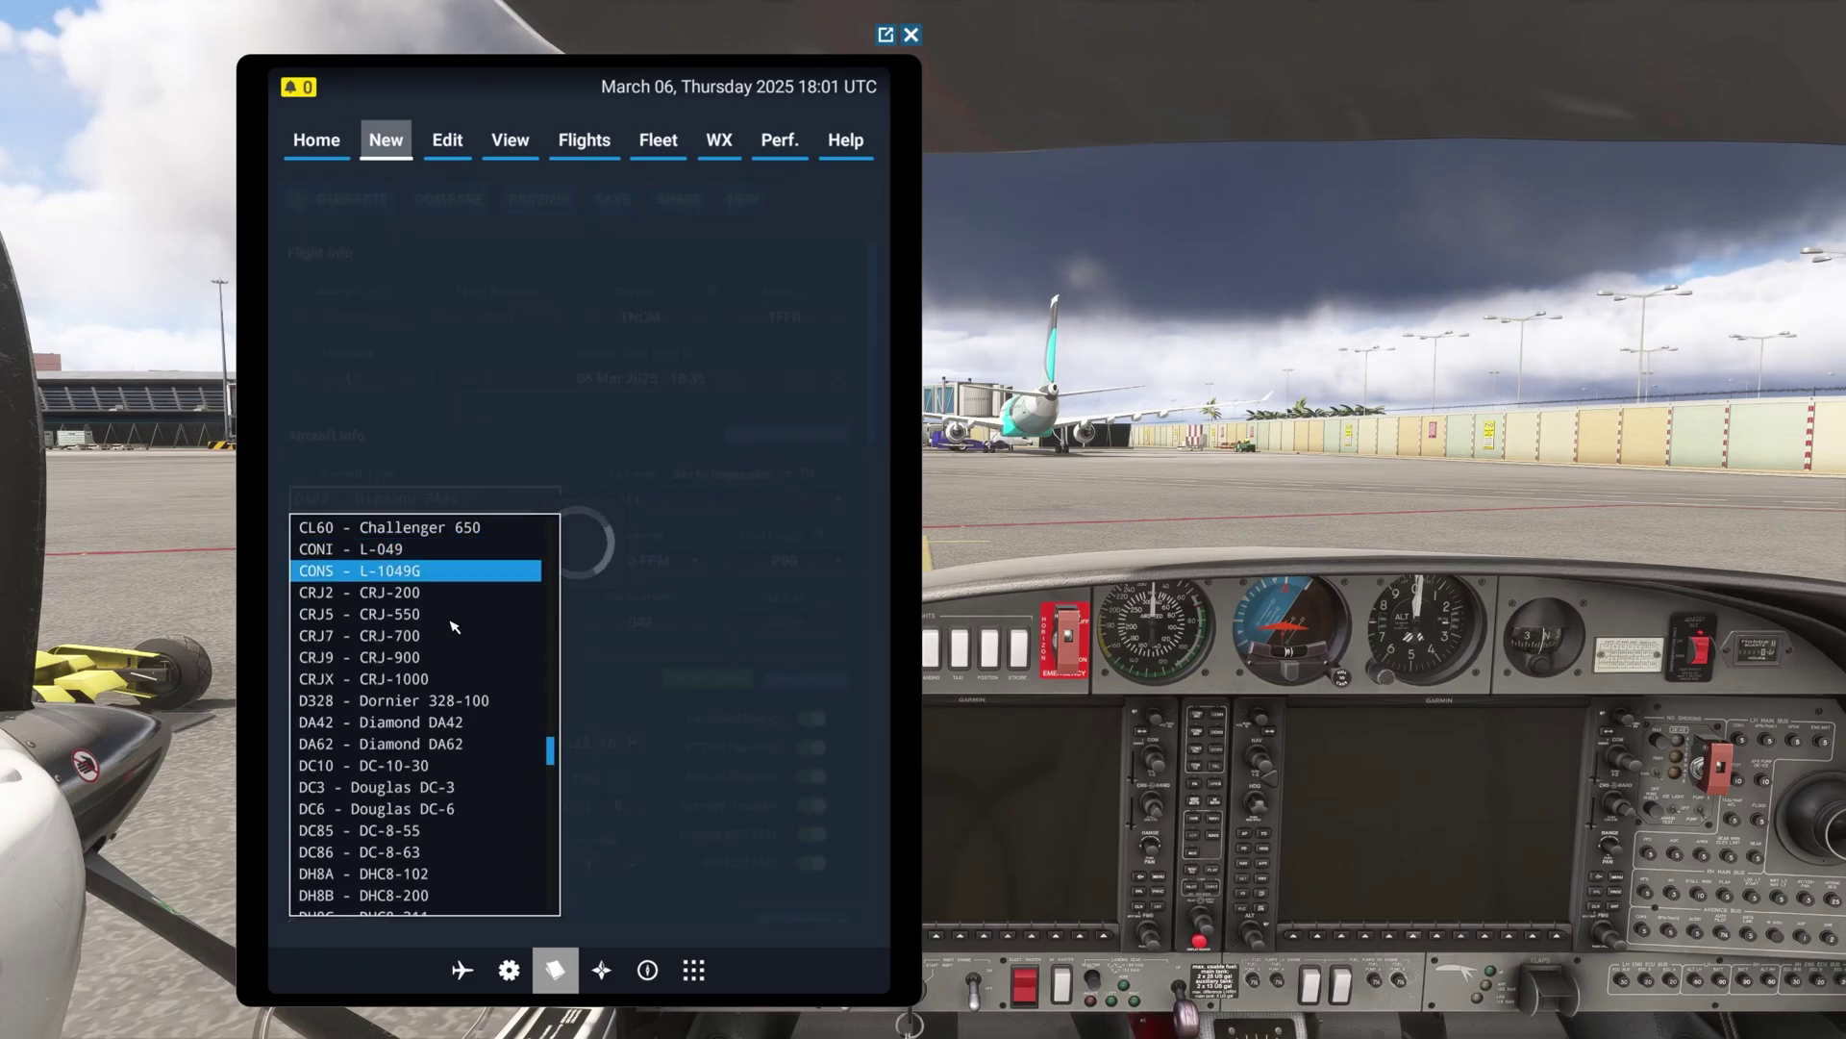
pyautogui.click(454, 721)
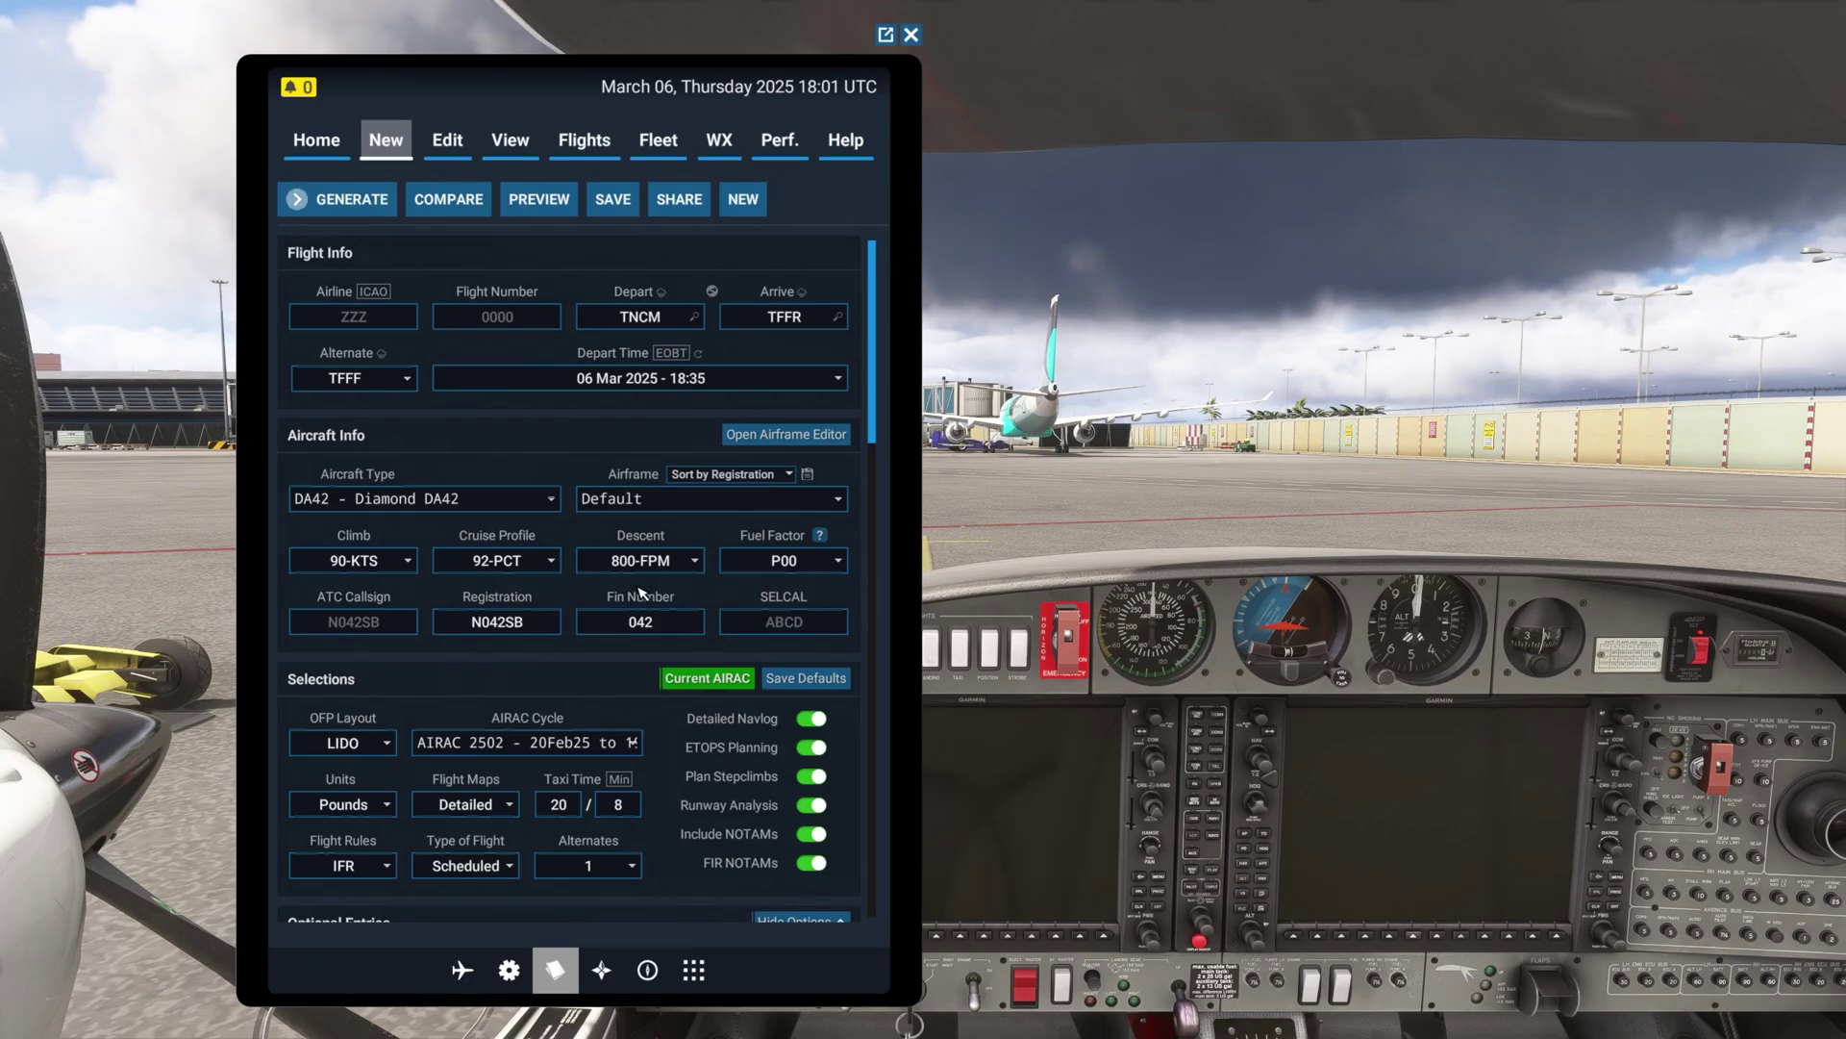
# Step: Set the SimBrief cruise altitude to 15000 feet in Optional Entries
pyautogui.scroll(-3, 642, 593)
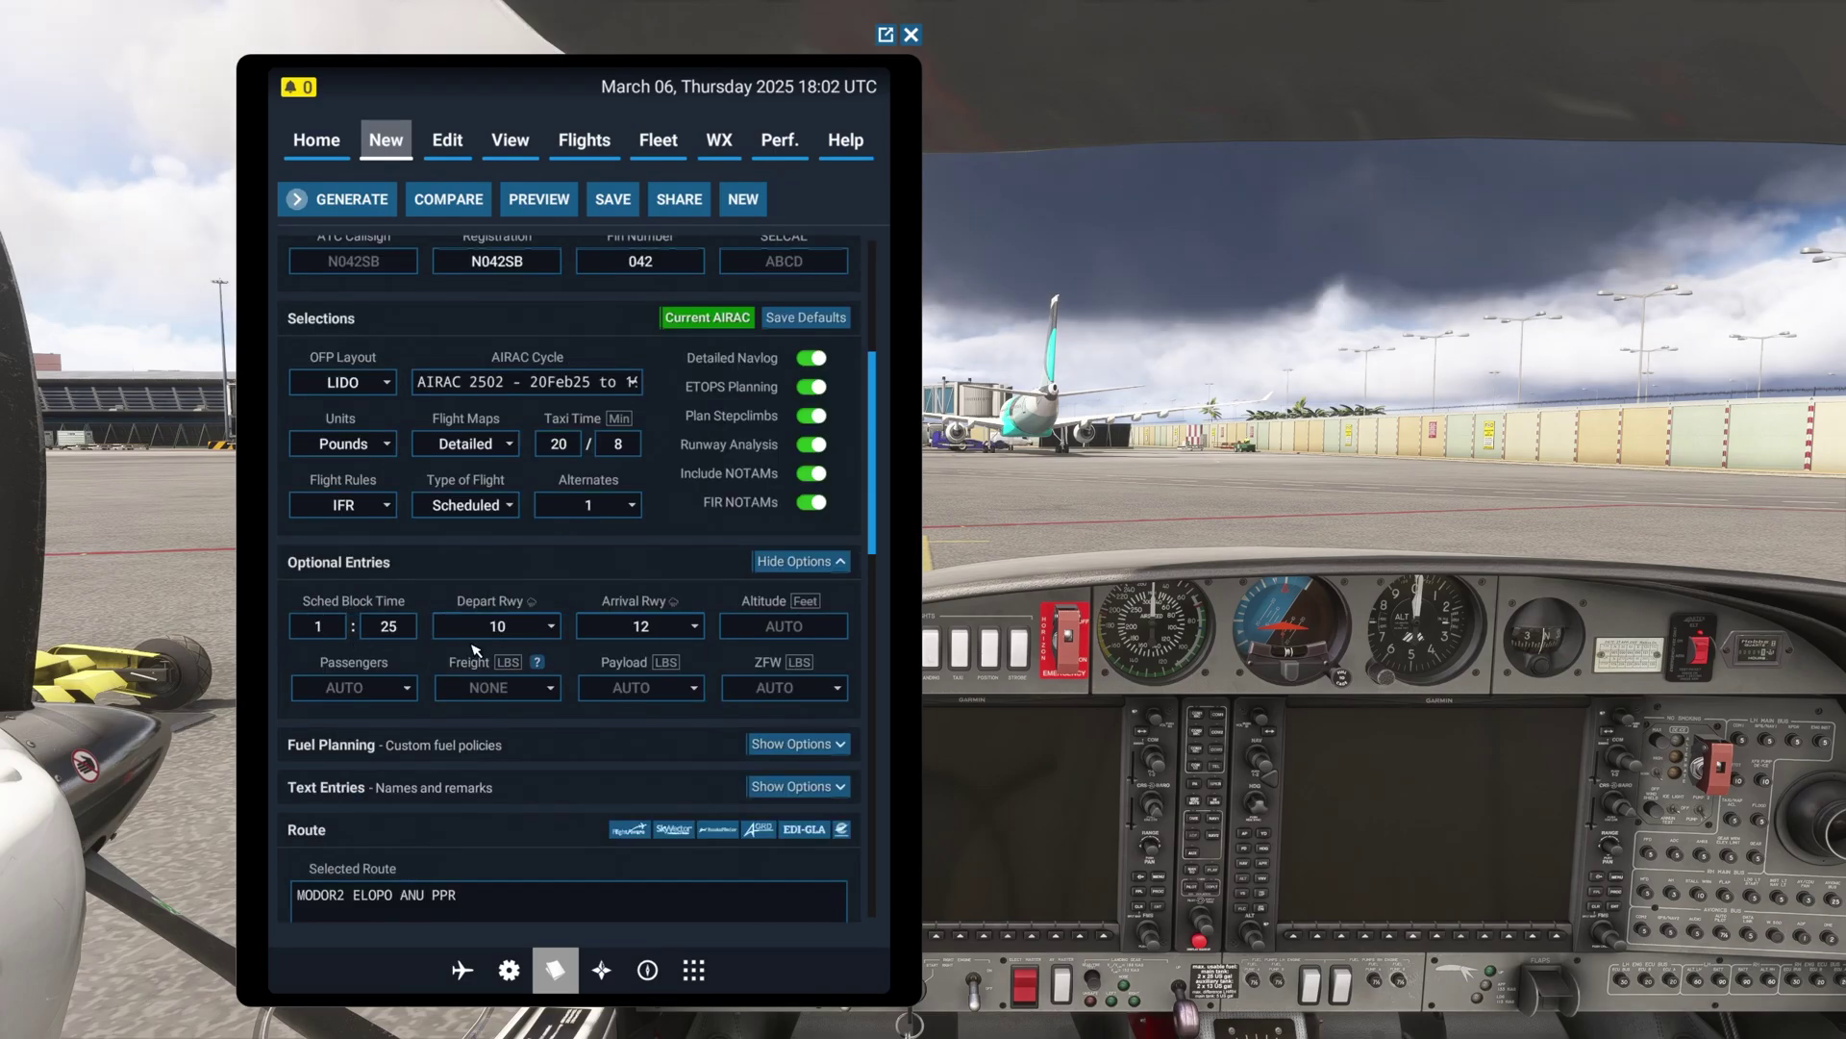
pyautogui.click(774, 626)
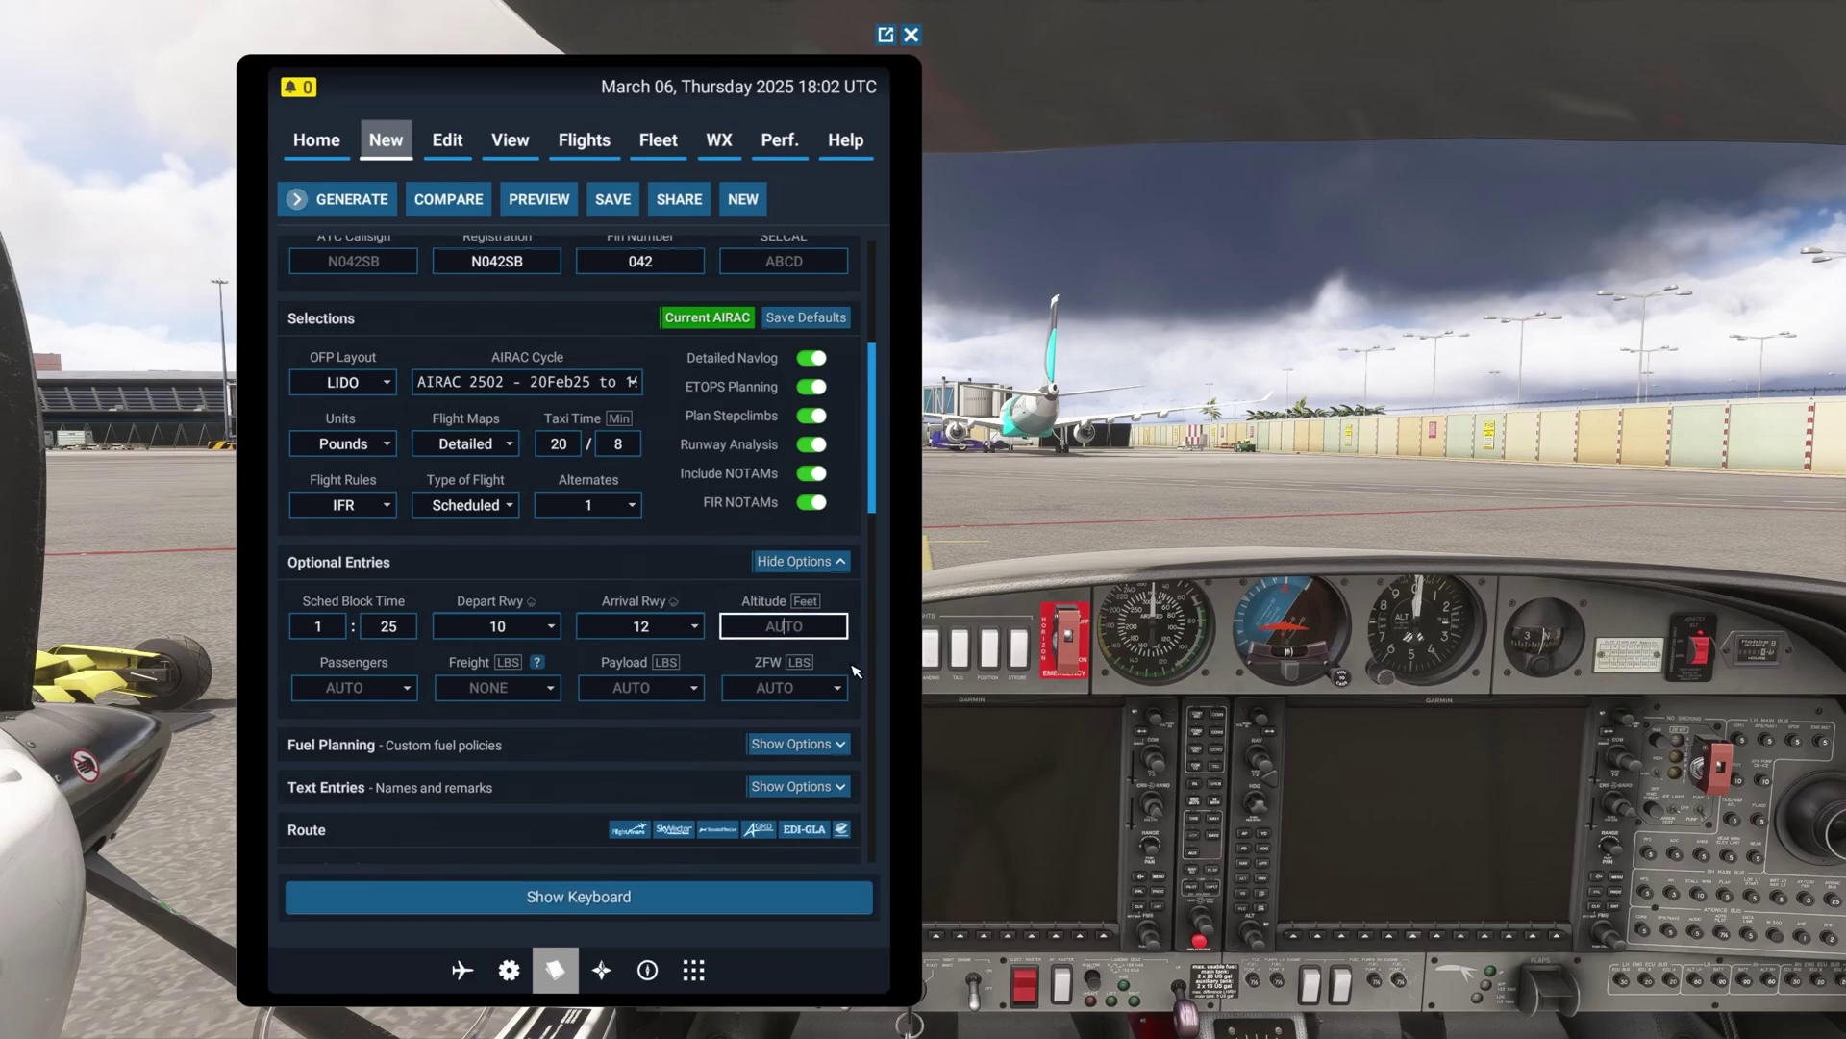
pyautogui.write('15')
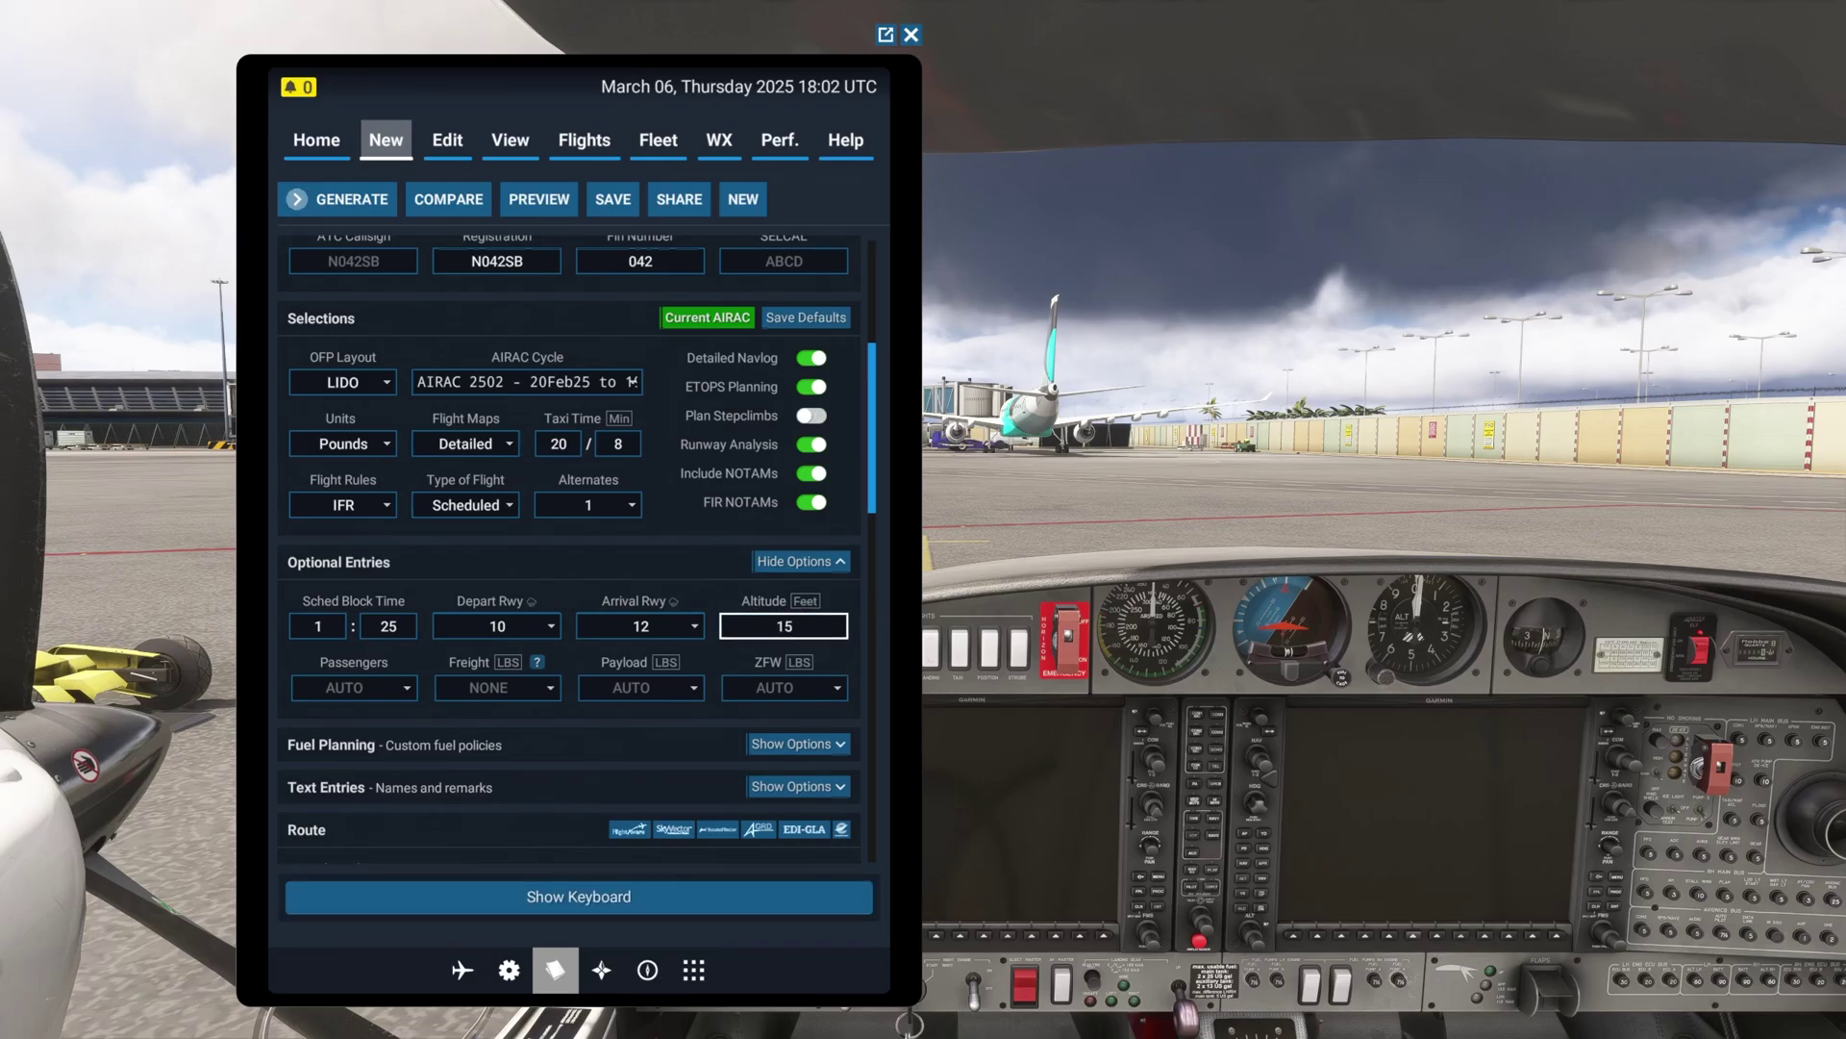
pyautogui.write('000')
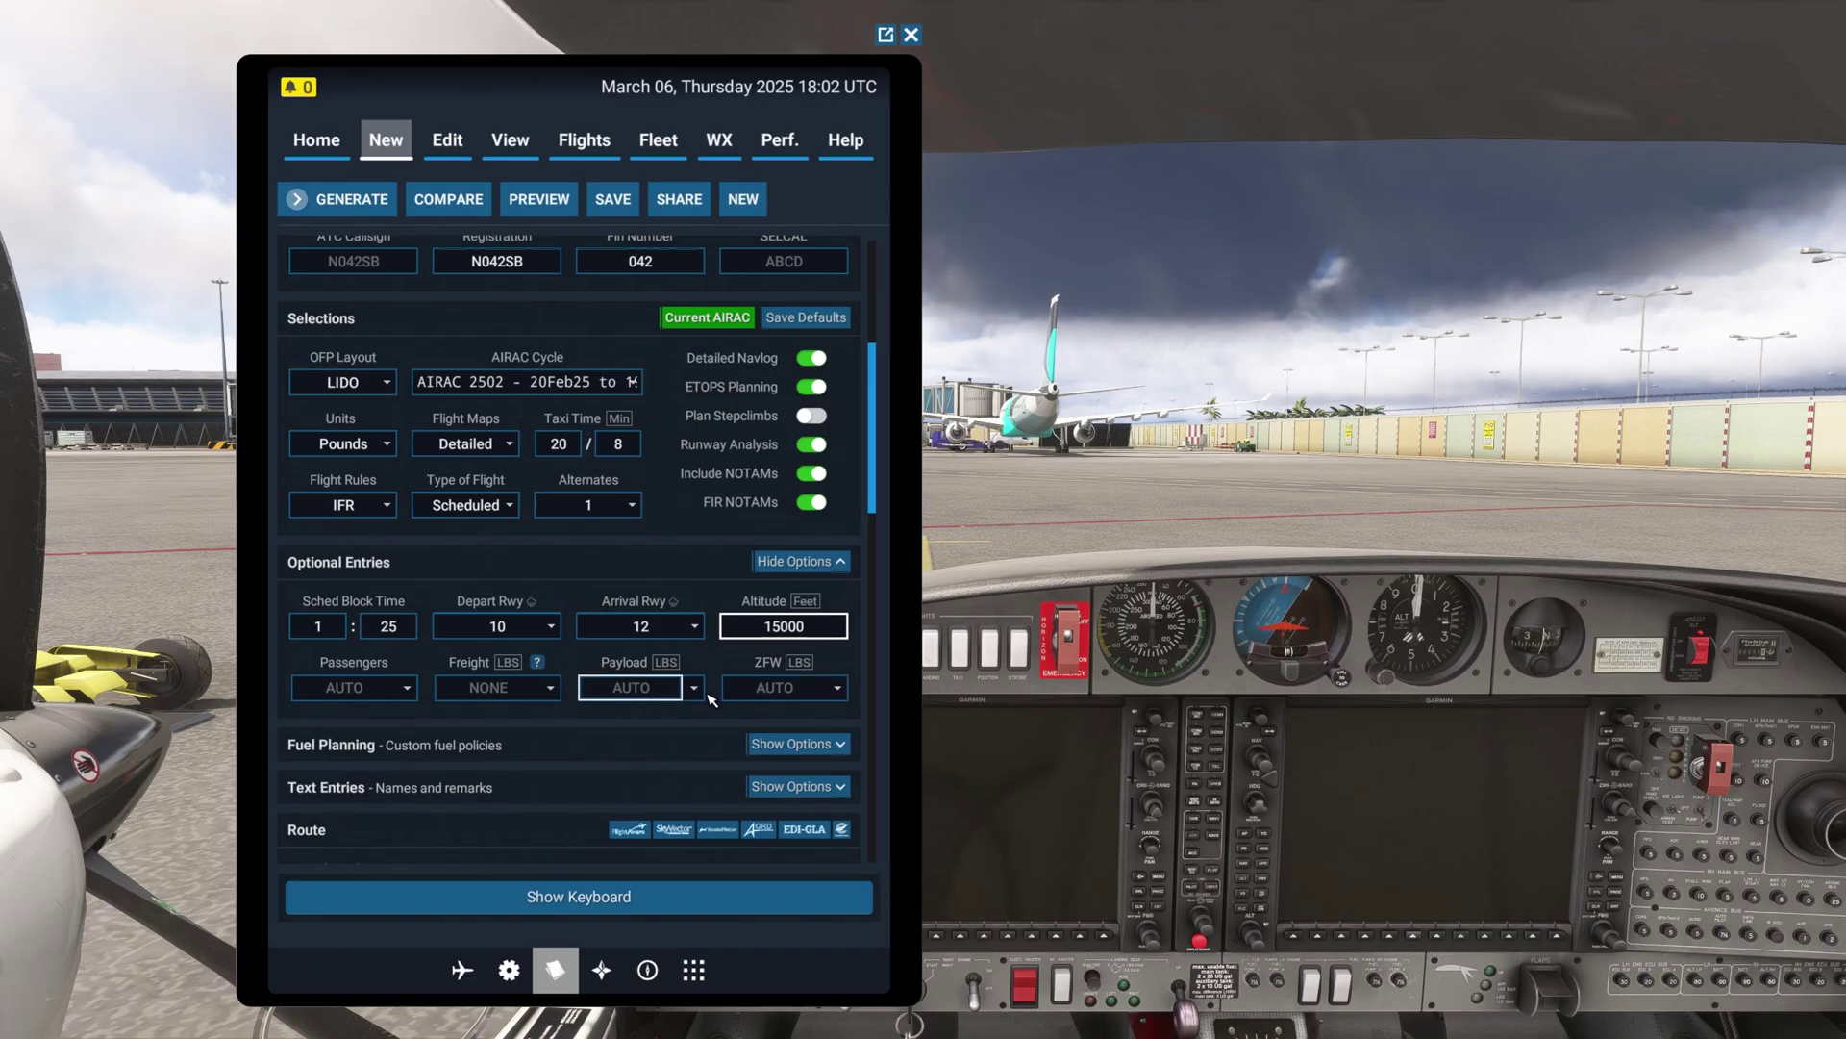
# Step: Review the validated MODOR2 ELOPO ANU PPR route and its map, then scroll back up to Flight Info
pyautogui.scroll(-2, 538, 693)
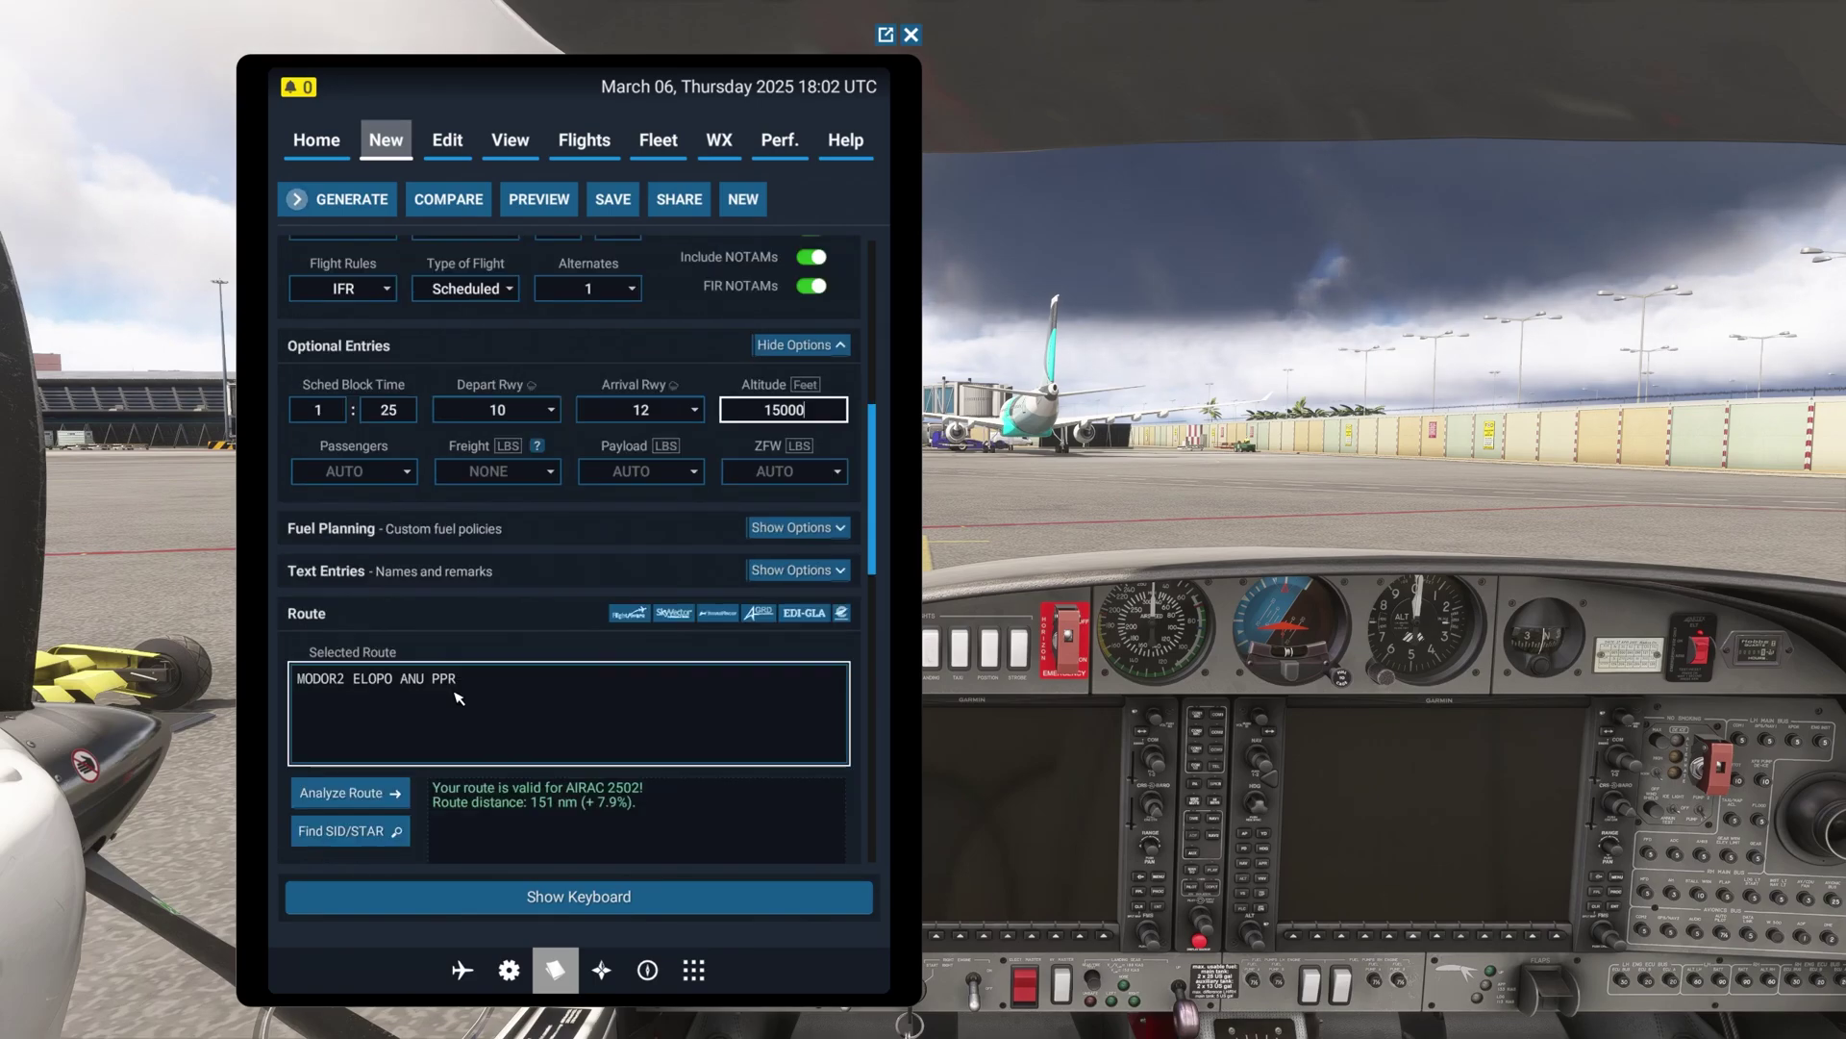
pyautogui.scroll(-2, 537, 692)
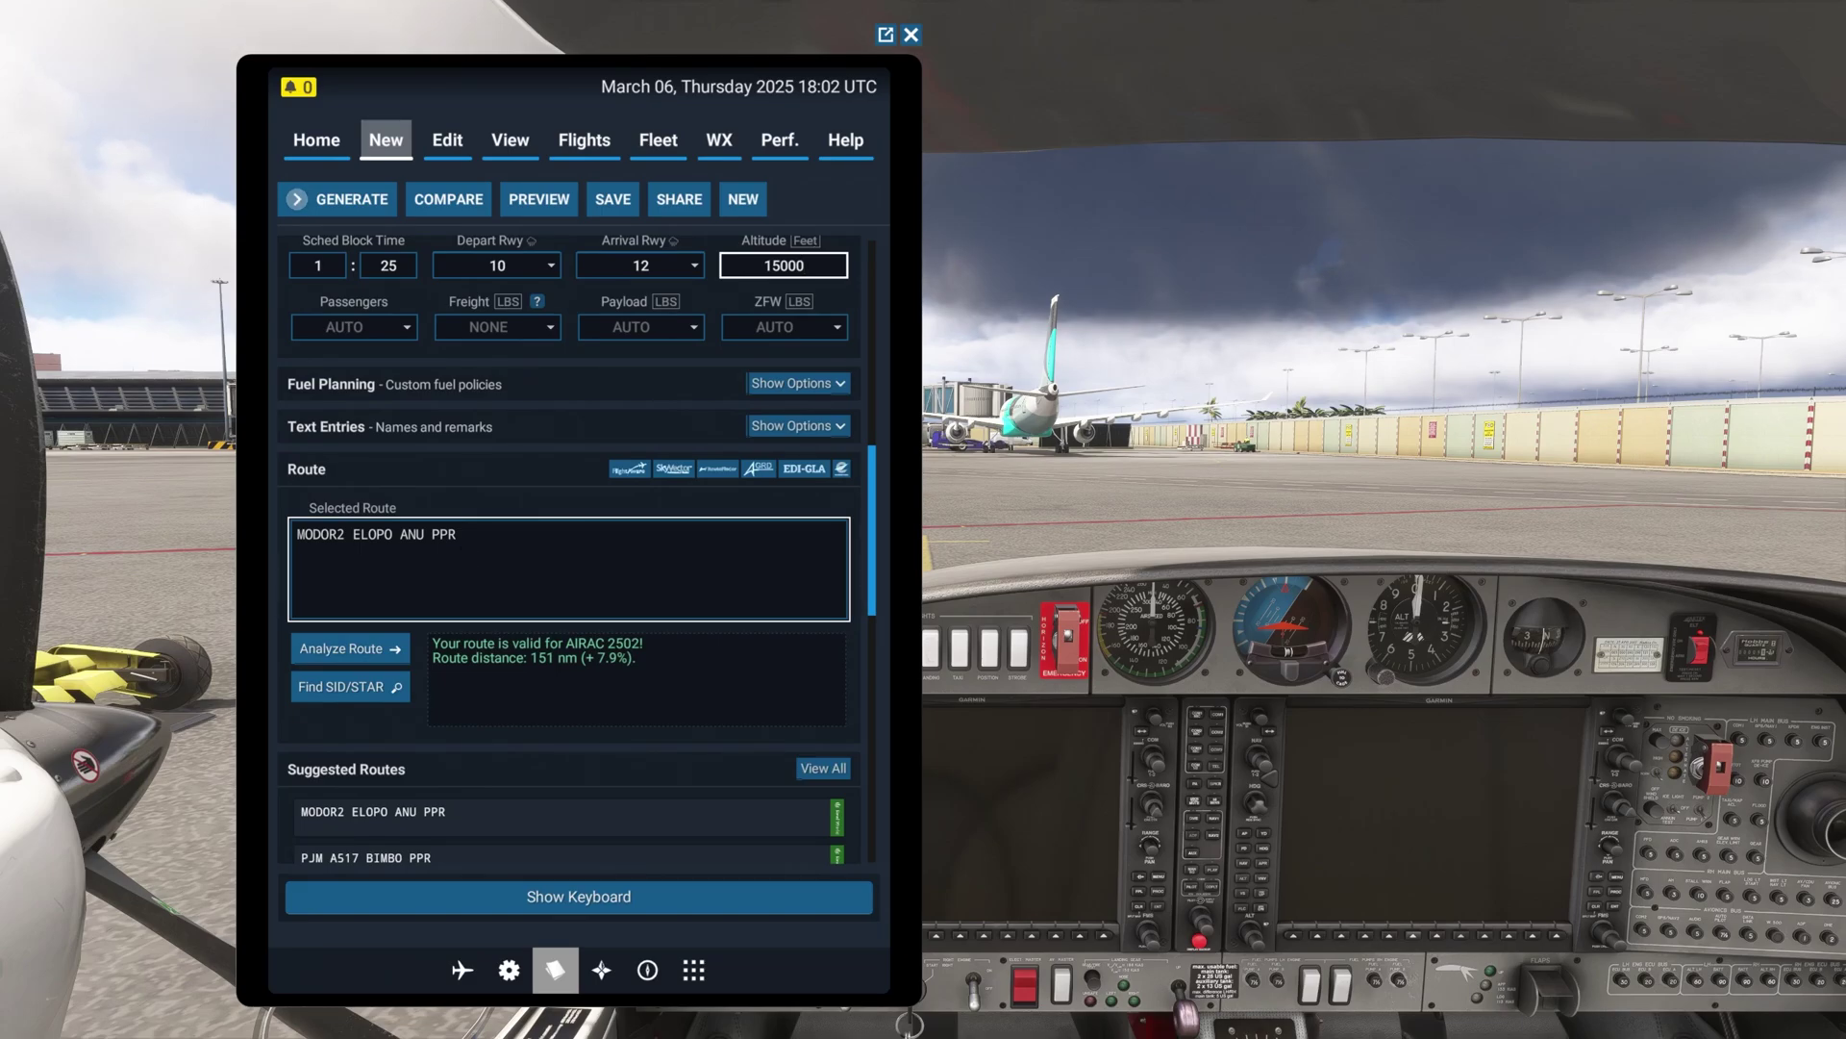
pyautogui.scroll(-3, 460, 566)
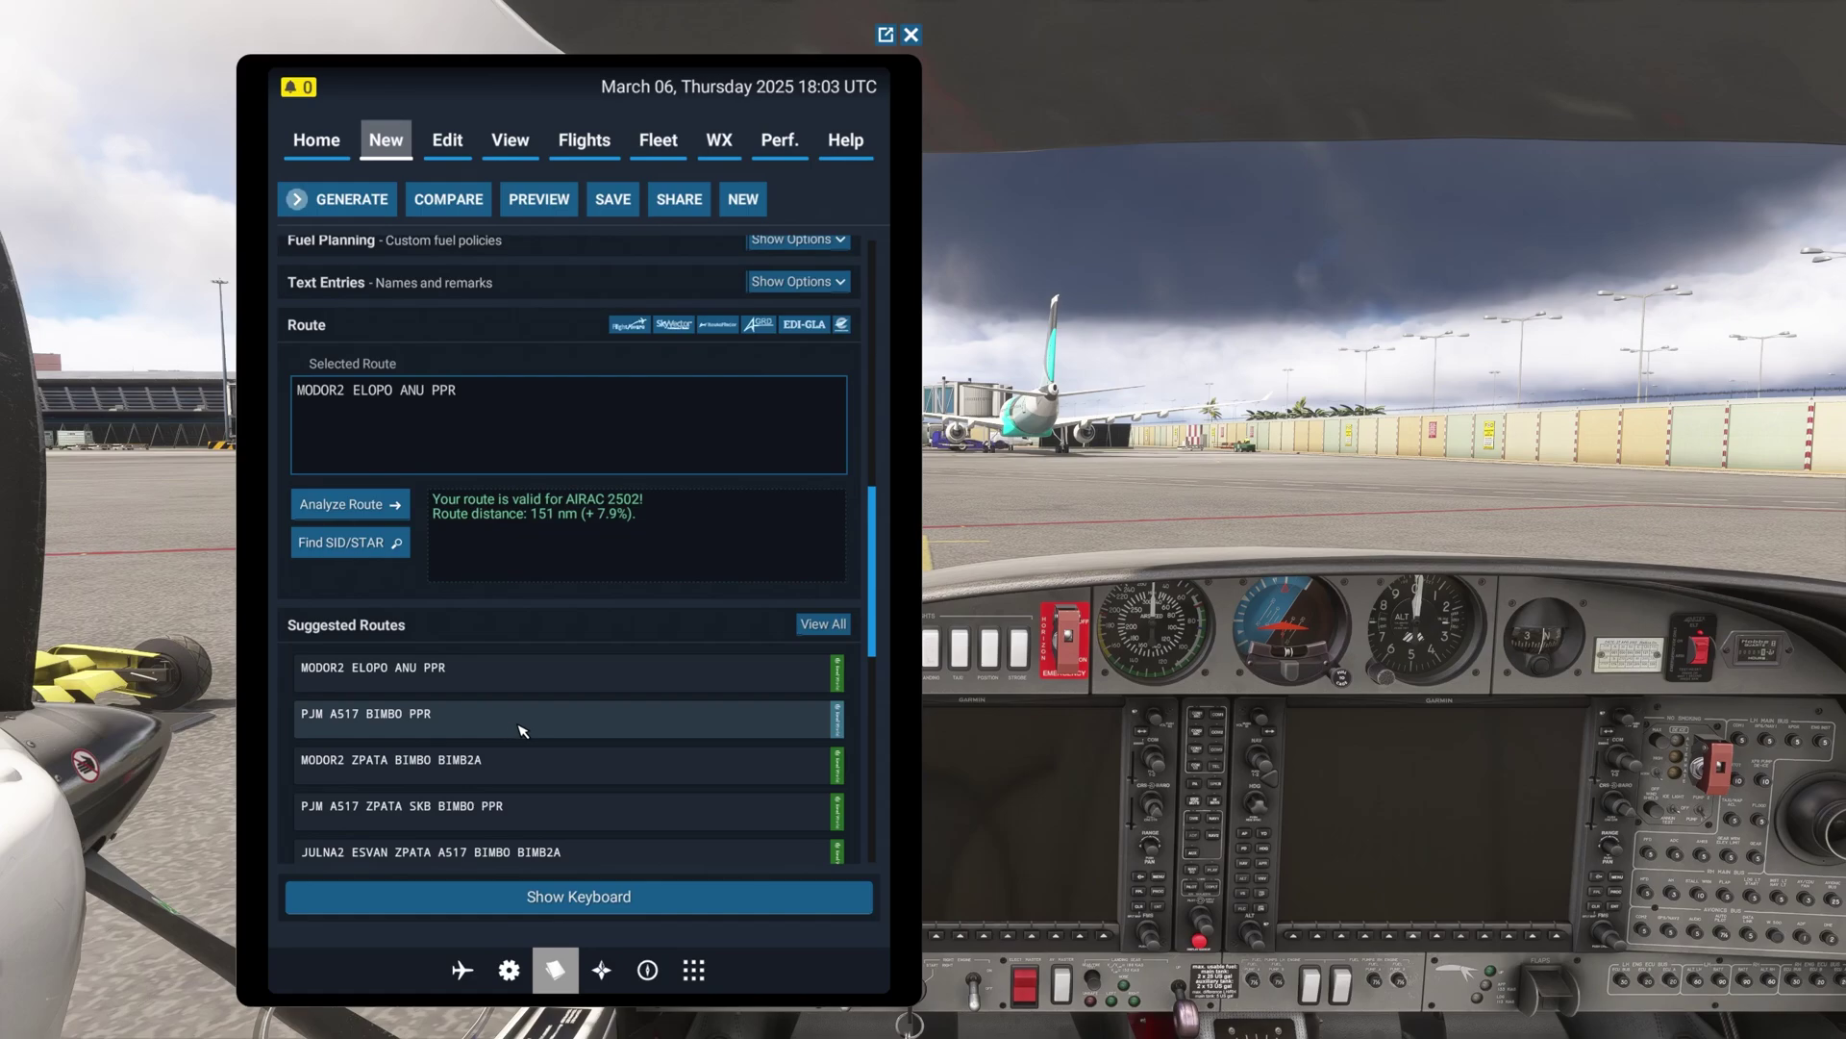
pyautogui.scroll(-2, 528, 735)
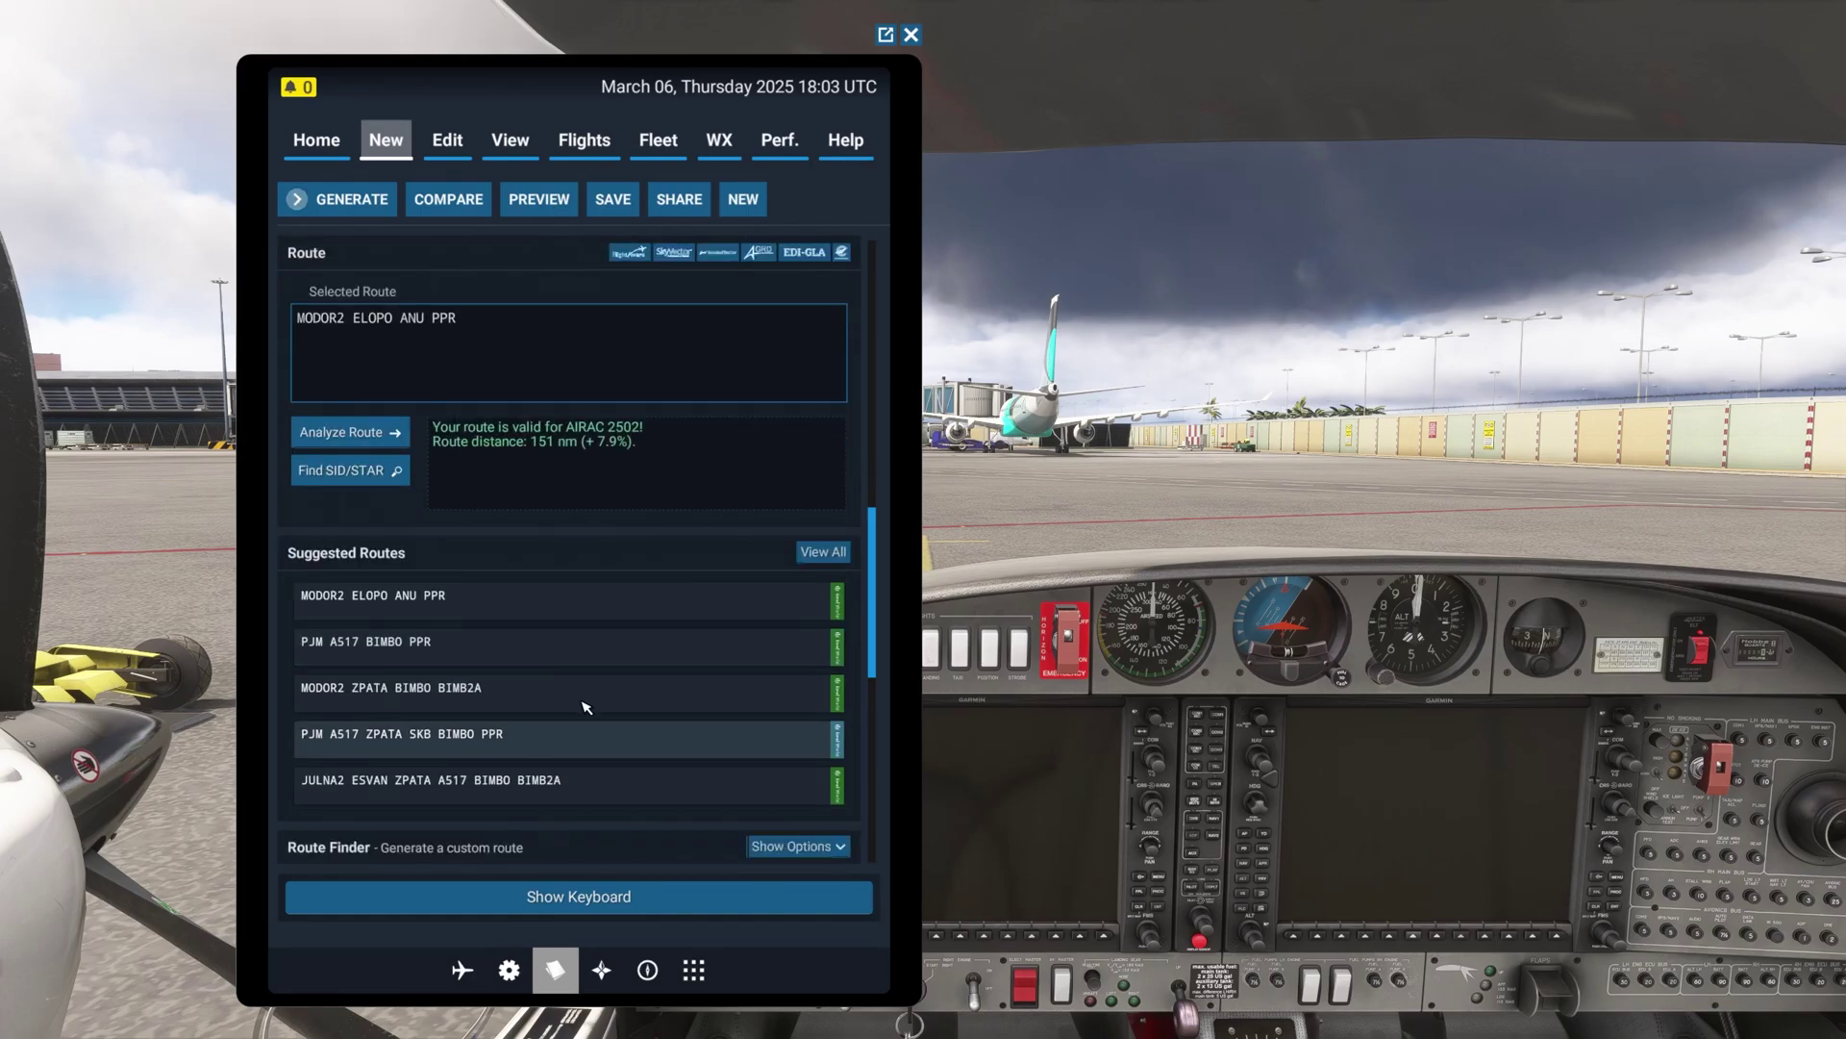
pyautogui.scroll(2, 586, 692)
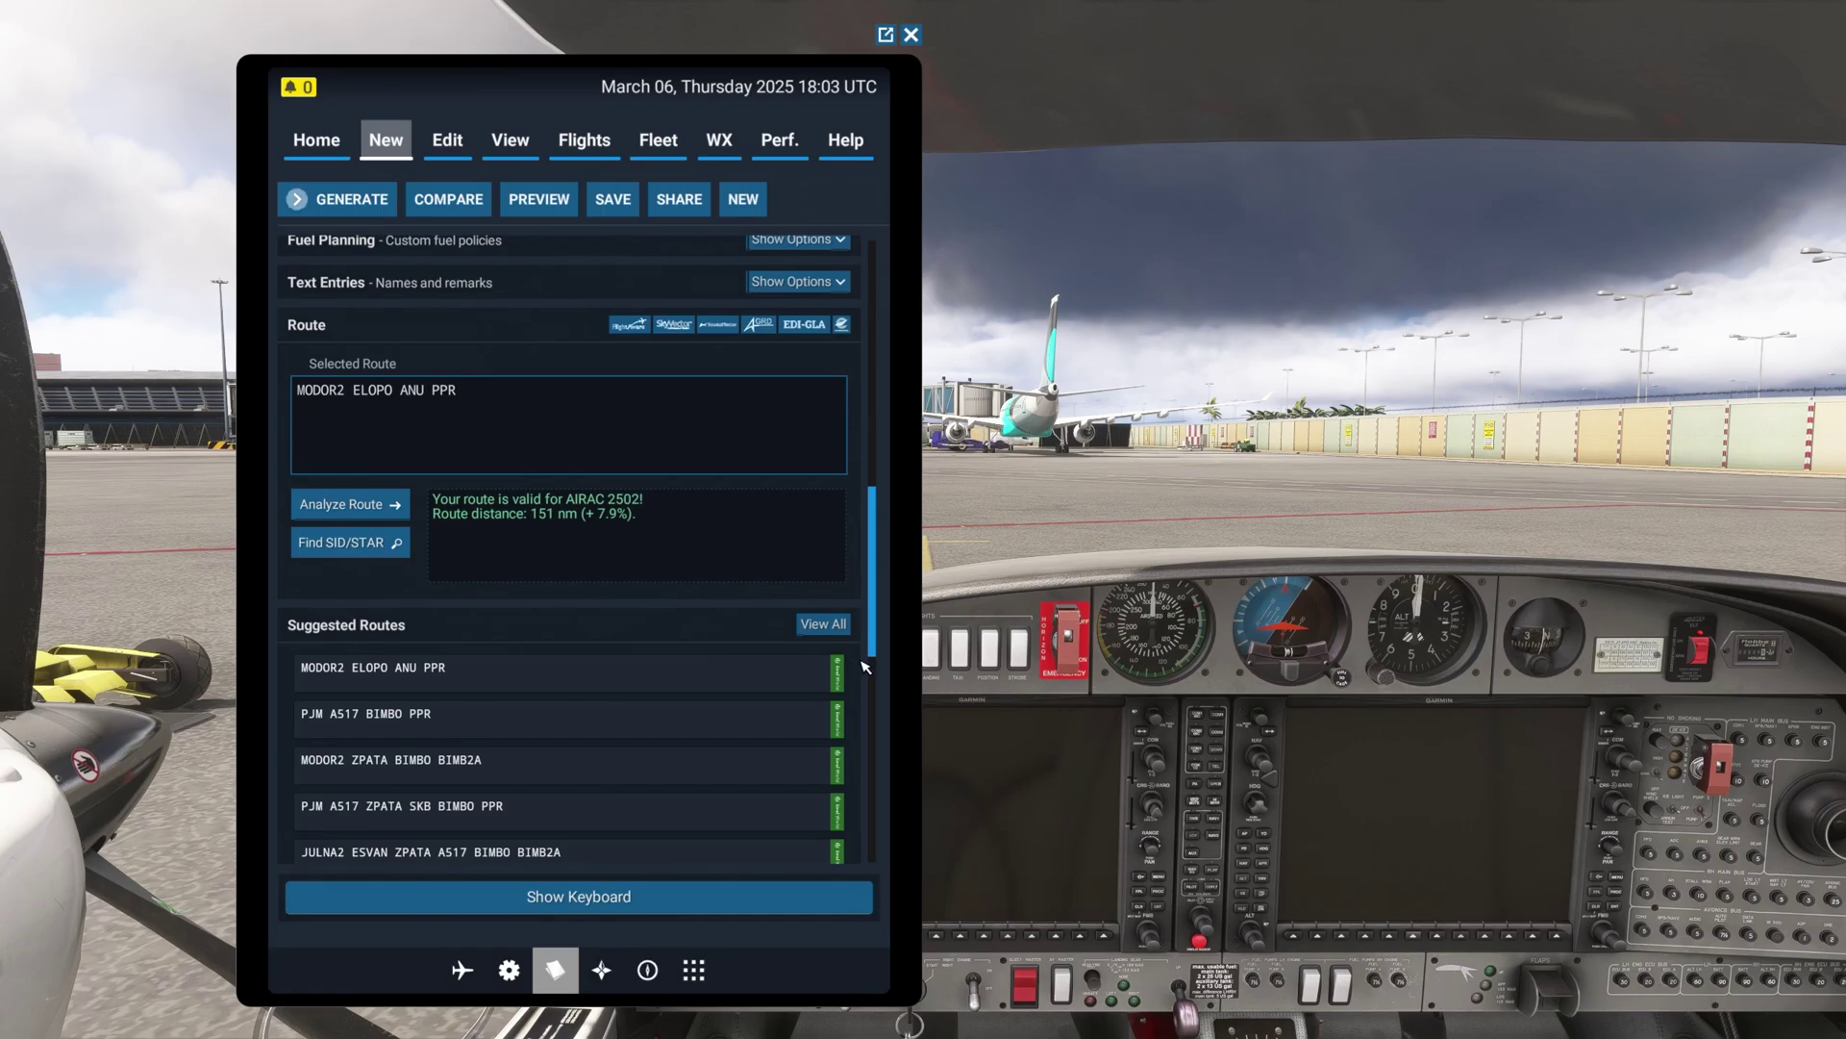
pyautogui.scroll(-3, 723, 737)
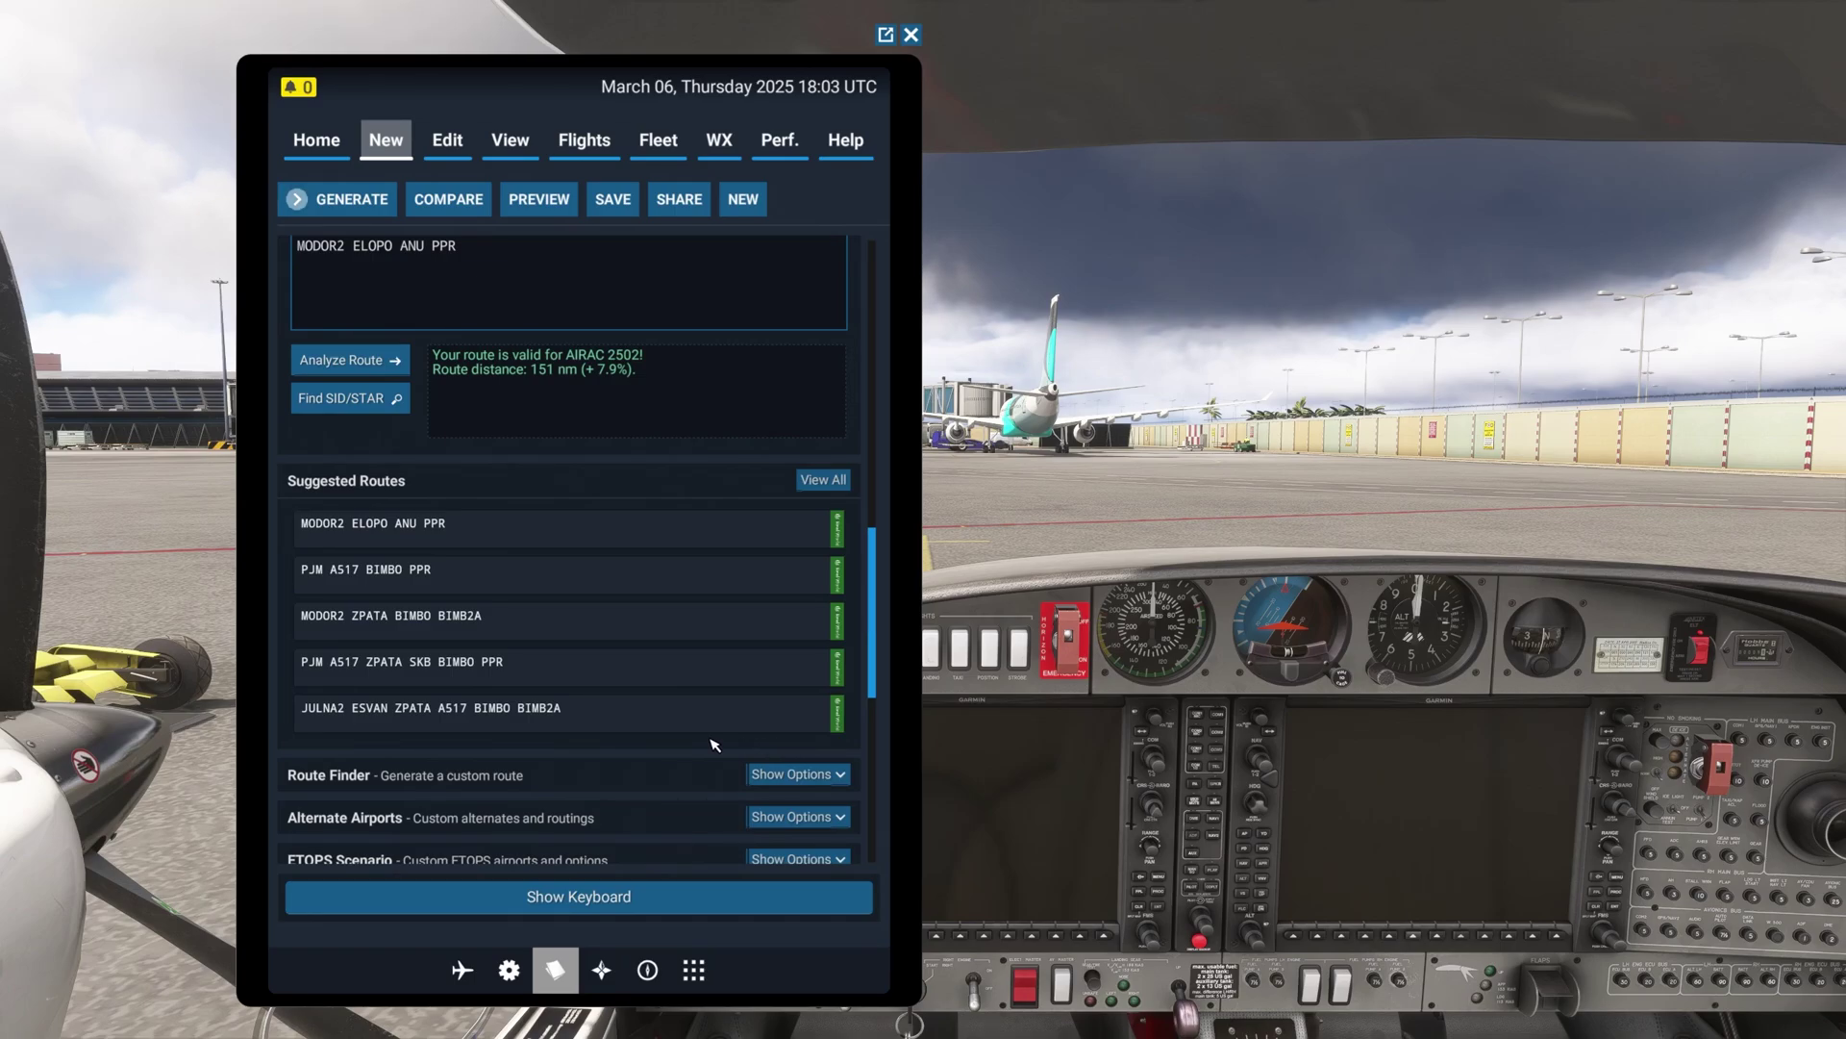
pyautogui.scroll(-5, 681, 775)
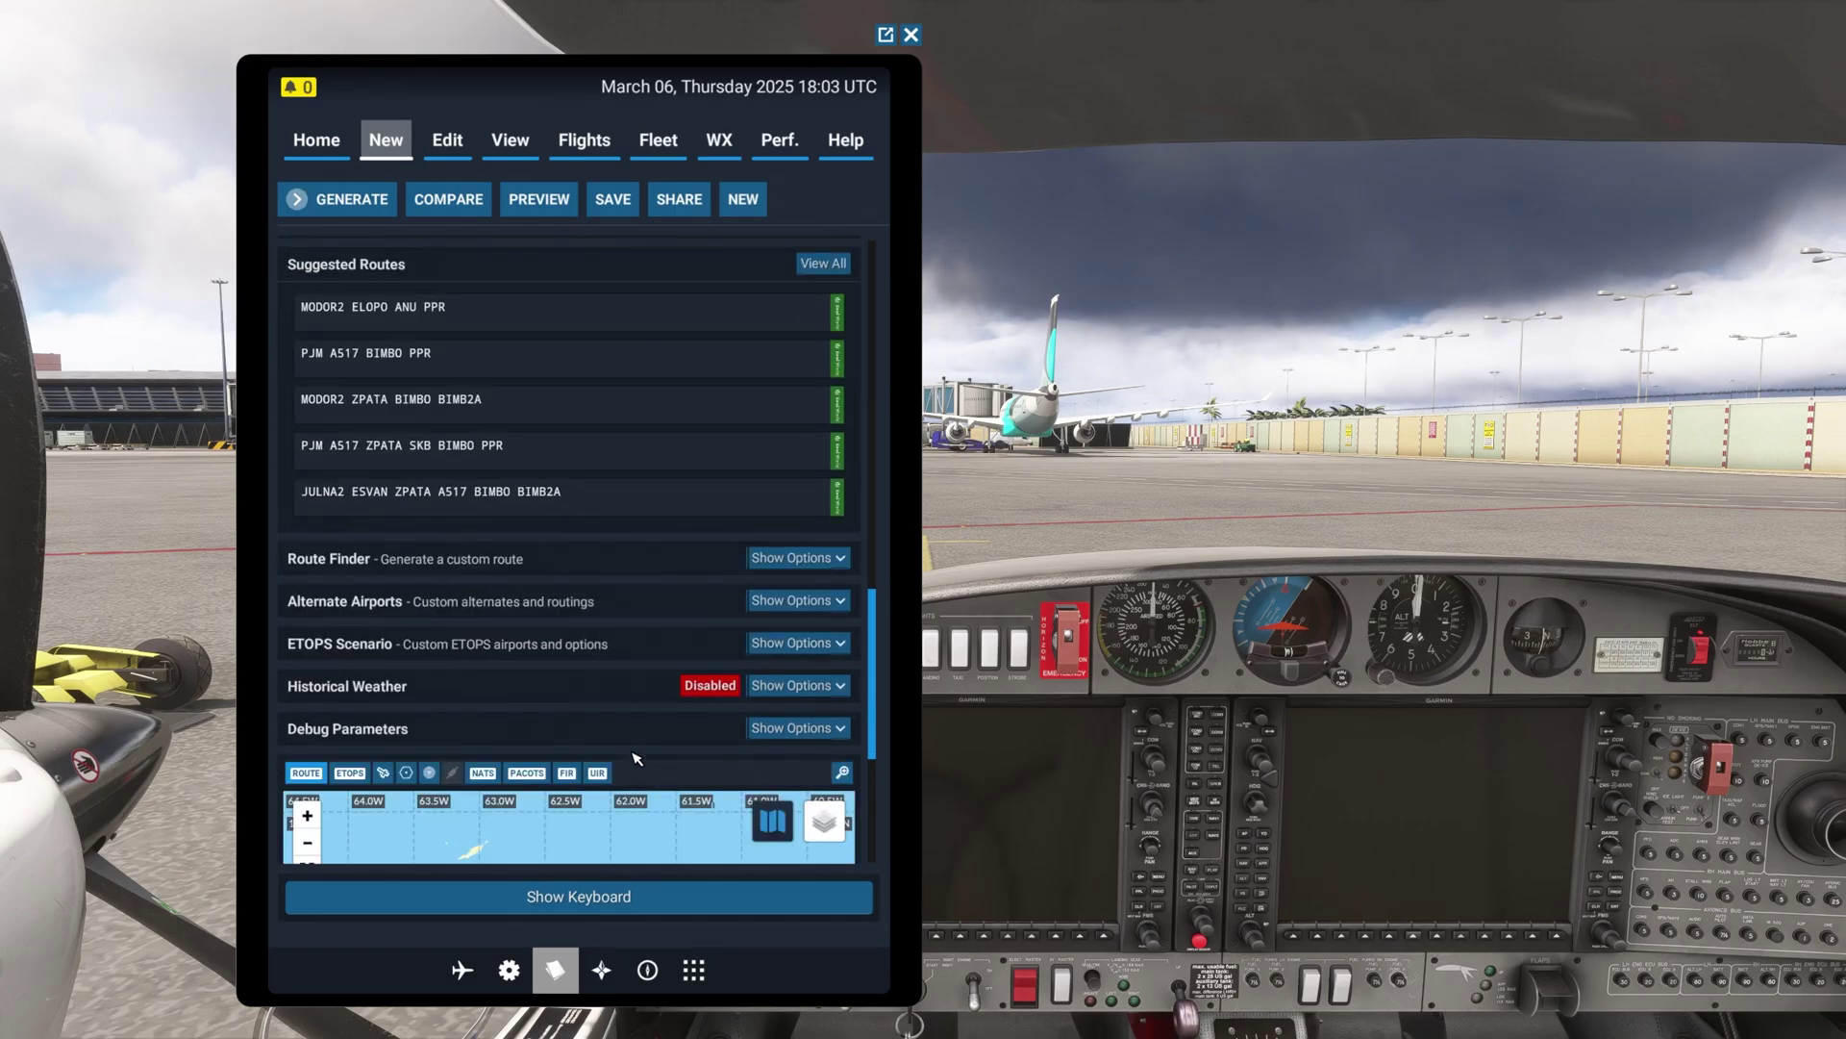
pyautogui.scroll(-5, 619, 669)
pyautogui.scroll(-1, 620, 601)
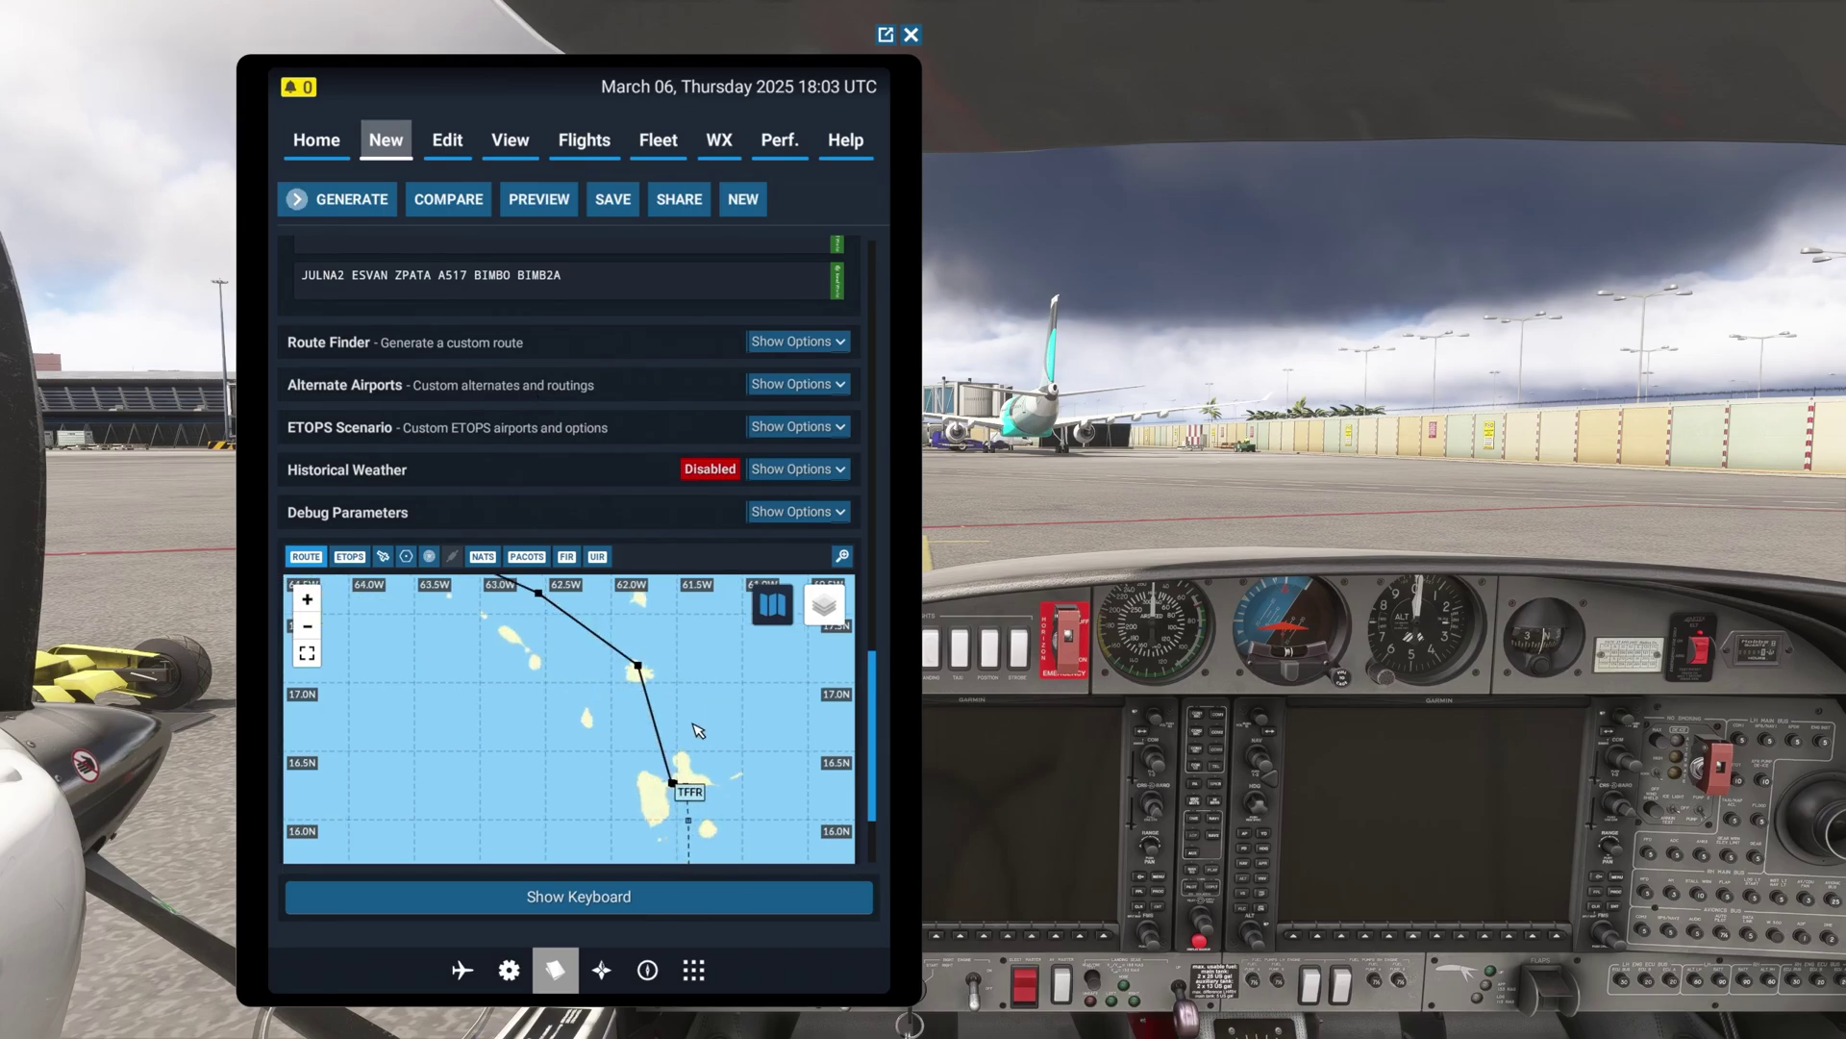
pyautogui.scroll(-1, 608, 709)
pyautogui.scroll(1, 620, 552)
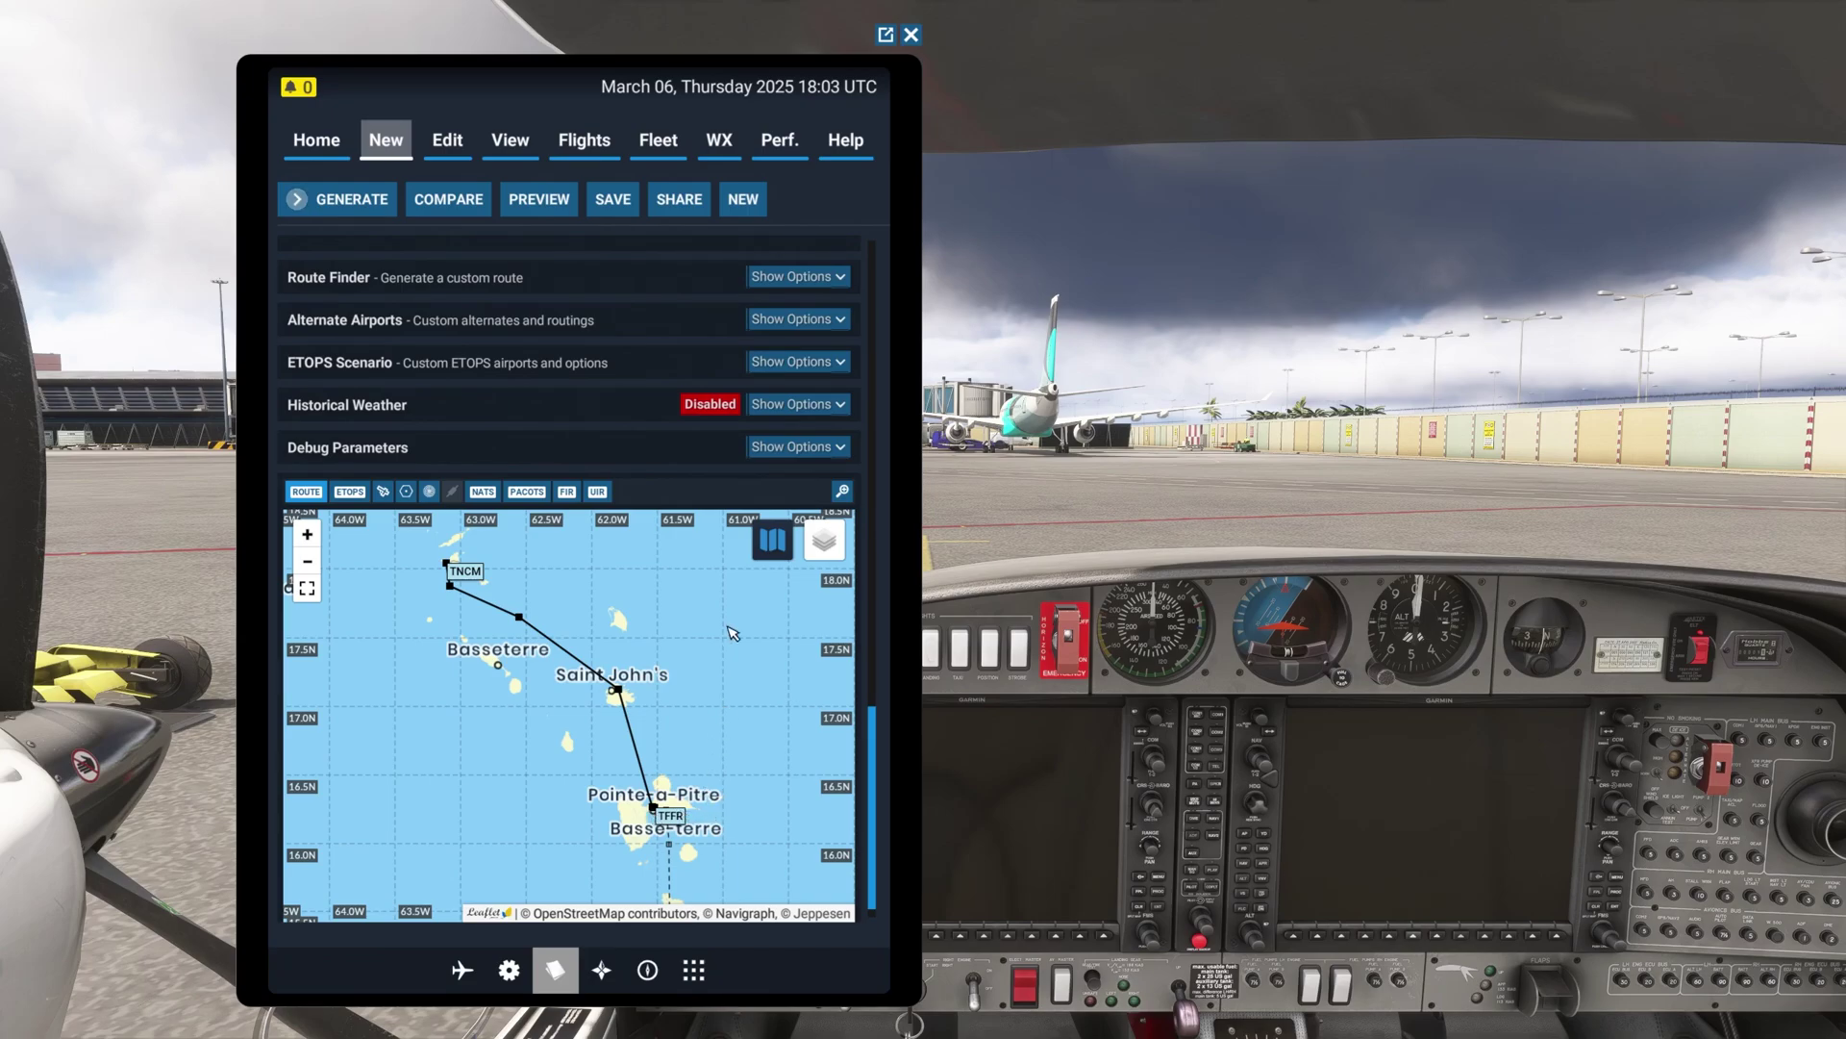
pyautogui.scroll(6, 657, 356)
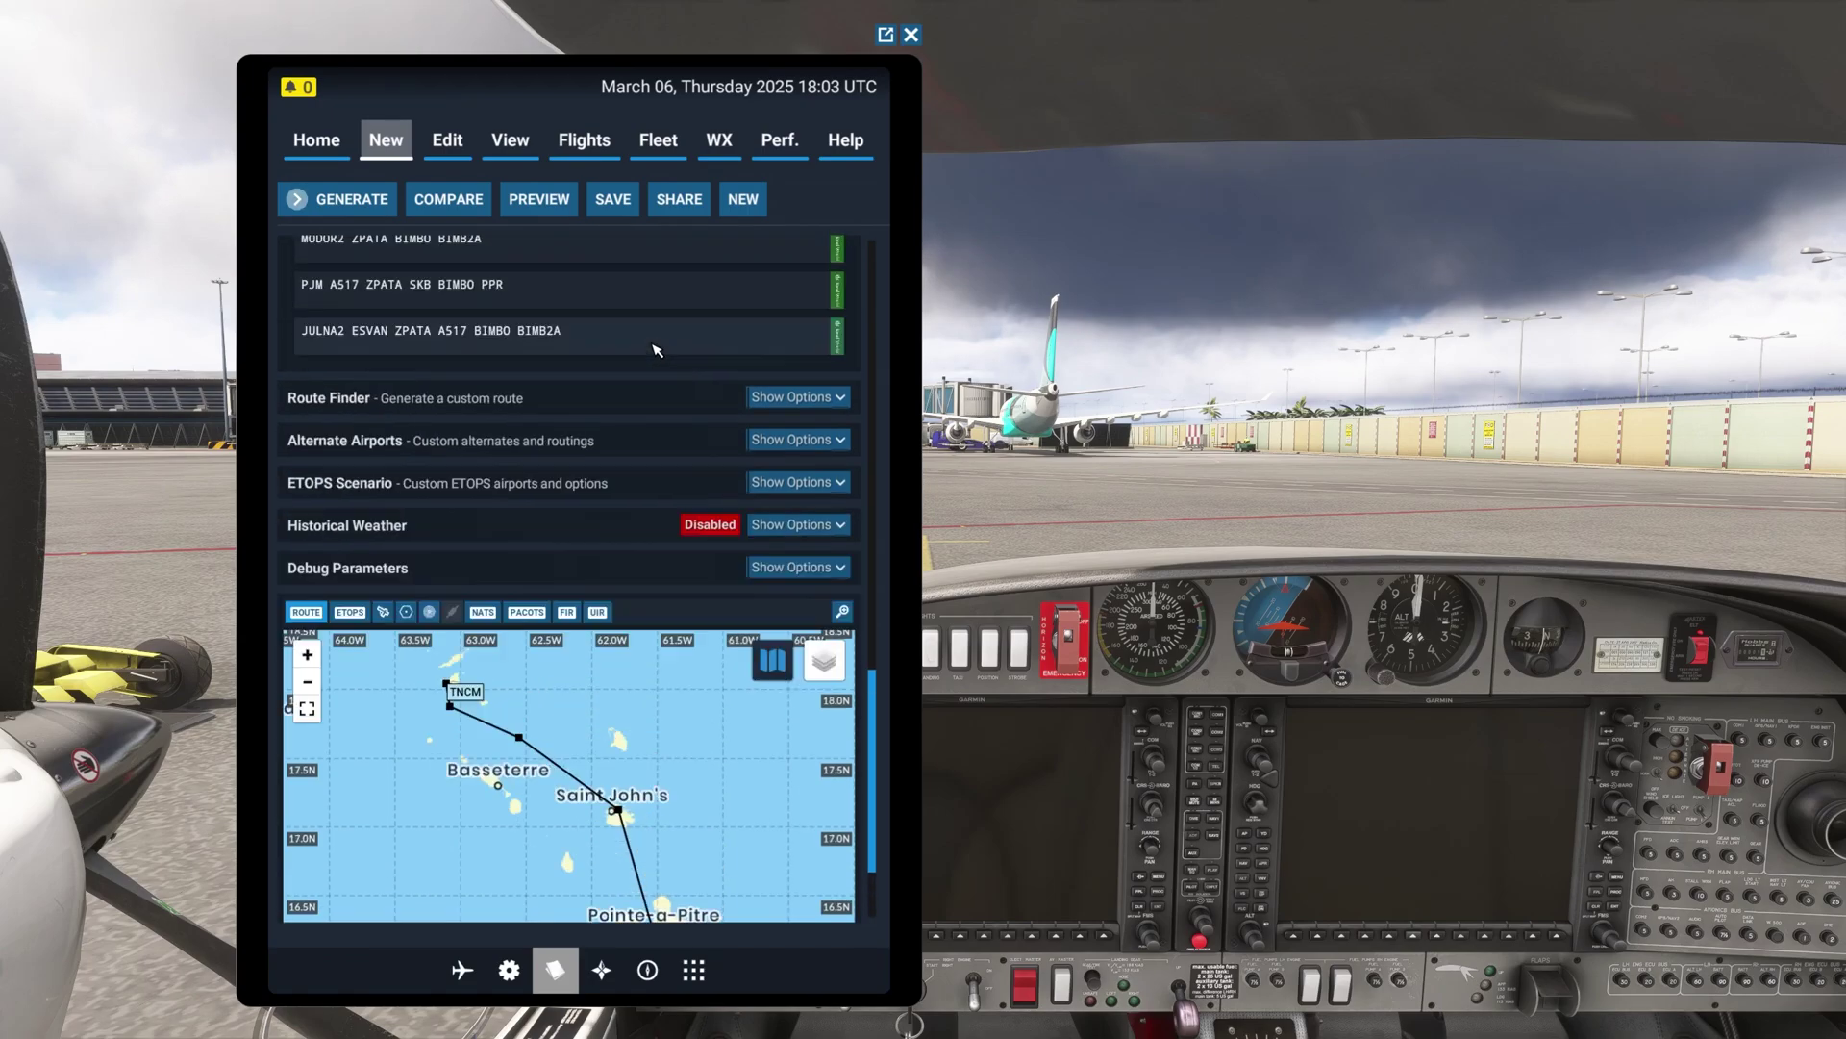
pyautogui.scroll(8, 658, 348)
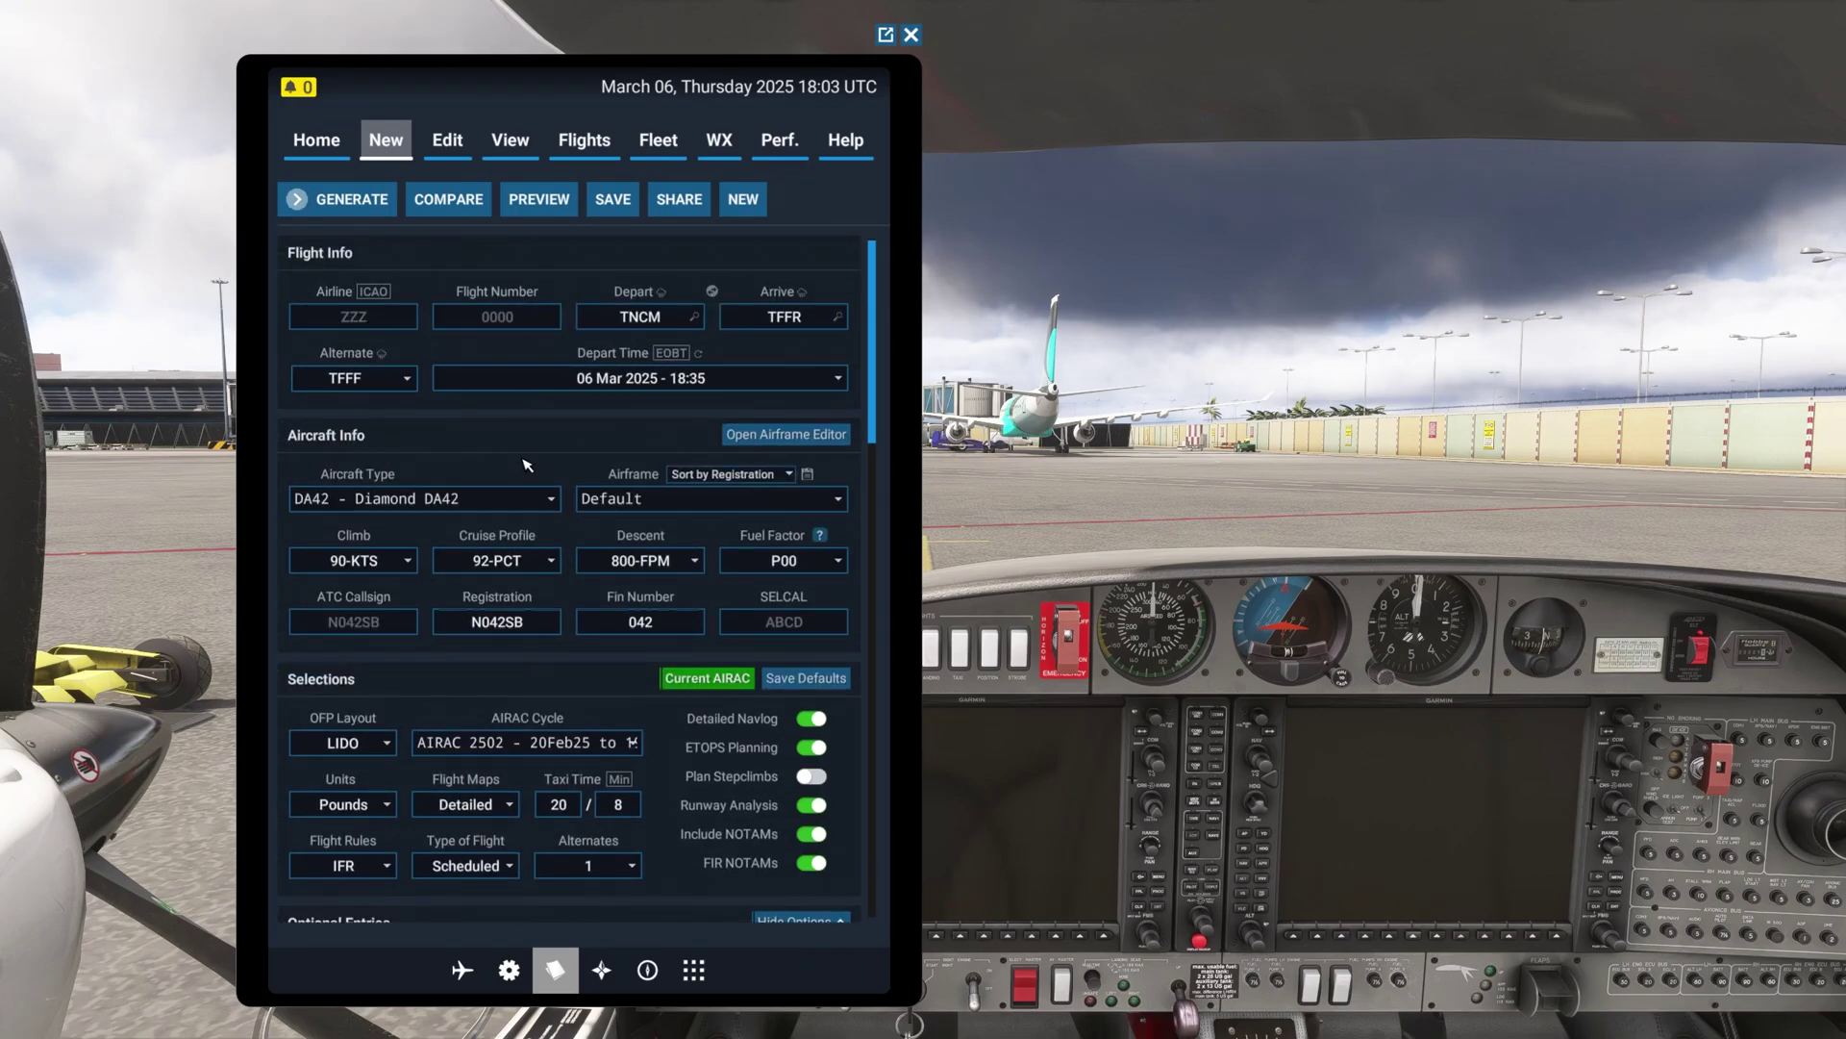
# Step: Change the SimBrief registration from N042SB to N42MR, which also updates the ATC callsign
pyautogui.click(510, 622)
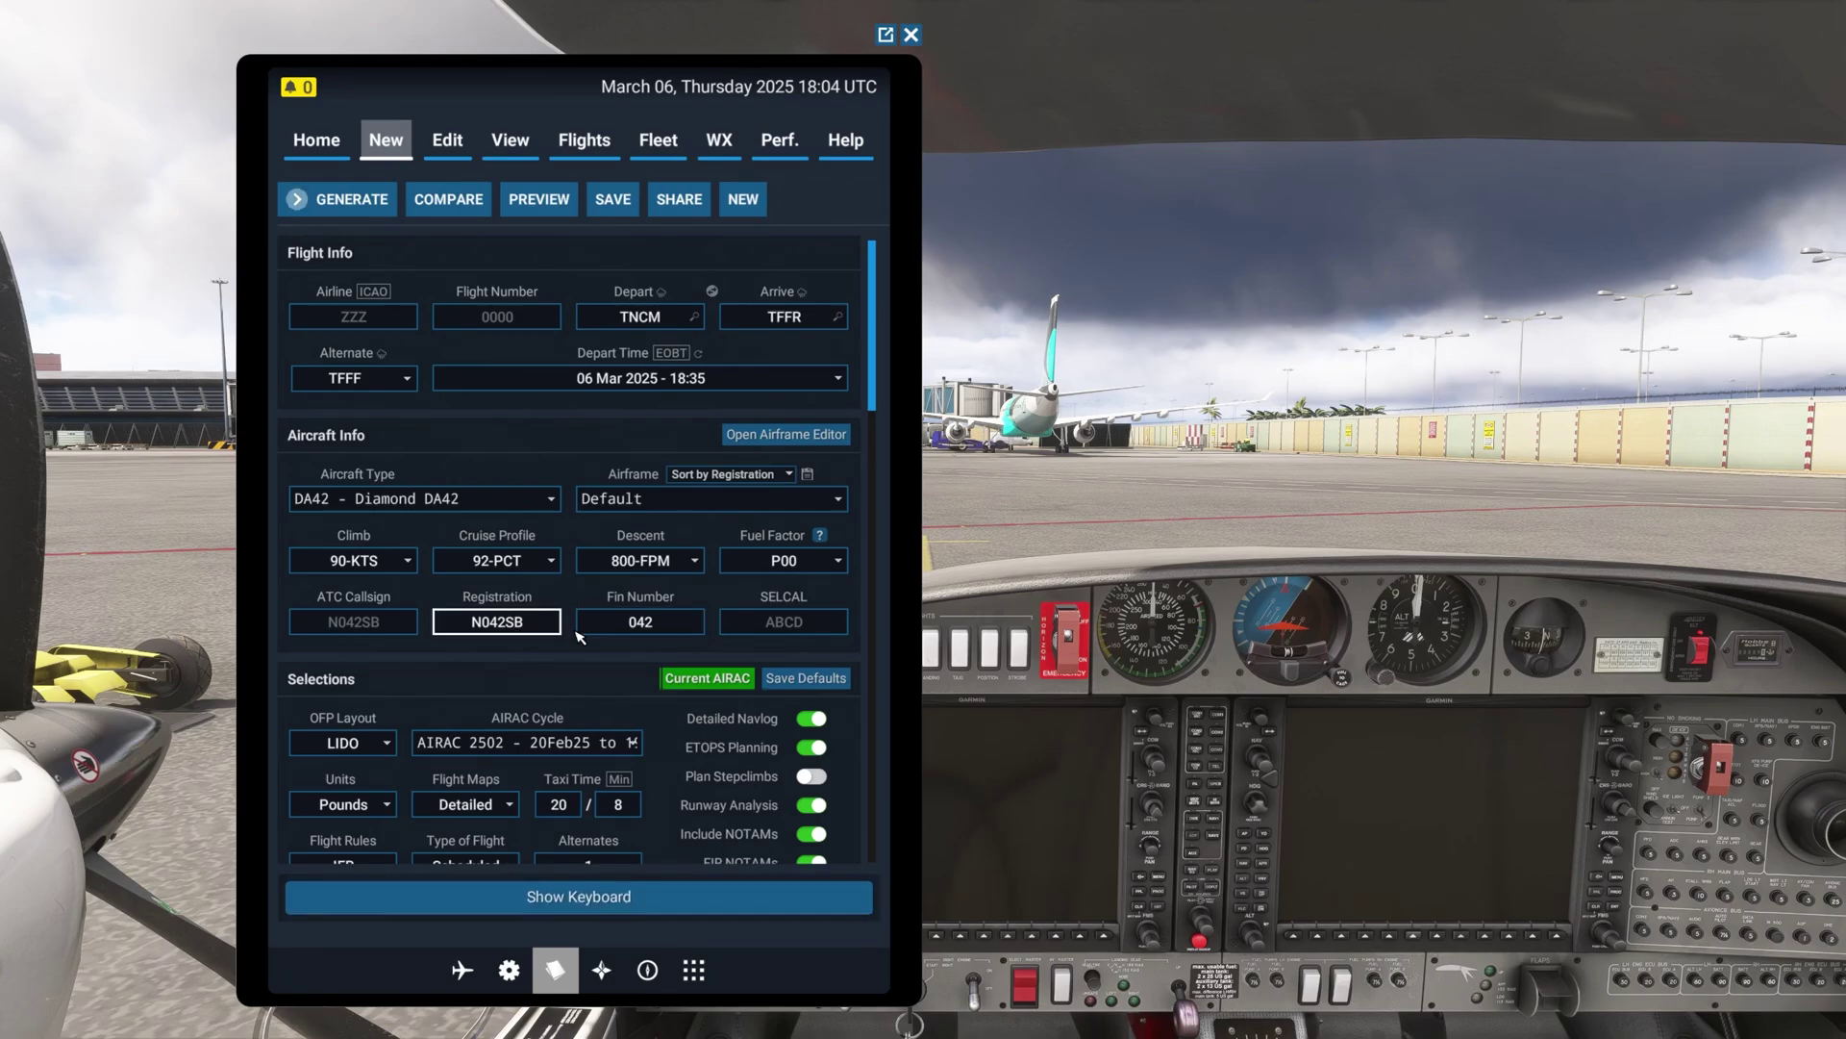
pyautogui.press('BackSpace')
pyautogui.press('BackSpace')
pyautogui.press('BackSpace')
pyautogui.press('BackSpace')
pyautogui.press('BackSpace')
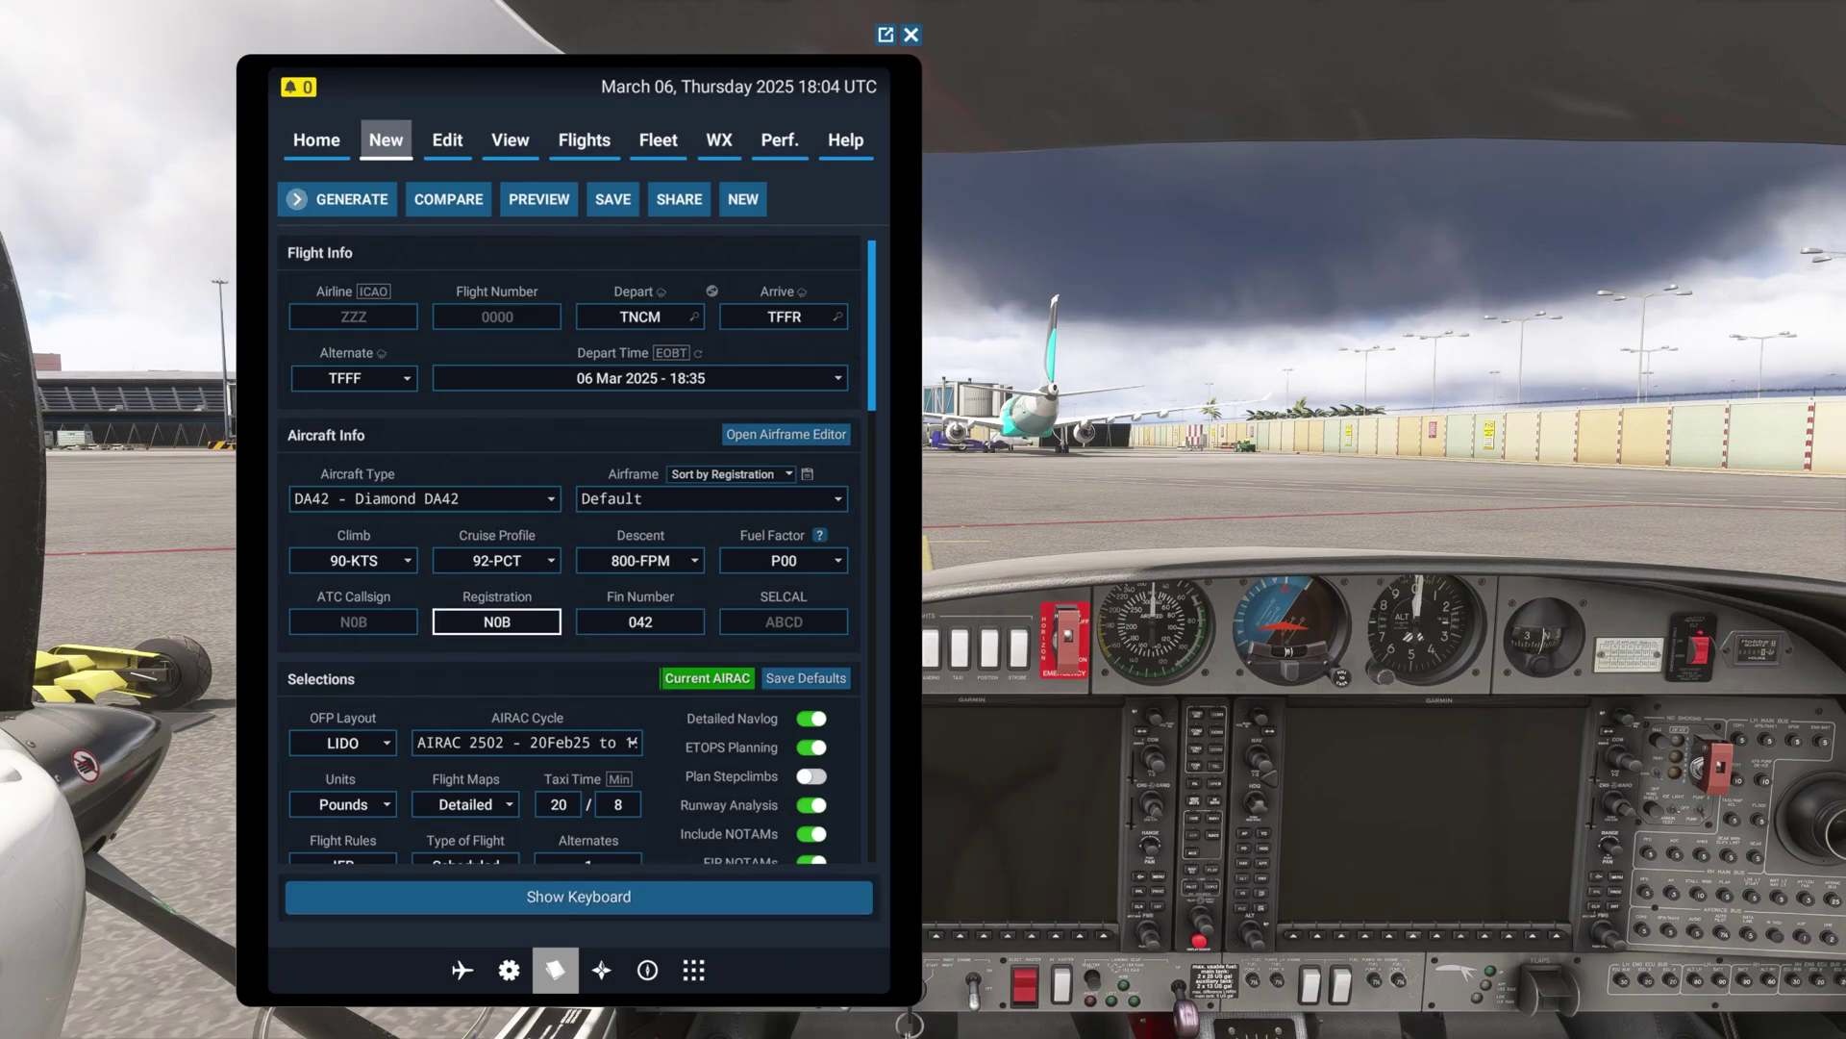
pyautogui.write('42MR')
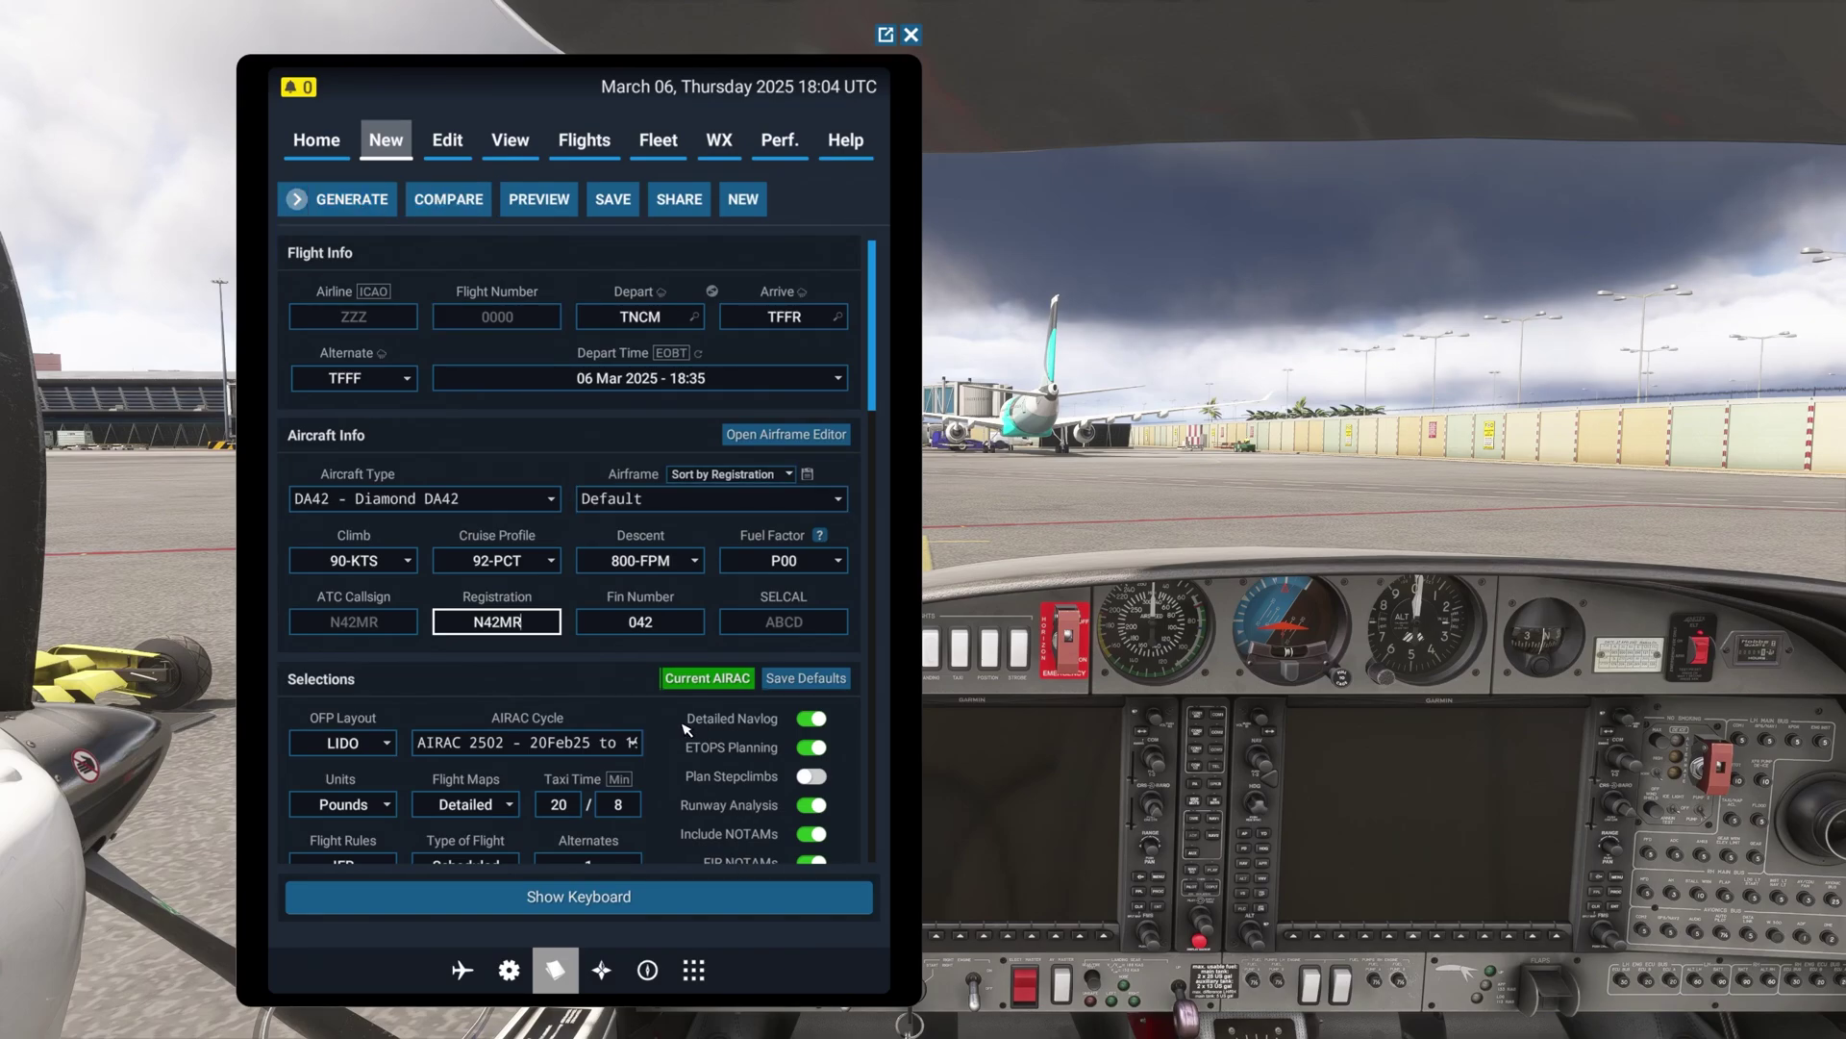
pyautogui.scroll(-3, 685, 729)
pyautogui.scroll(-2, 680, 720)
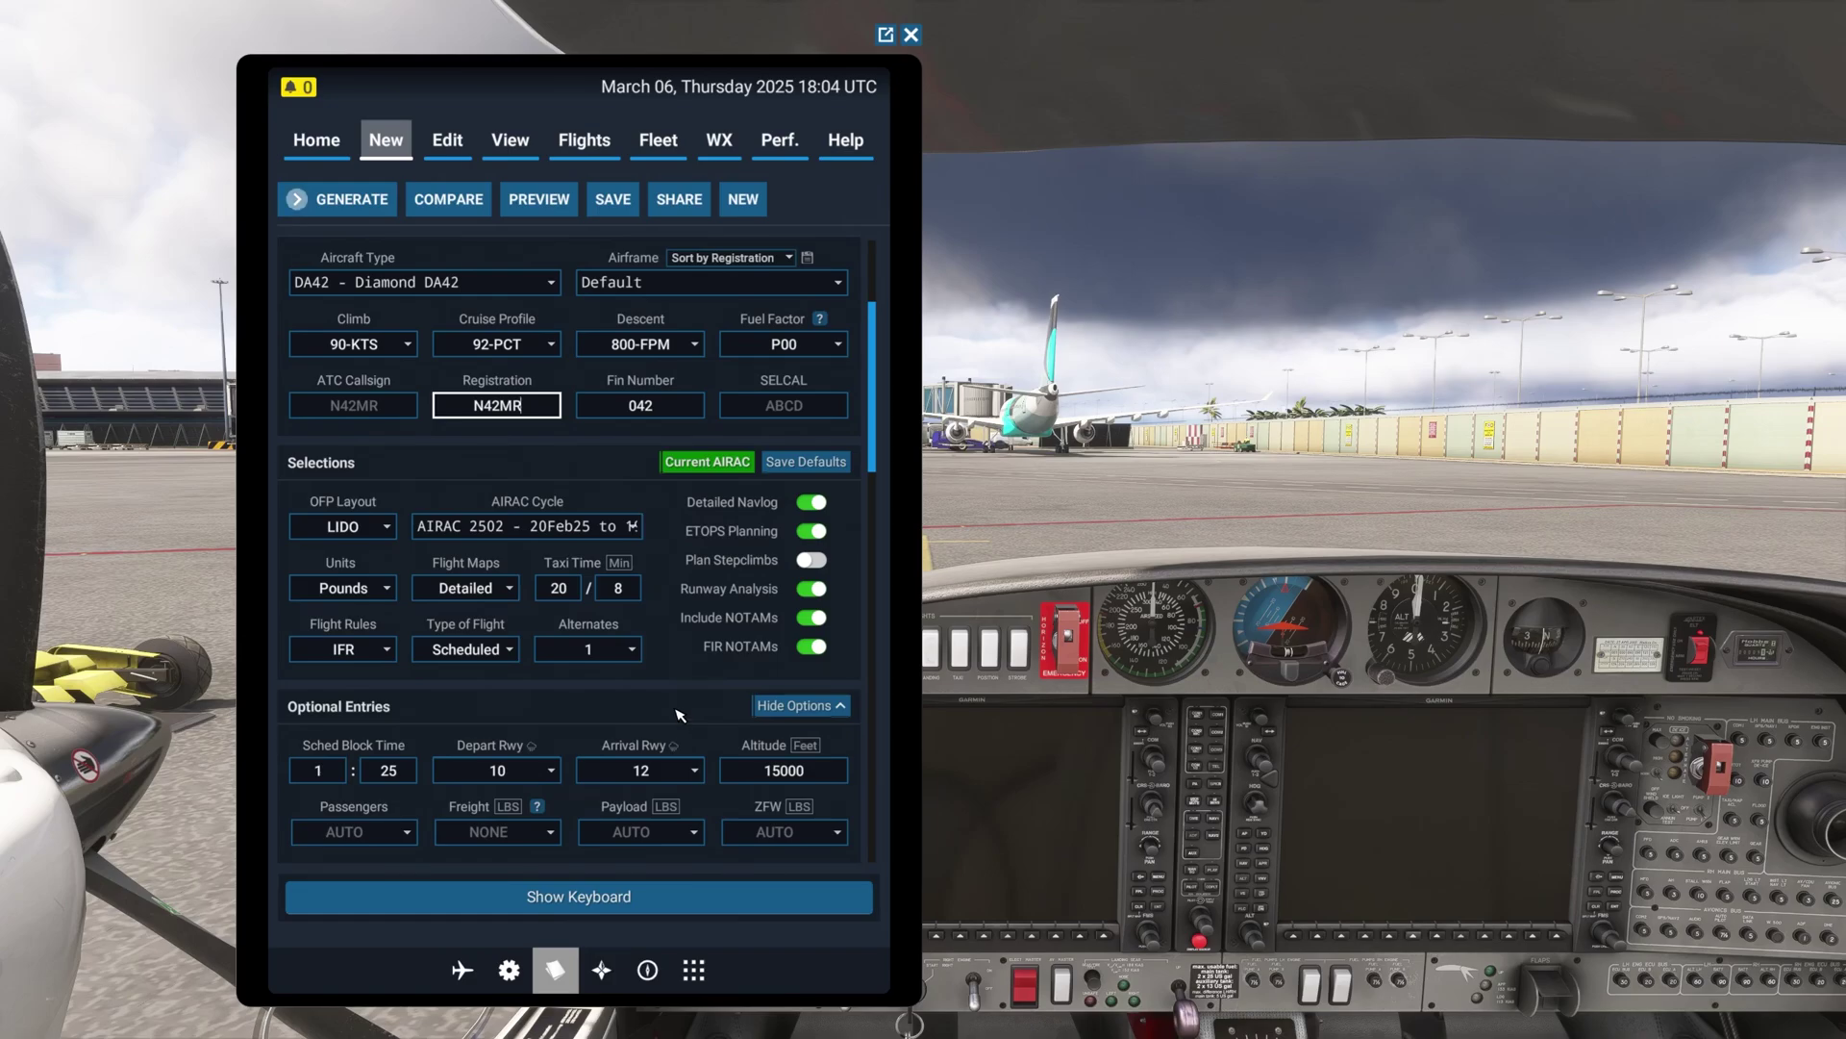
# Step: Compare fuel and time for the current options, then clear the cruise altitude to AUTO
pyautogui.click(446, 200)
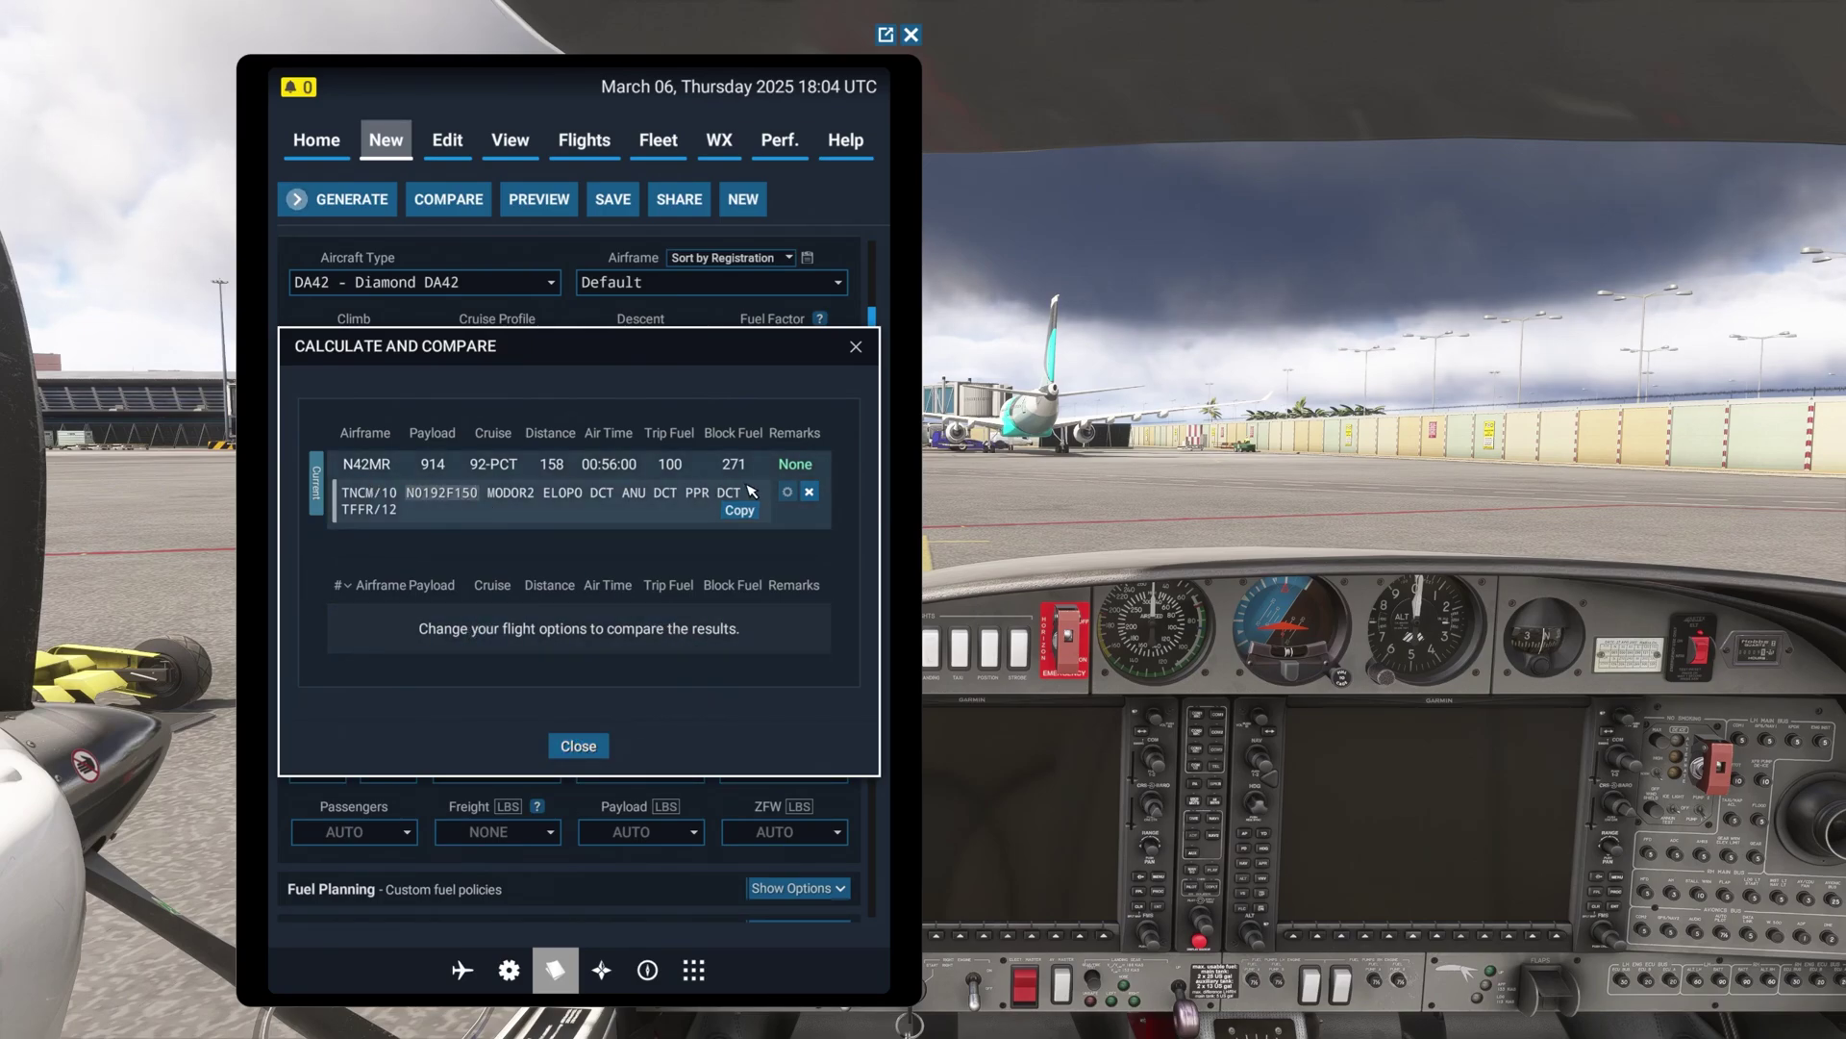
pyautogui.click(579, 748)
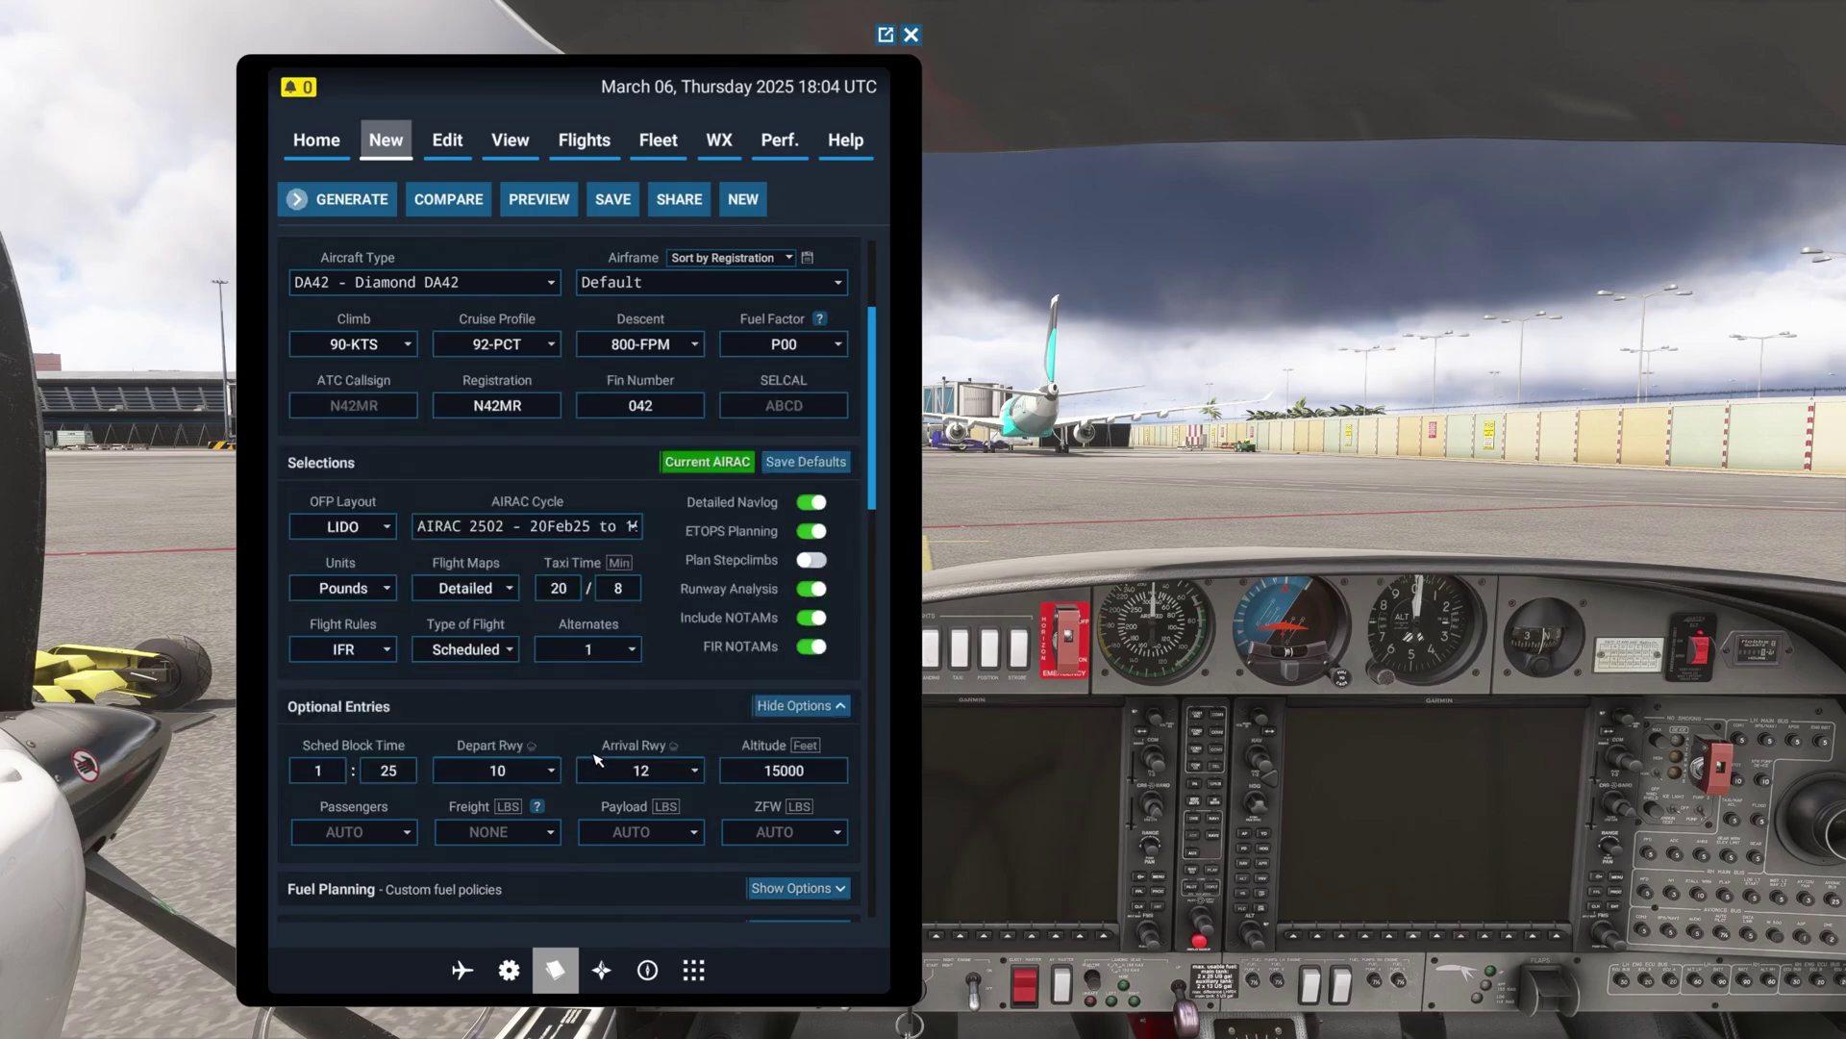
pyautogui.click(825, 772)
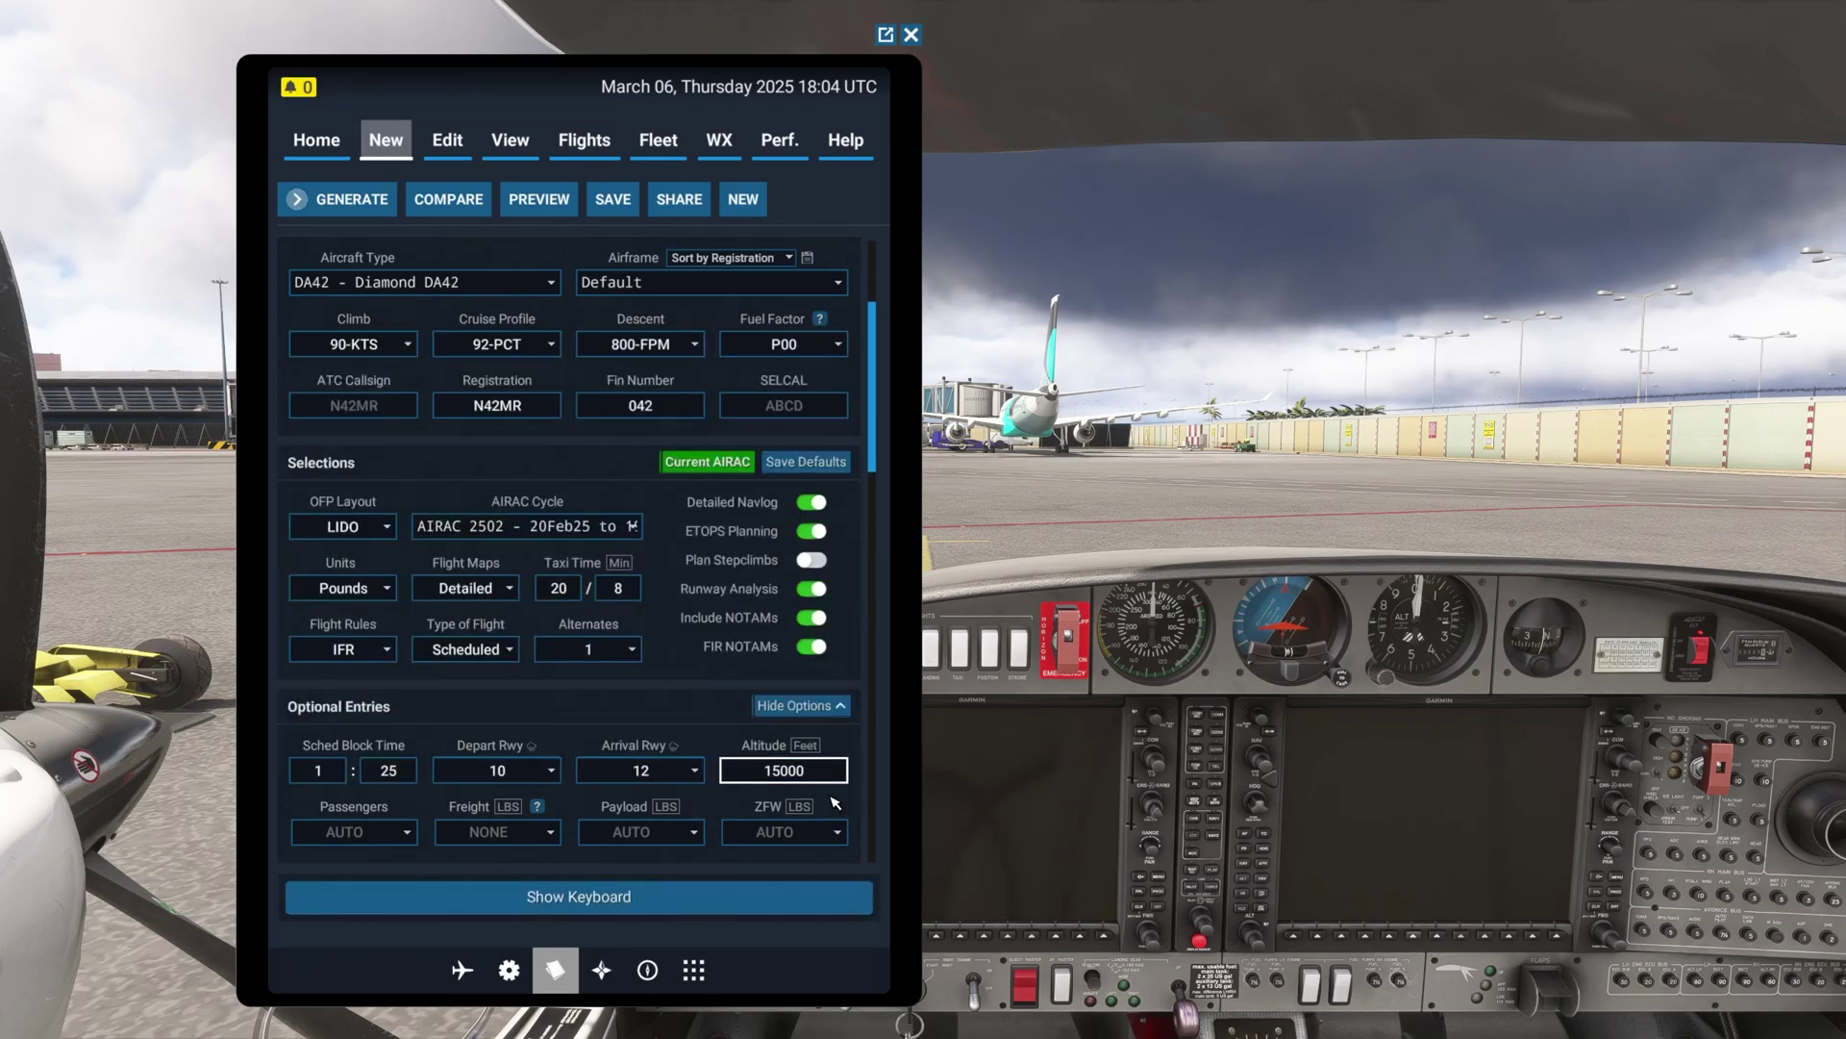
pyautogui.press('BackSpace')
pyautogui.press('BackSpace')
pyautogui.press('BackSpace')
pyautogui.press('BackSpace')
pyautogui.press('BackSpace')
pyautogui.click(686, 719)
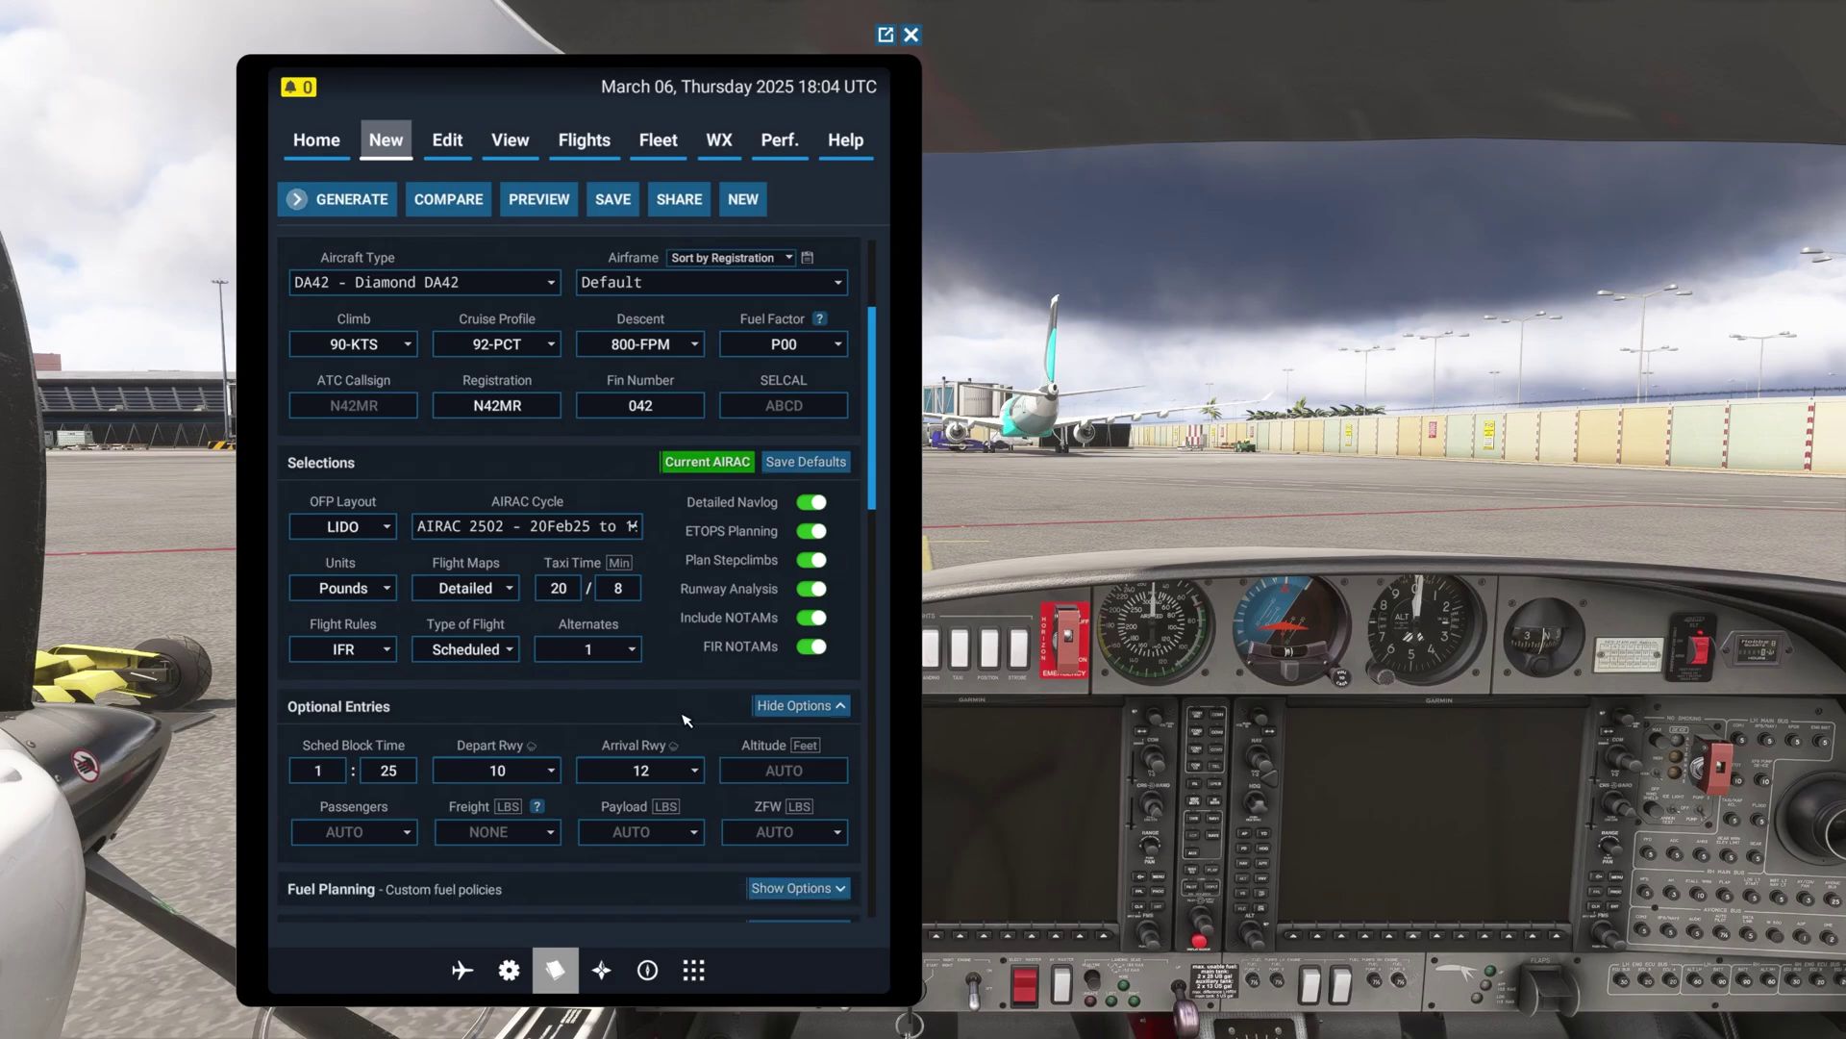
# Step: Compare results with the automatic altitude, then set the cruise altitude back to 15000 ft
pyautogui.click(449, 199)
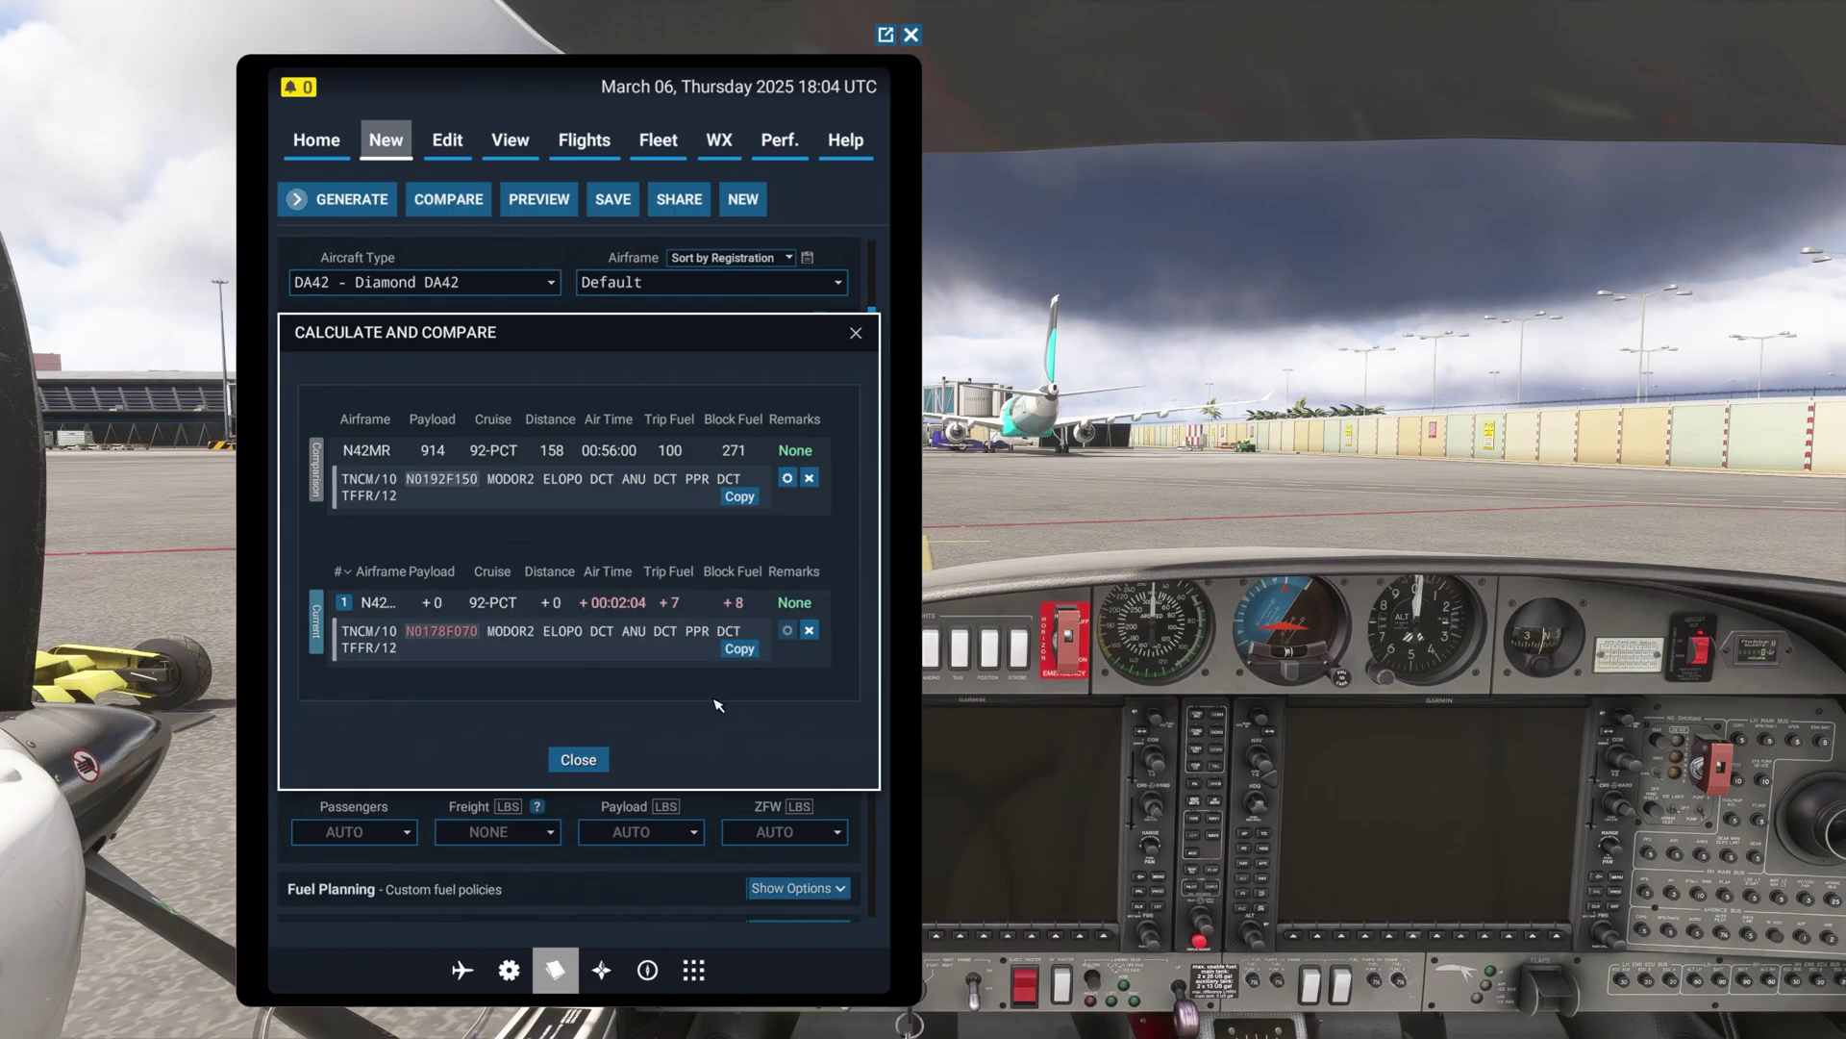
pyautogui.moveTo(678, 663)
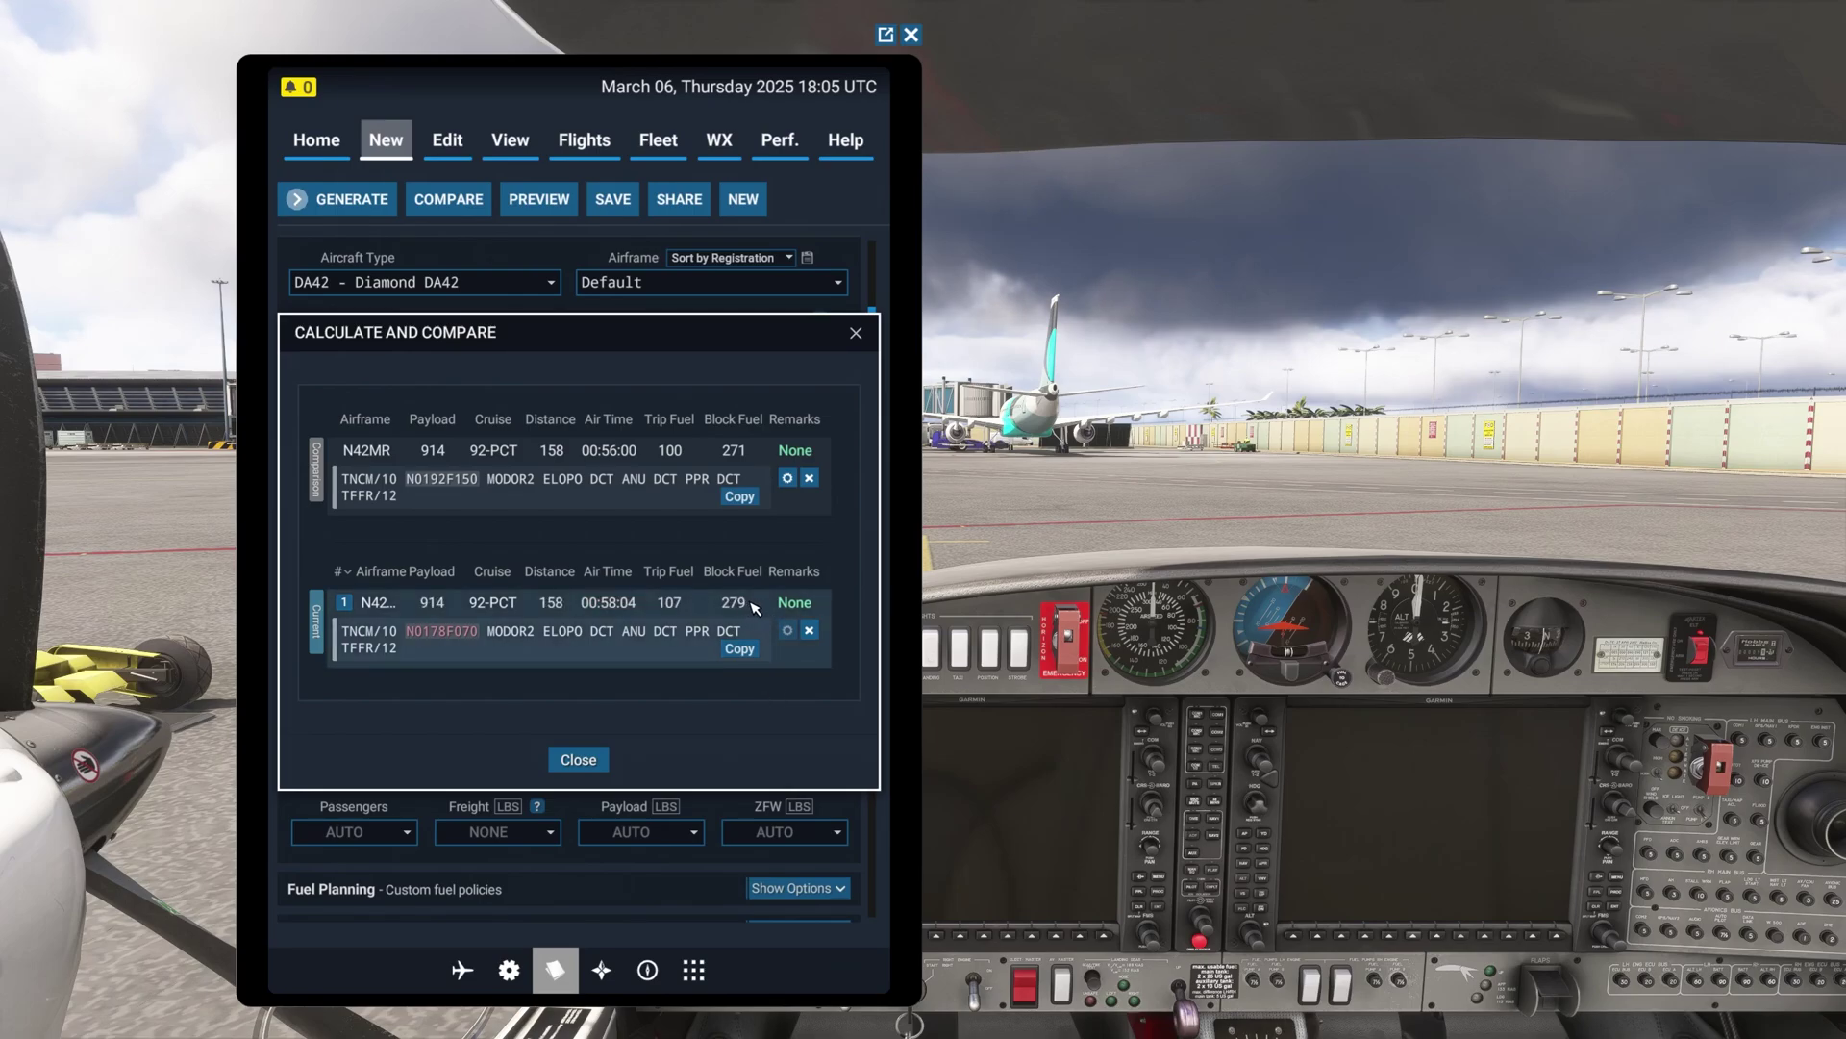
pyautogui.click(578, 759)
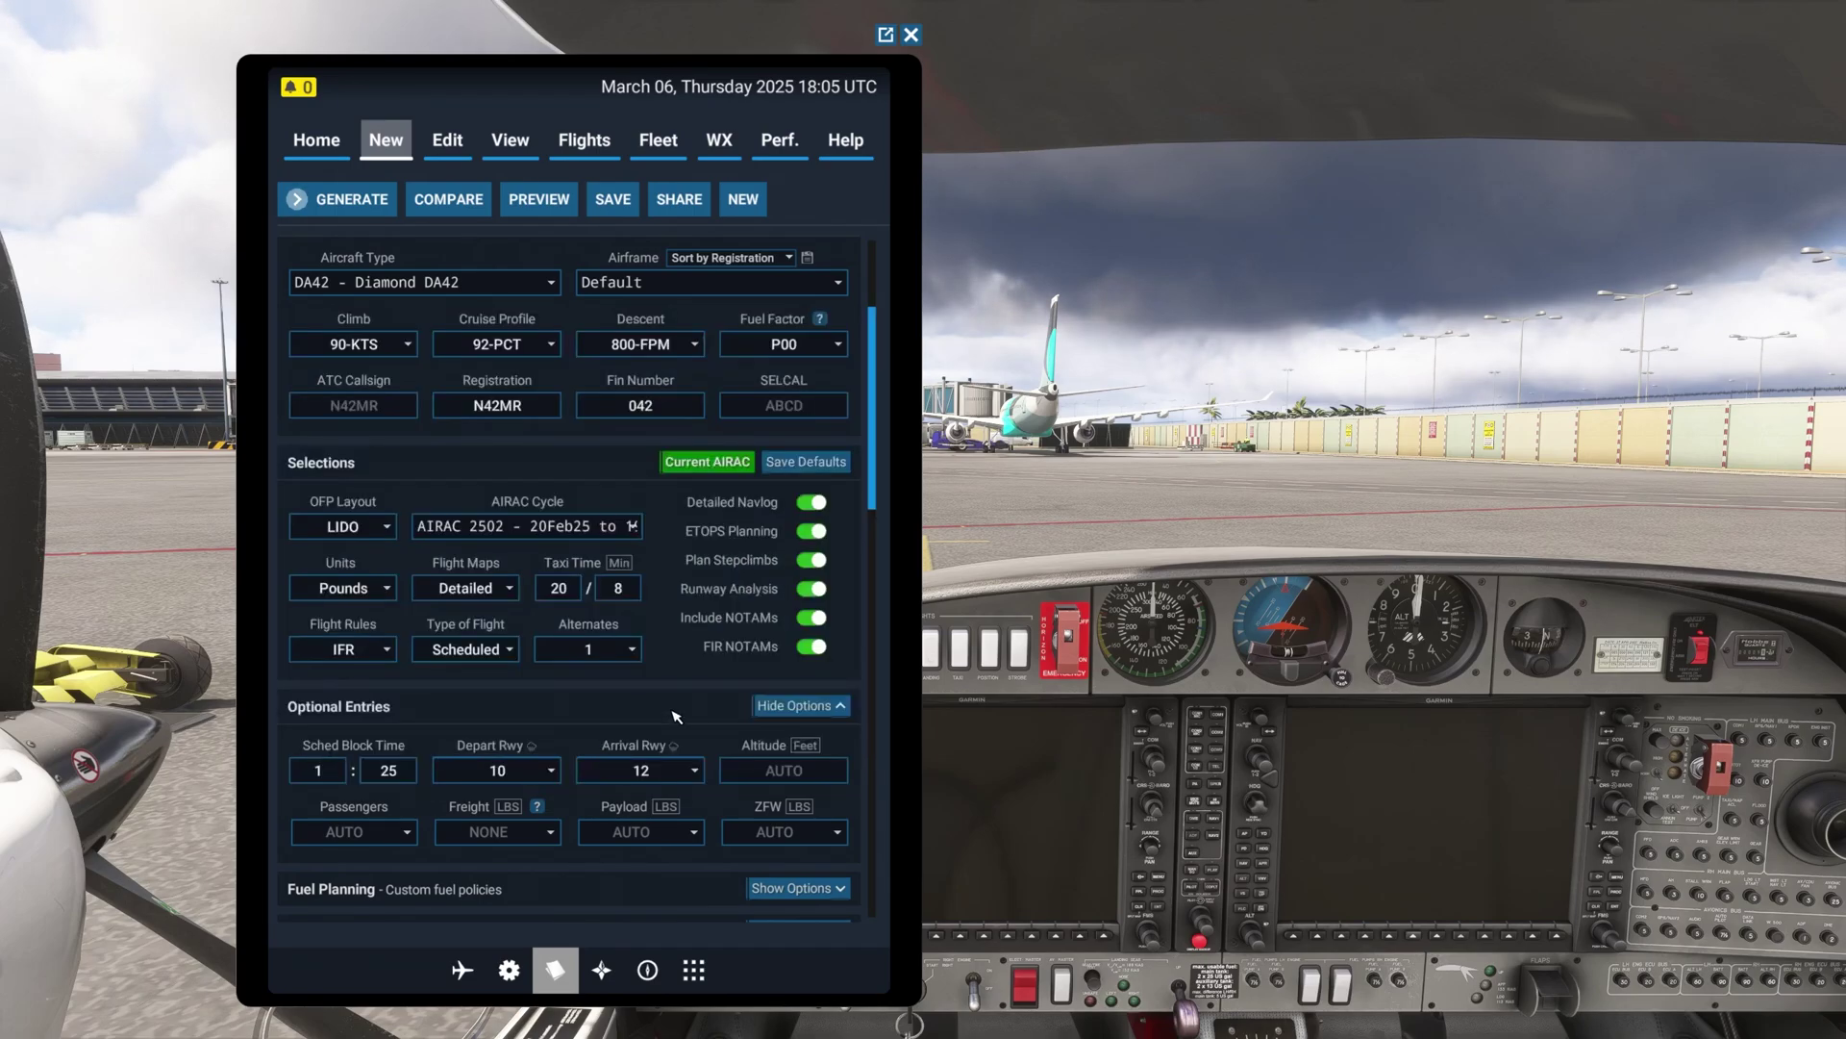
pyautogui.click(769, 774)
pyautogui.write('15')
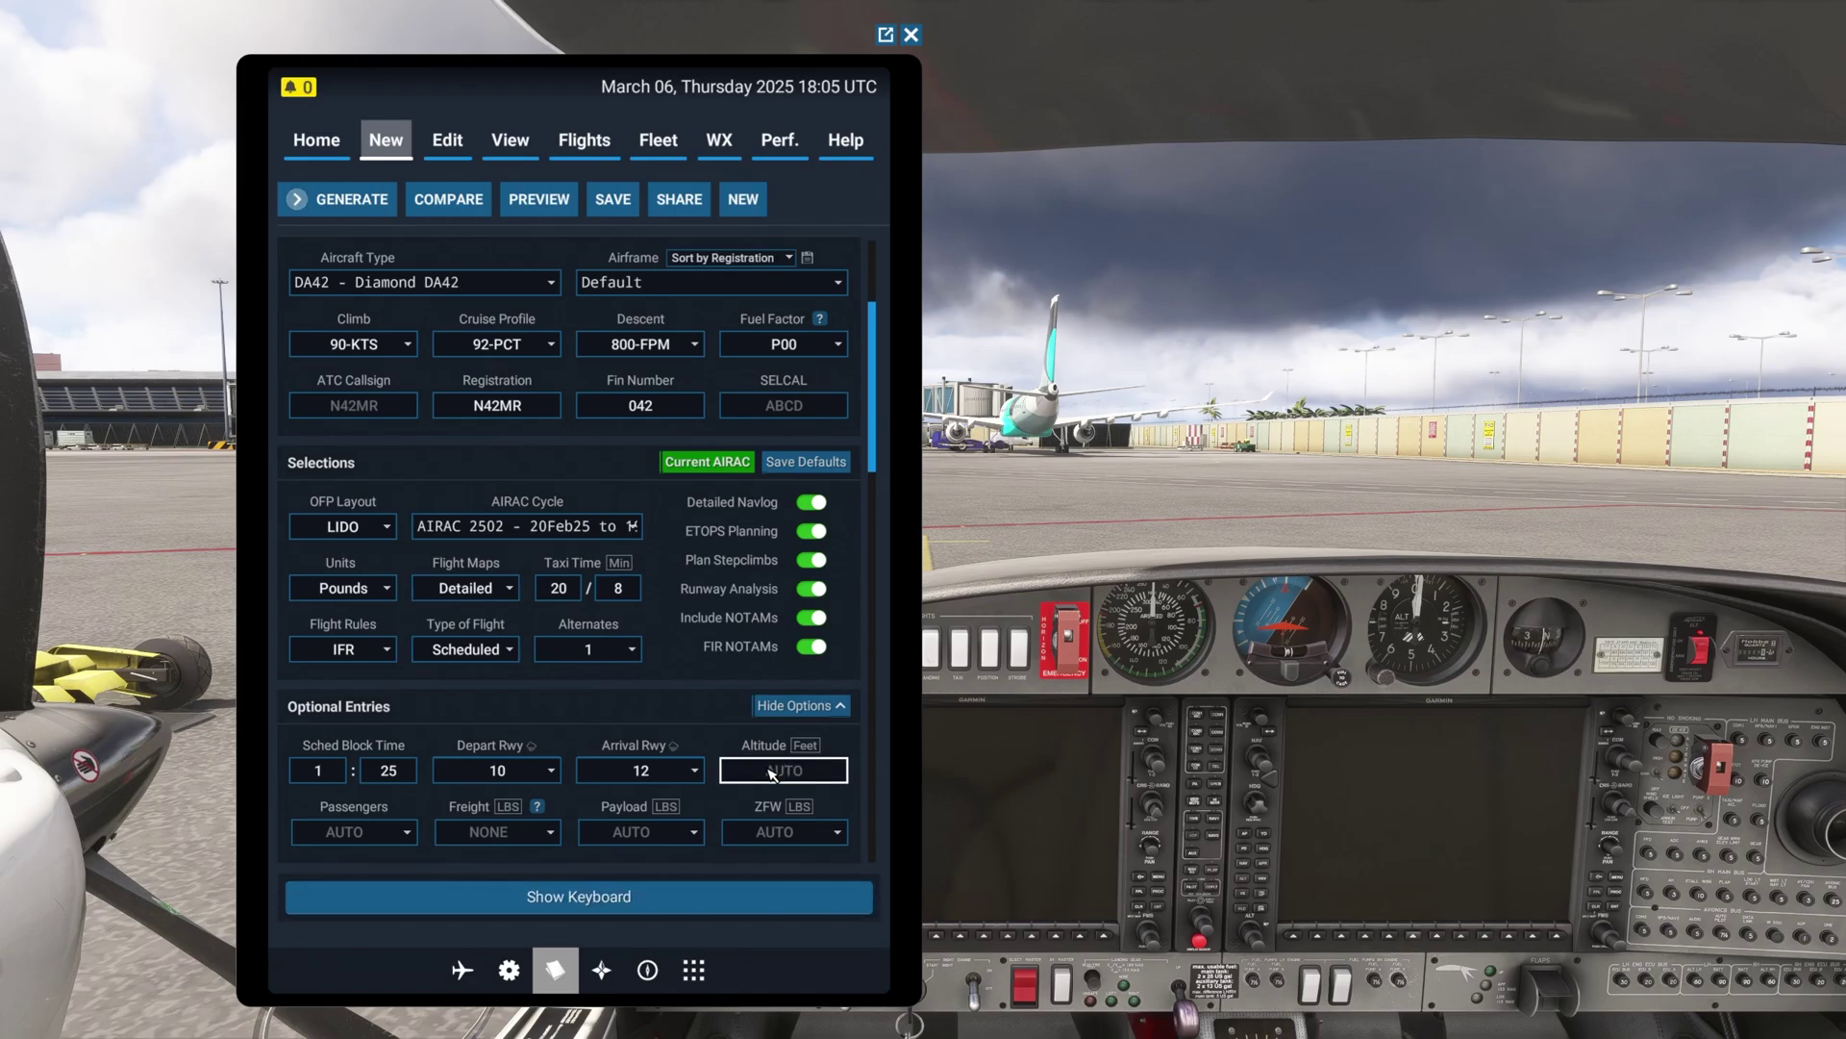
pyautogui.write('000')
pyautogui.click(697, 707)
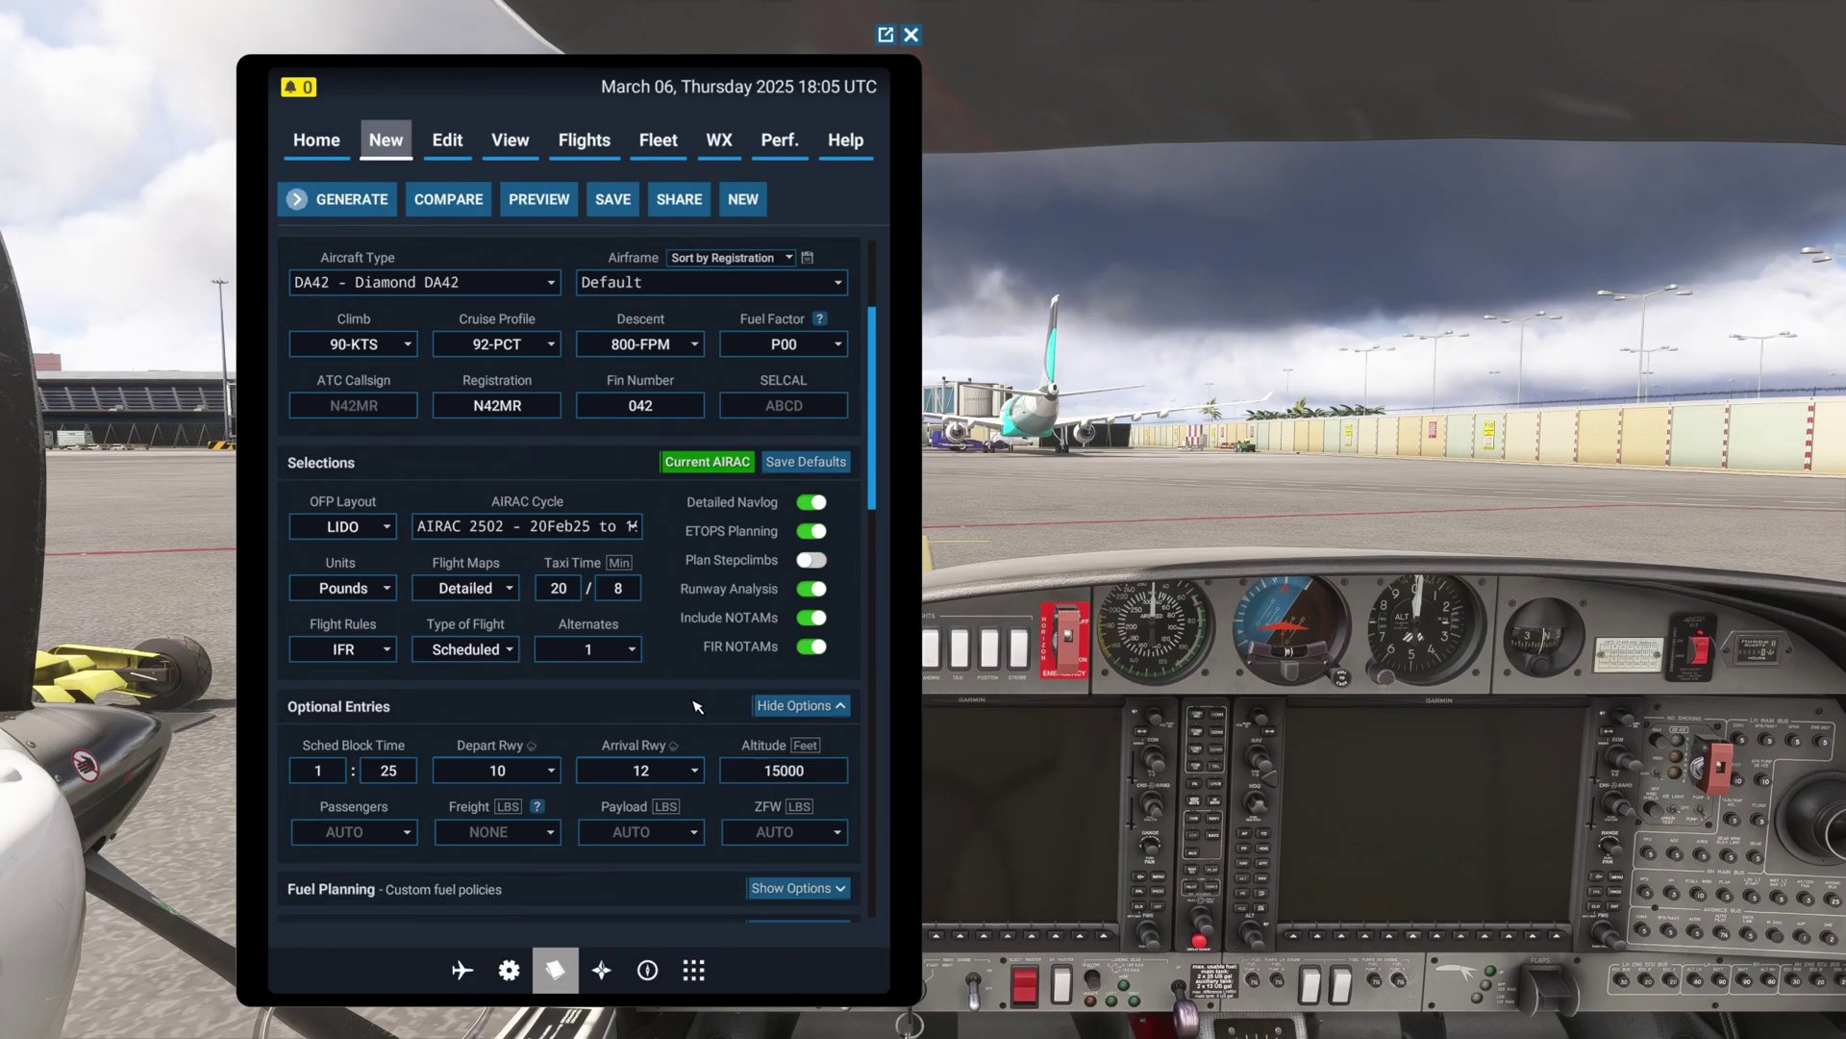
# Step: Generate the TNCM–TFFR plan (158 nm, 15000 ft) and open its OFP PDF in the browser
pyautogui.click(300, 200)
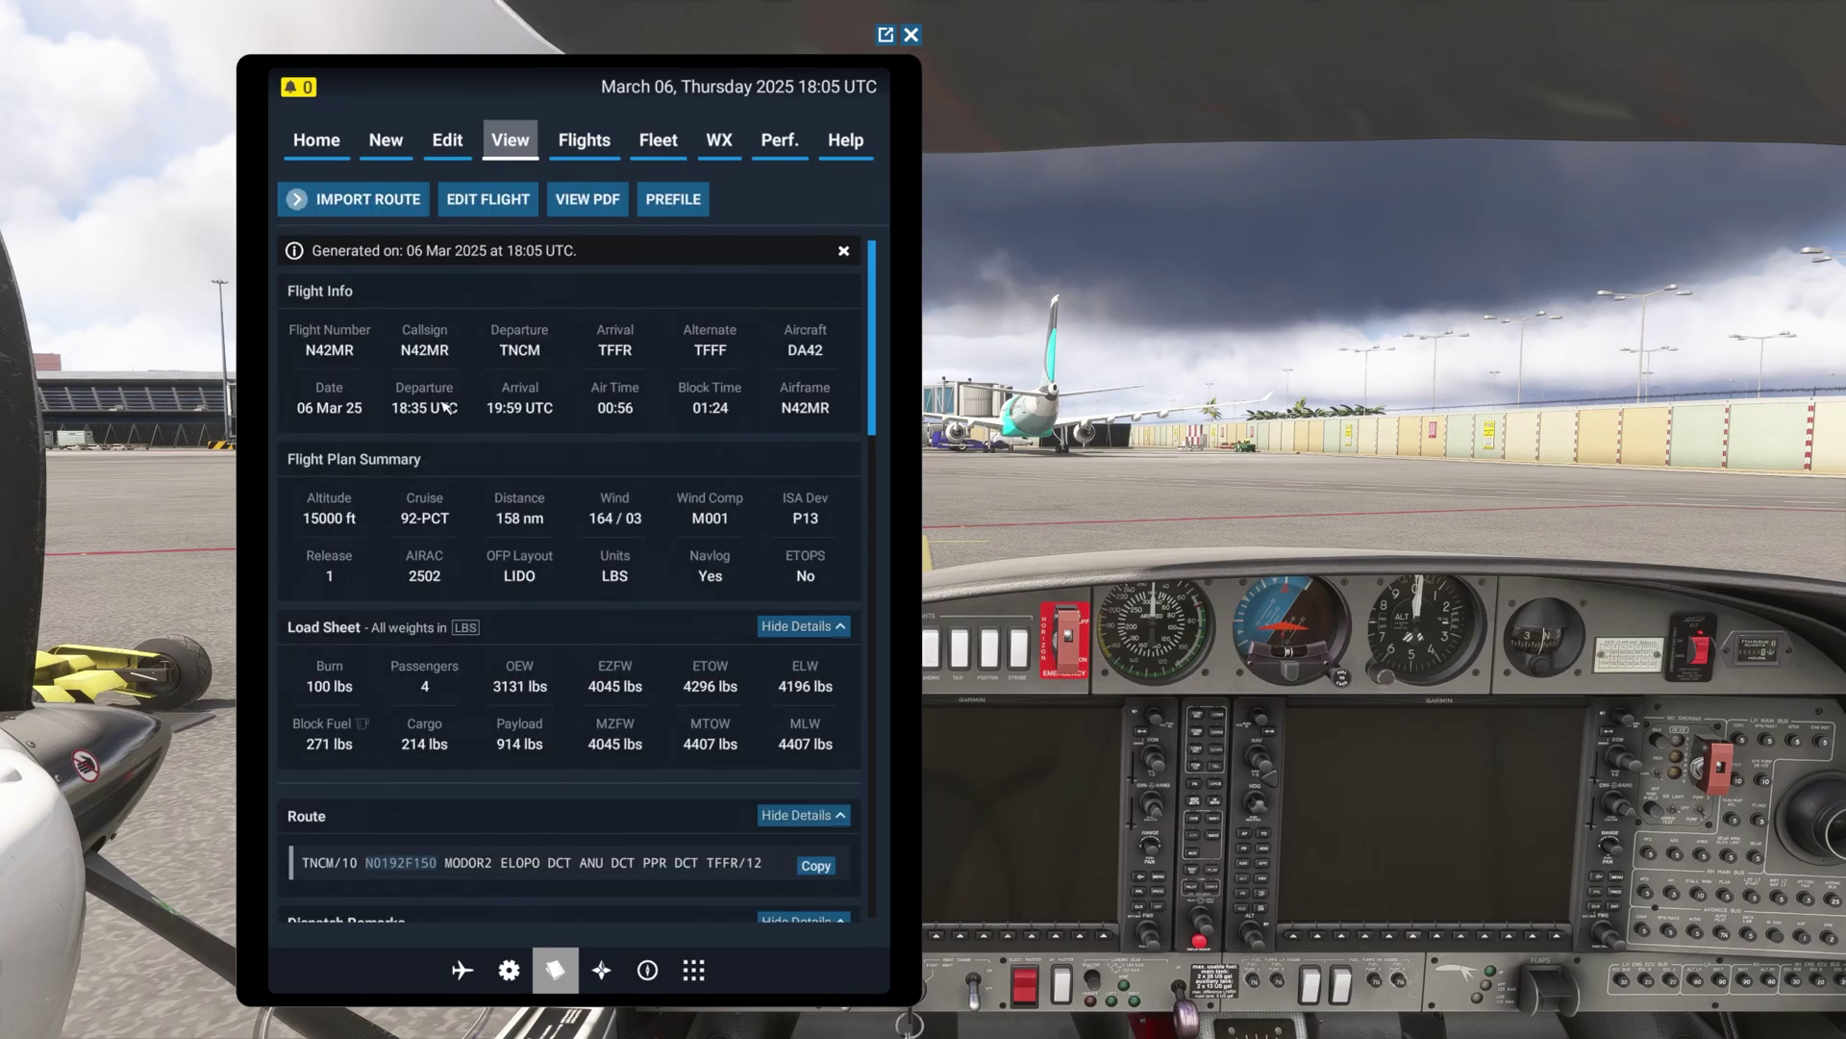
pyautogui.click(559, 199)
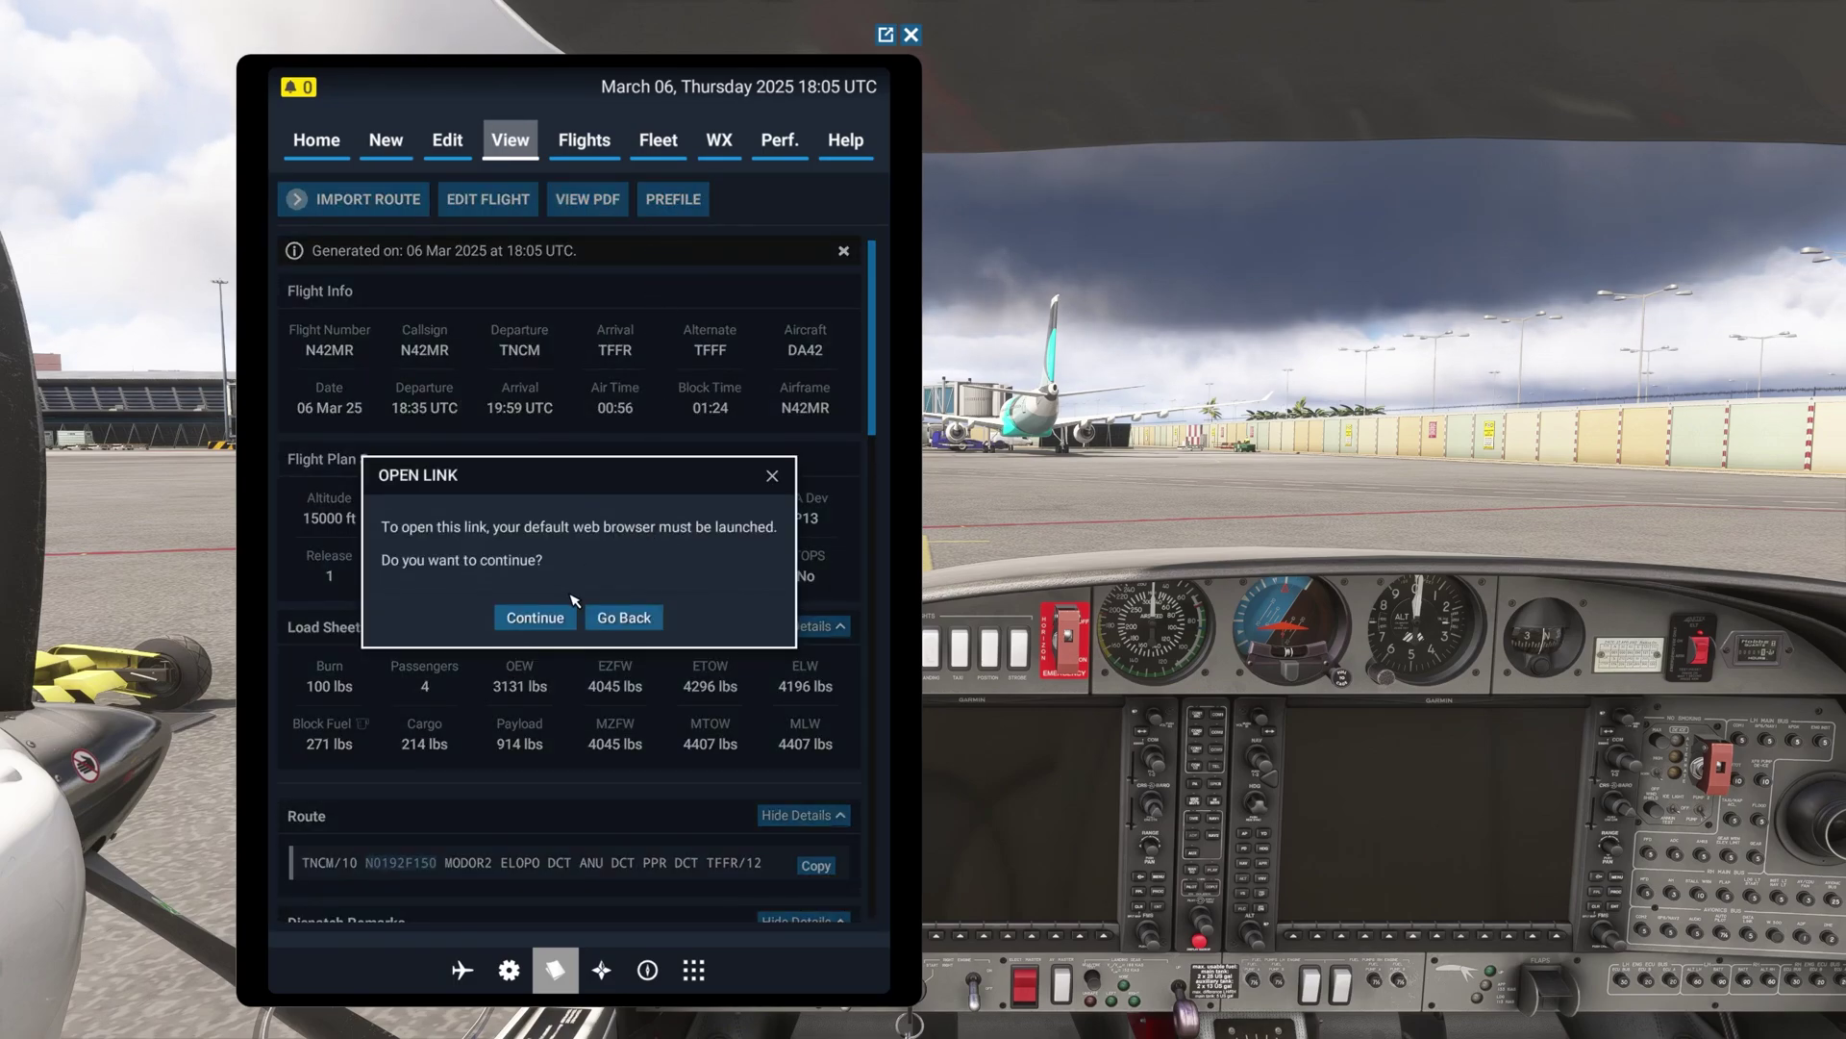
pyautogui.click(528, 623)
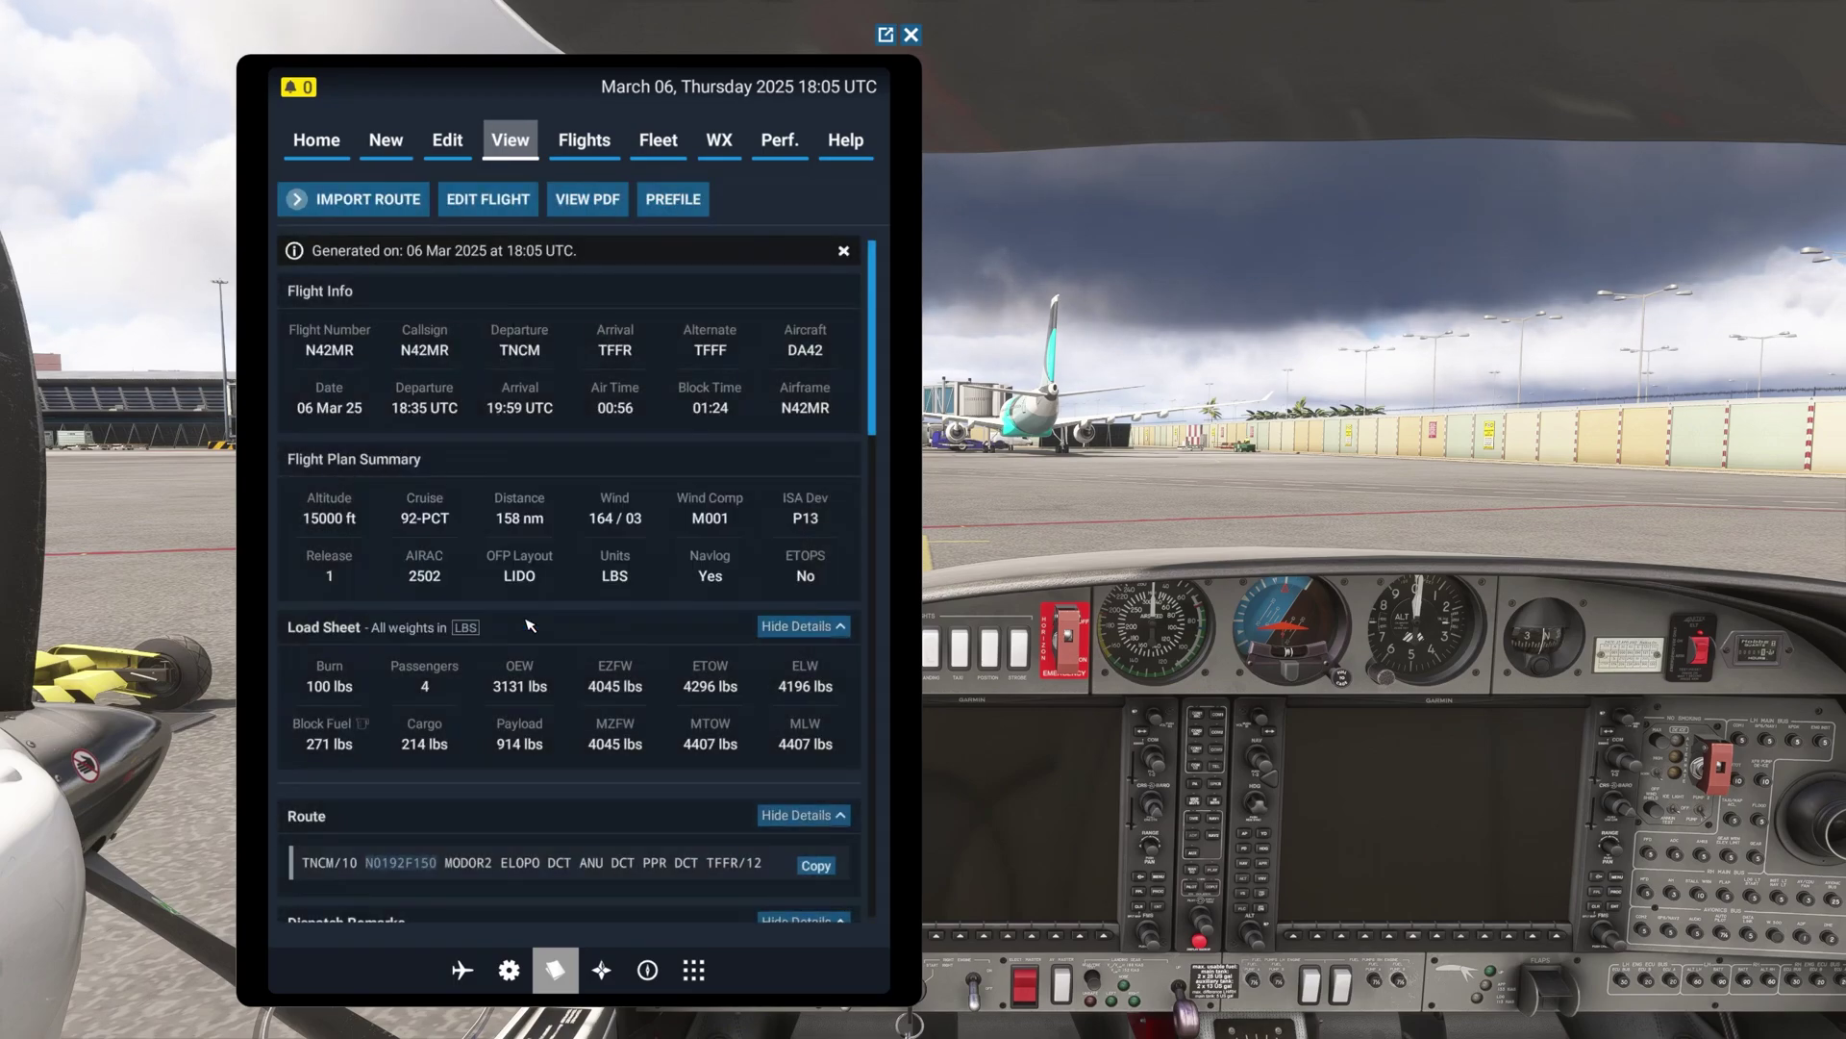
# Step: Send the ELOPO–ANU–PPR route to TFFR runway 12 to the avionics, then show the G1000 navigation map
pyautogui.click(654, 973)
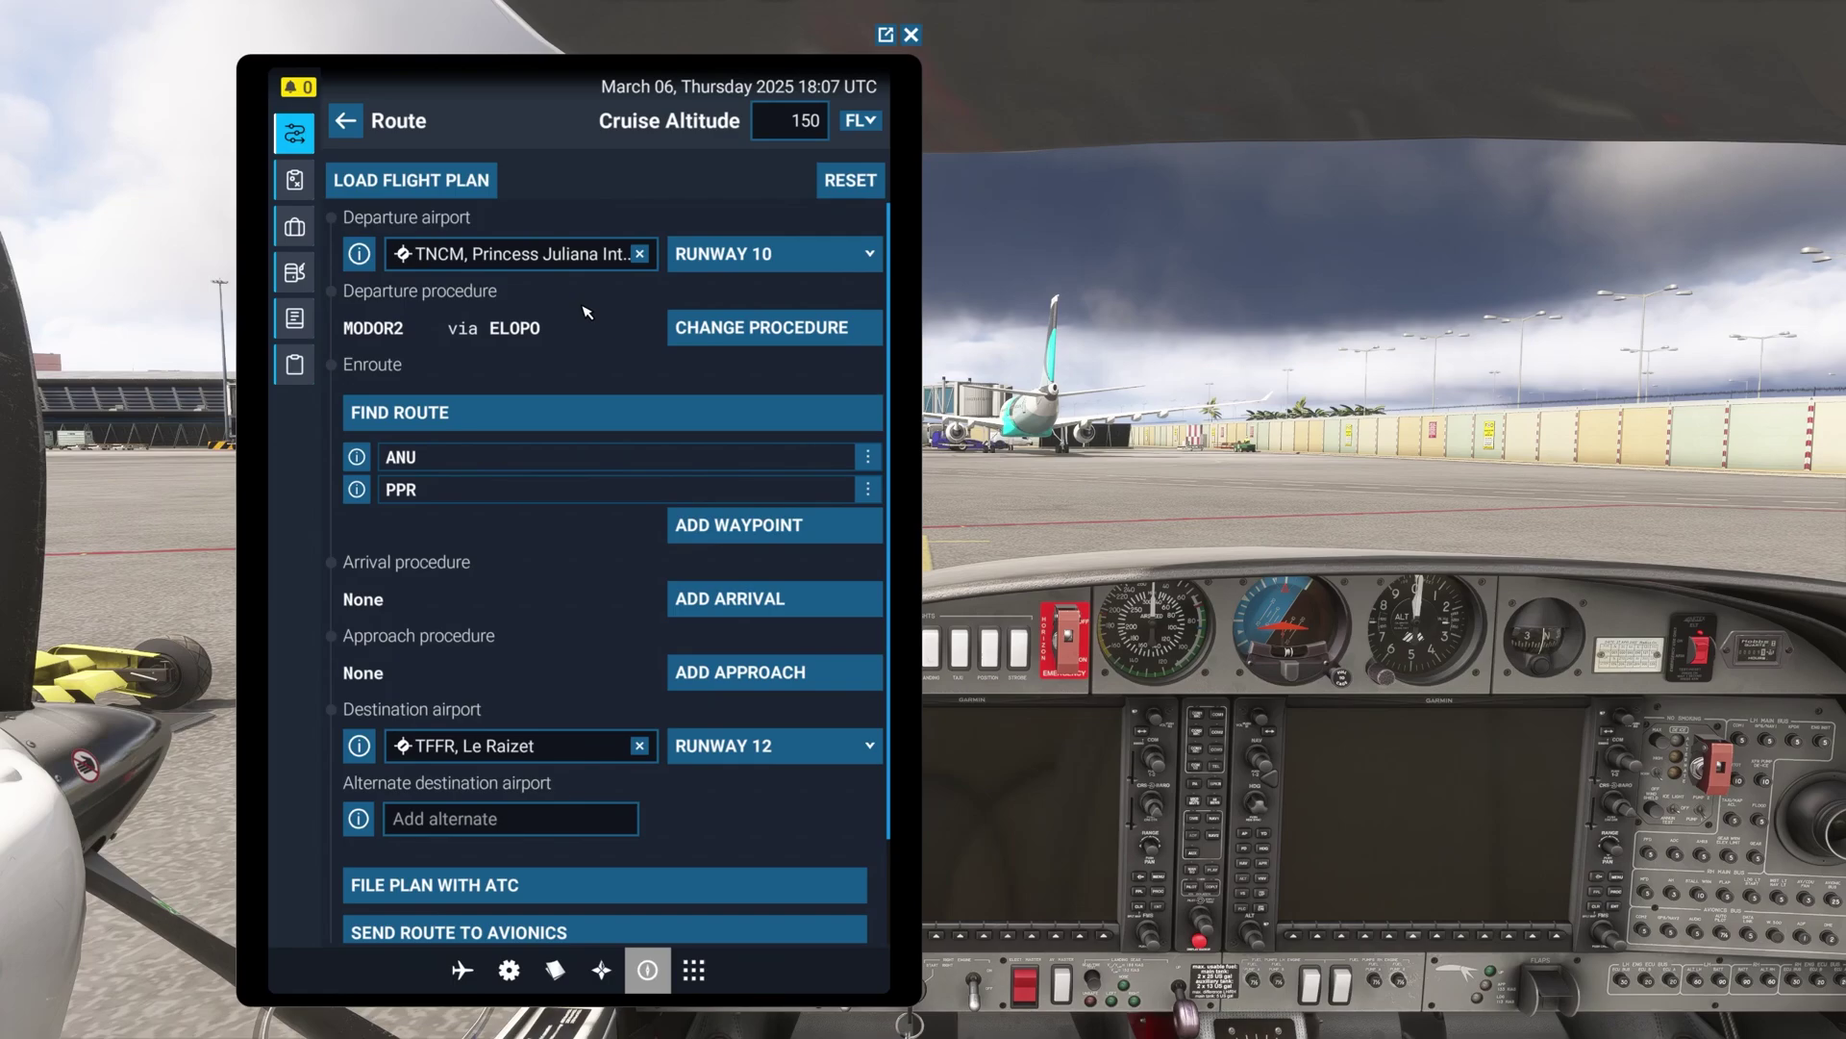
pyautogui.scroll(-2, 586, 313)
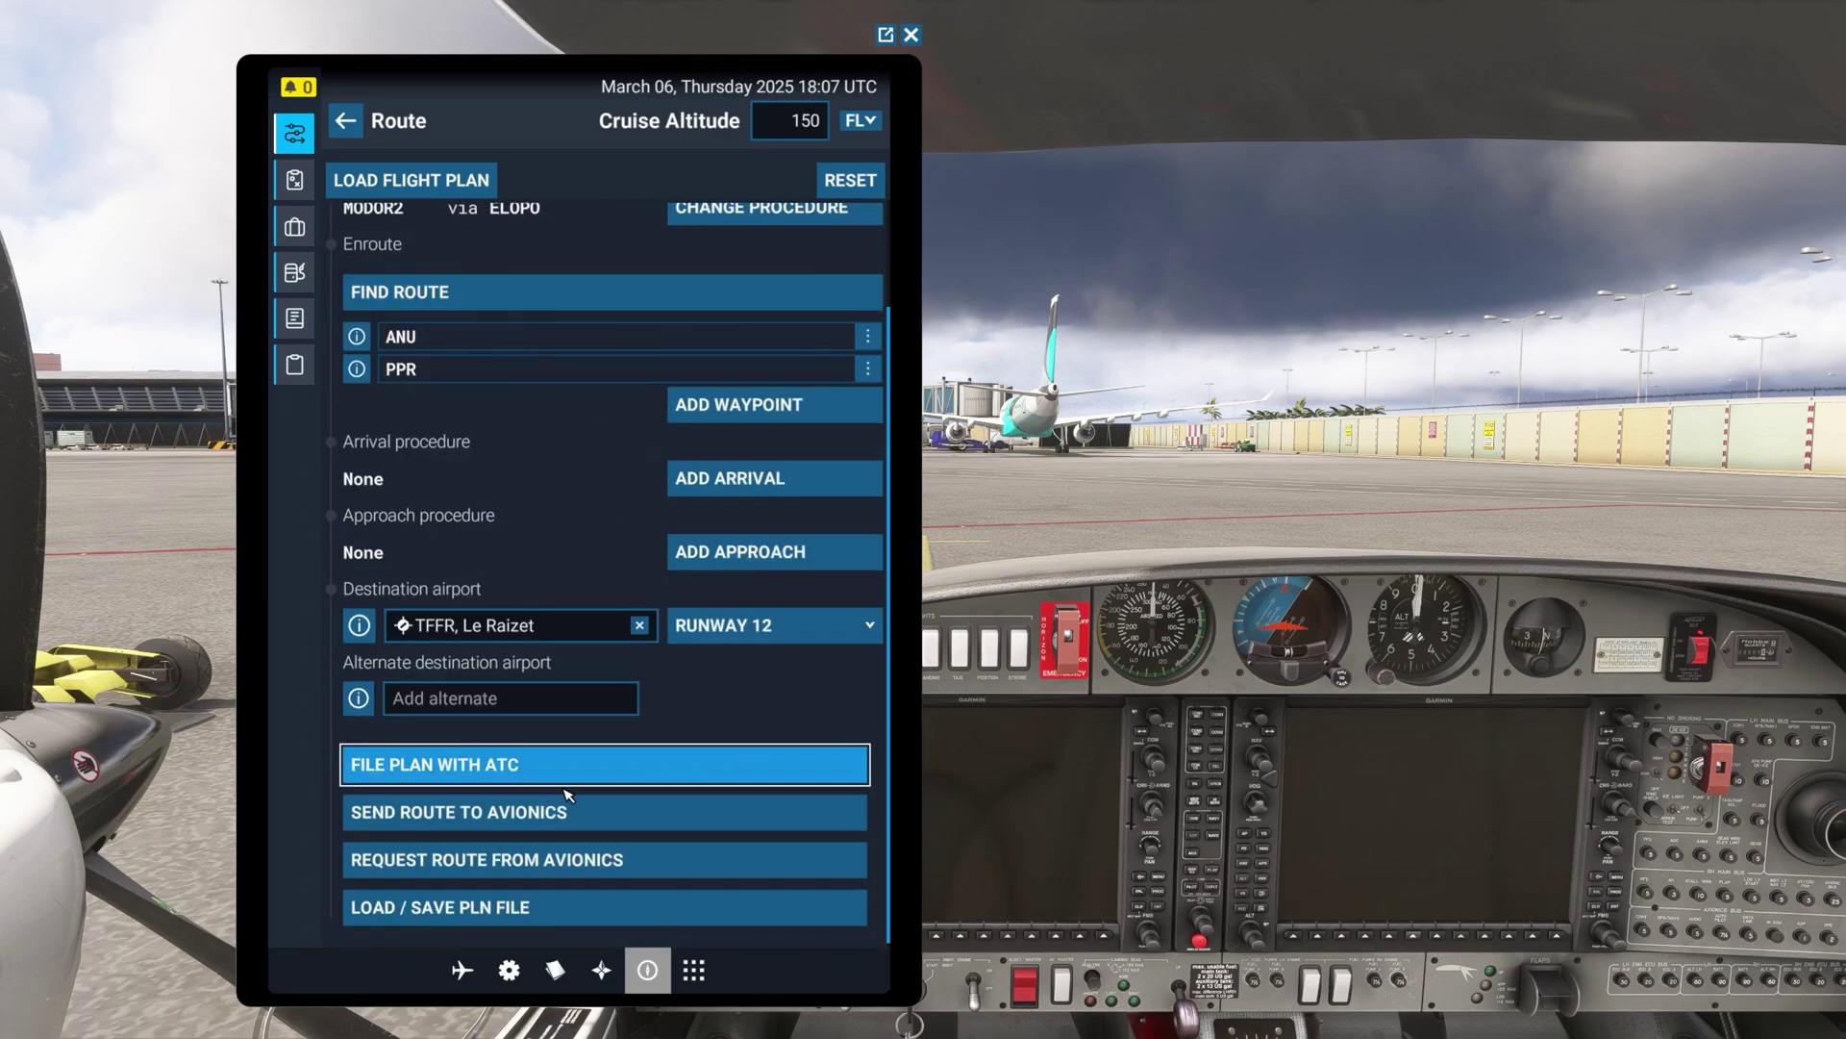
pyautogui.click(495, 824)
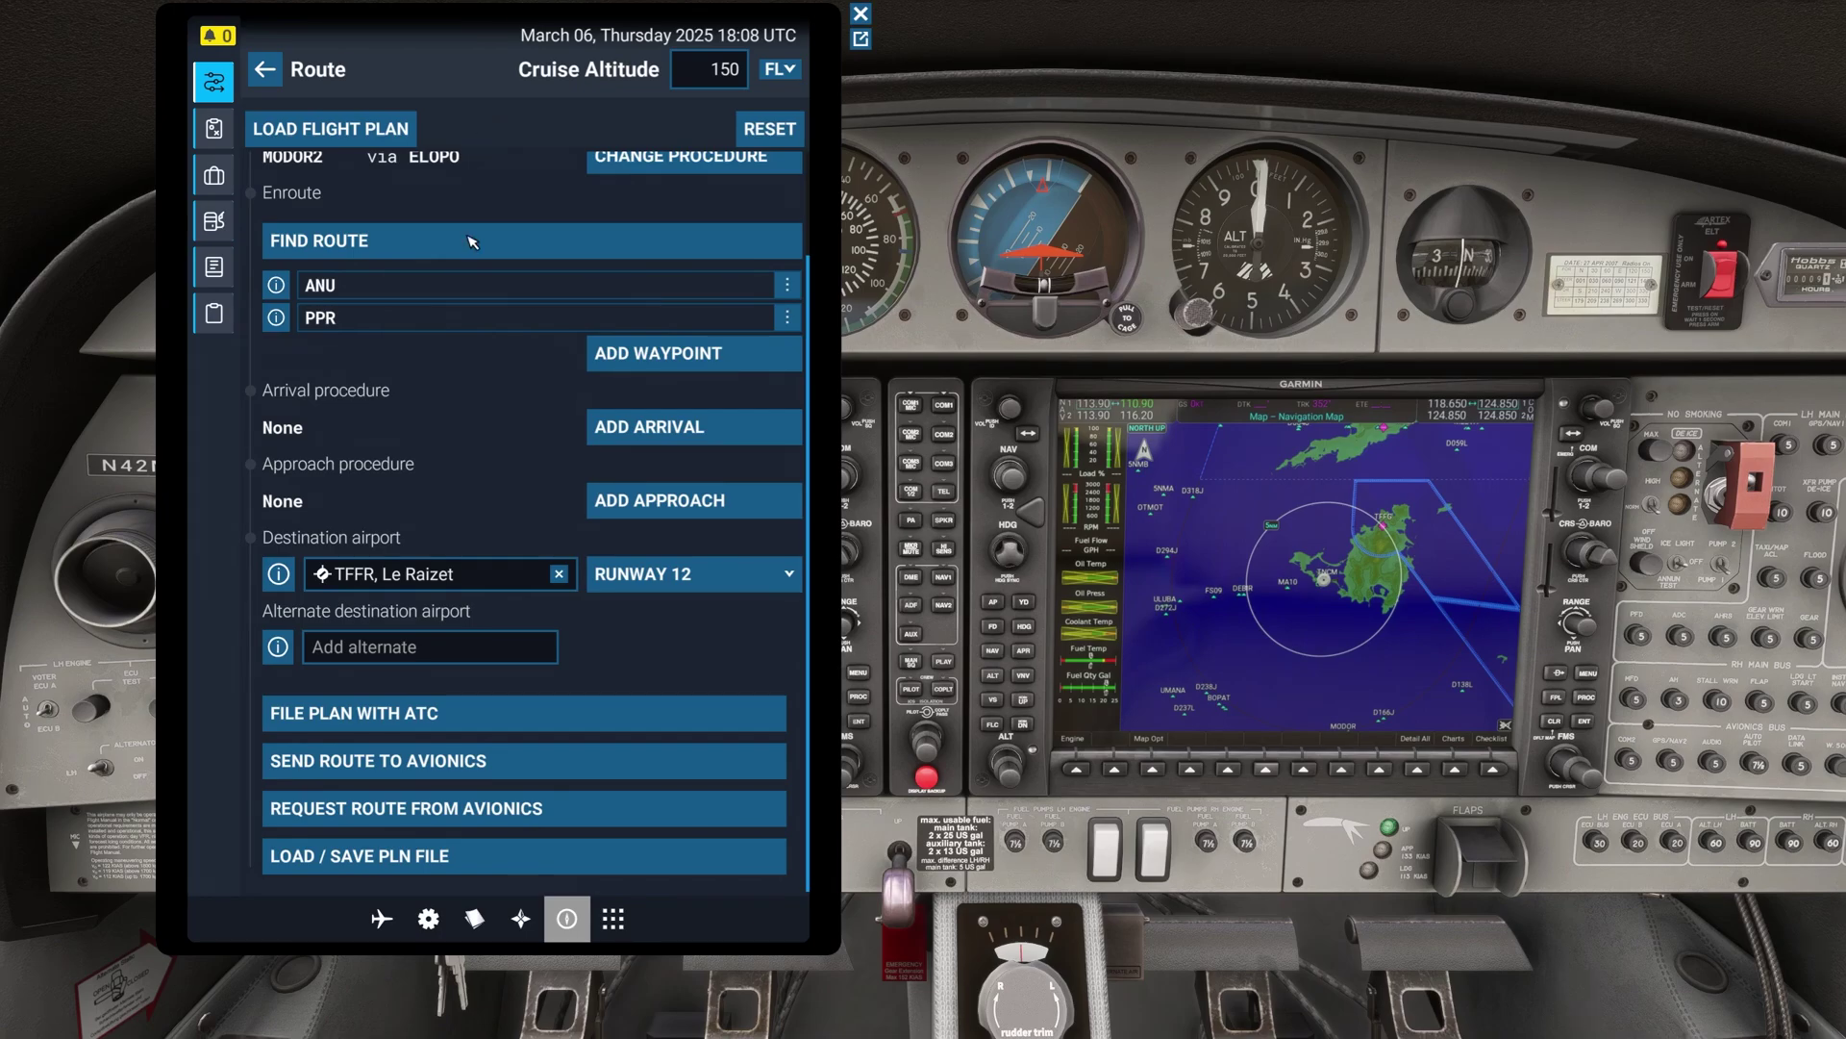
pyautogui.scroll(2, 499, 475)
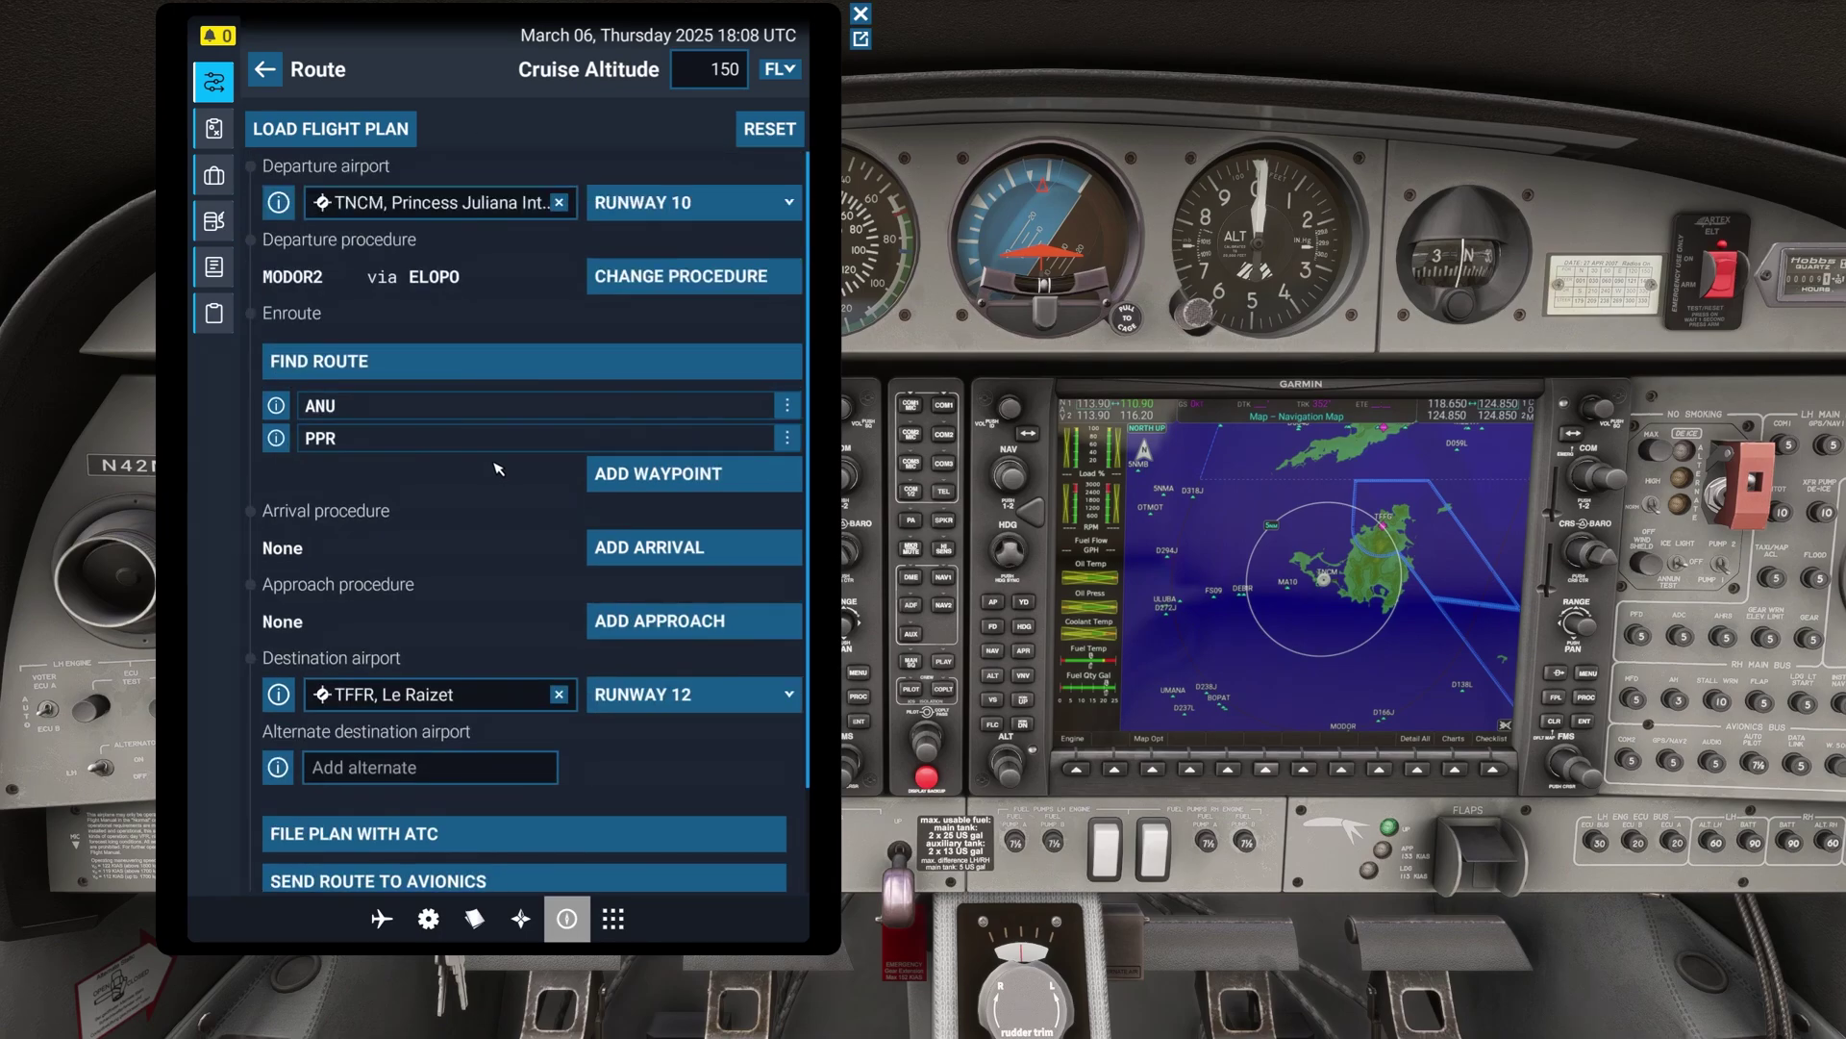
pyautogui.scroll(-2, 462, 358)
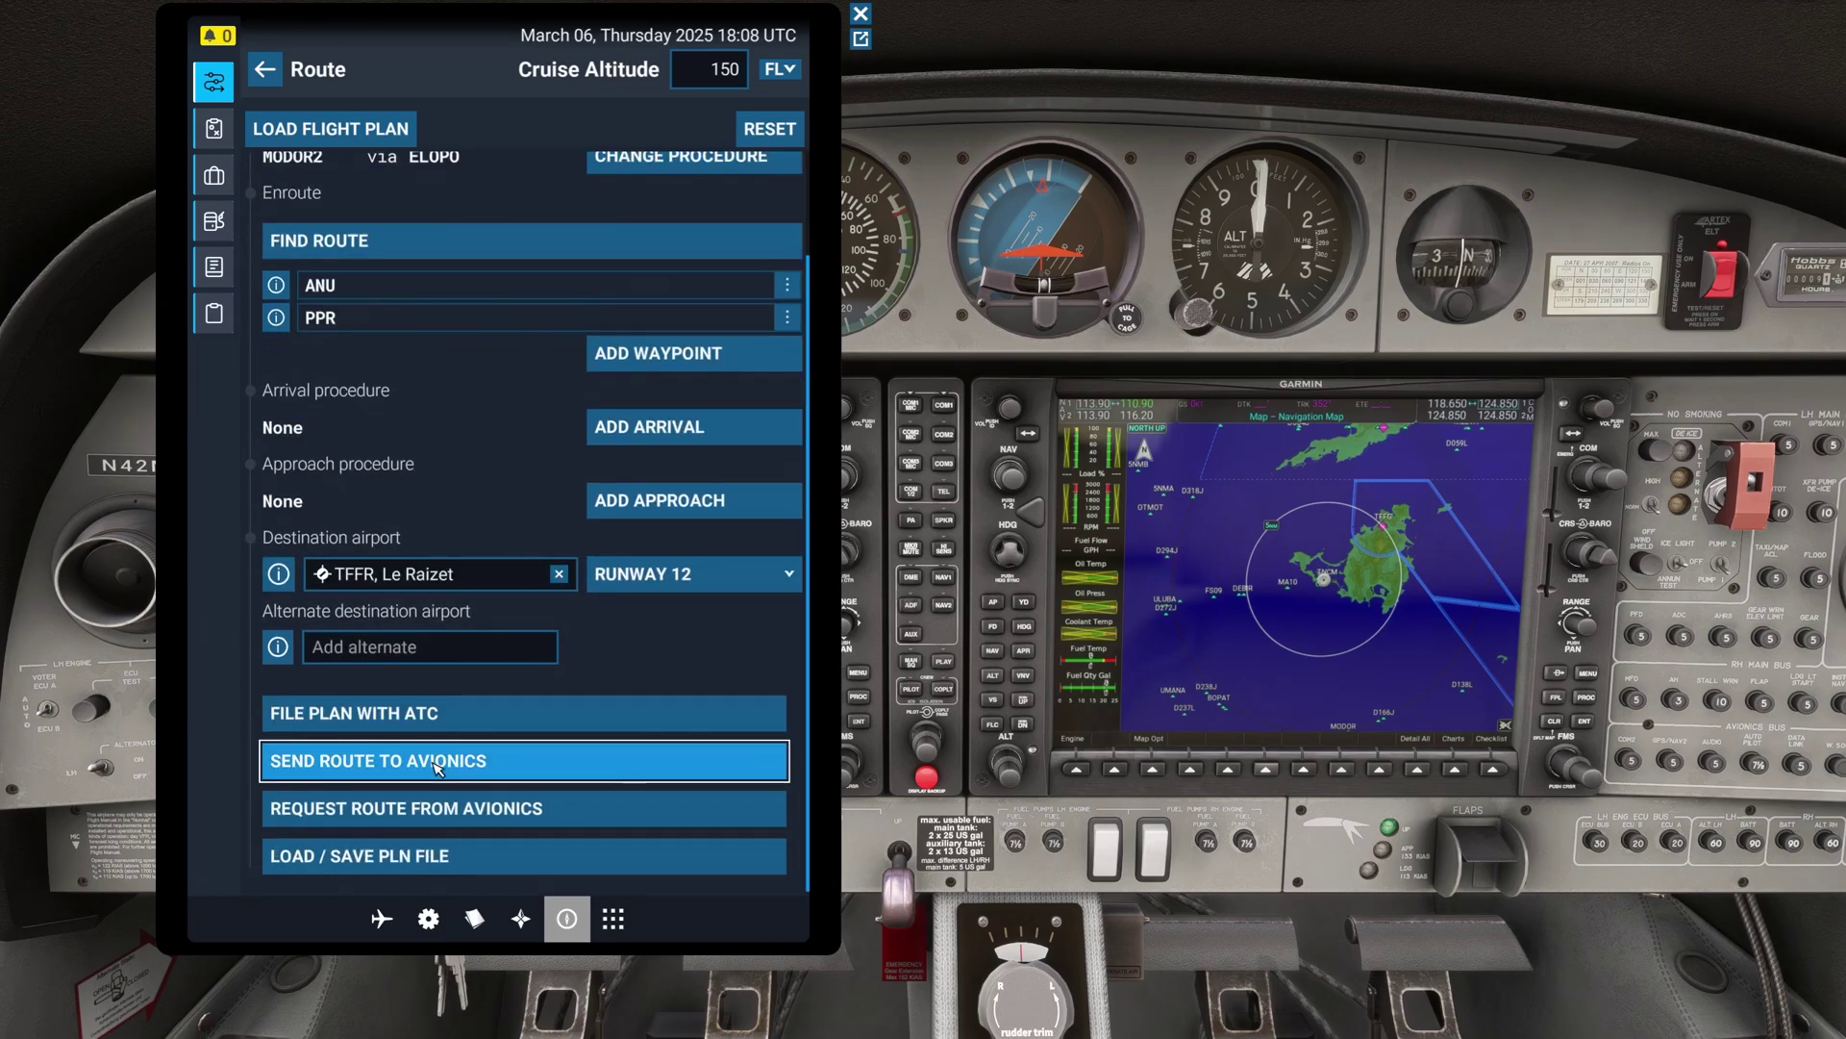
pyautogui.click(437, 767)
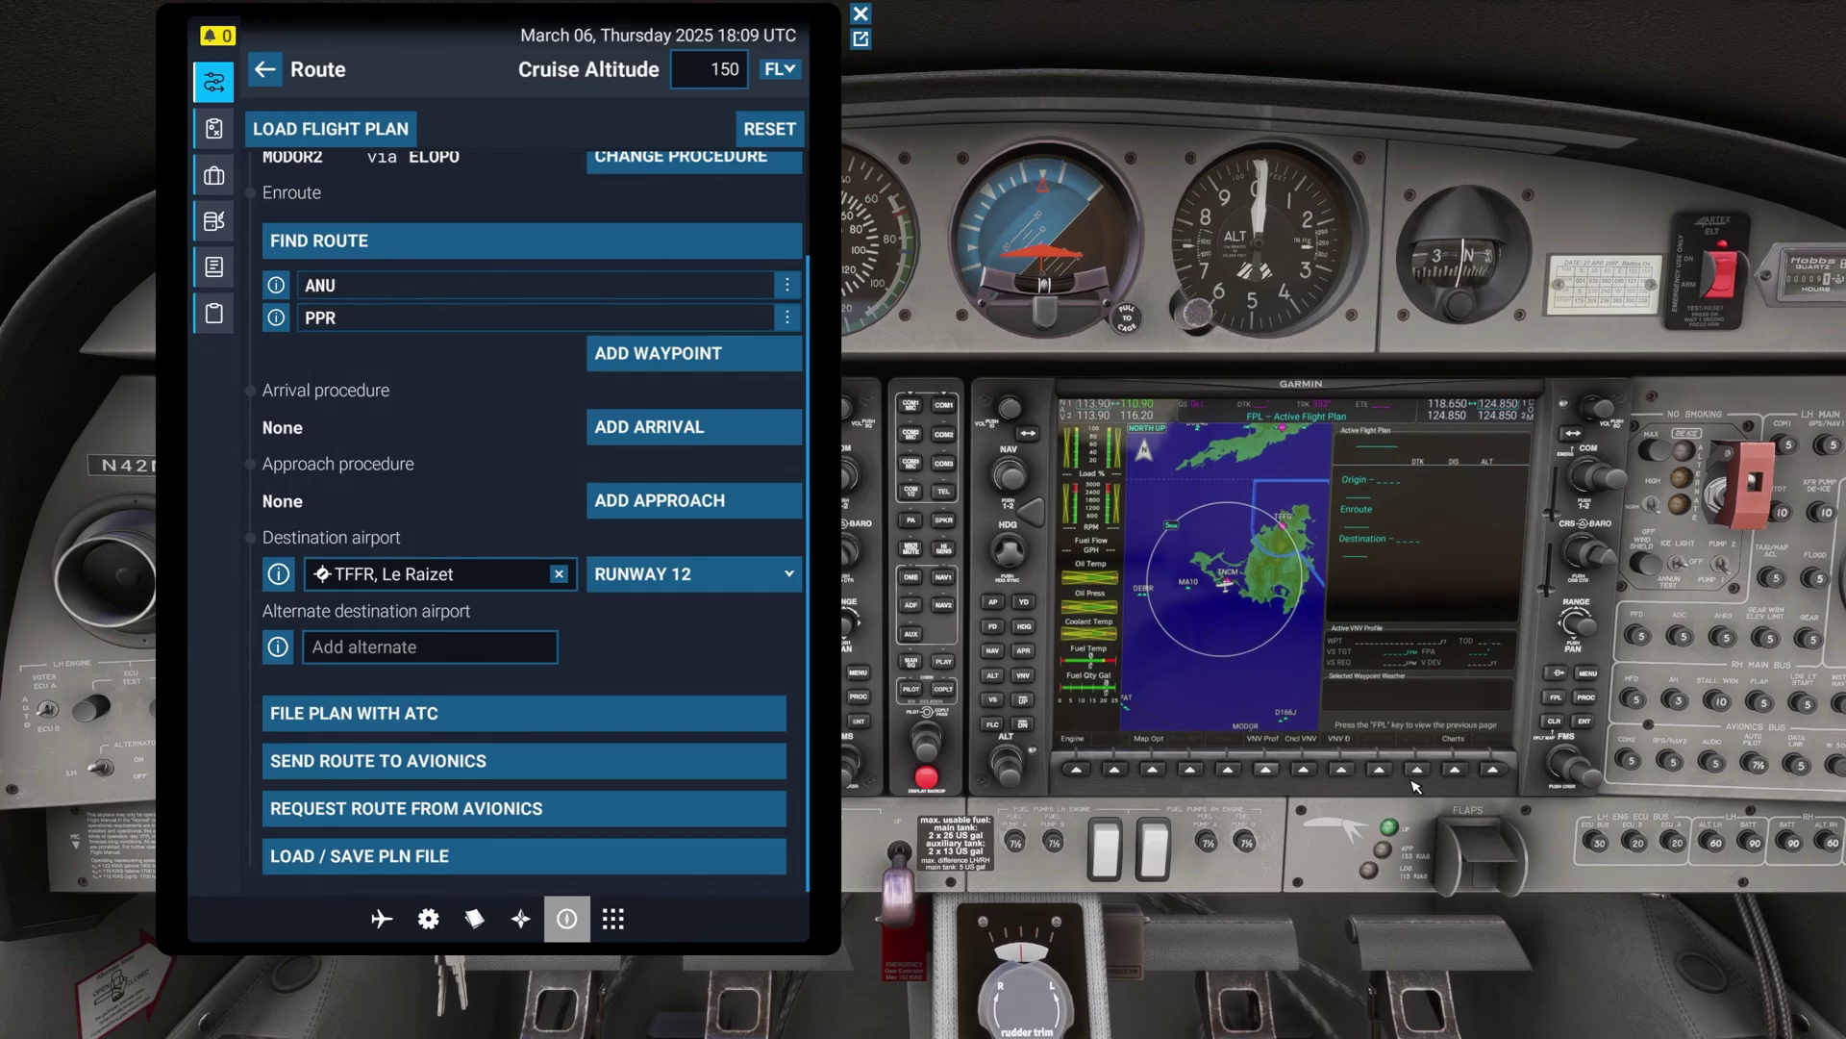
pyautogui.click(1557, 699)
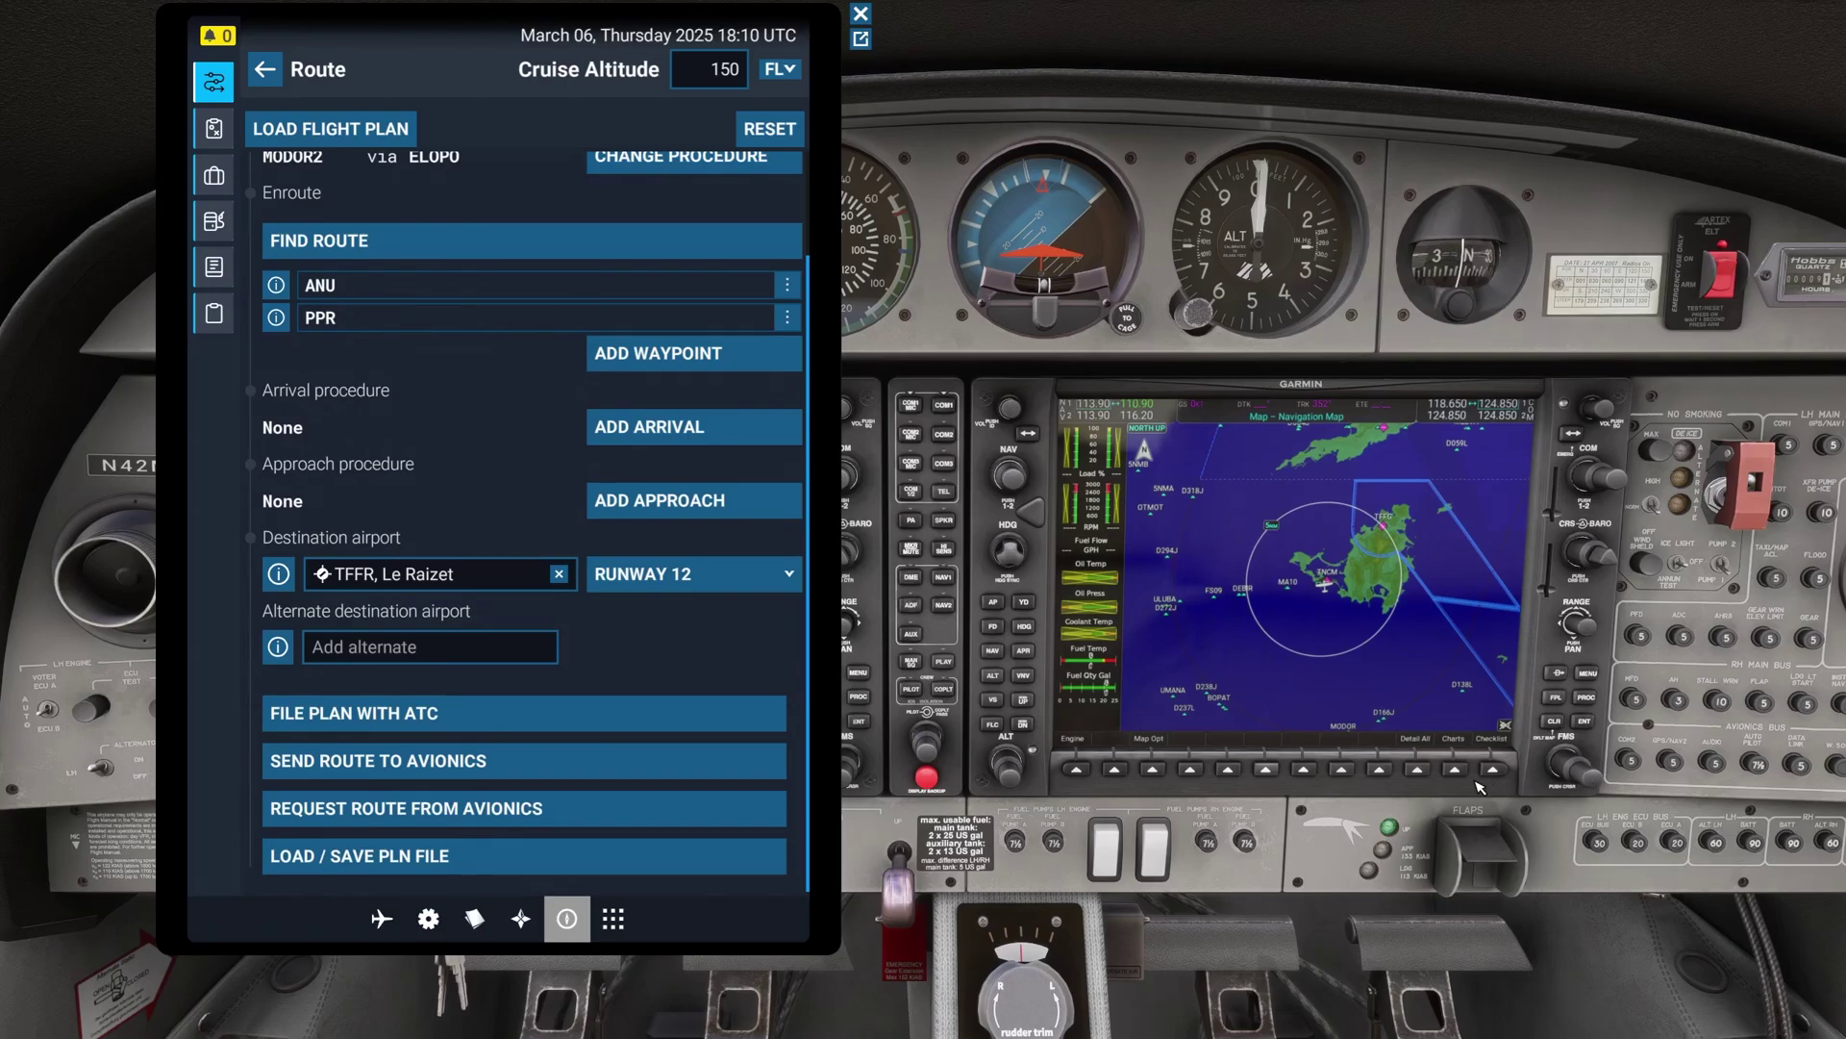
# Step: Display the TNCM RNAV (GNSS) RWY 10 approach chart on the G1000 with its chart options
pyautogui.click(1458, 772)
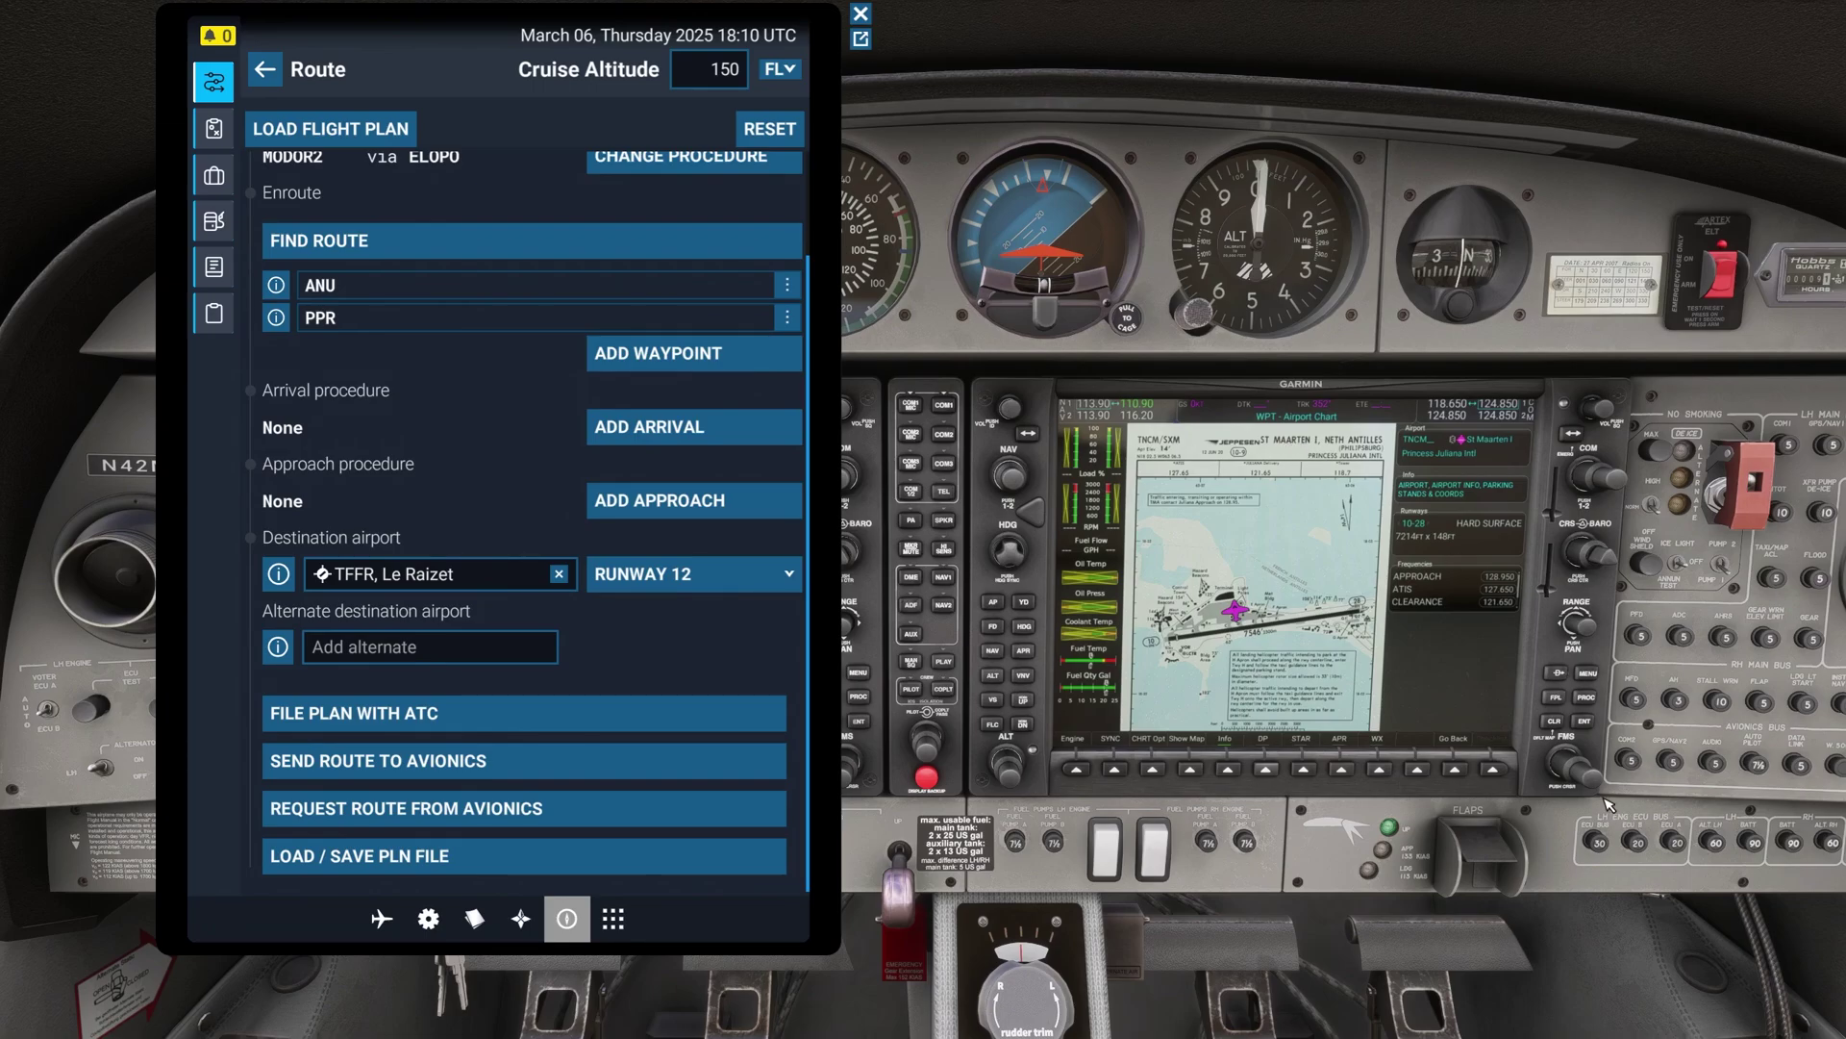
pyautogui.click(1601, 784)
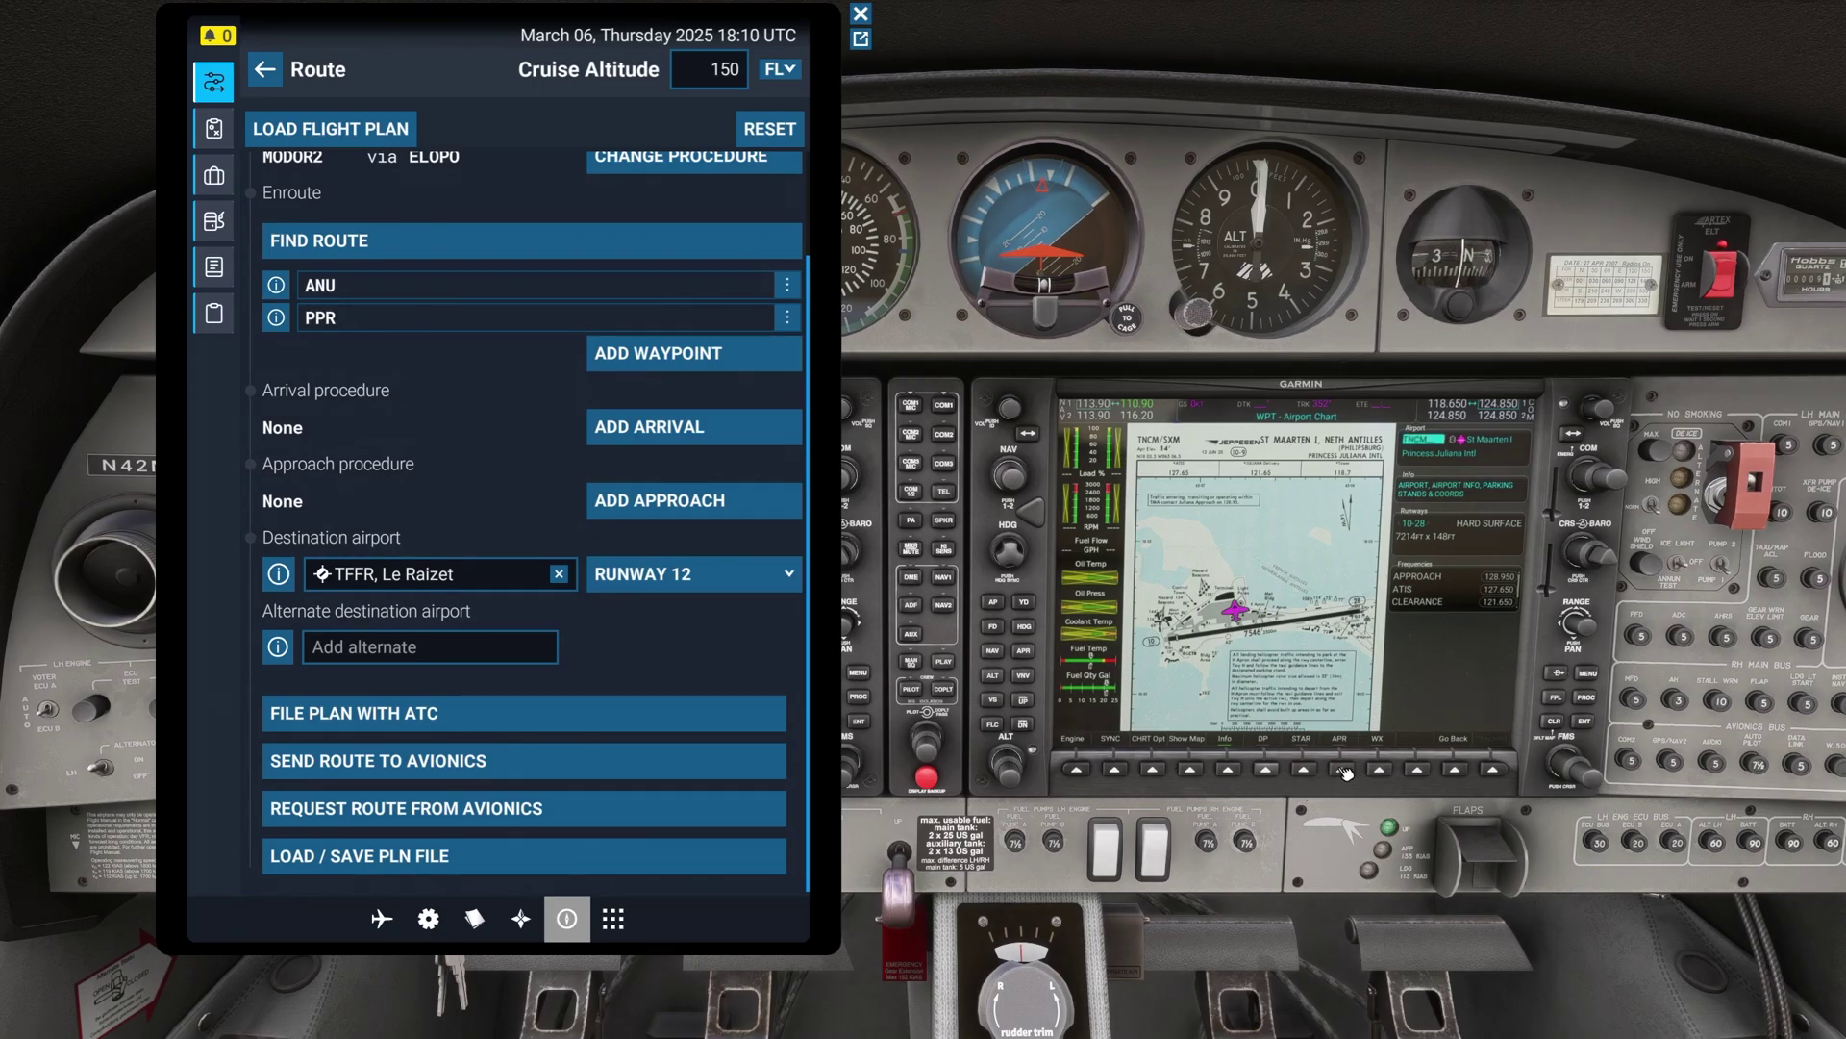
pyautogui.click(1342, 770)
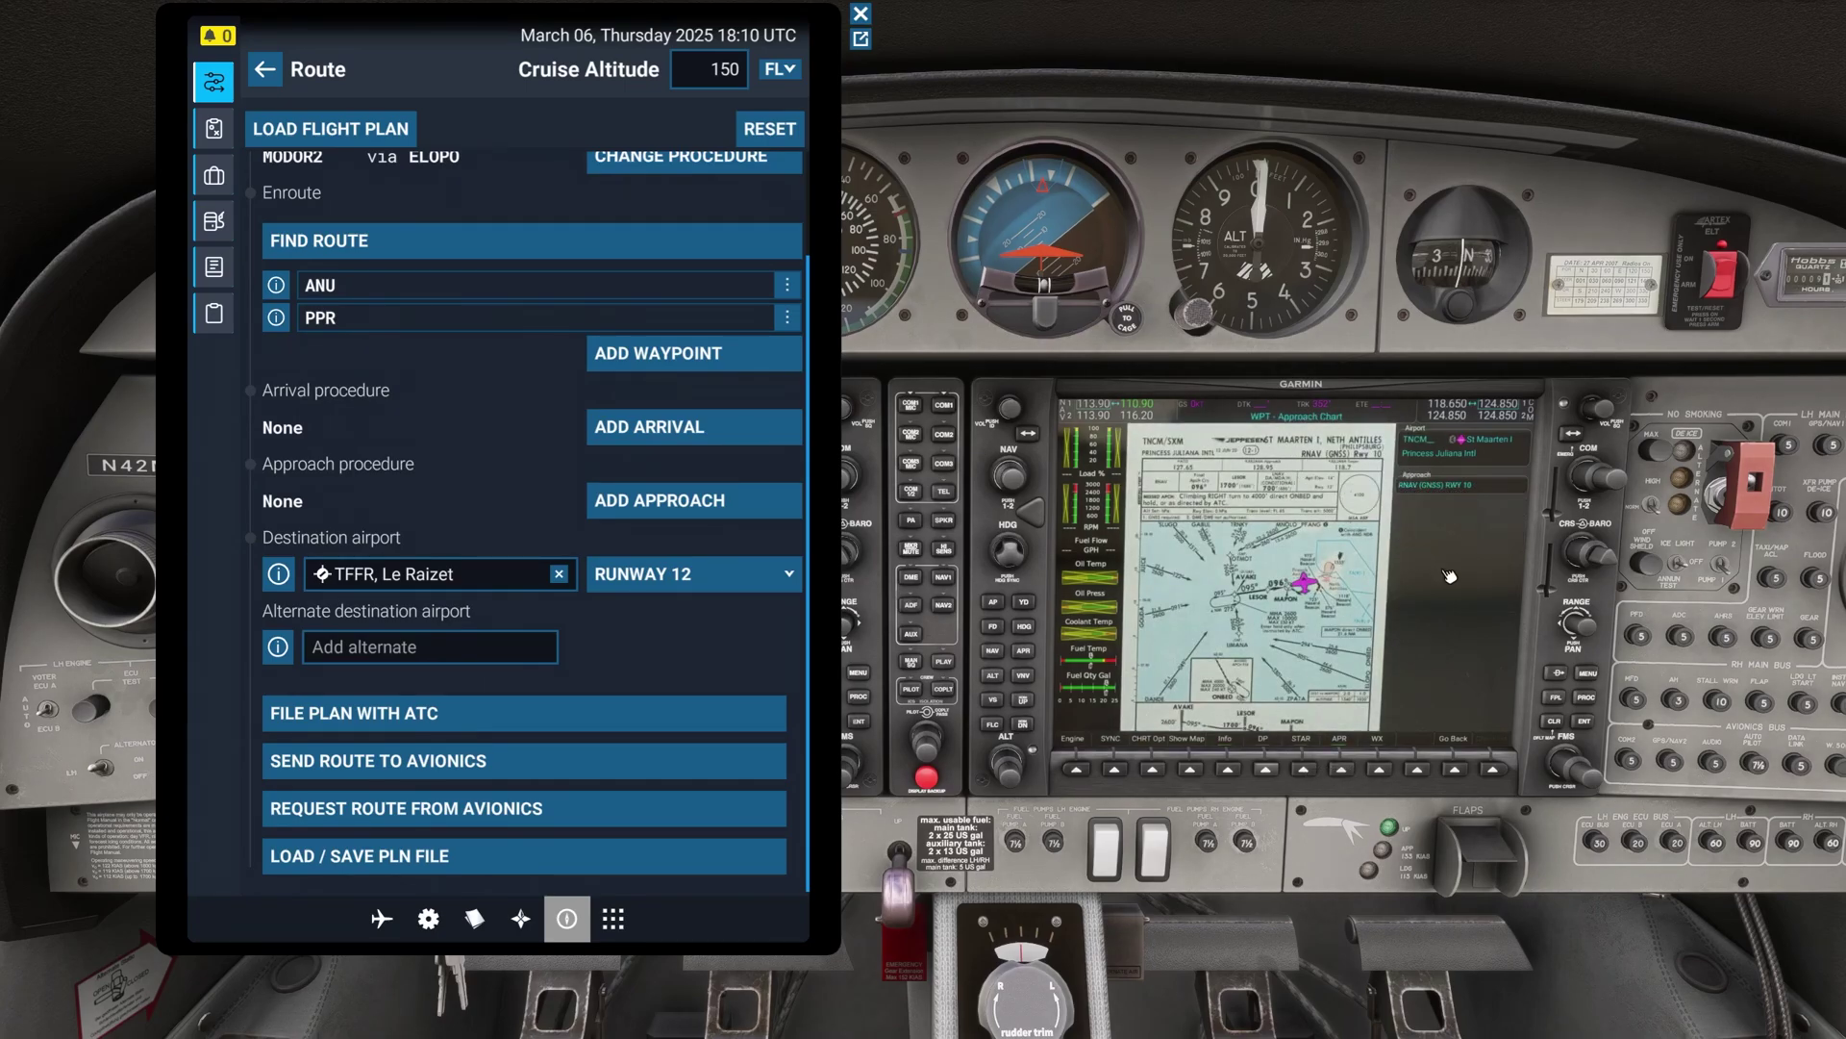
pyautogui.click(1157, 772)
# Step: View the approach chart's header, plan, profile and minimums, then go back to the navigation map
pyautogui.click(1194, 769)
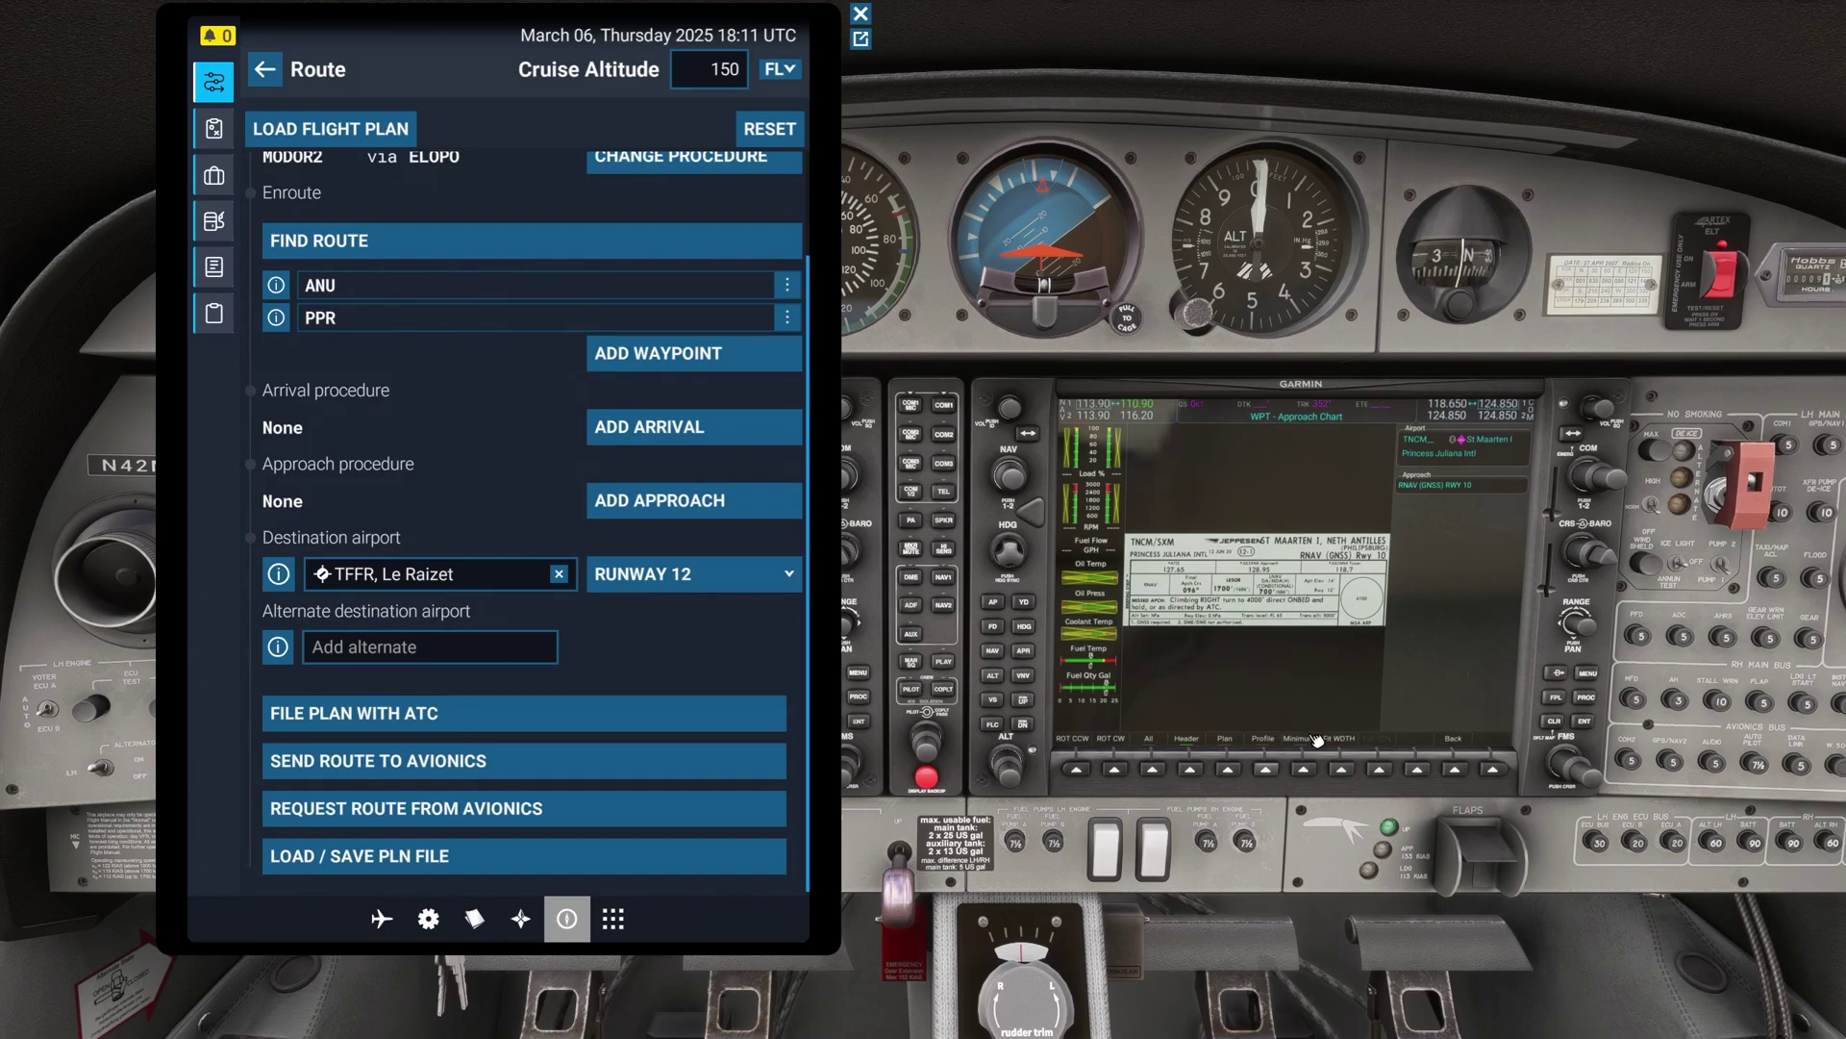
pyautogui.click(1230, 769)
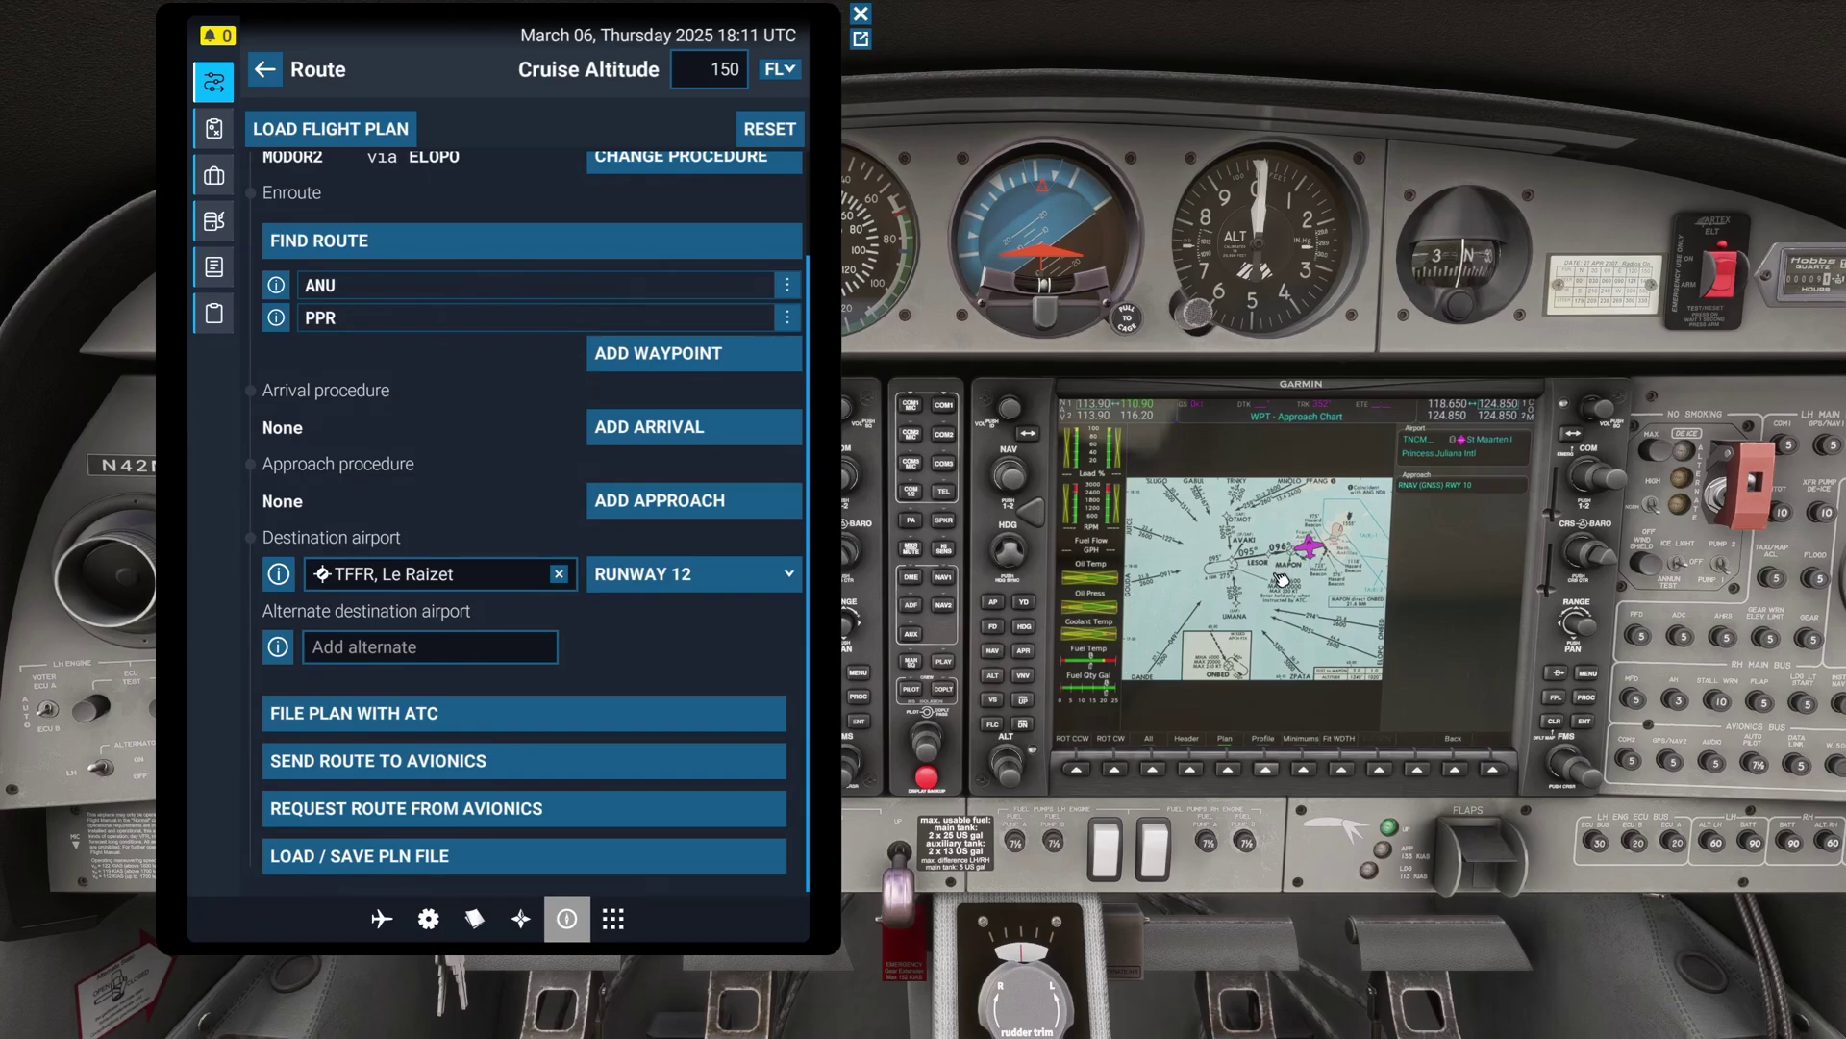
pyautogui.click(1268, 769)
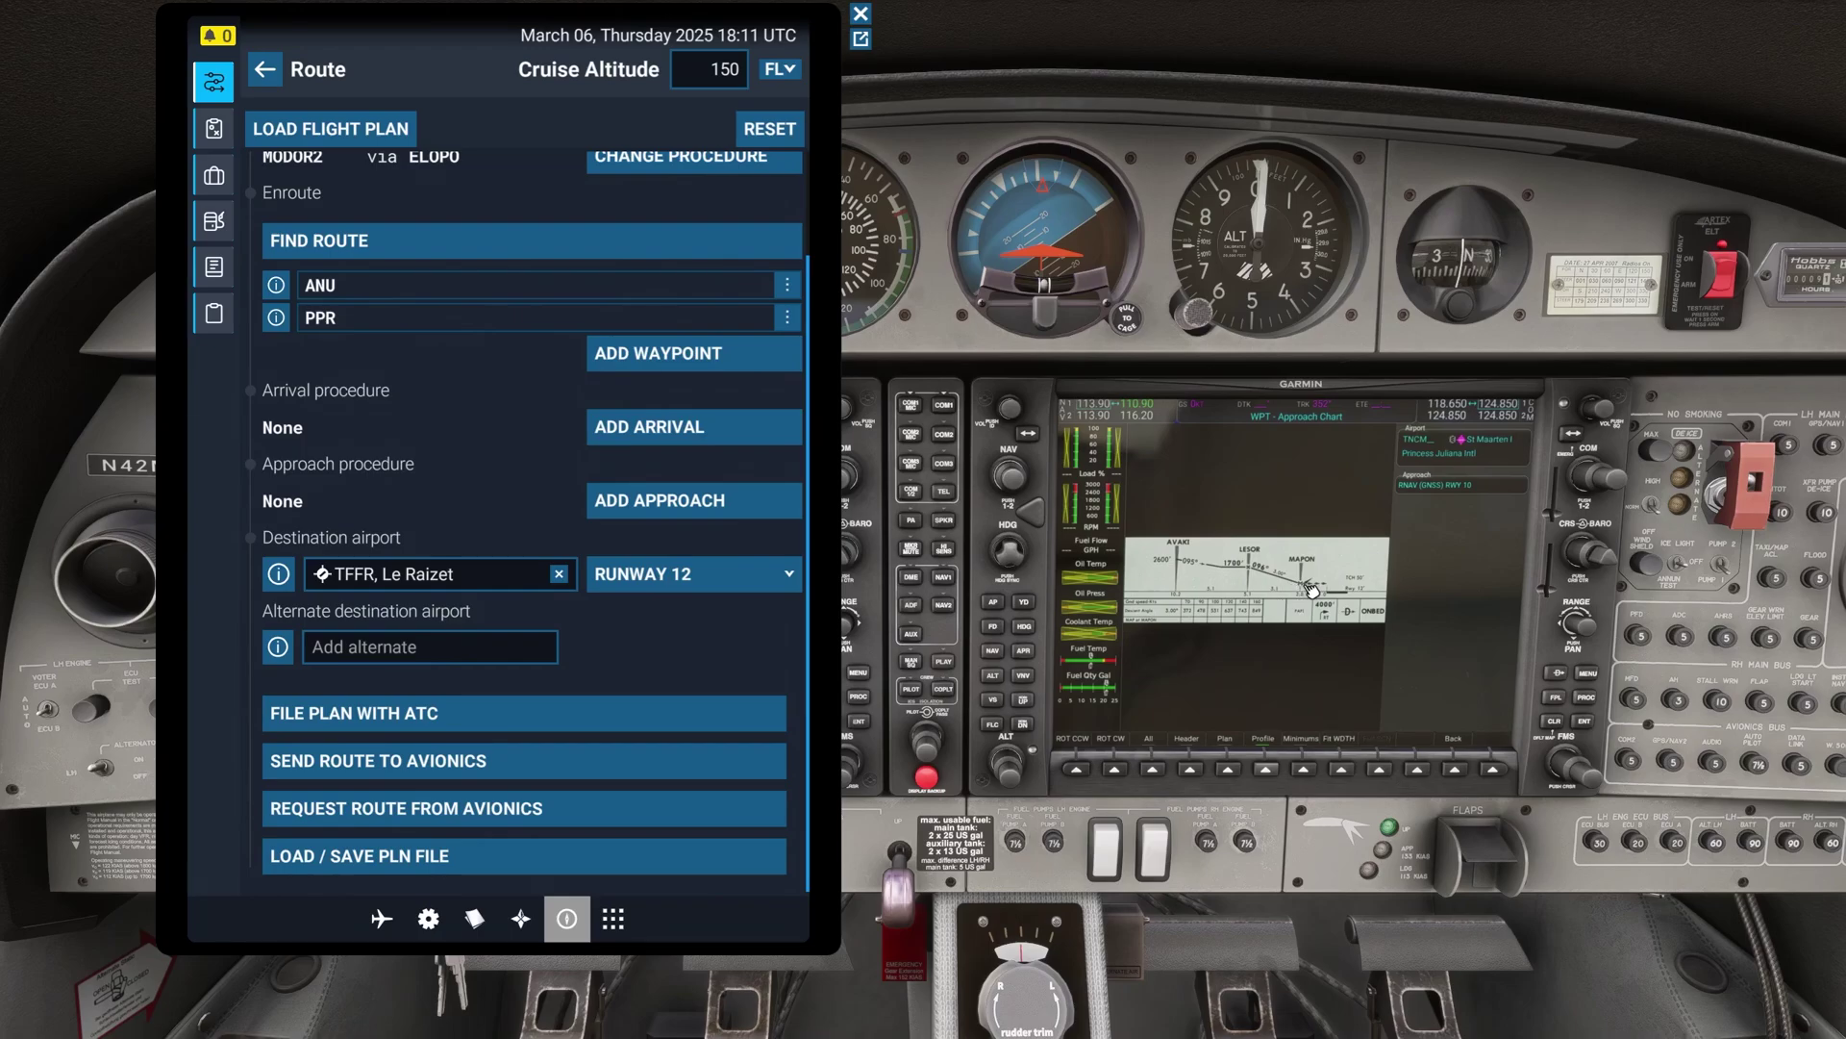
pyautogui.click(1307, 768)
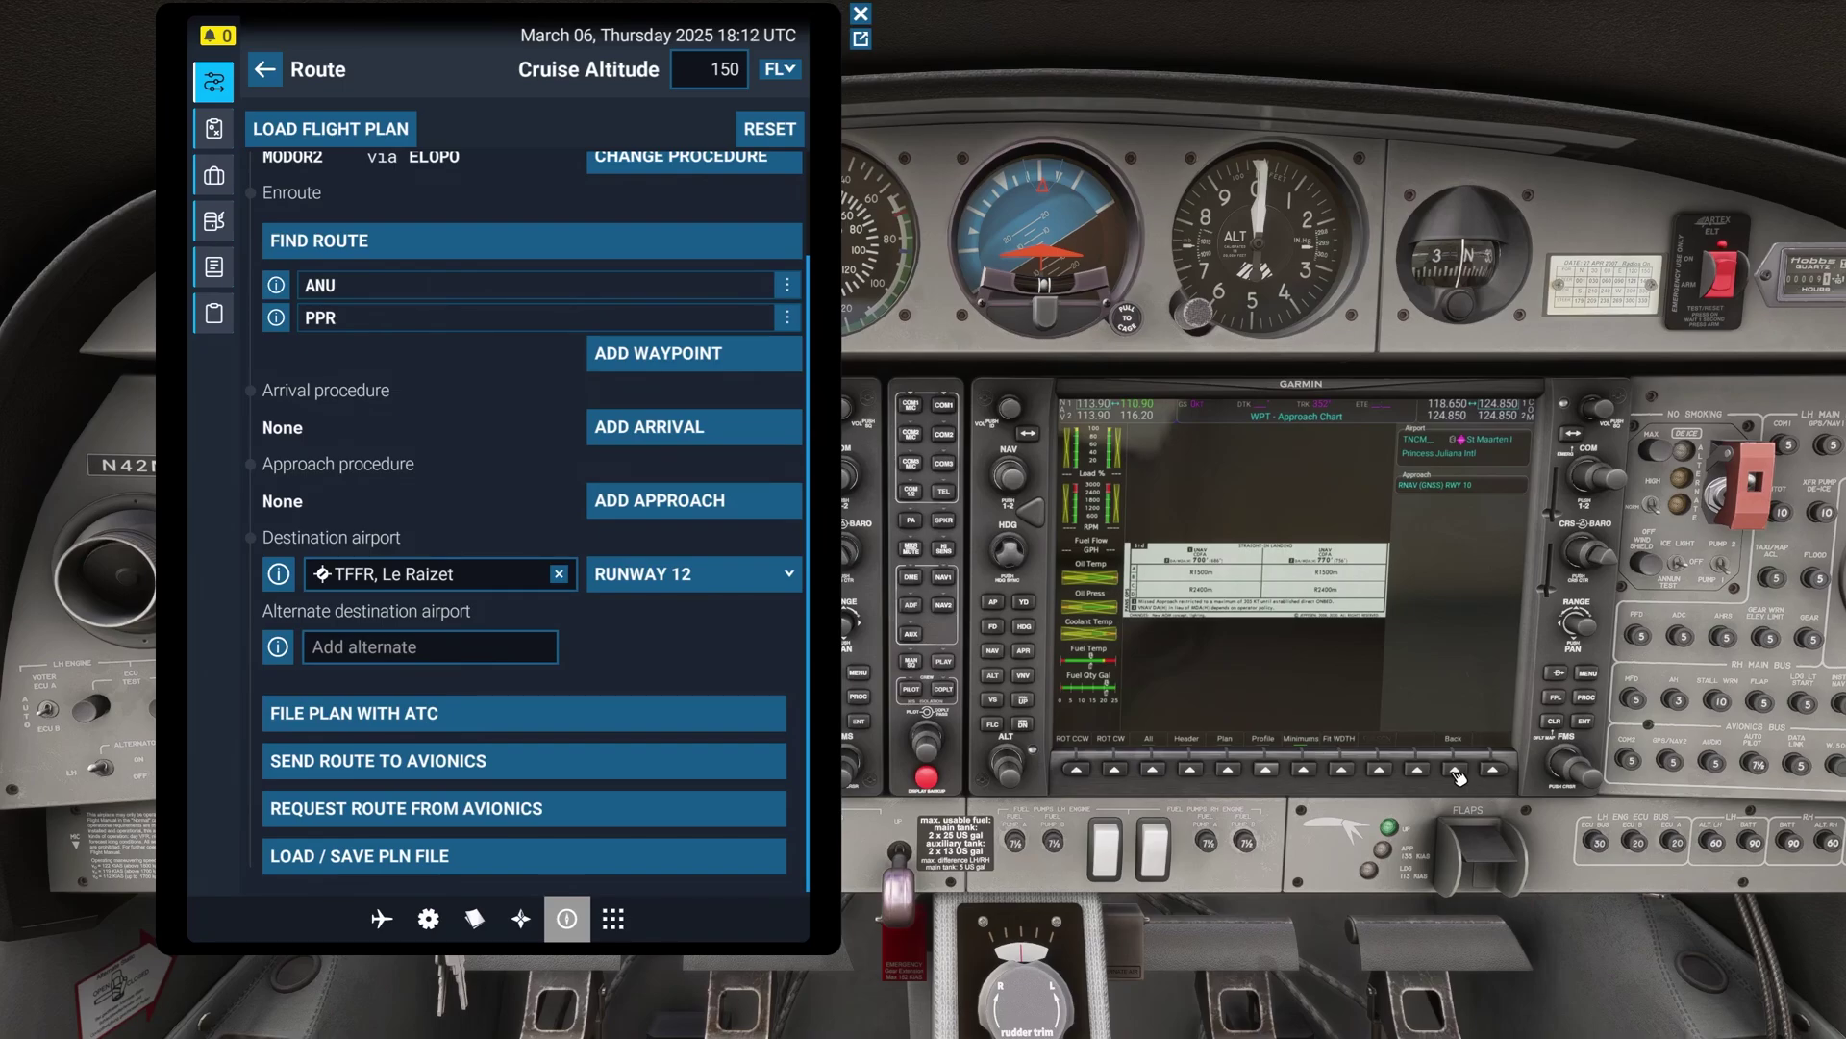
pyautogui.click(1455, 770)
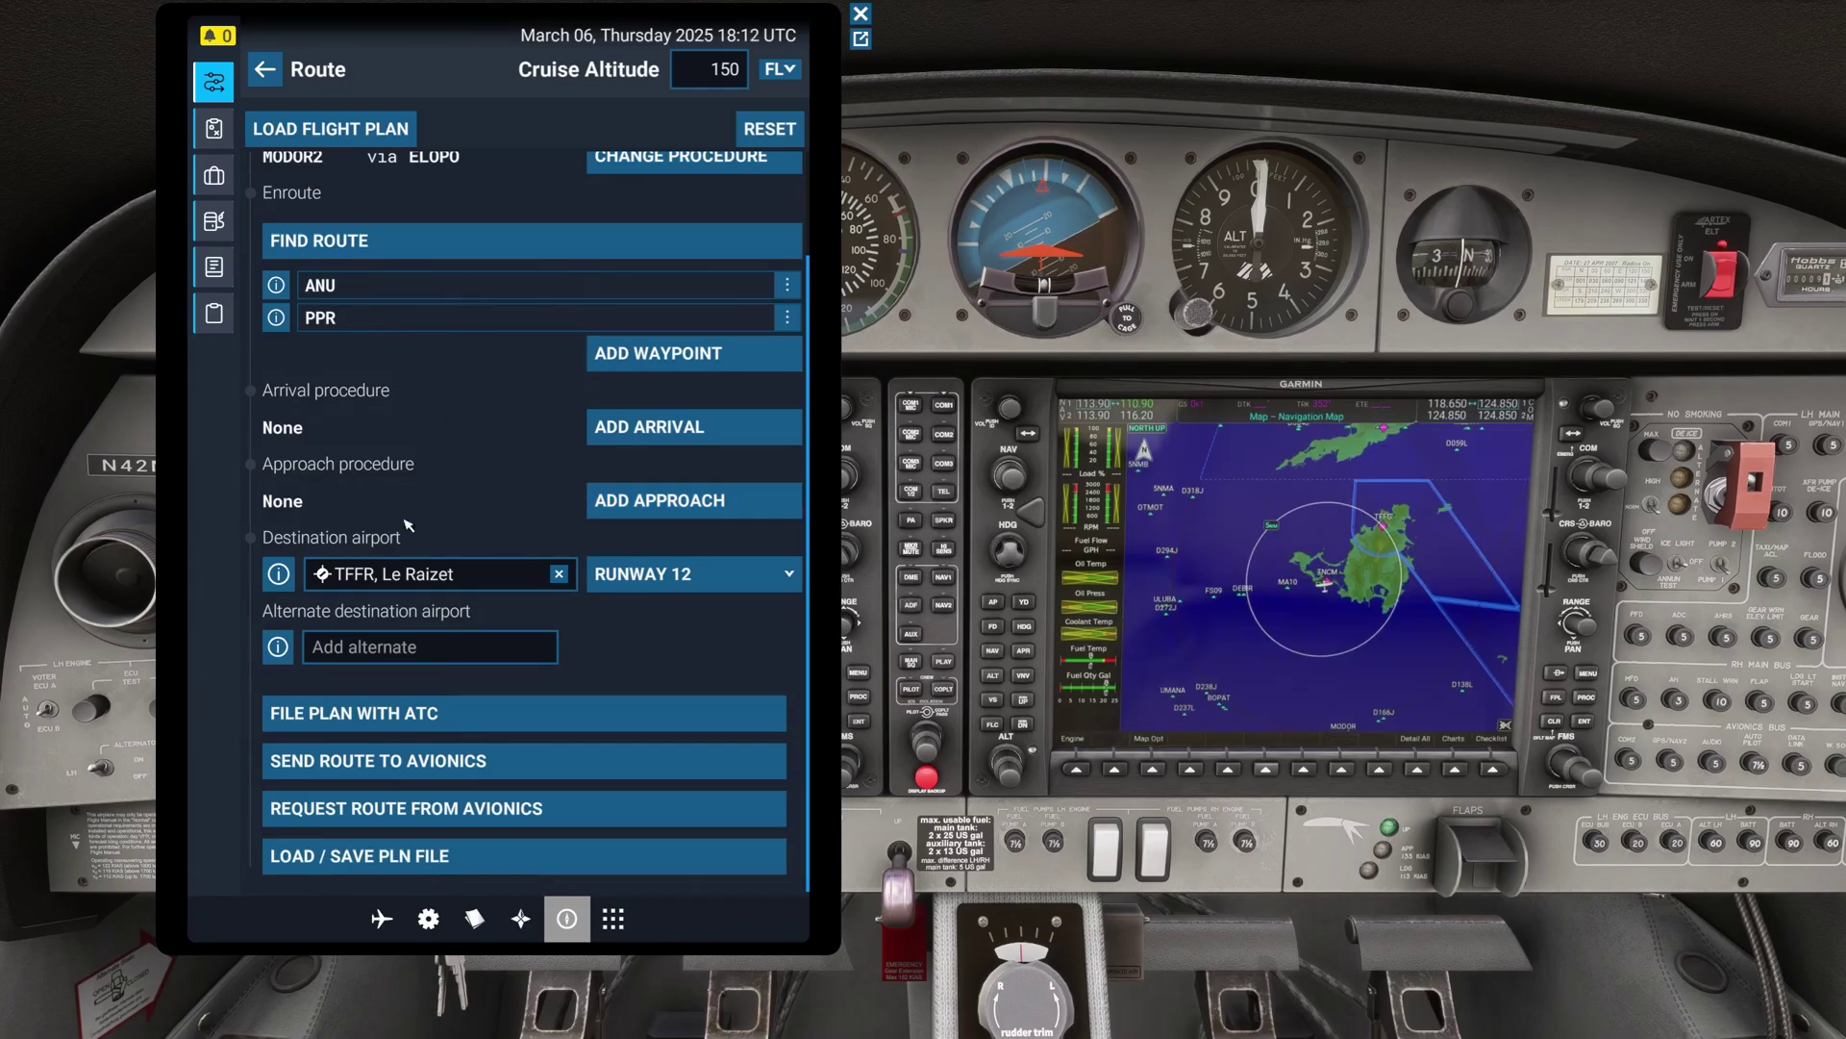
# Step: Show the SimBrief flight summary on the tablet and reach the G1000 Flight Plan Catalog
pyautogui.click(475, 918)
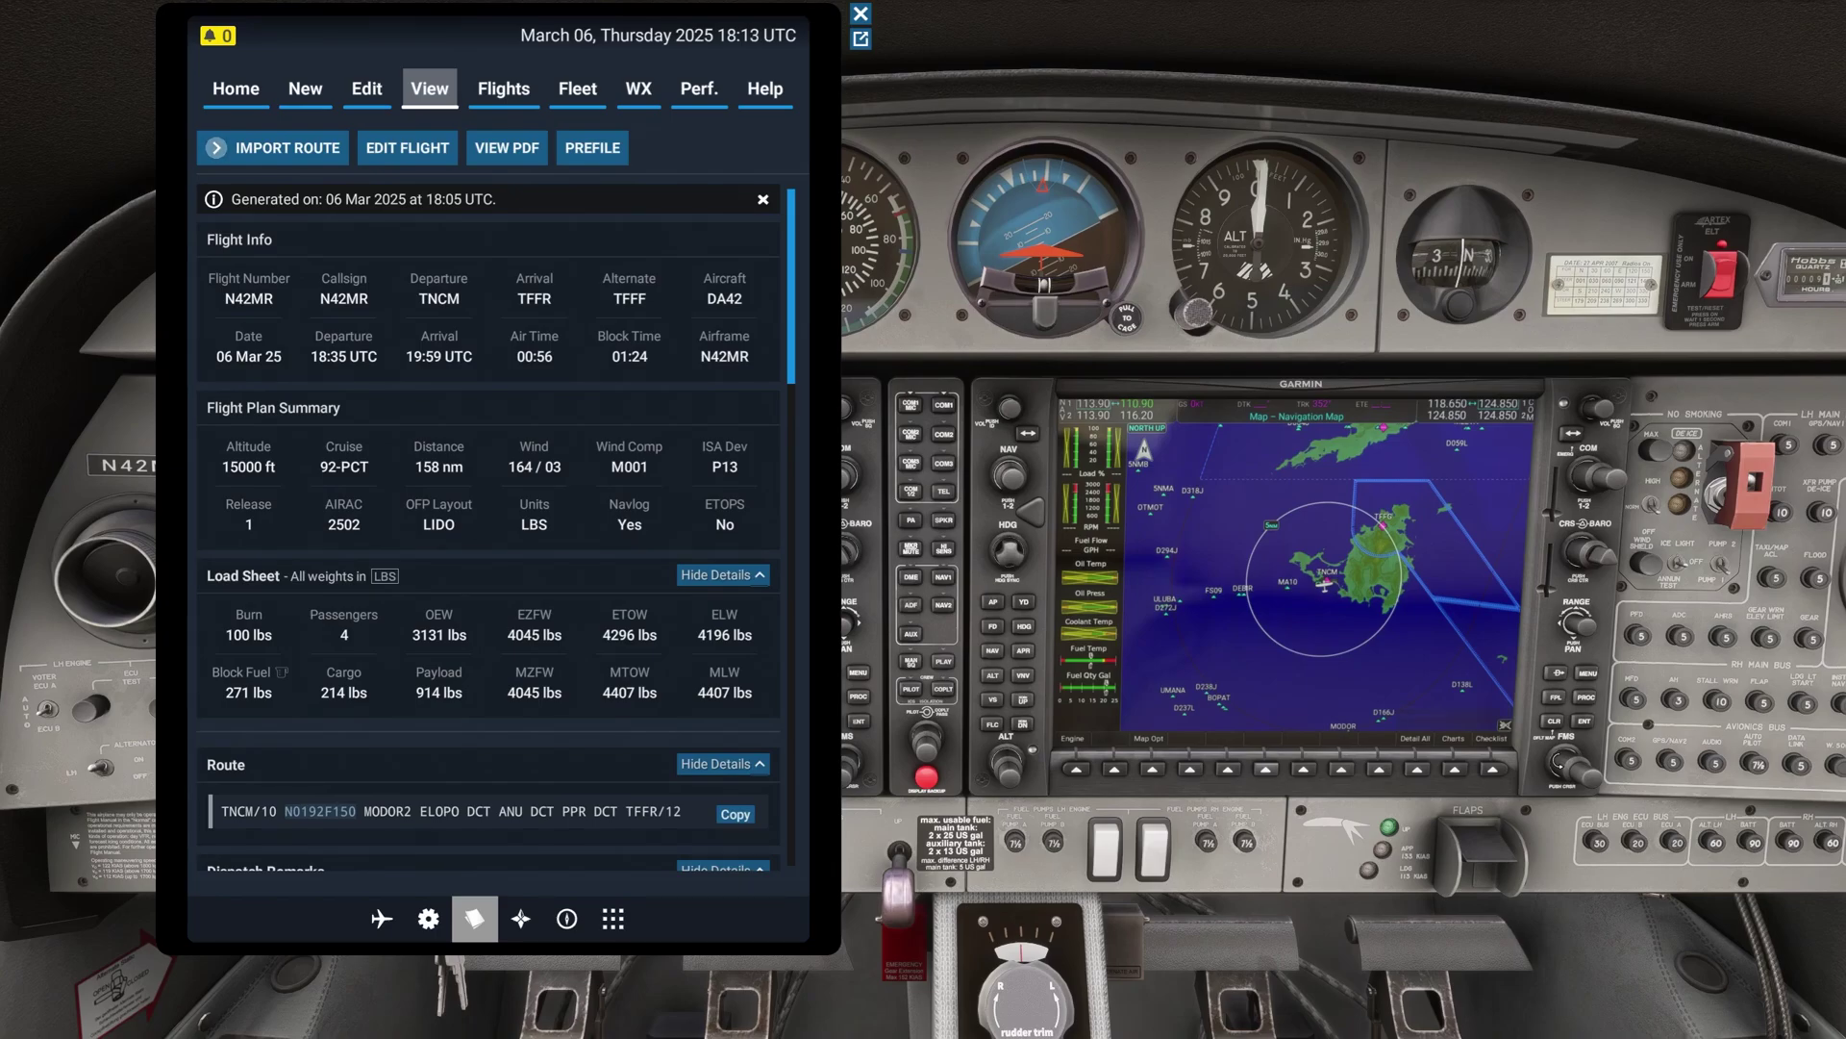
pyautogui.scroll(1, 1567, 765)
pyautogui.scroll(1, 1568, 764)
pyautogui.scroll(1, 1568, 764)
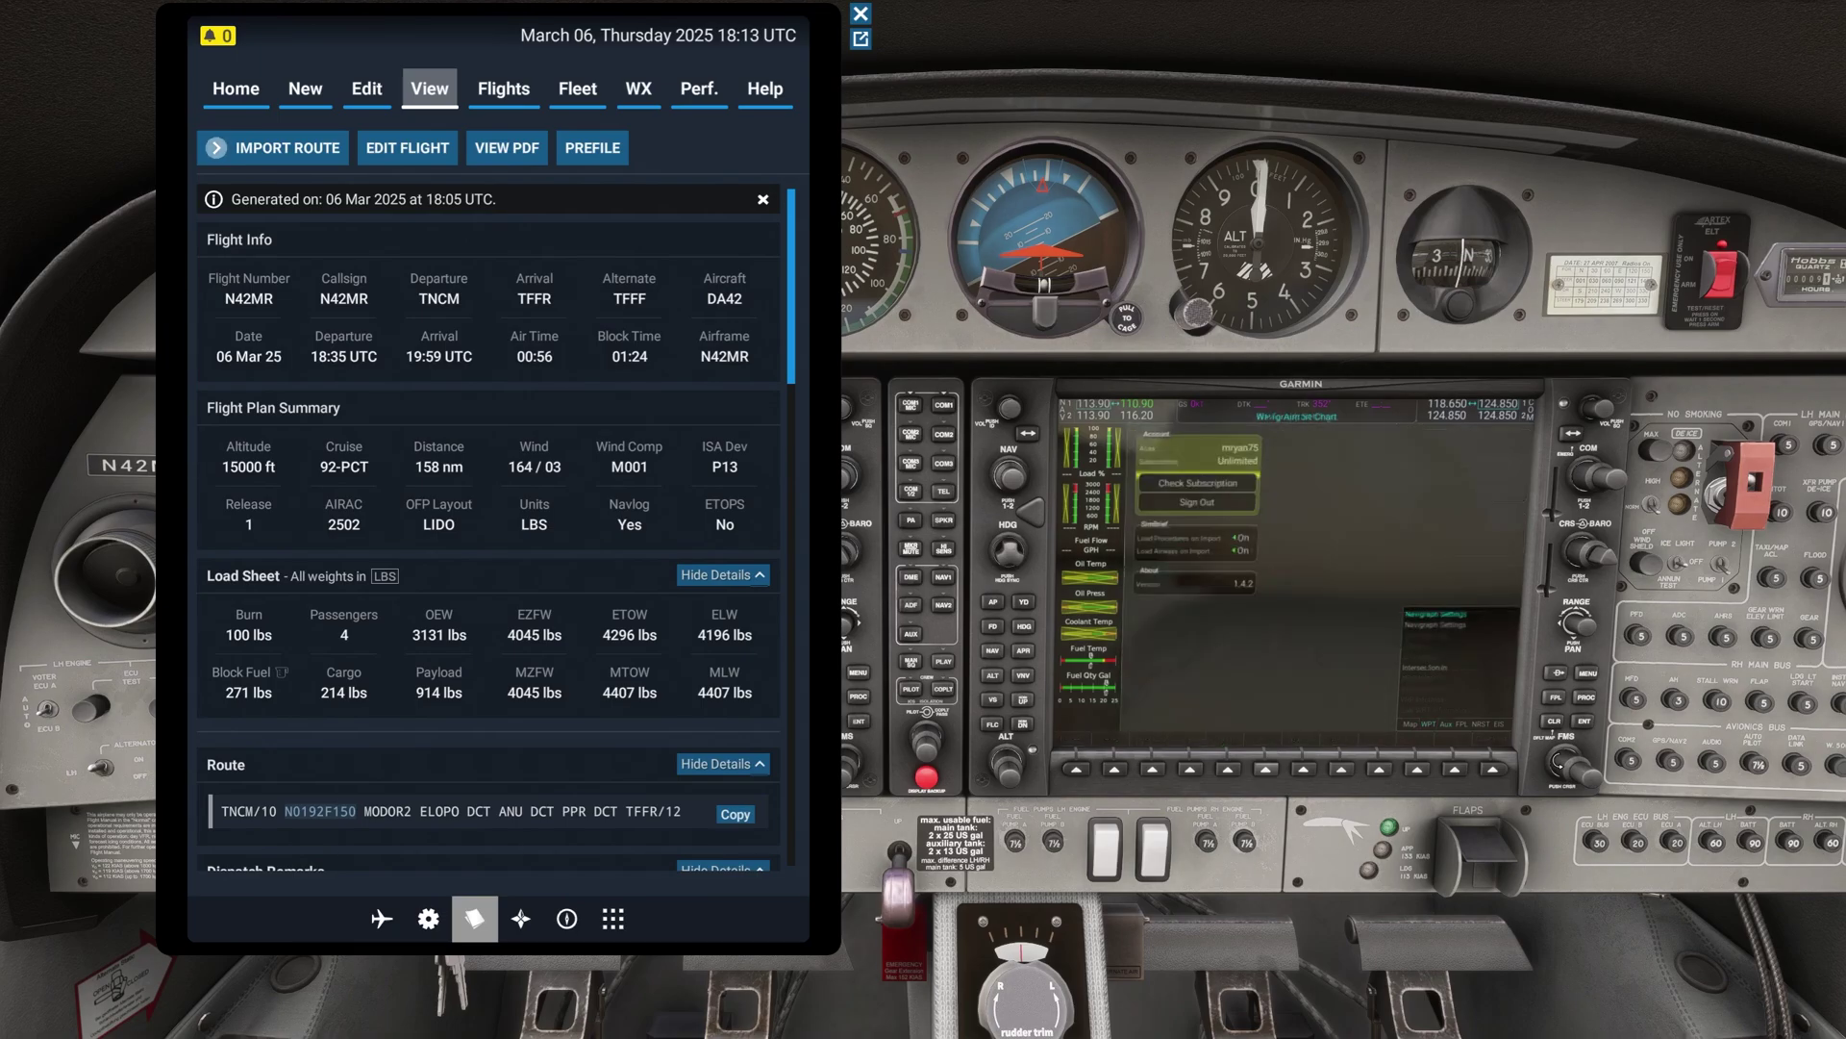
pyautogui.scroll(1, 1568, 765)
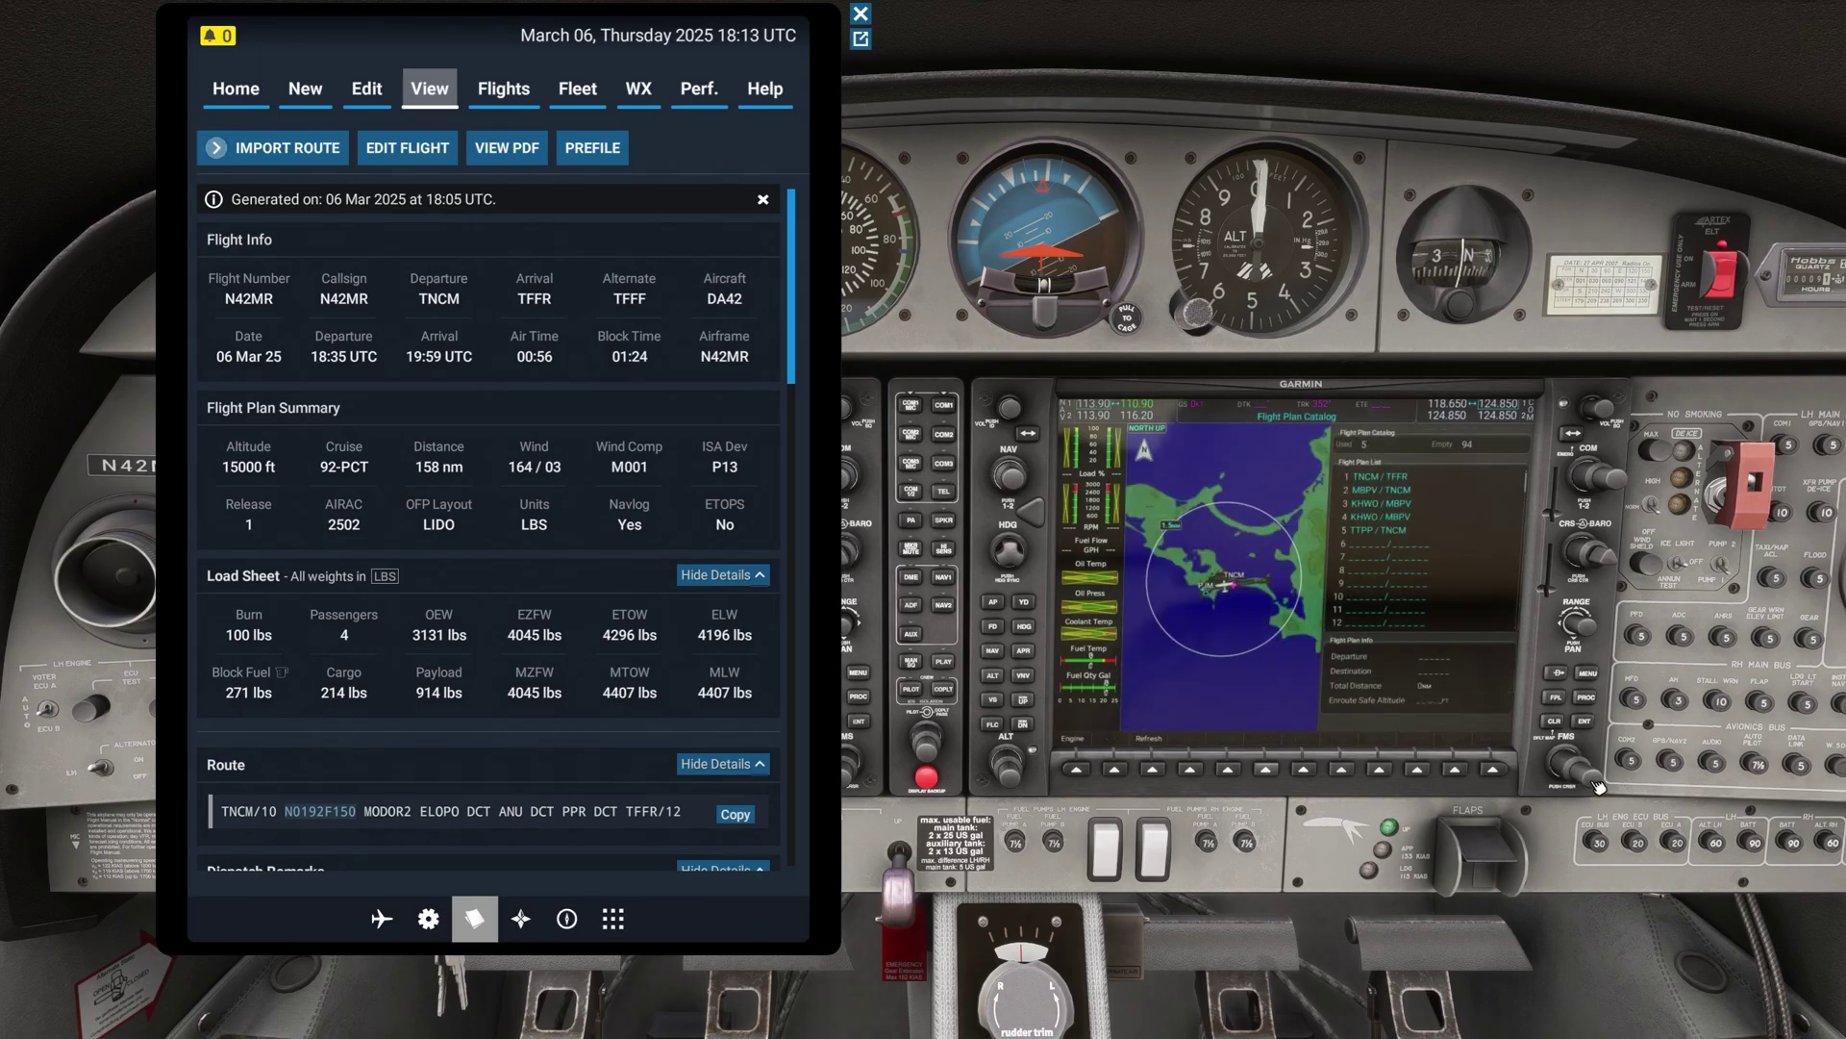
# Step: Select and activate the TNCM/TFFR plan, then return to the full navigation map
pyautogui.click(1596, 787)
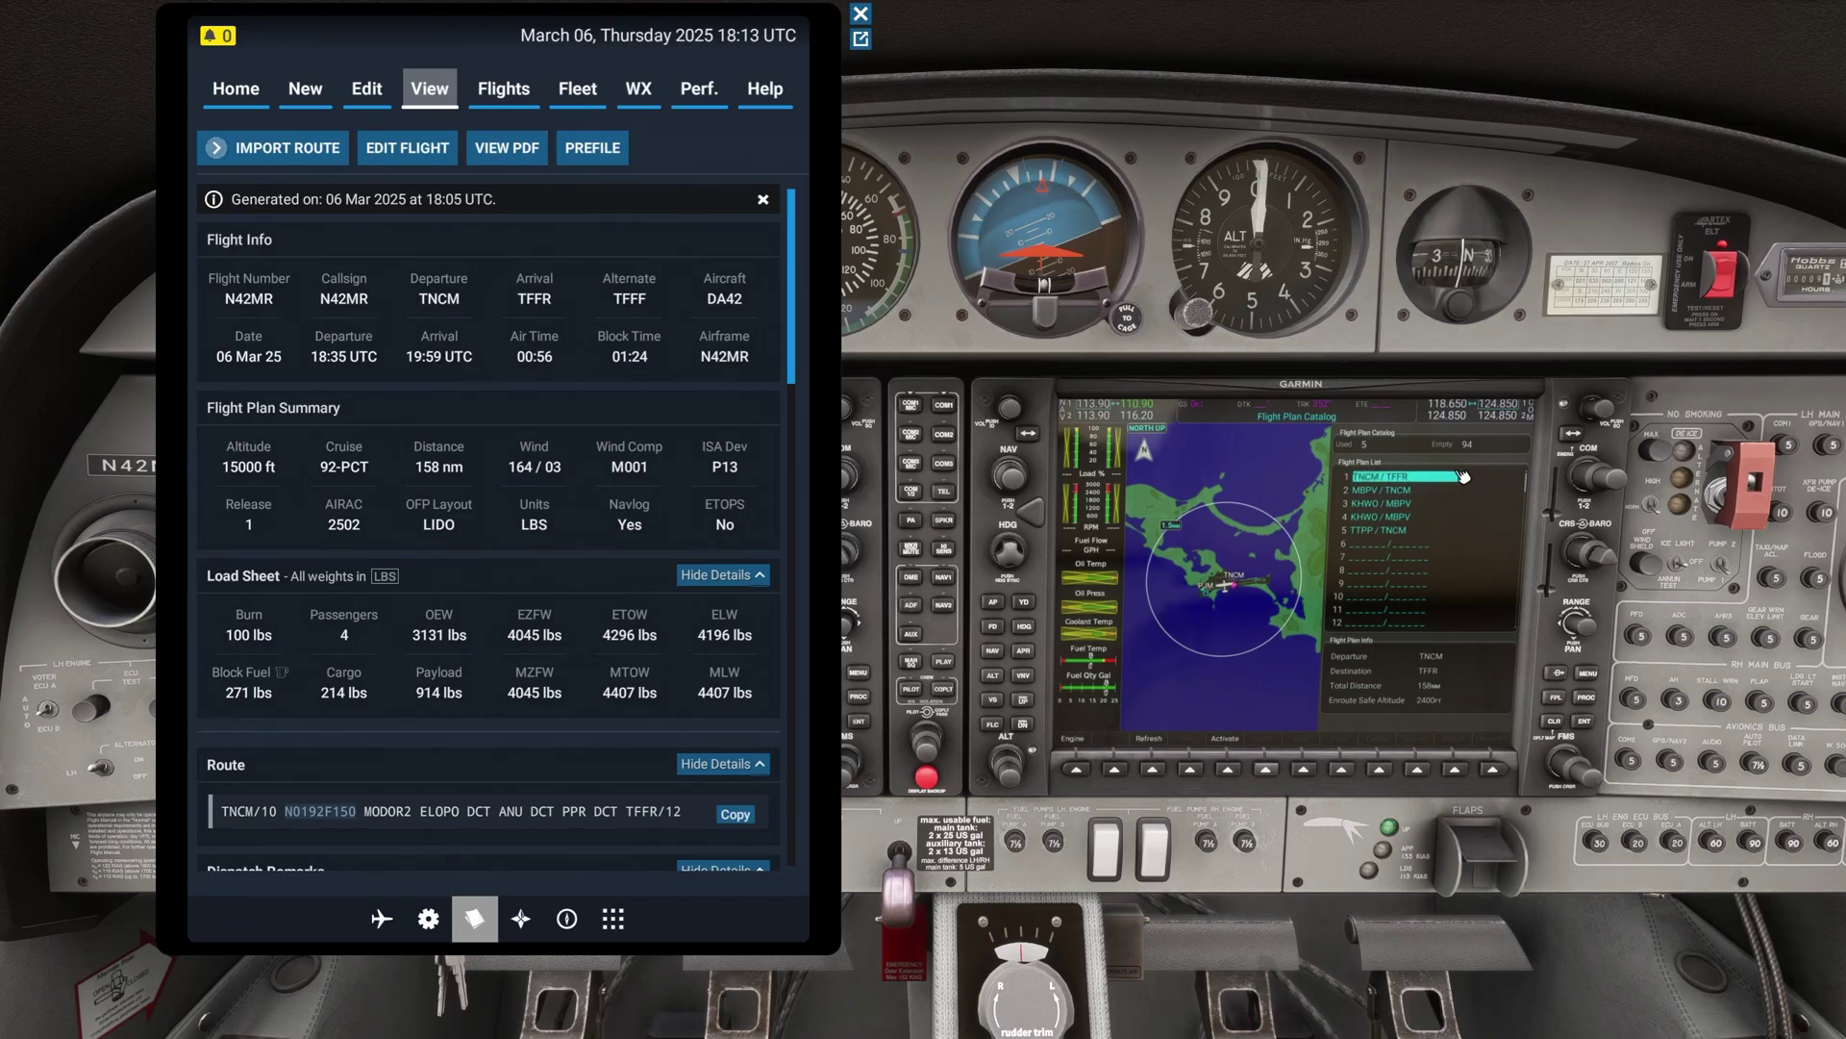
pyautogui.click(1230, 770)
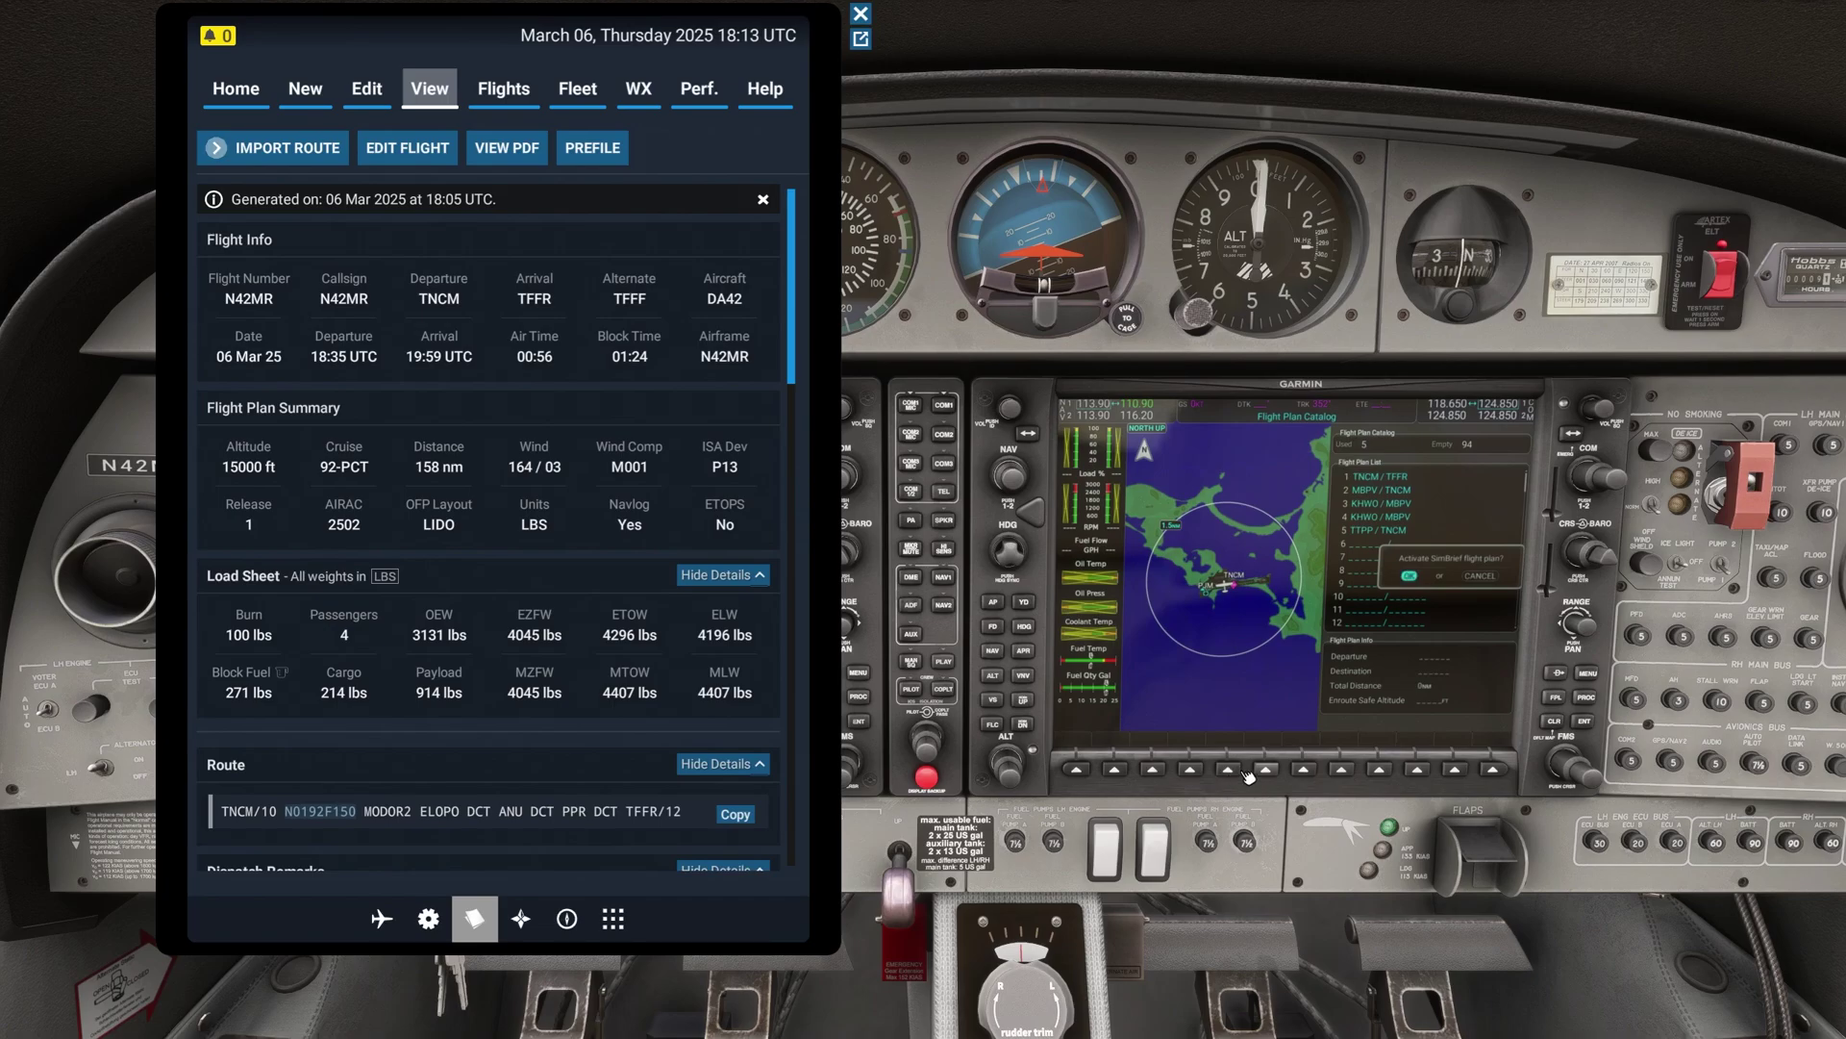
pyautogui.click(1588, 729)
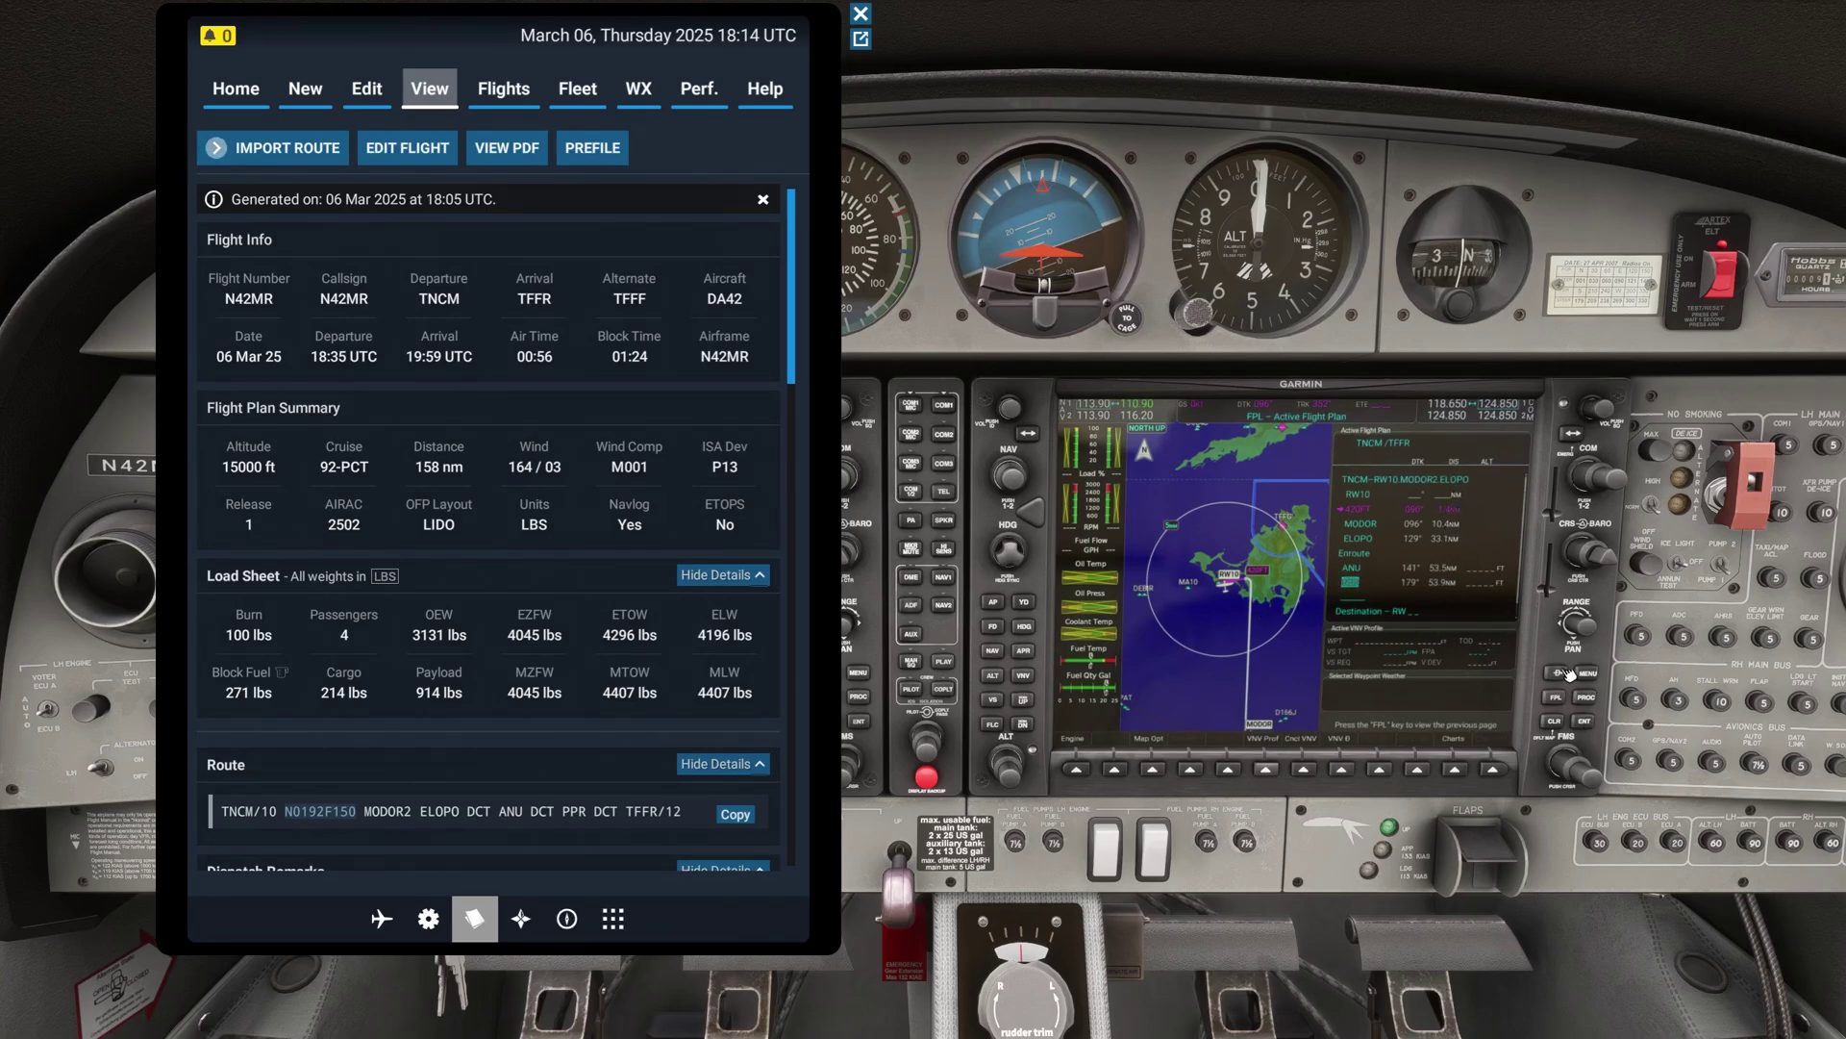
pyautogui.click(1556, 697)
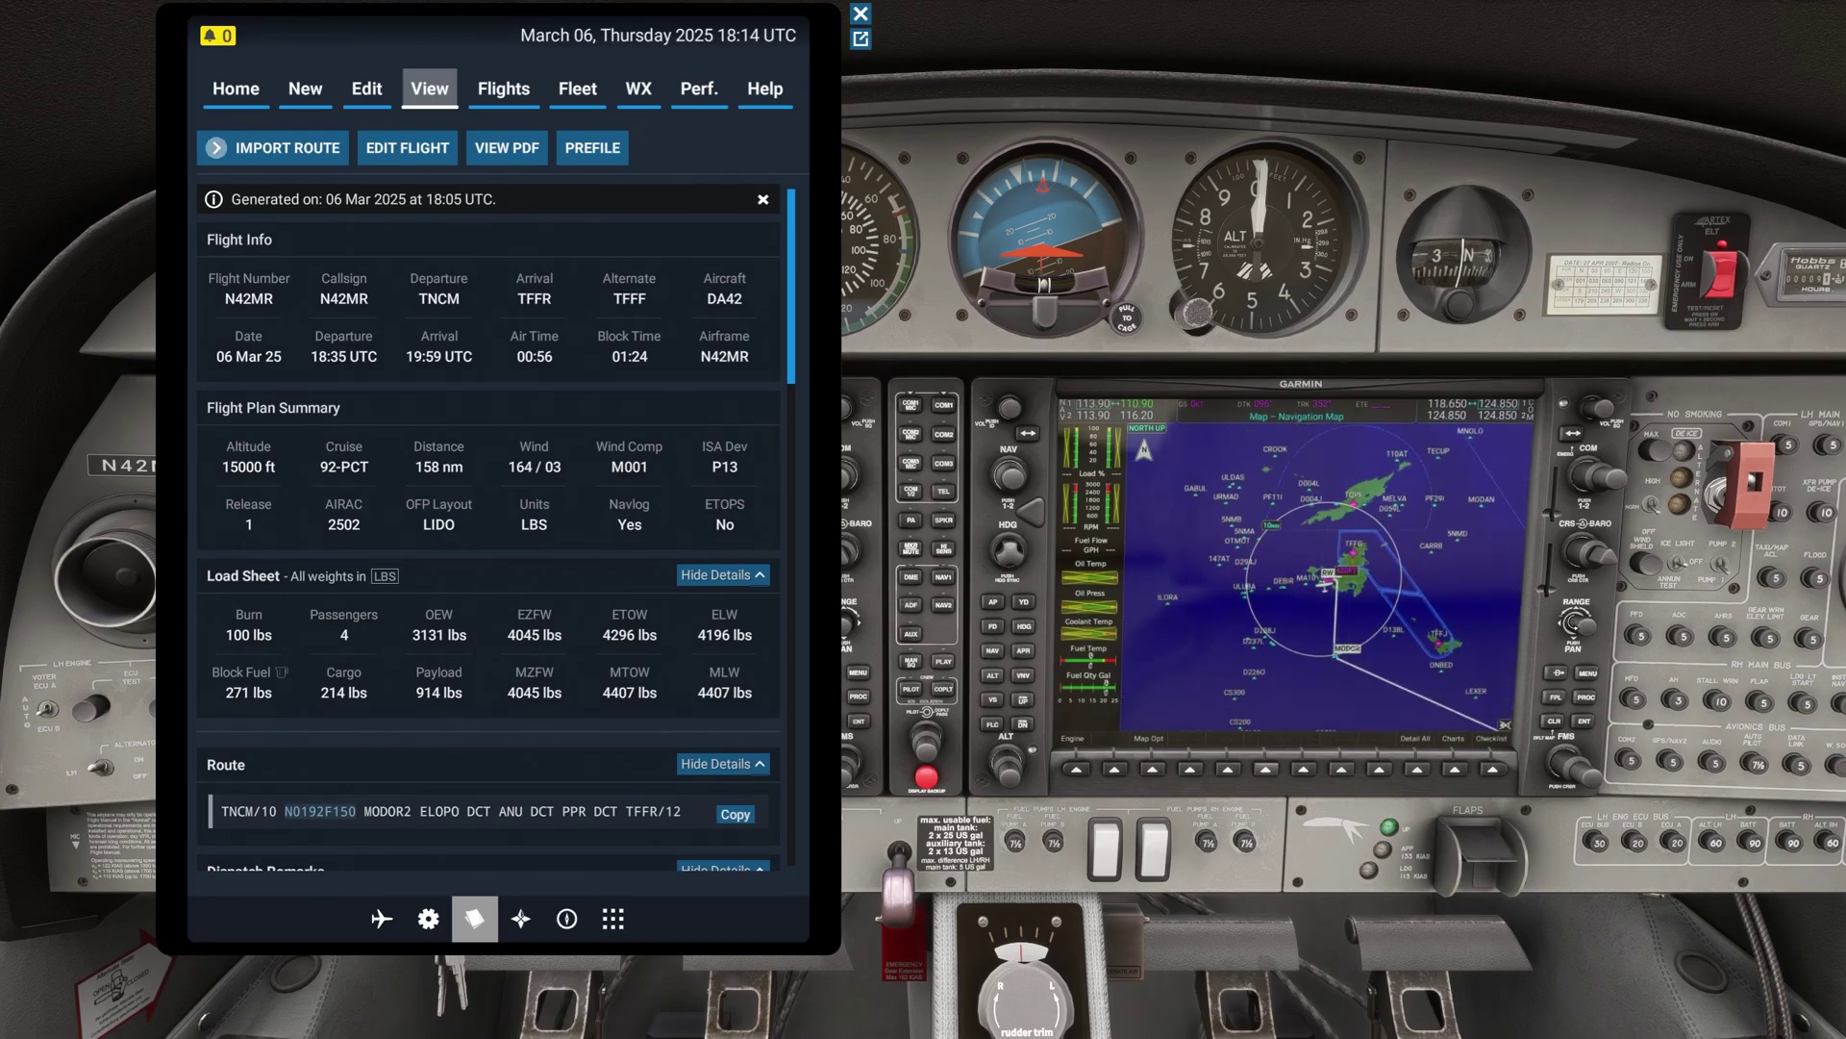
# Step: Zoom the G1000 map out over the route to TFFR and check the EFB route page before returning to SimBrief
pyautogui.scroll(1, 1558, 620)
pyautogui.scroll(1, 1572, 623)
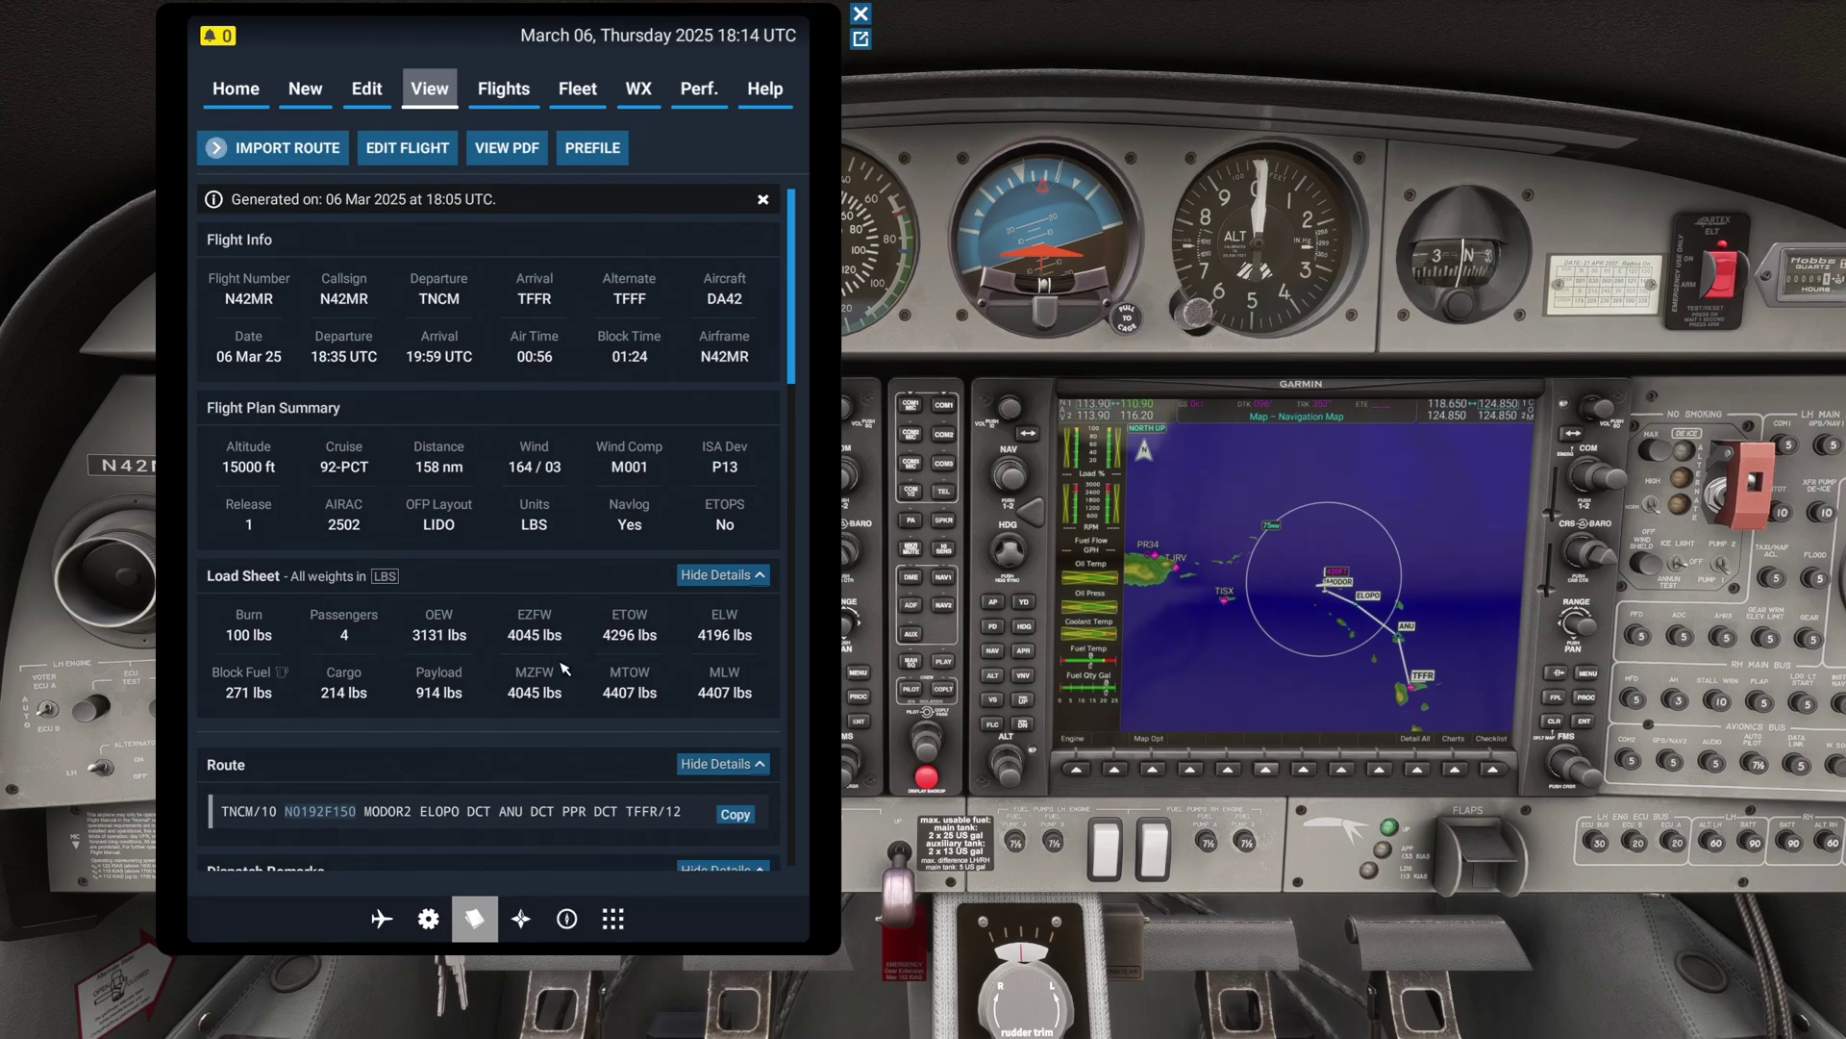
pyautogui.scroll(-1, 564, 669)
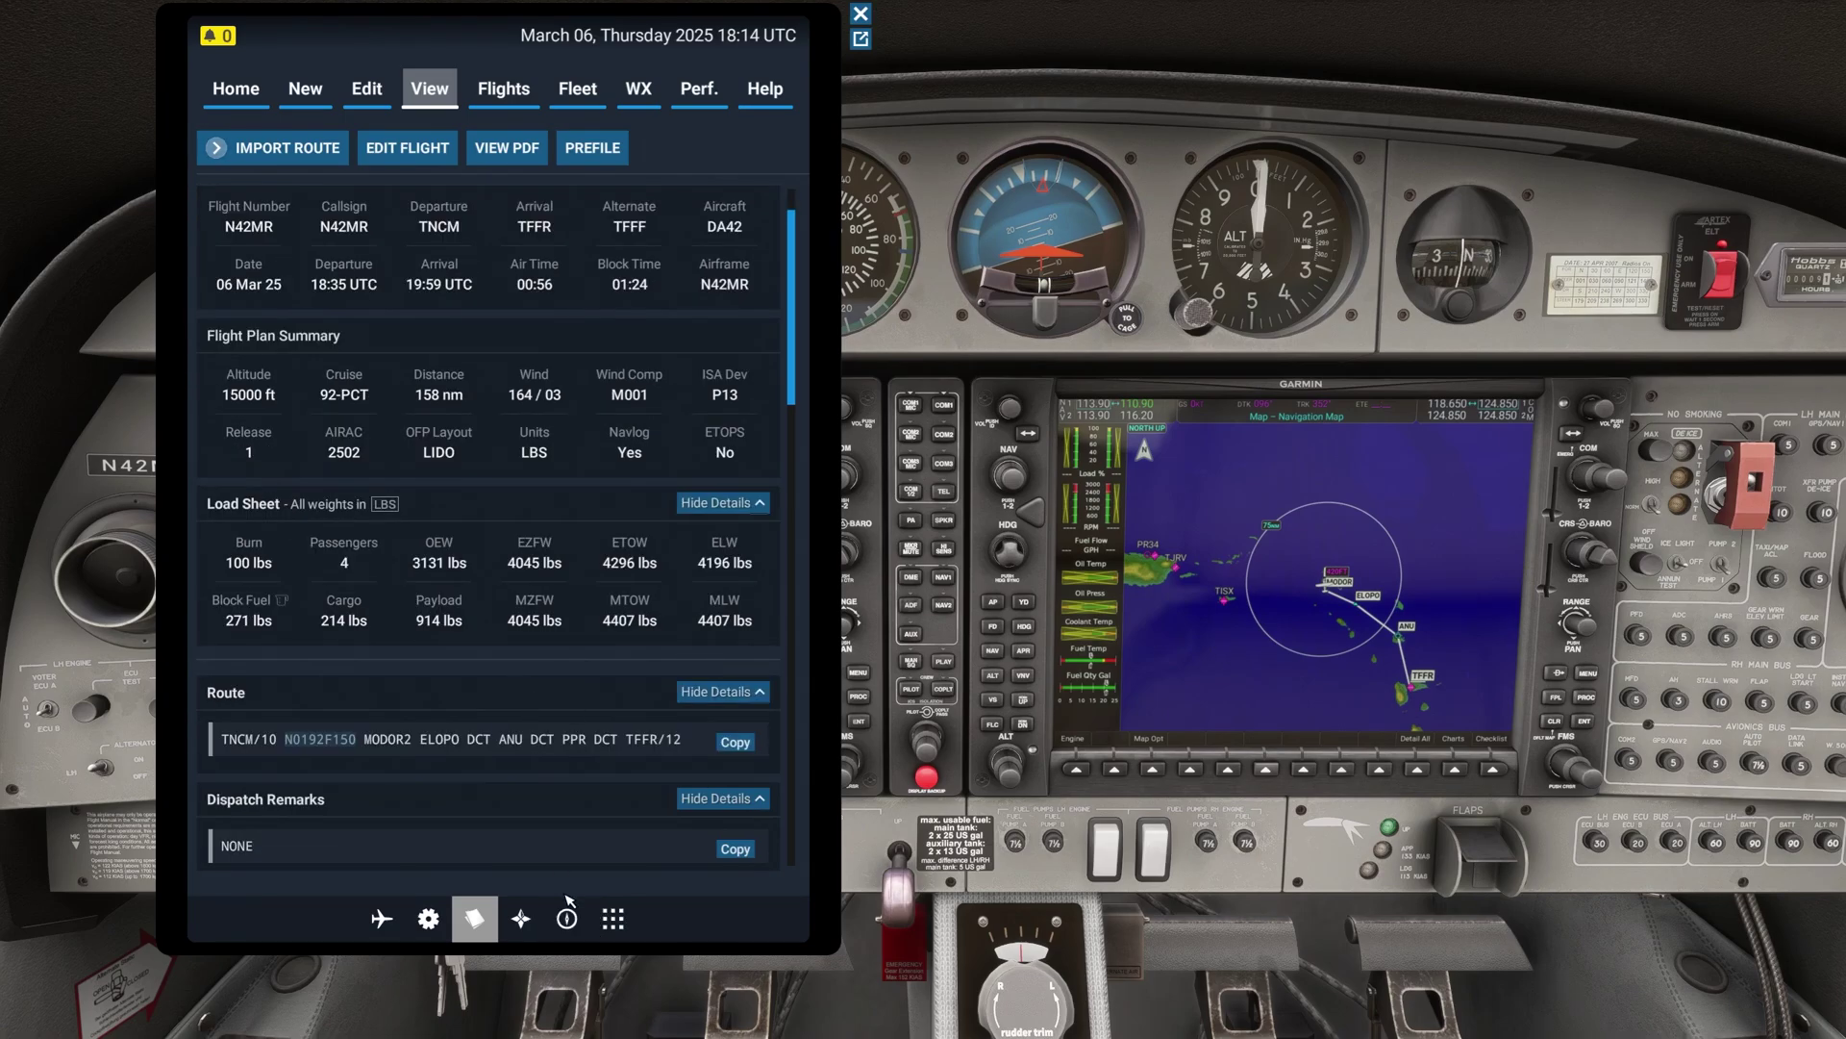
pyautogui.click(567, 919)
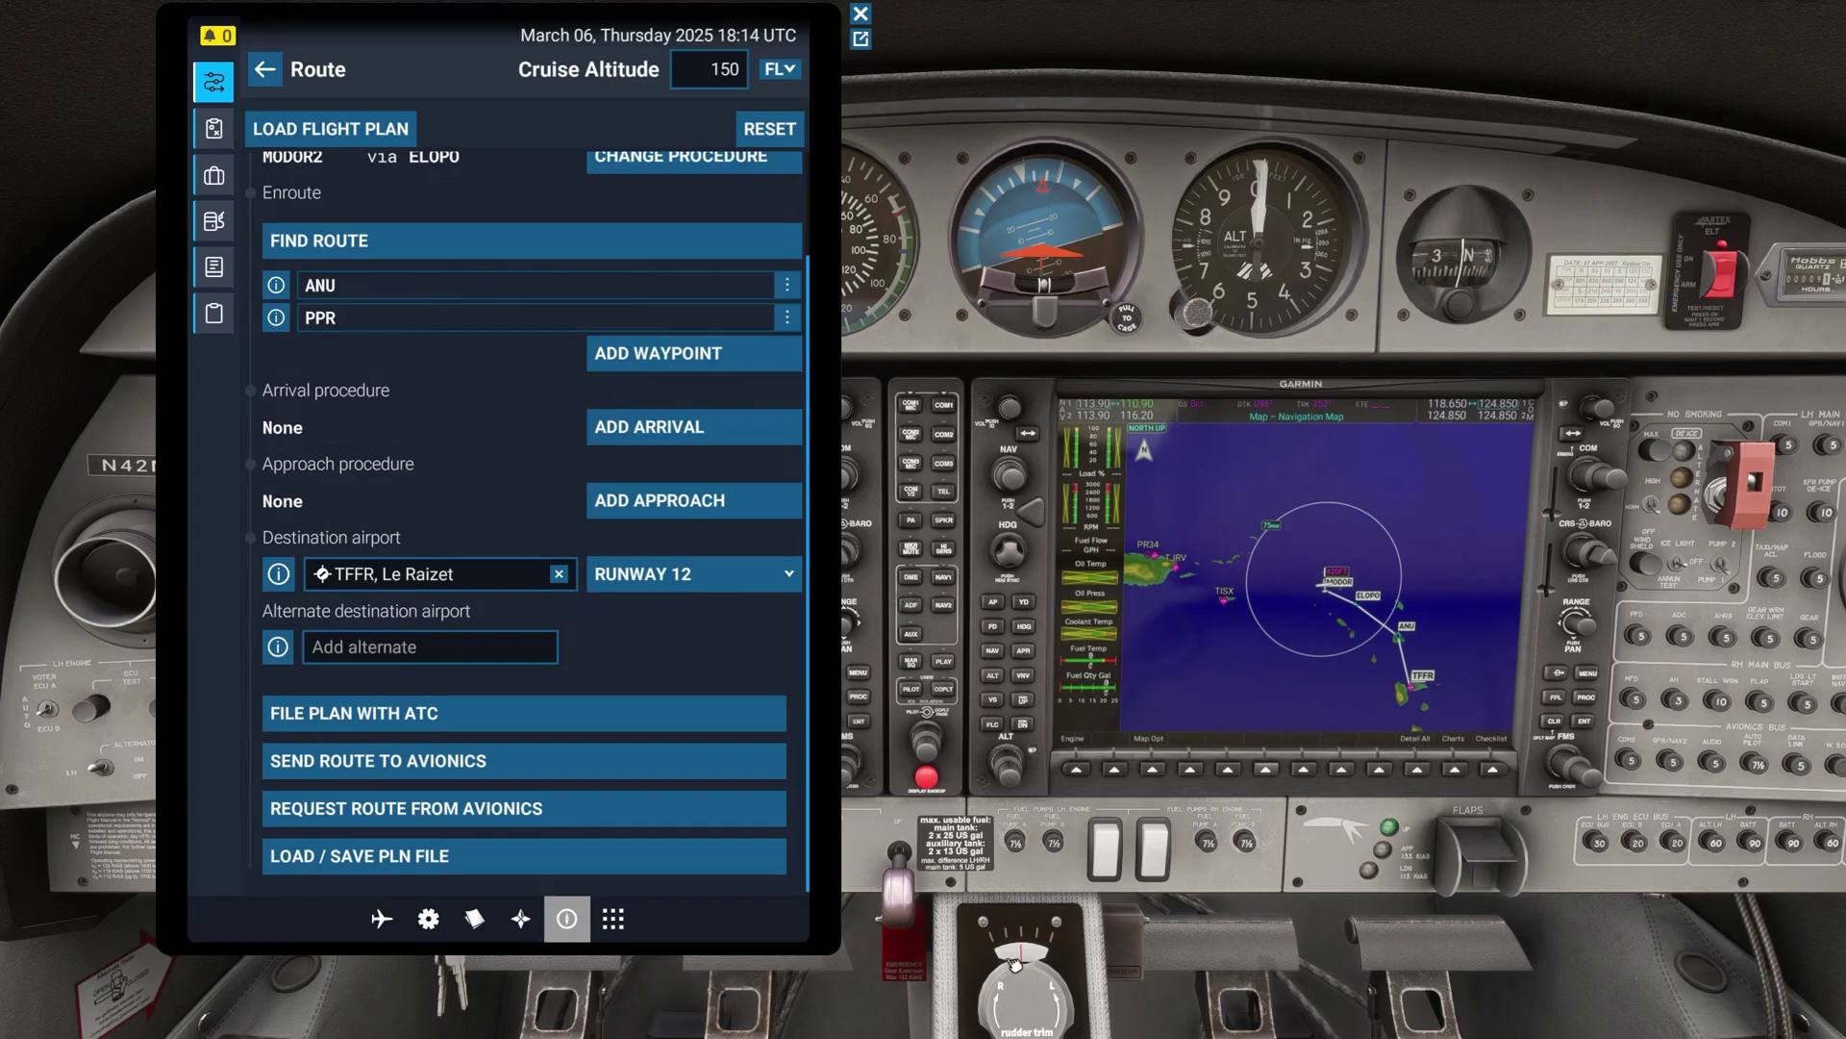
pyautogui.click(476, 922)
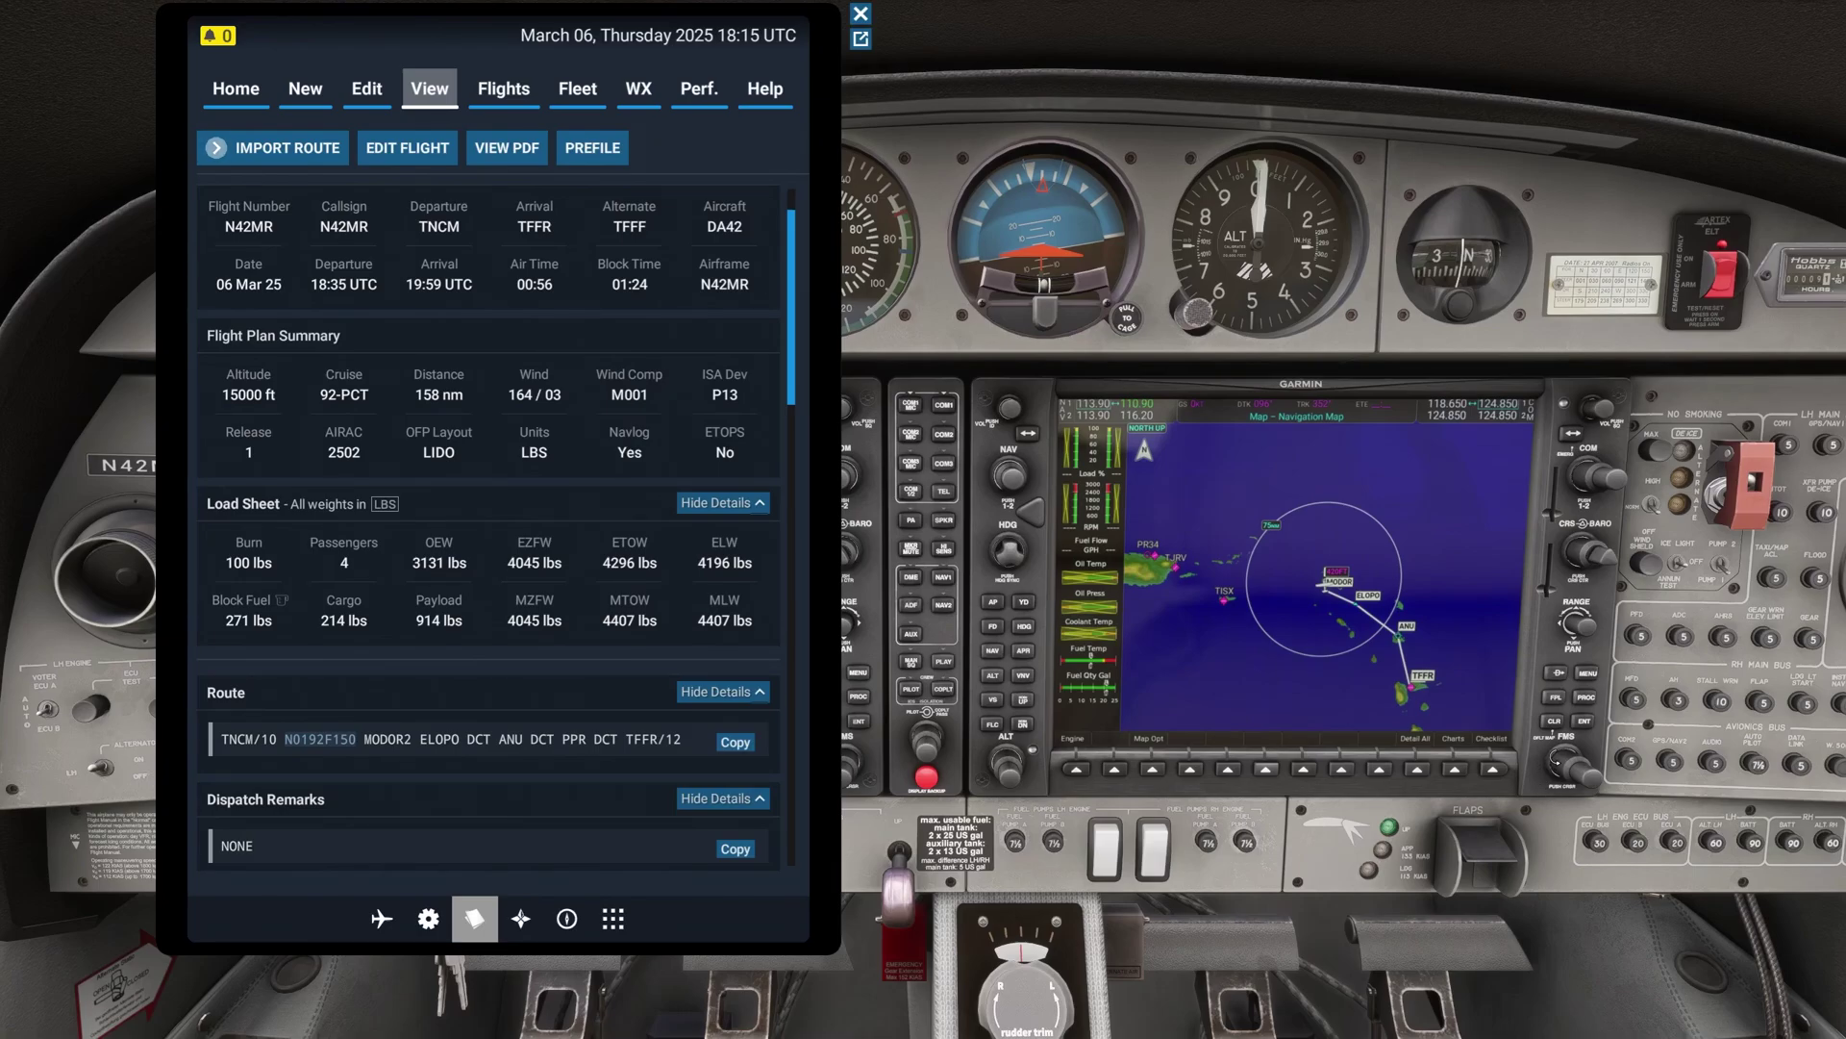
# Step: Check the G1000's Navigraph Settings page, then move to the G3000-equipped cockpit
pyautogui.scroll(1, 1563, 761)
pyautogui.scroll(1, 1563, 761)
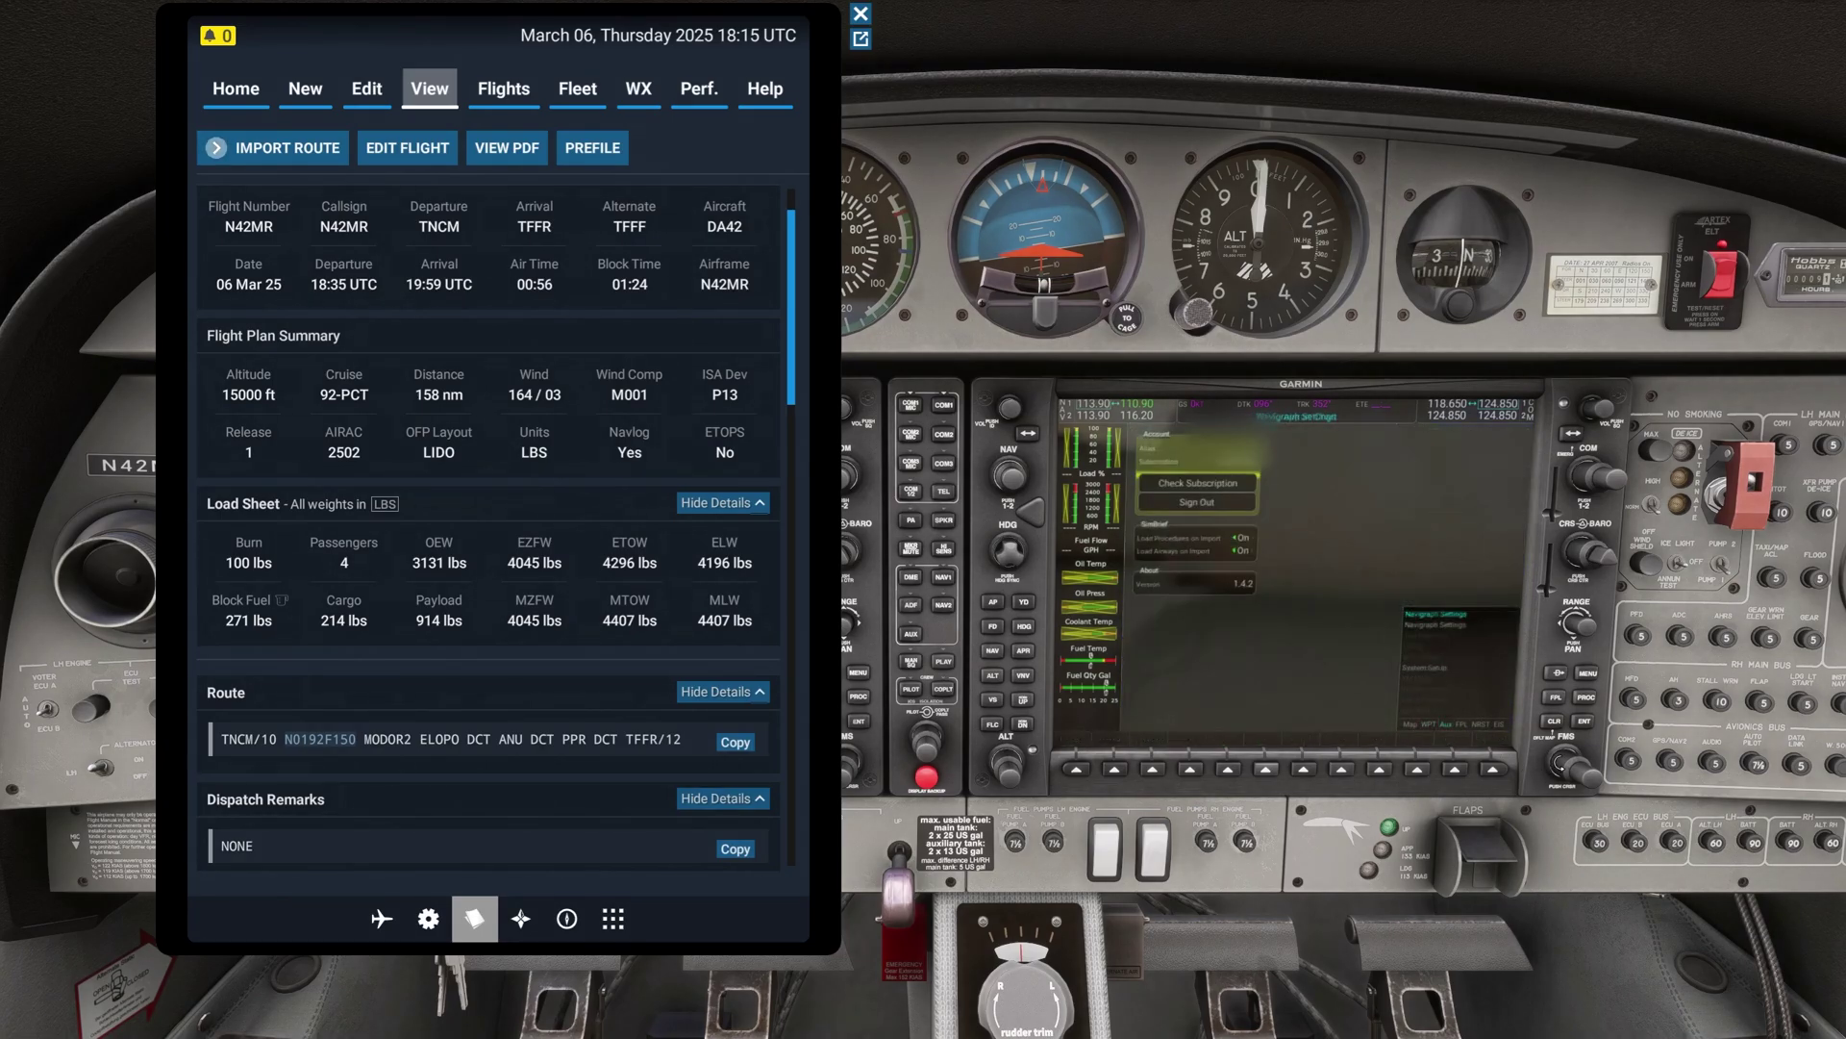
pyautogui.click(1606, 786)
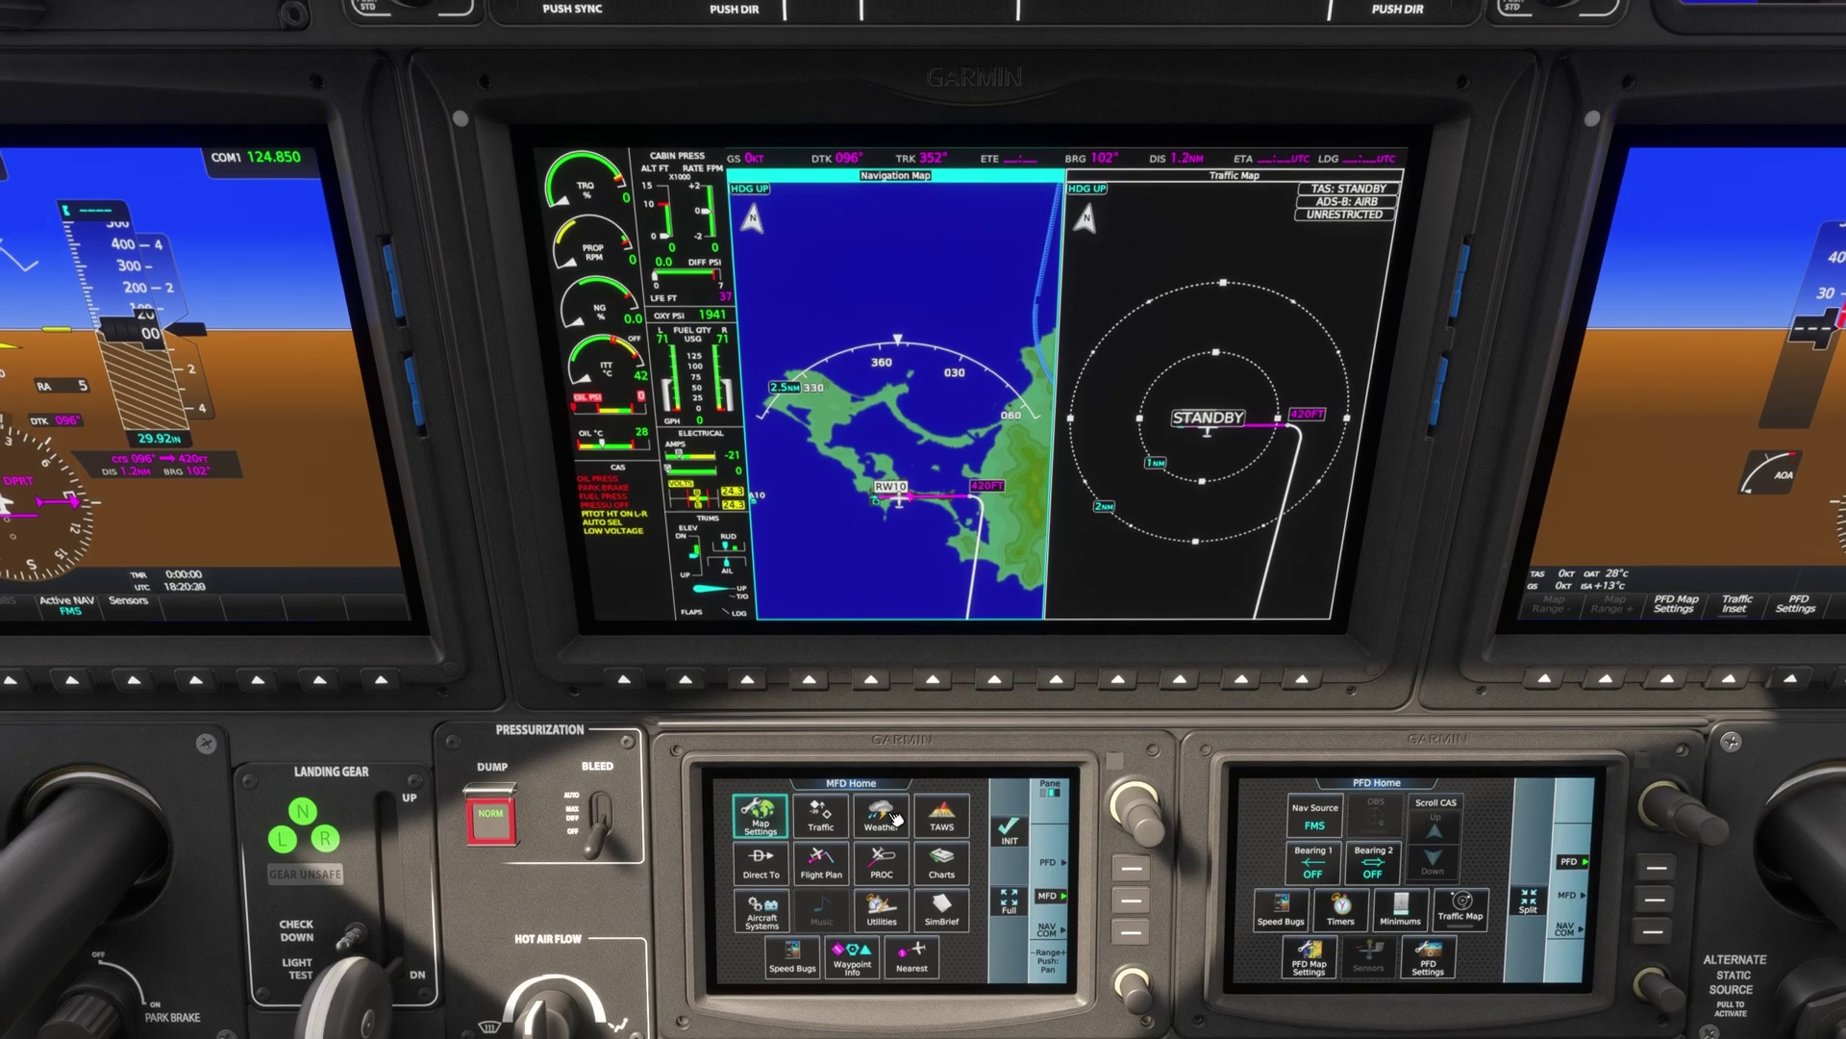
# Step: Request the TNCM–TFFR SimBrief plan on the G3000 and review its MODOR2 departure via ELOPO
pyautogui.click(943, 909)
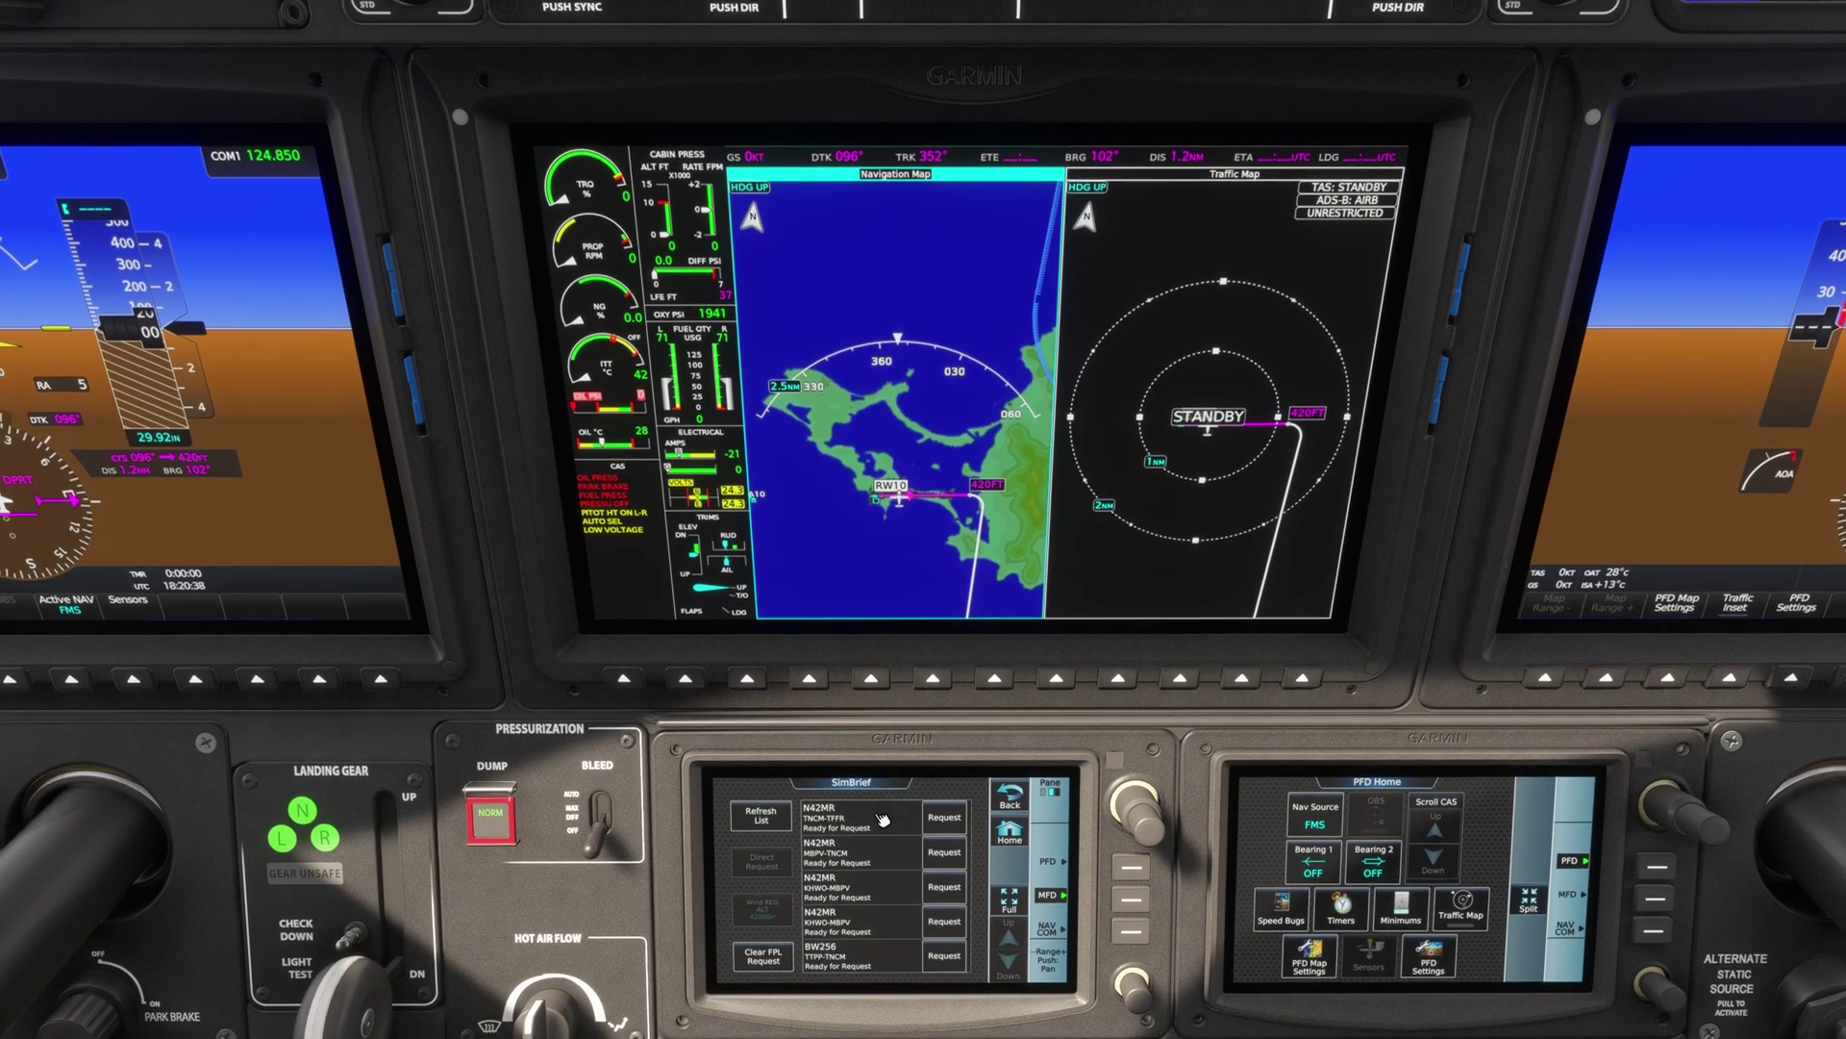
pyautogui.click(933, 819)
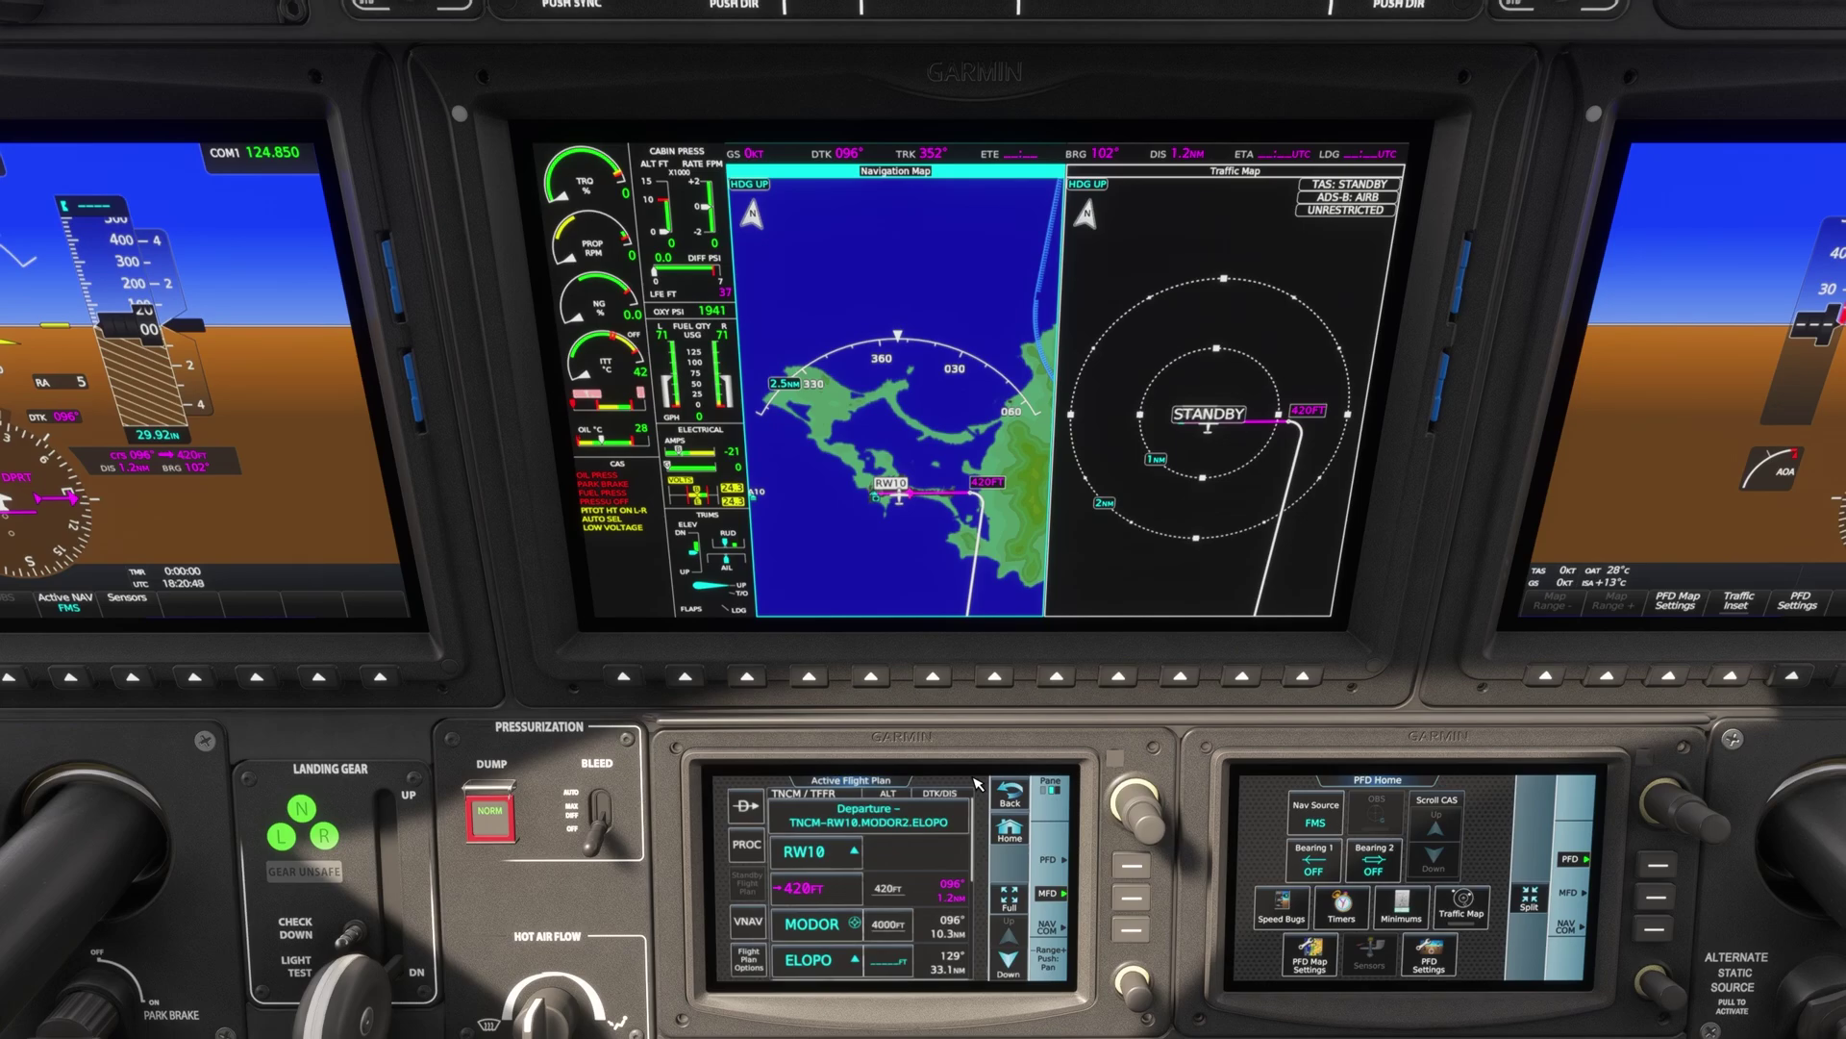
pyautogui.click(1012, 965)
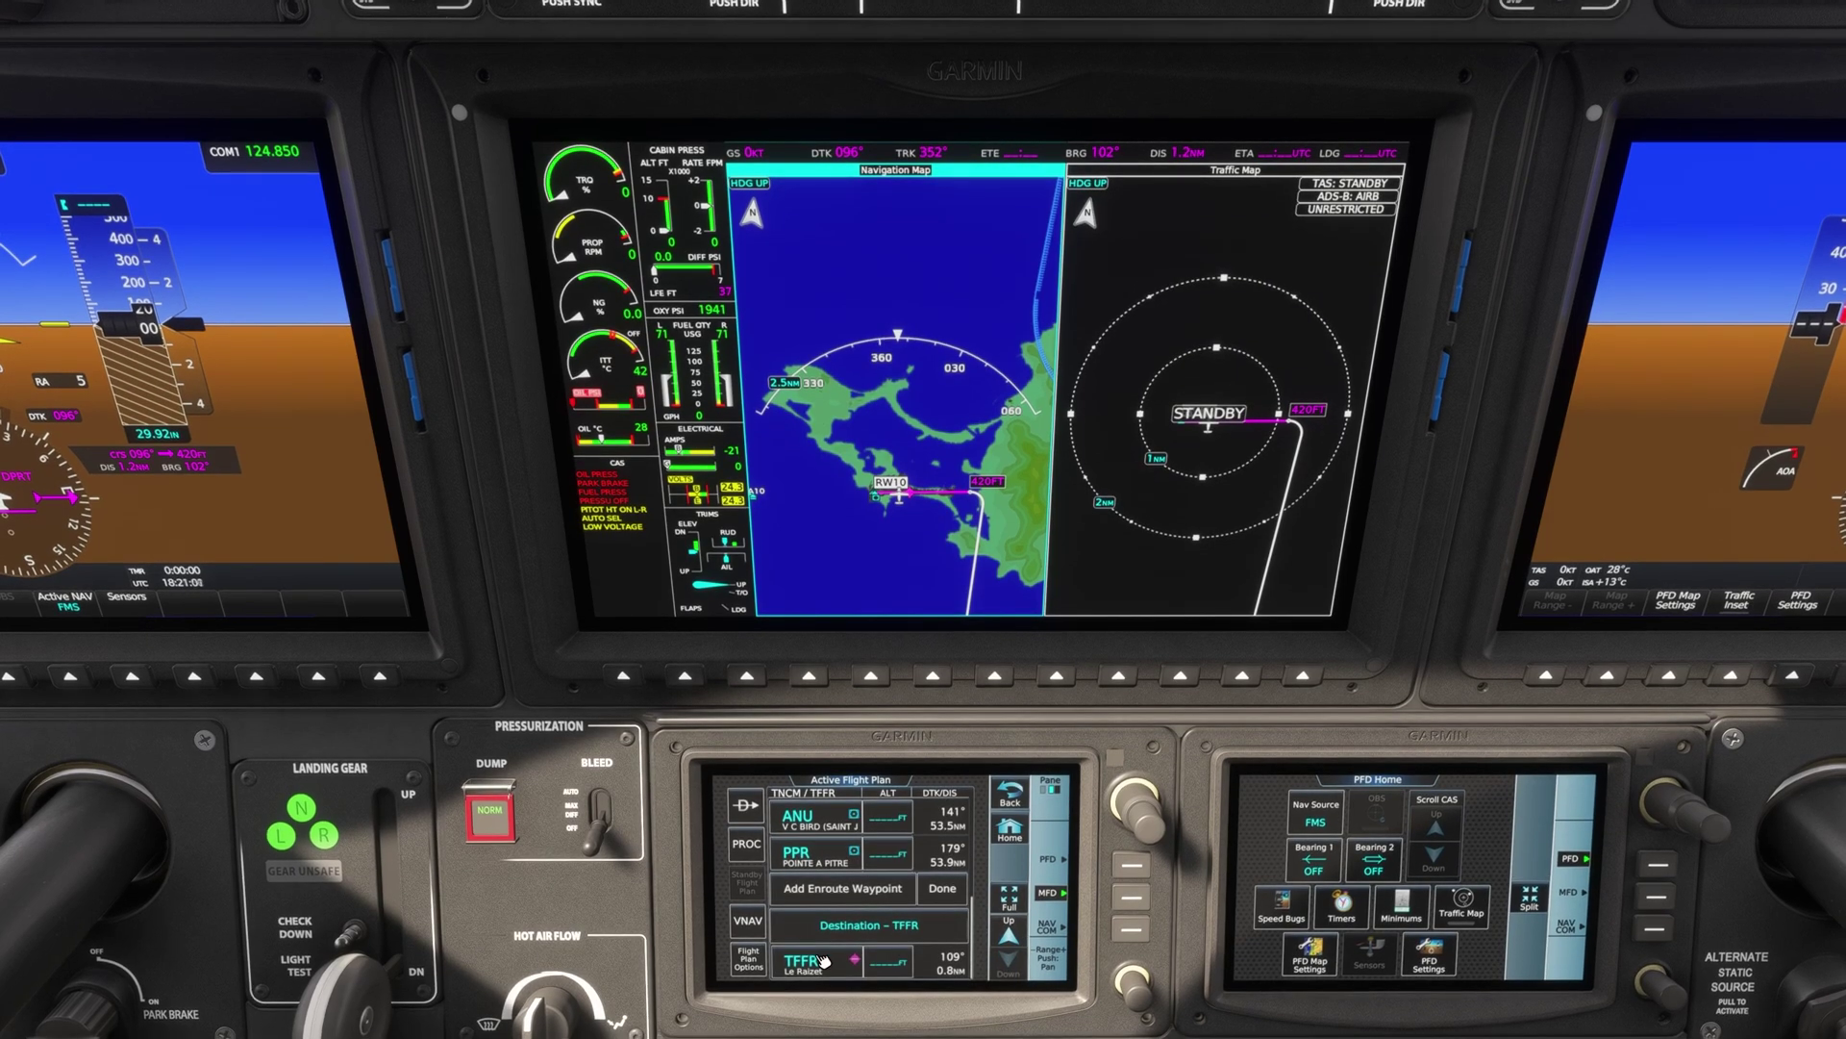
# Step: Load the BIMB1L arrival for TFFR into the Garmin flight plan
pyautogui.scroll(-1, 822, 962)
pyautogui.click(822, 962)
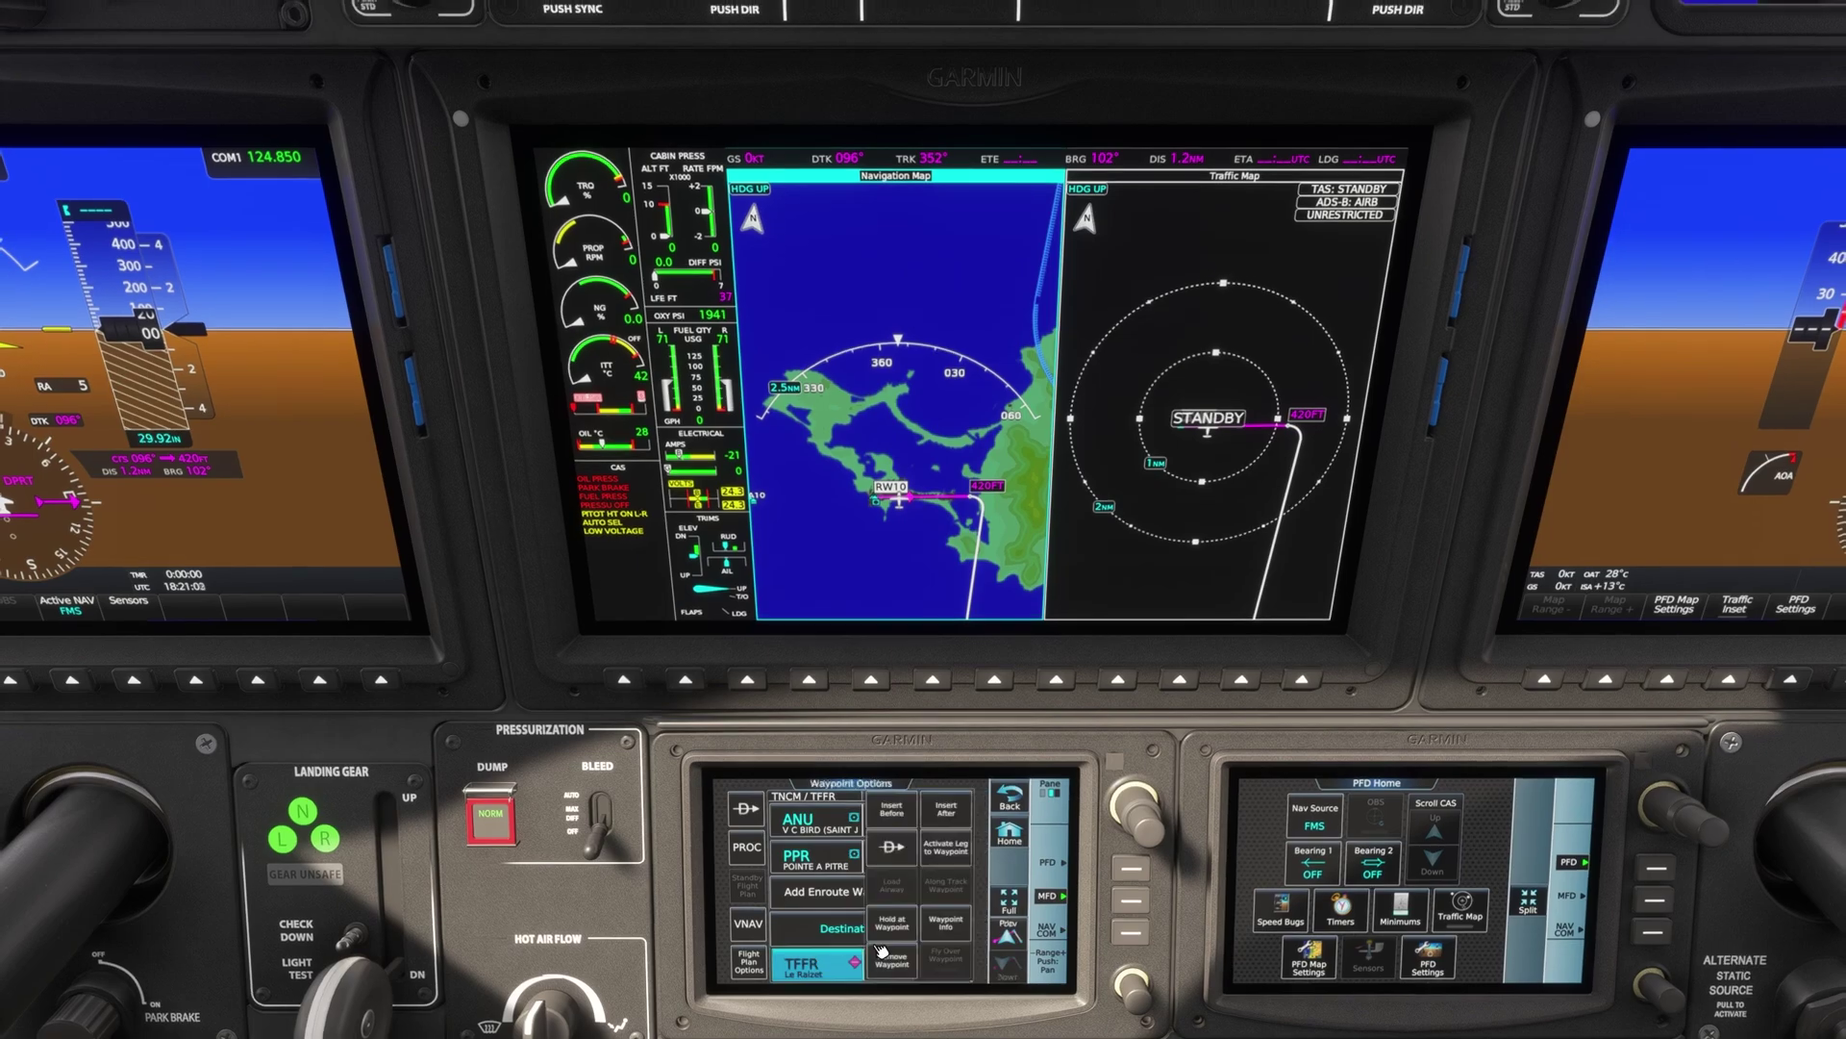
pyautogui.click(883, 869)
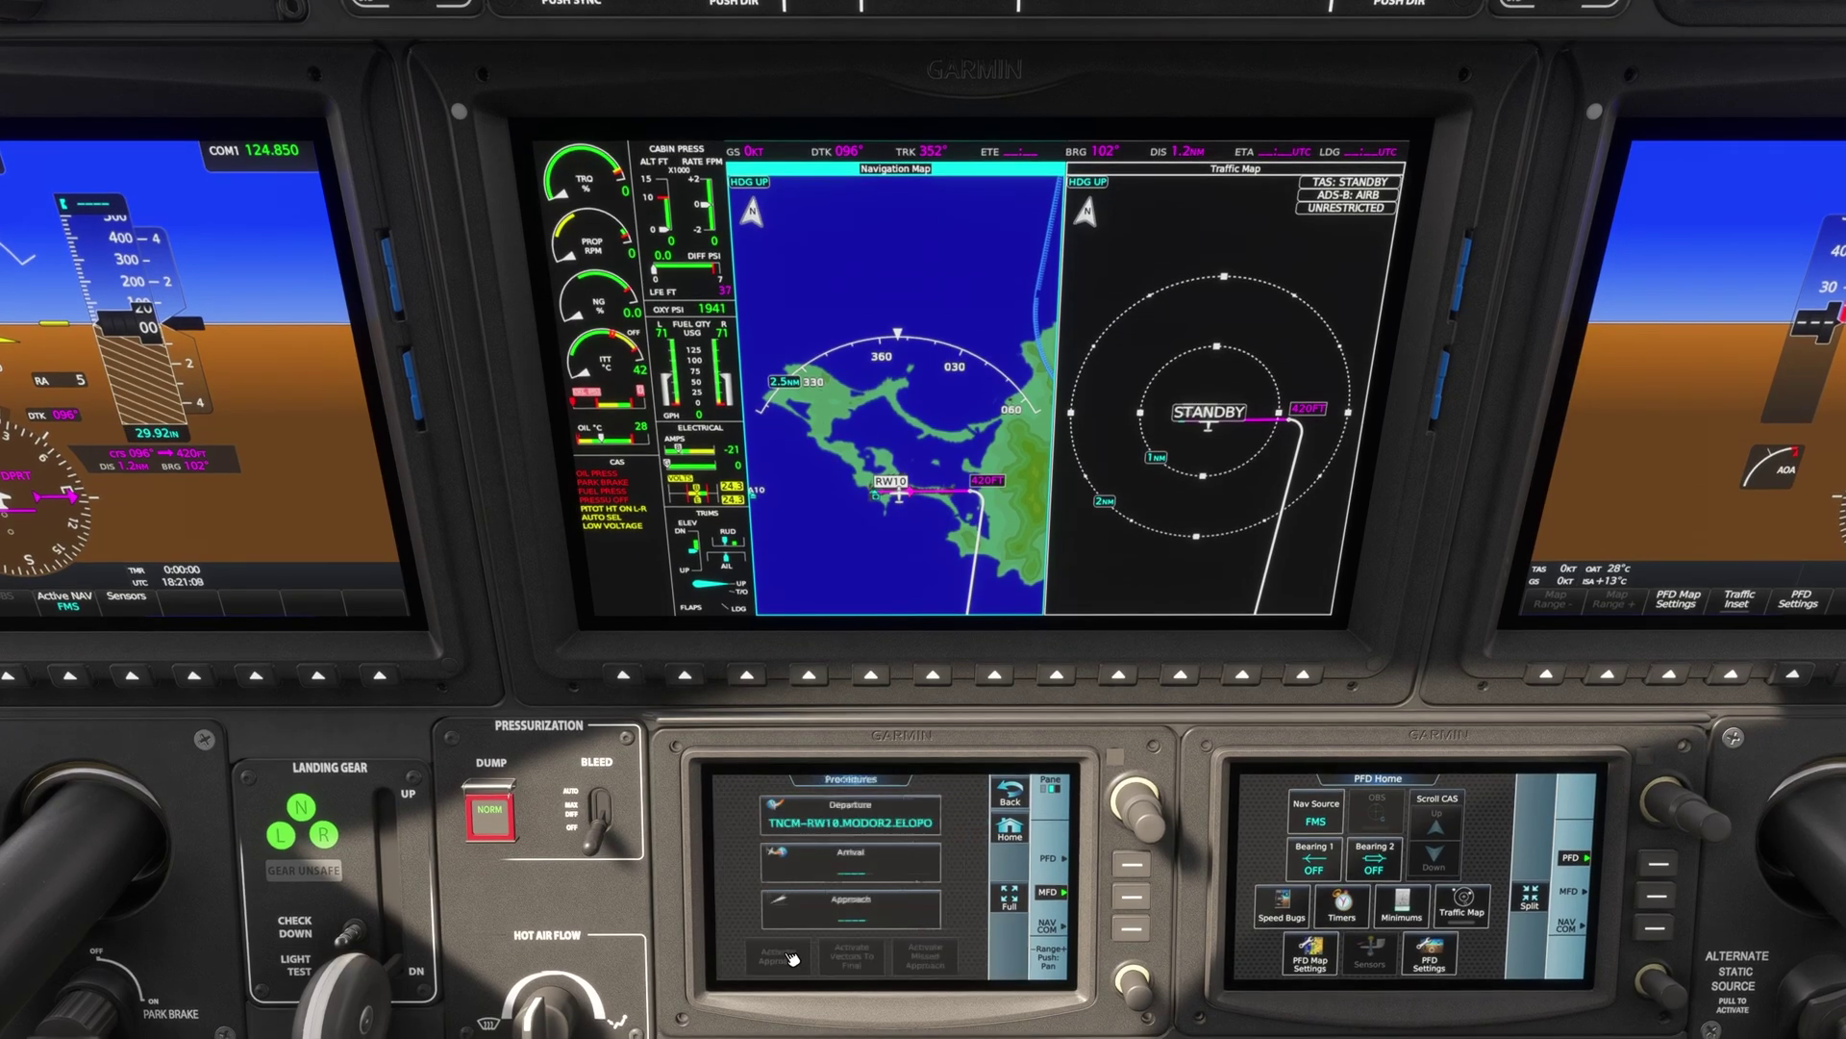
pyautogui.click(862, 870)
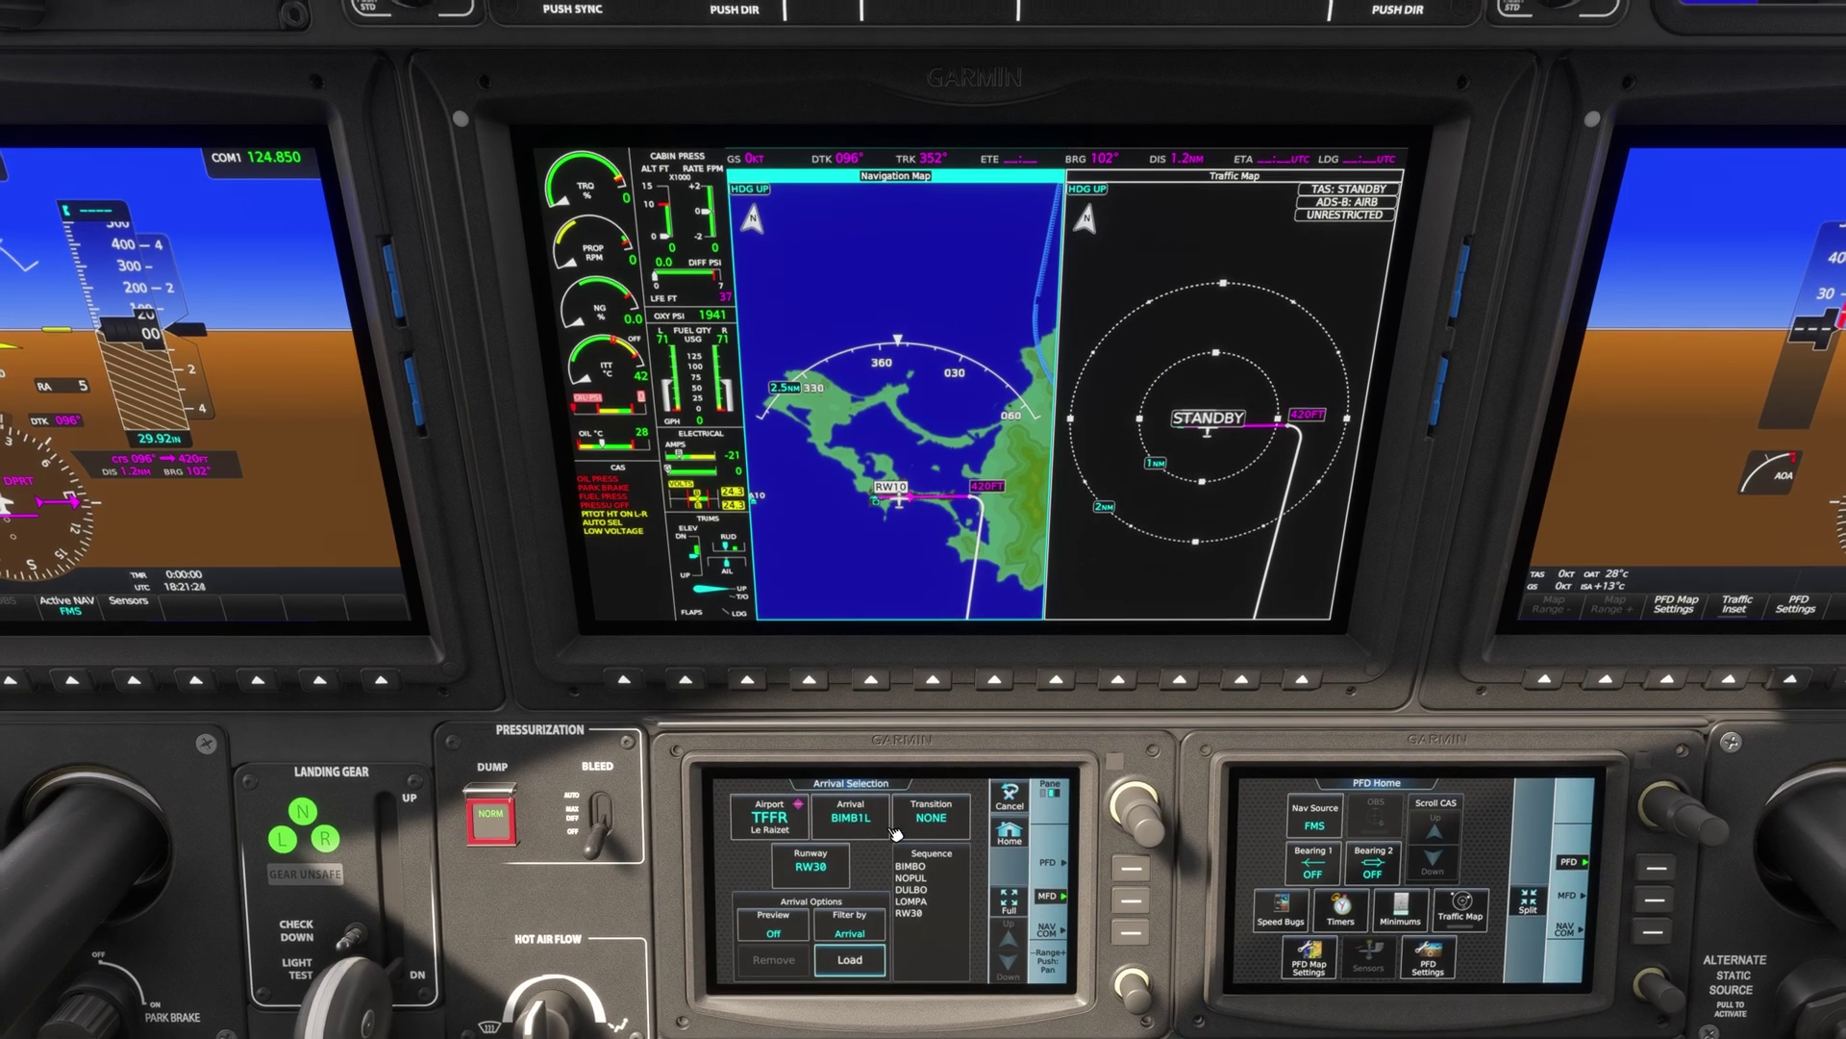
pyautogui.click(850, 959)
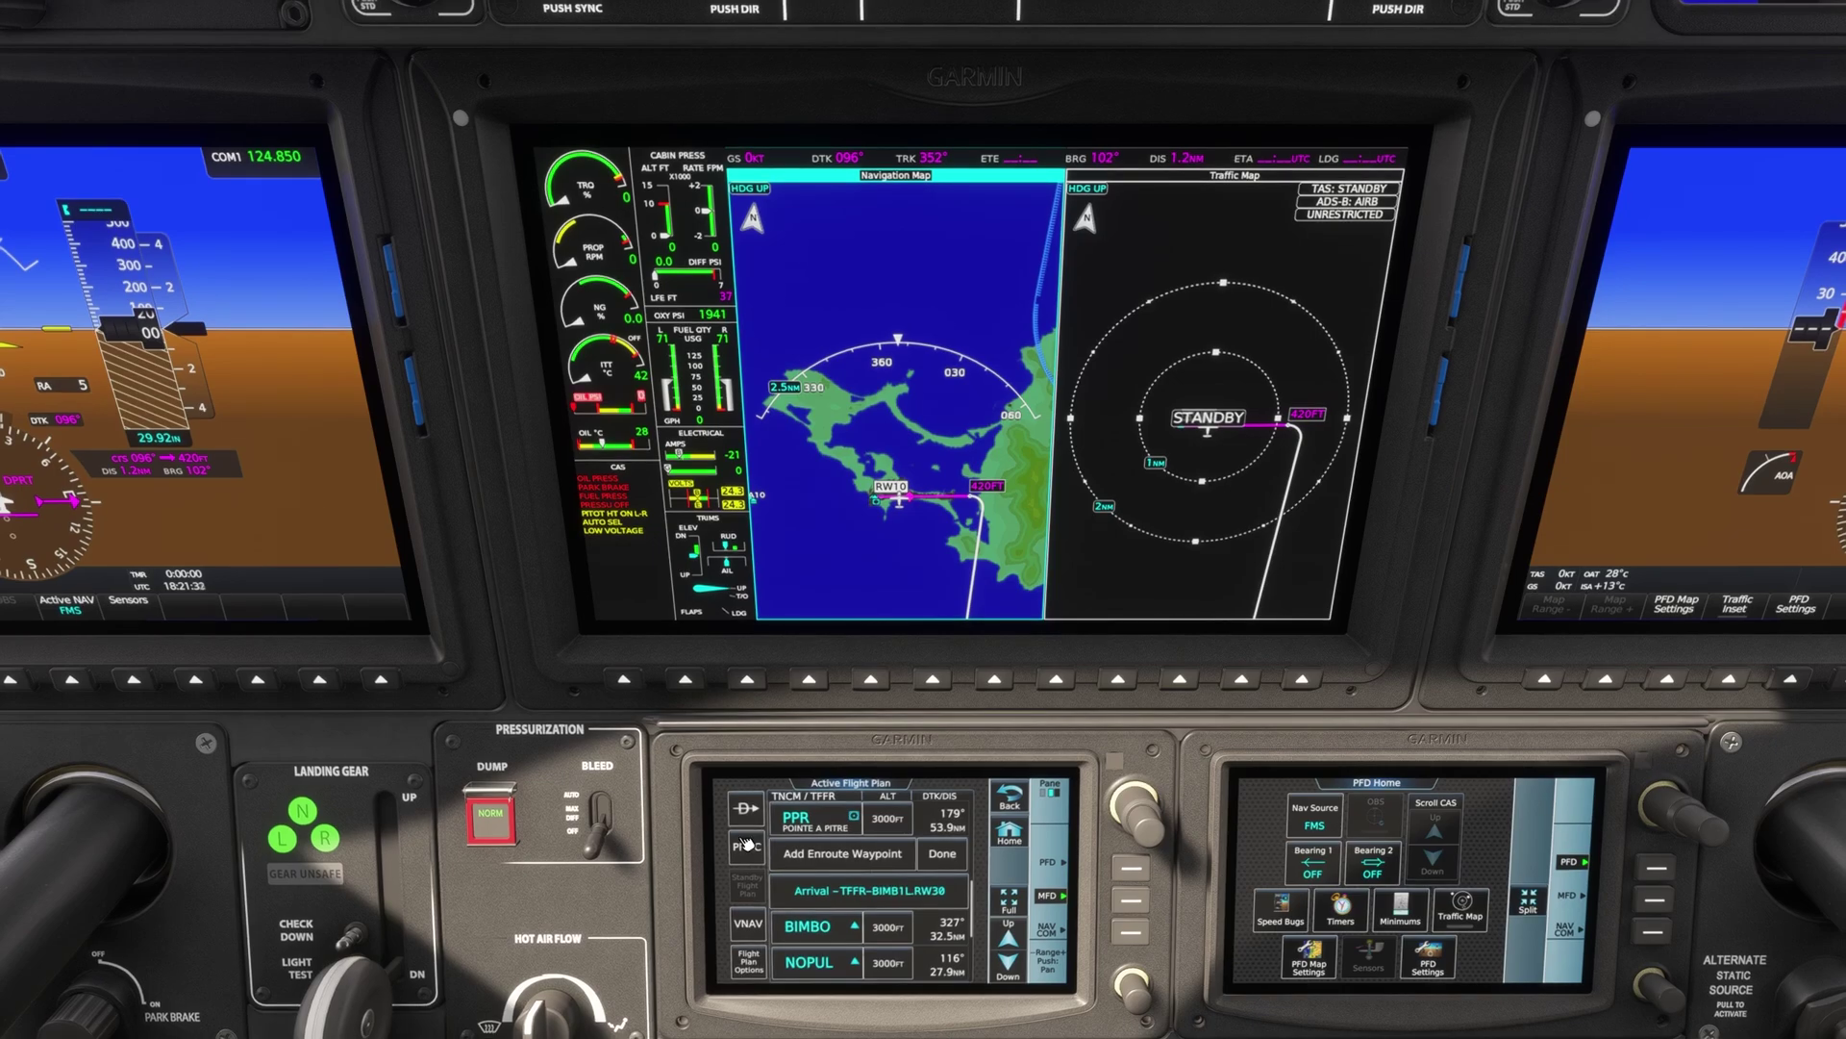
# Step: Load the vectors-to-final RNAV Z 12 approach, then bring up the SimBrief import page
pyautogui.click(749, 848)
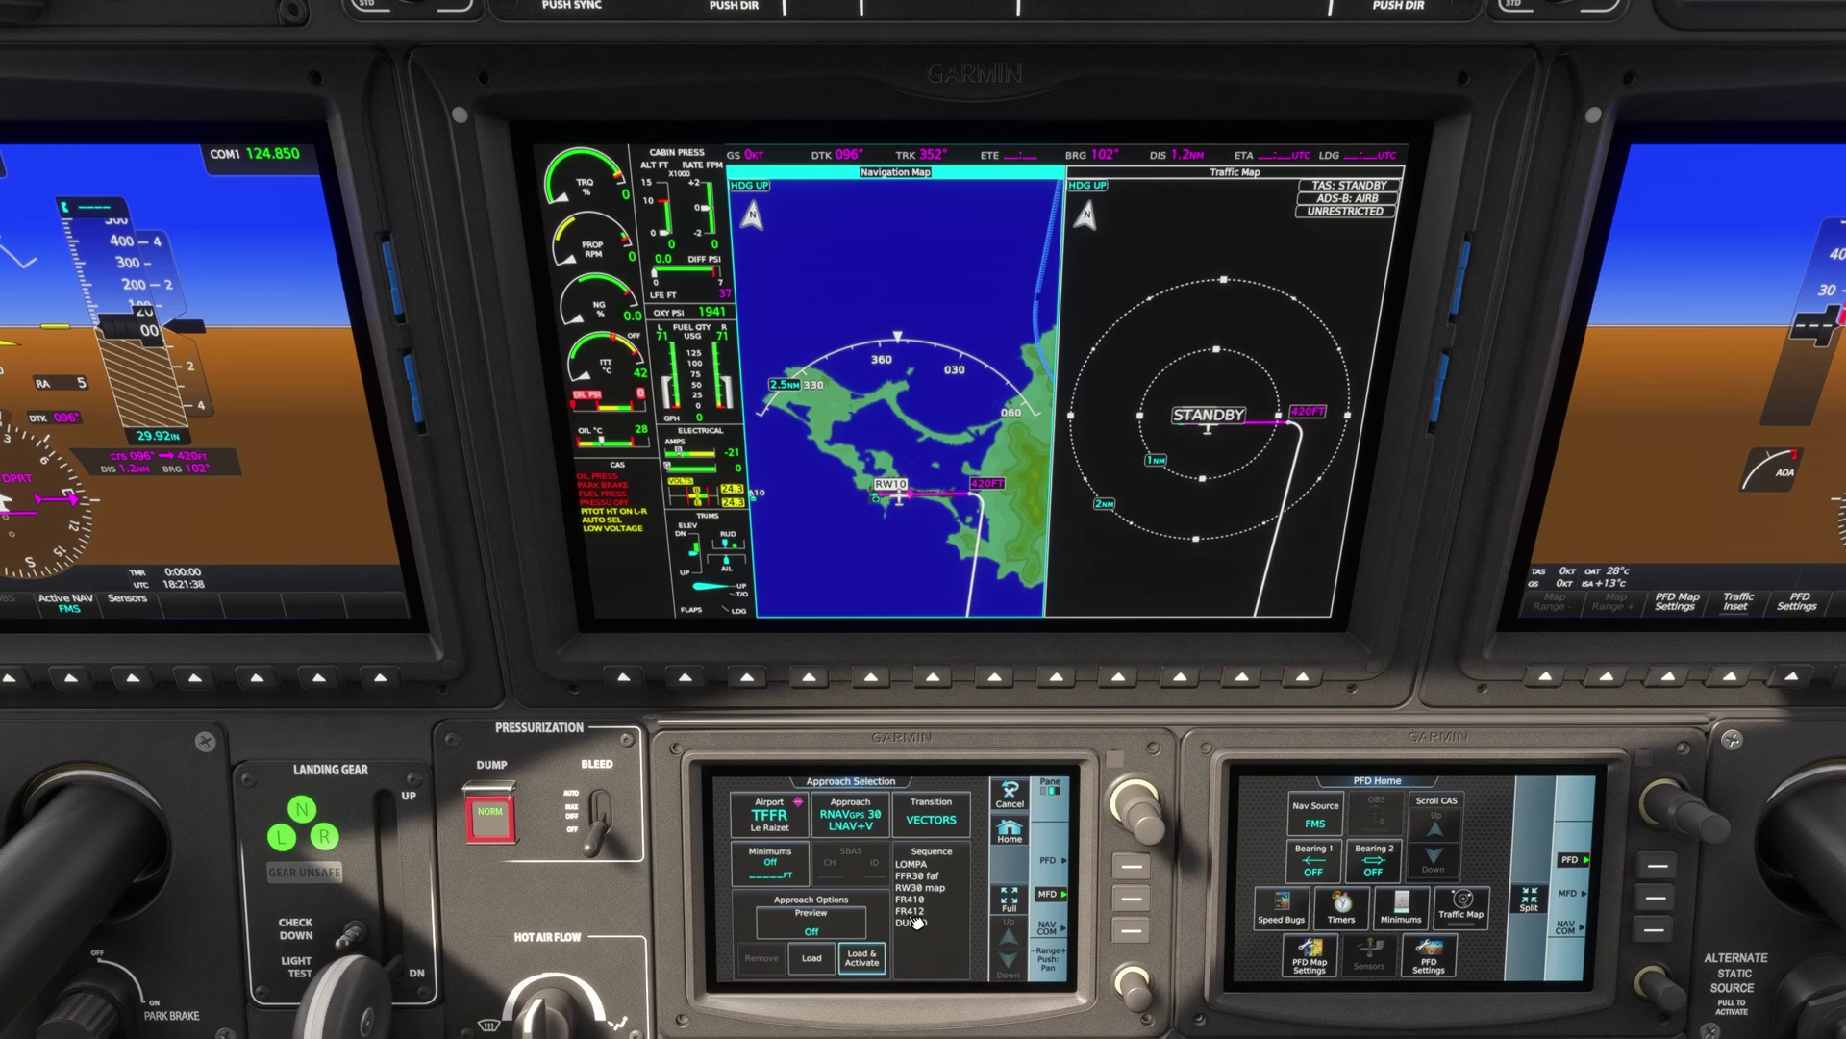
pyautogui.click(861, 958)
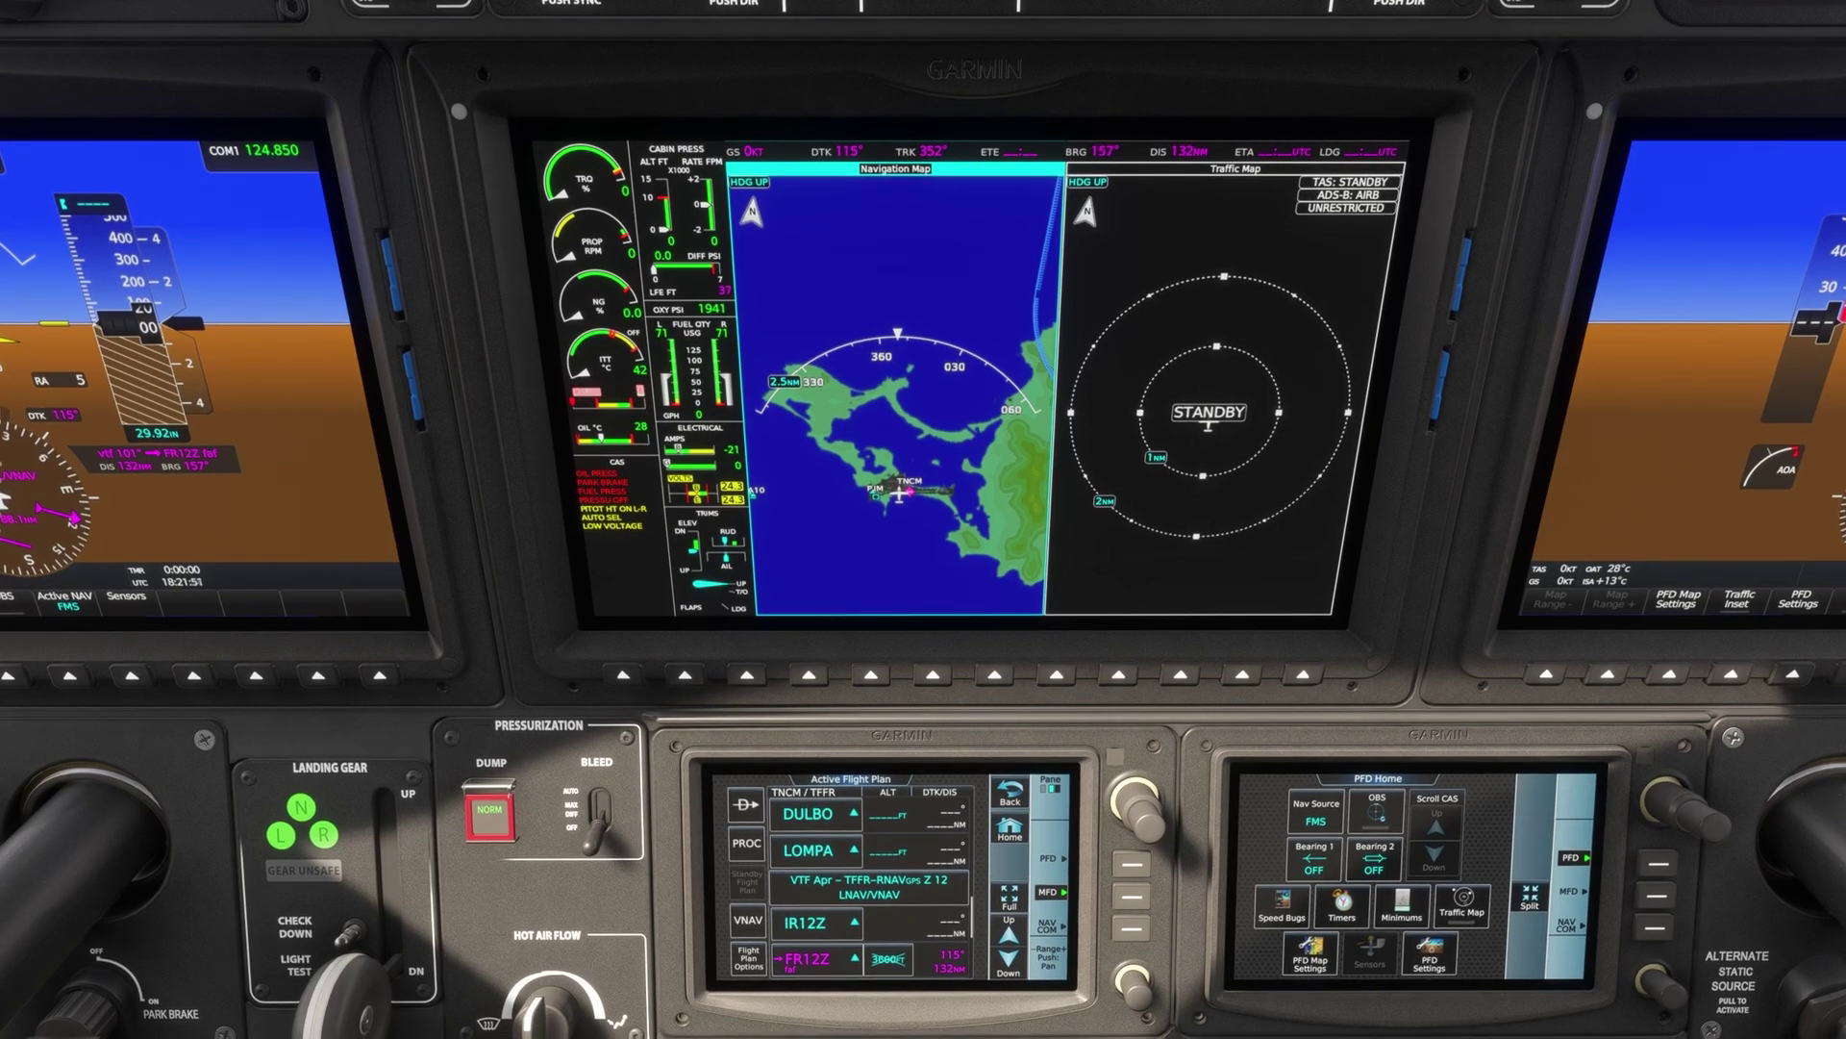
pyautogui.click(1015, 792)
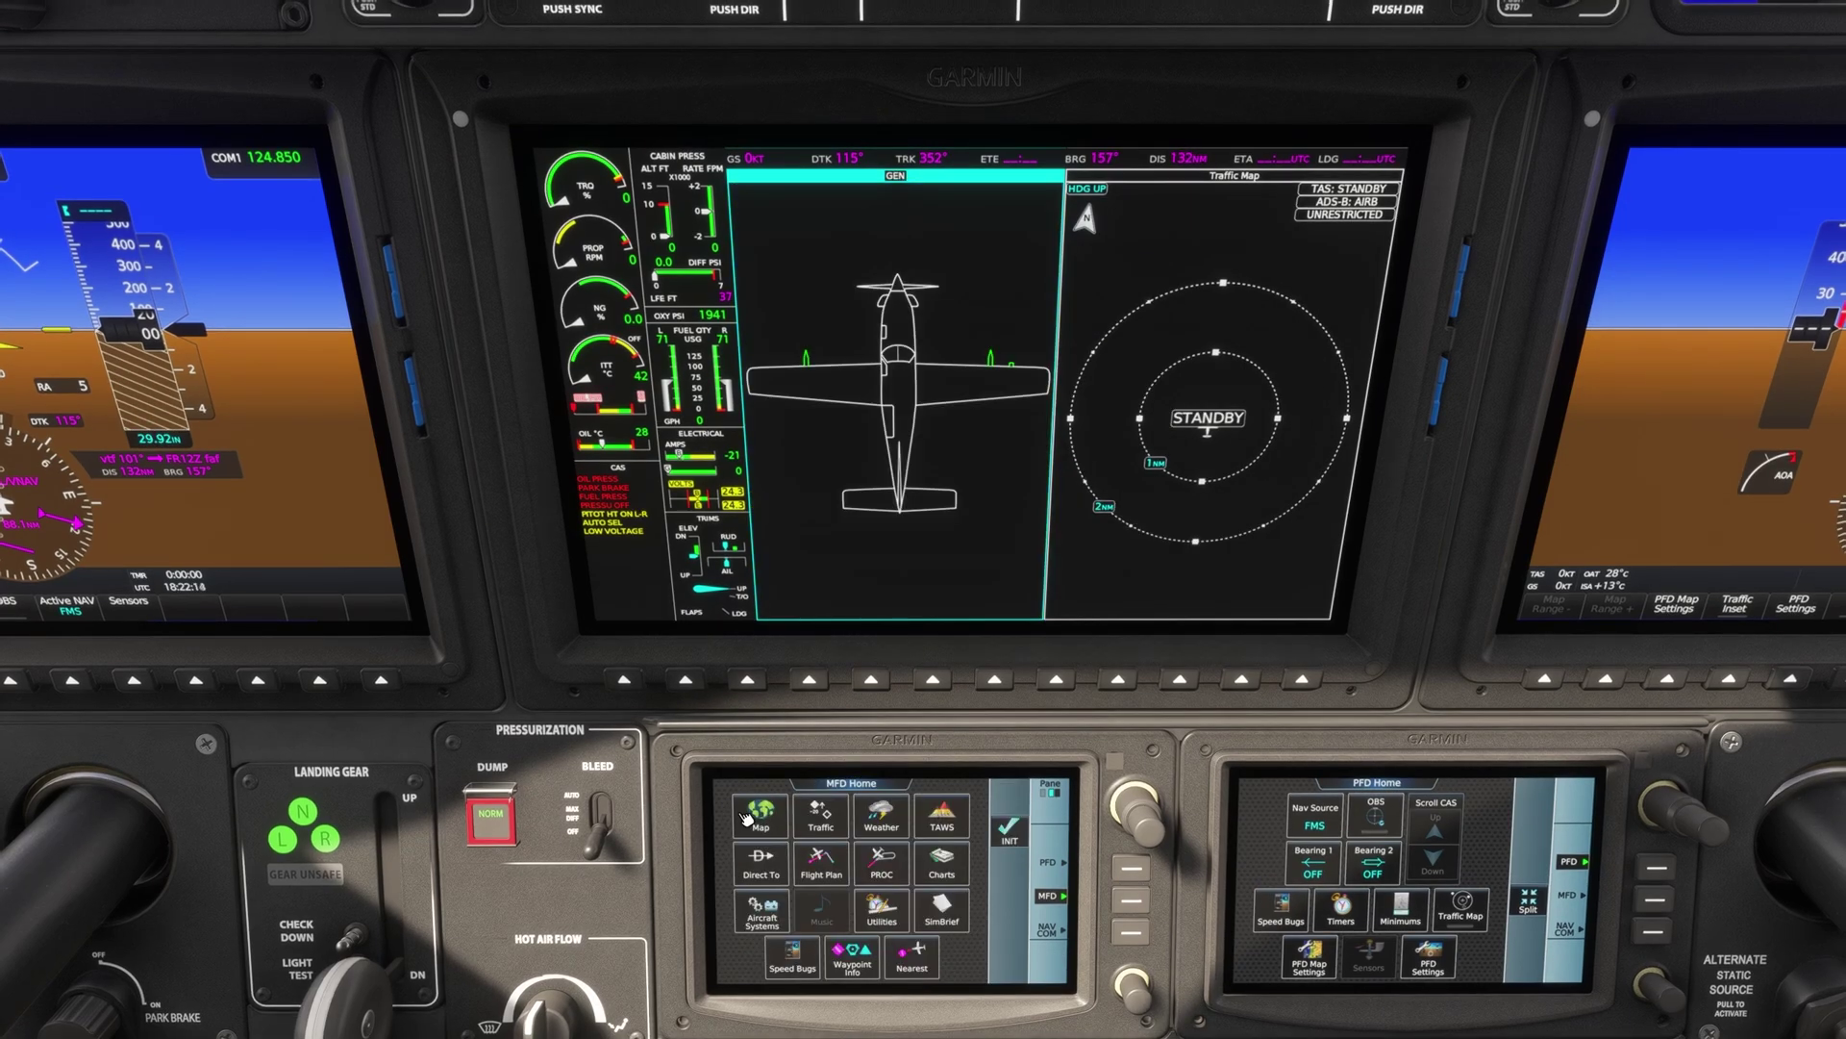
# Step: Restore the navigation map, then display TFFR's Jeppesen RNP Z RWY 12 chart in the MFD's left pane
pyautogui.click(759, 816)
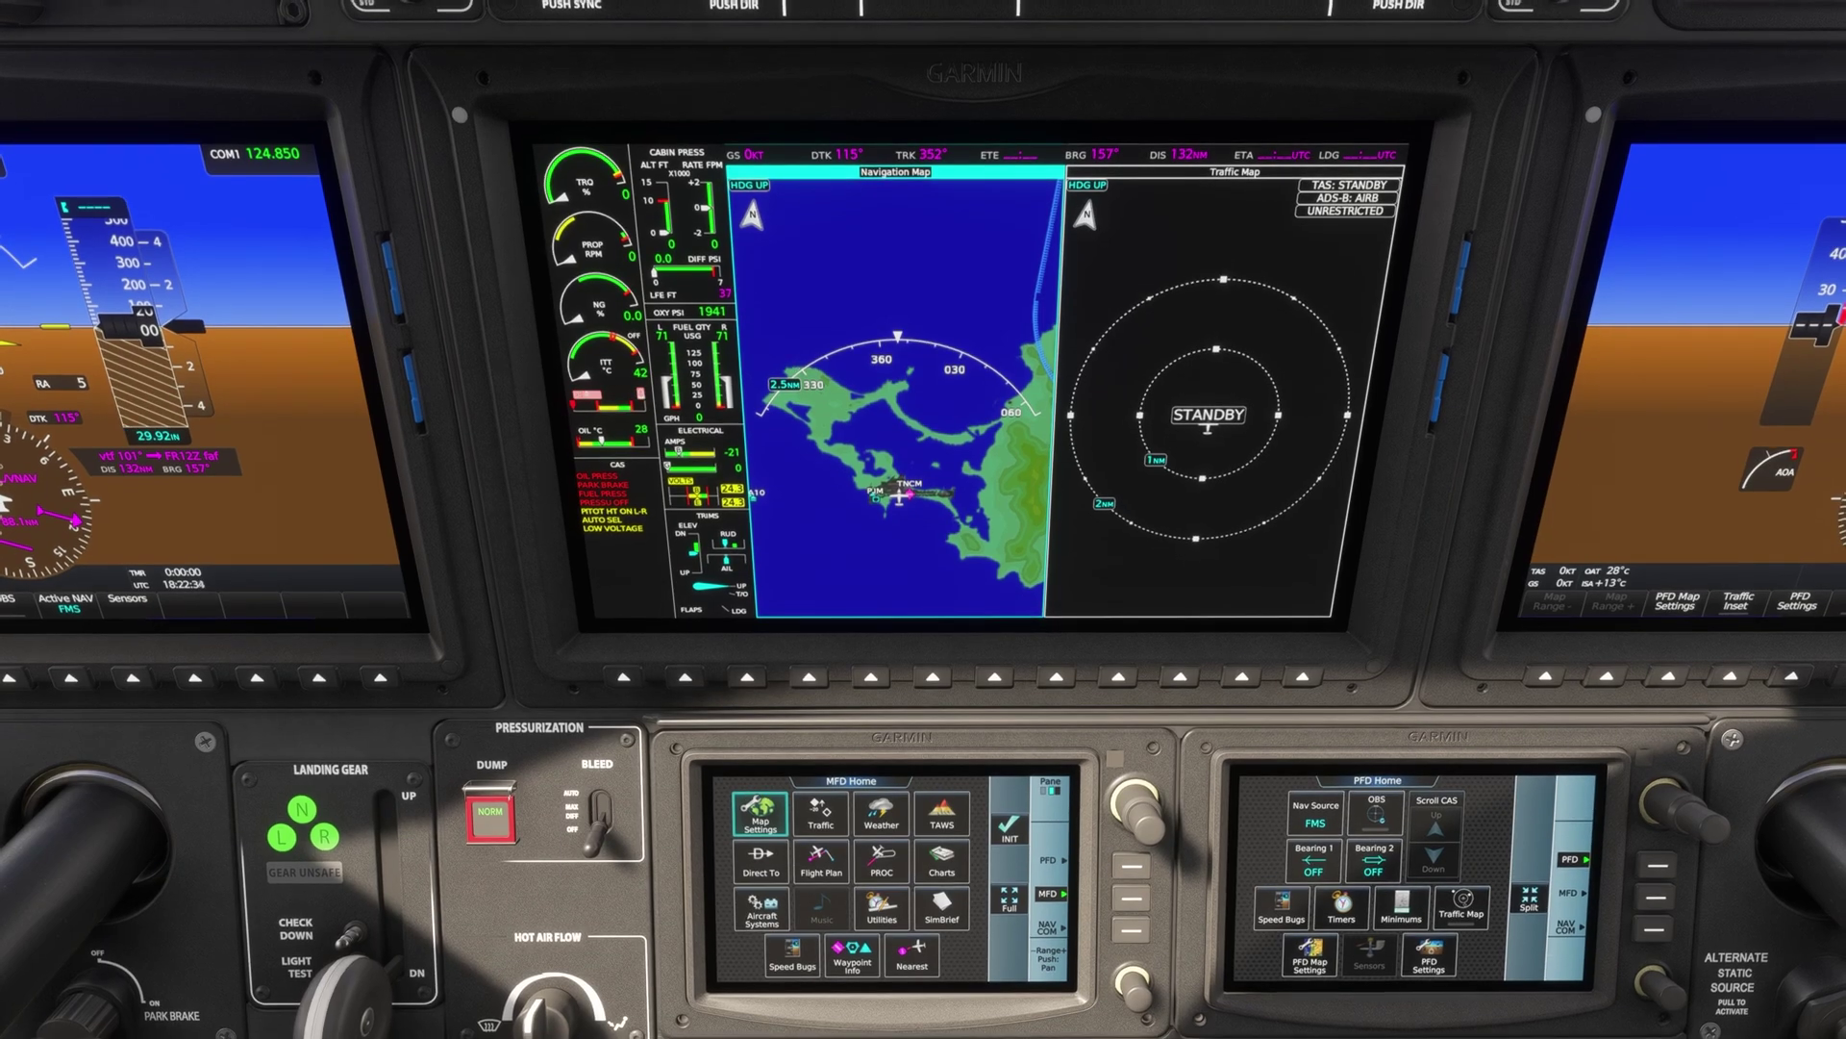
pyautogui.click(879, 906)
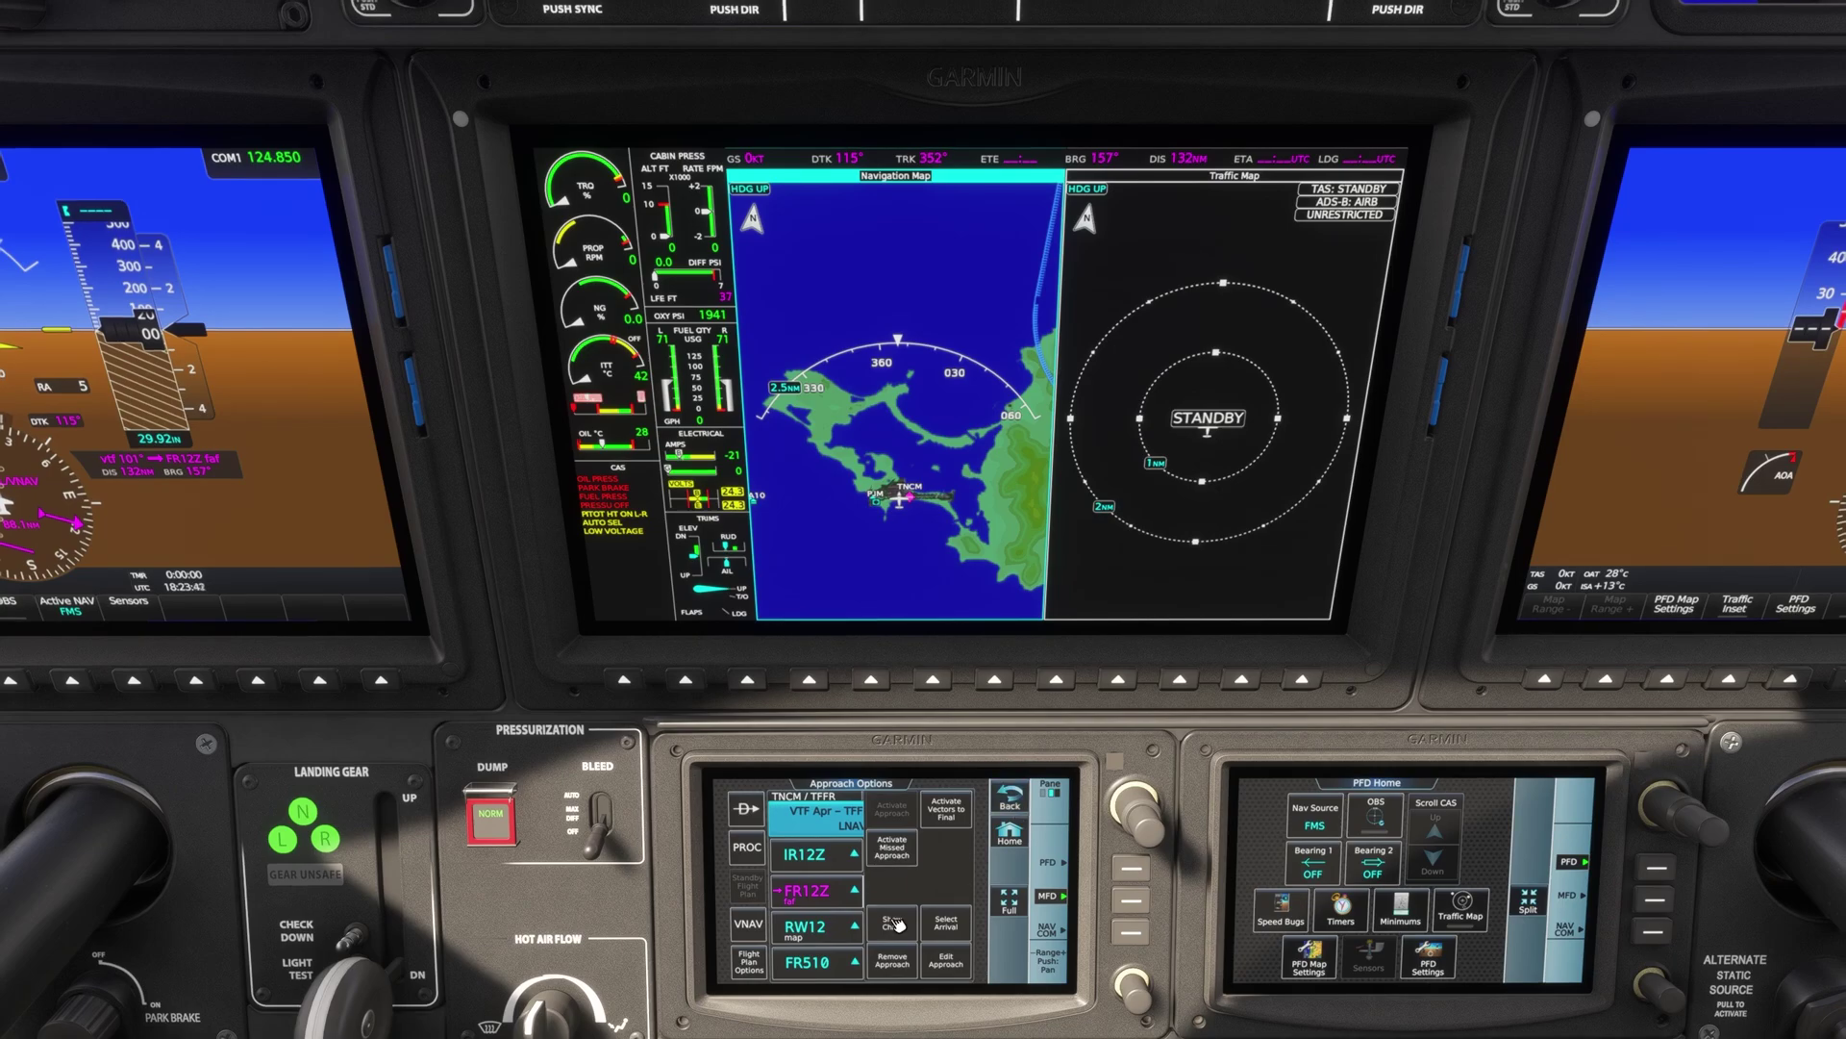
pyautogui.click(893, 923)
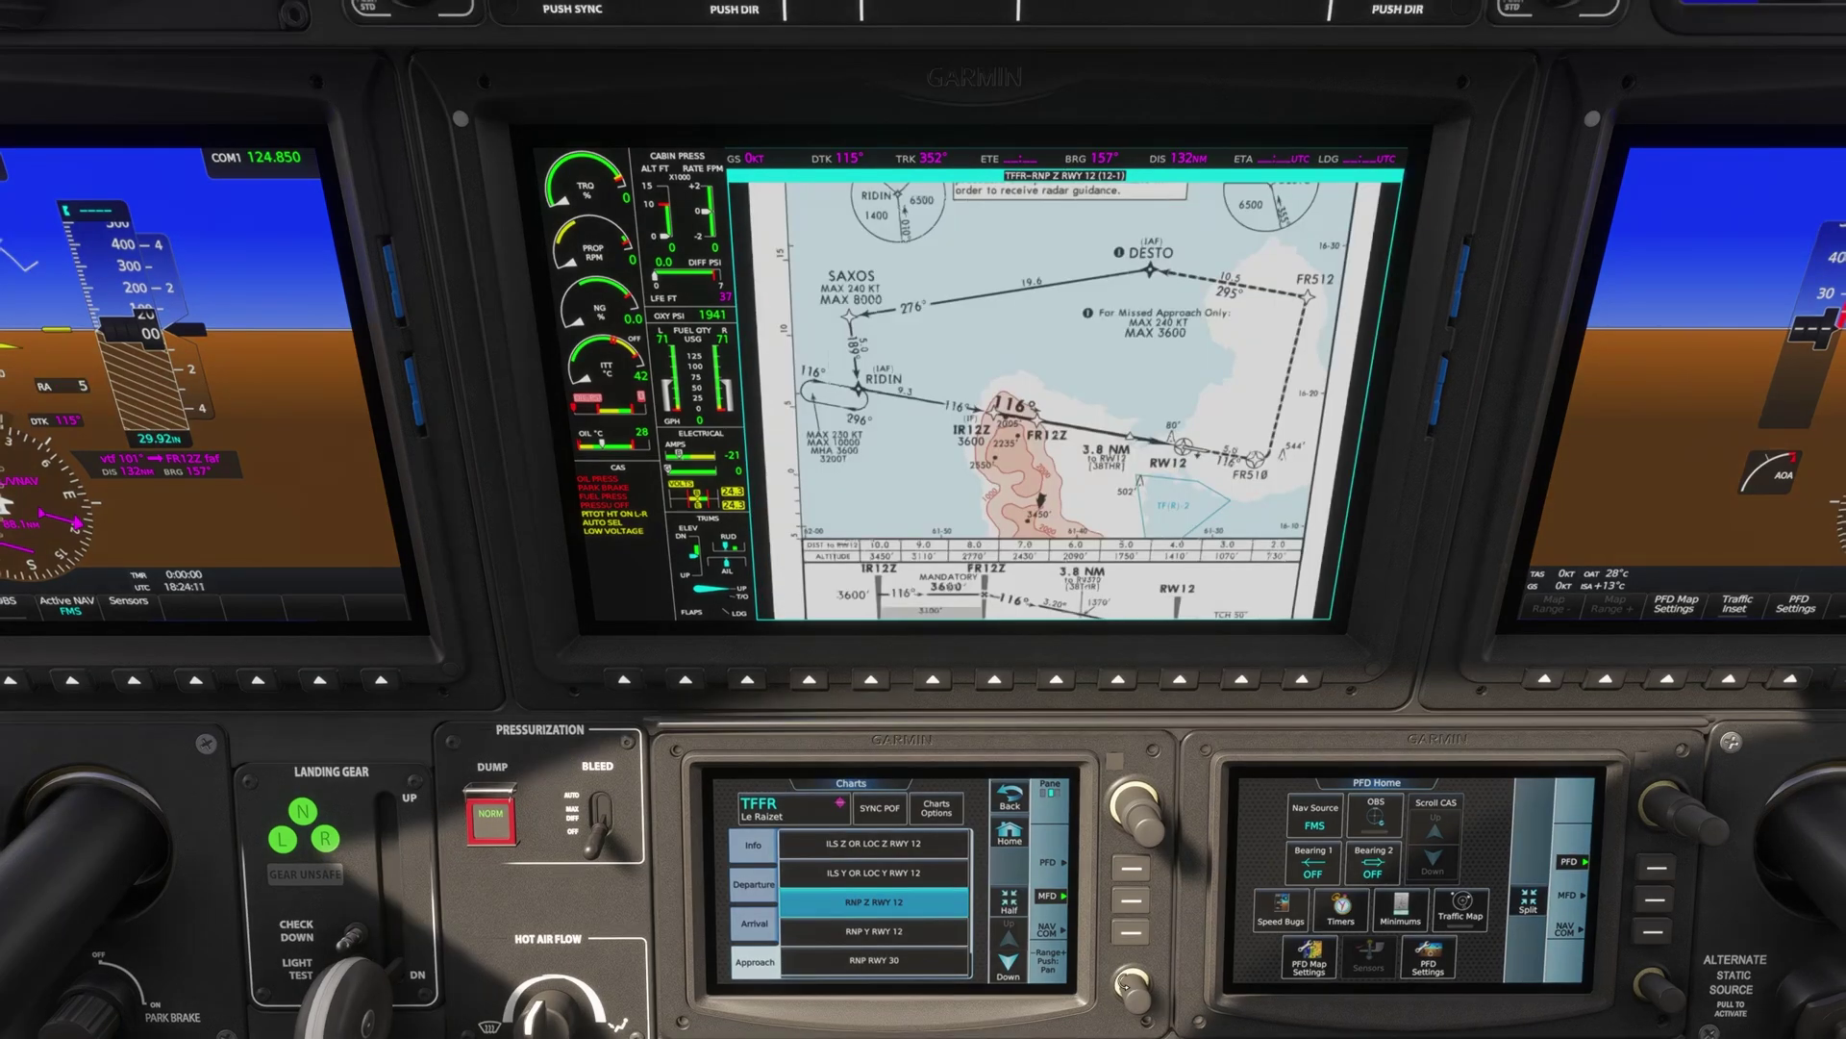
# Step: Limit the RNP Z Rwy 12 chart display to its briefing header section
pyautogui.scroll(1, 1125, 983)
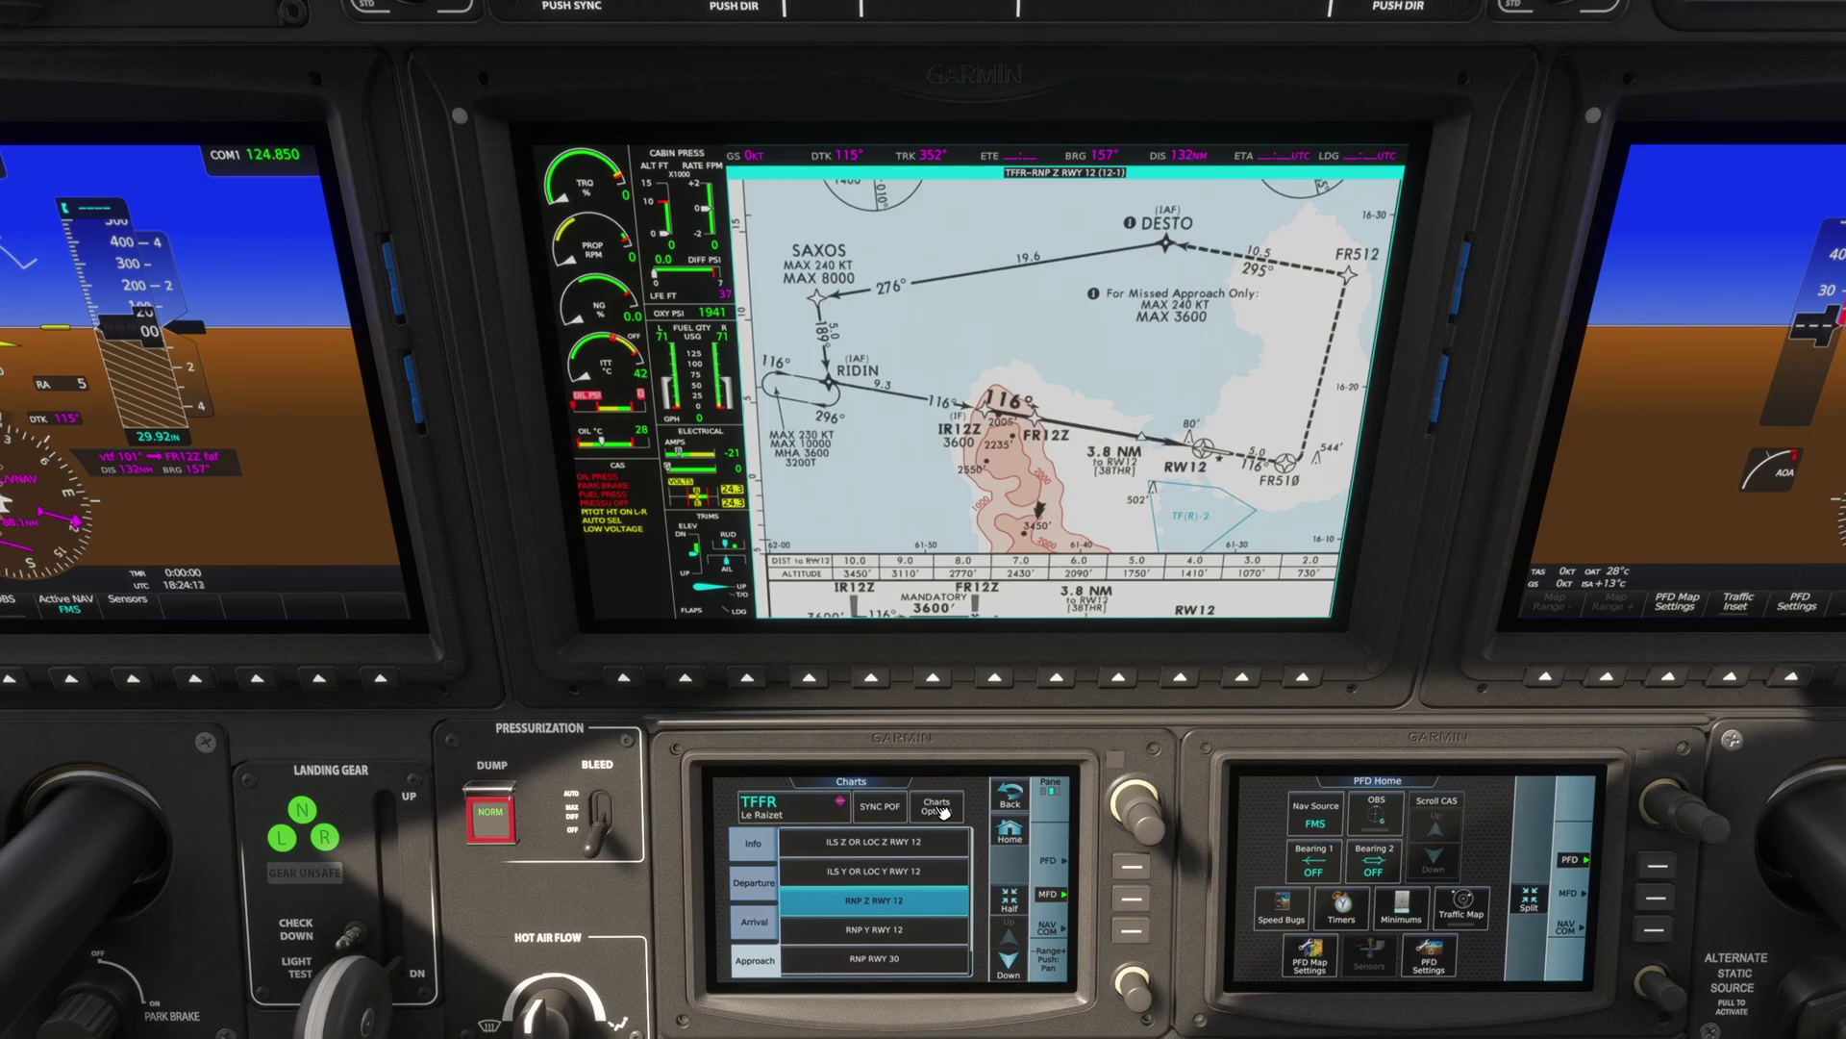
pyautogui.click(939, 808)
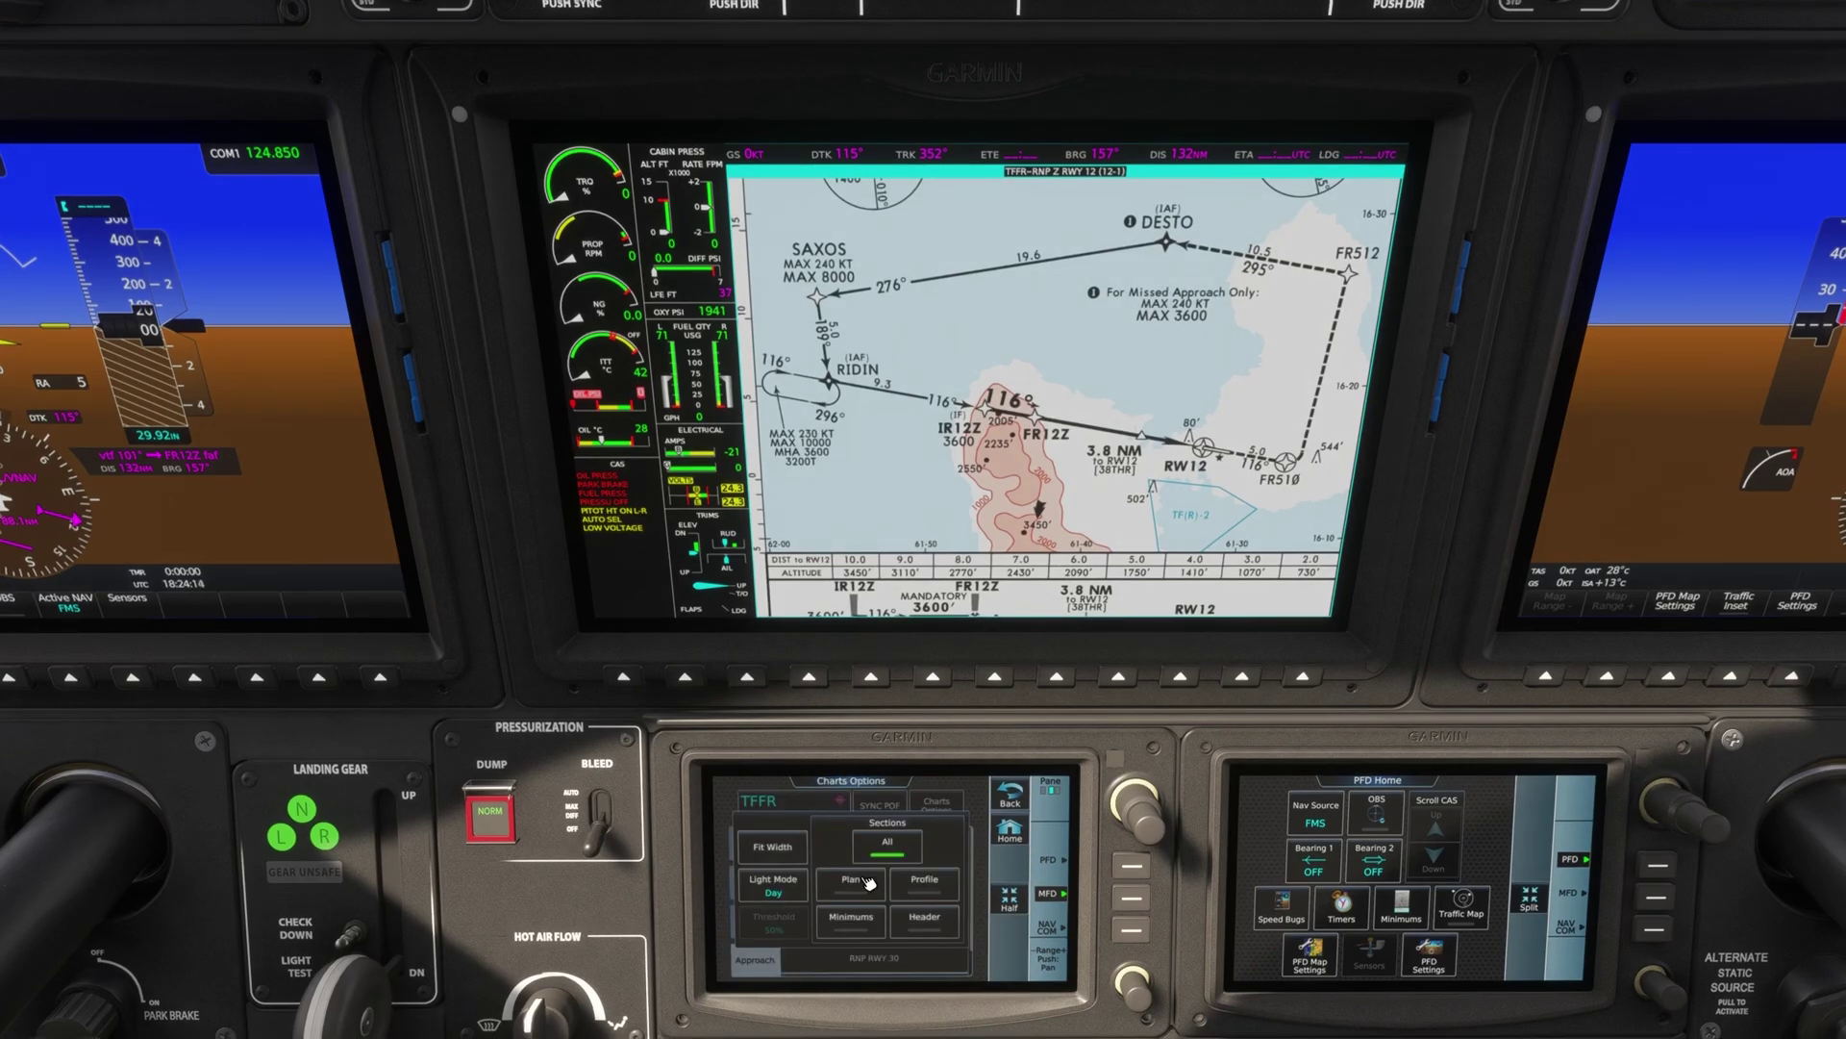
pyautogui.click(869, 882)
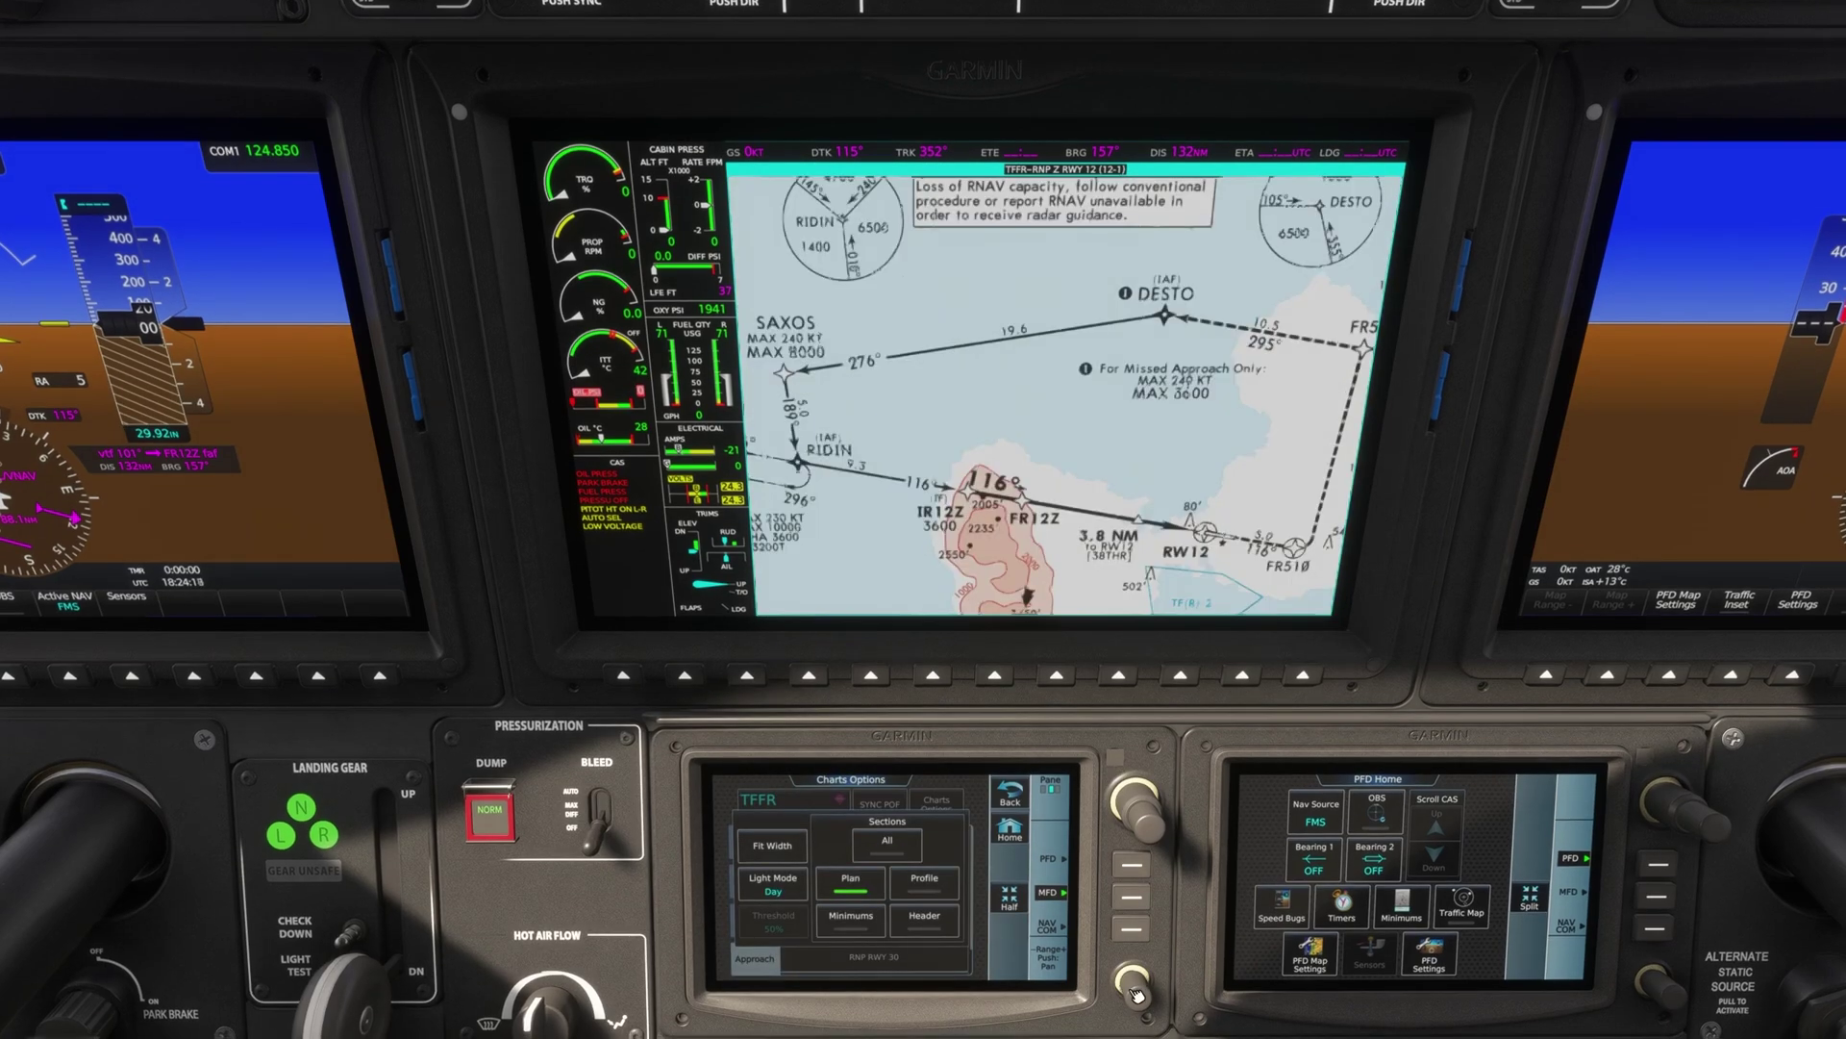
pyautogui.scroll(-2, 1137, 993)
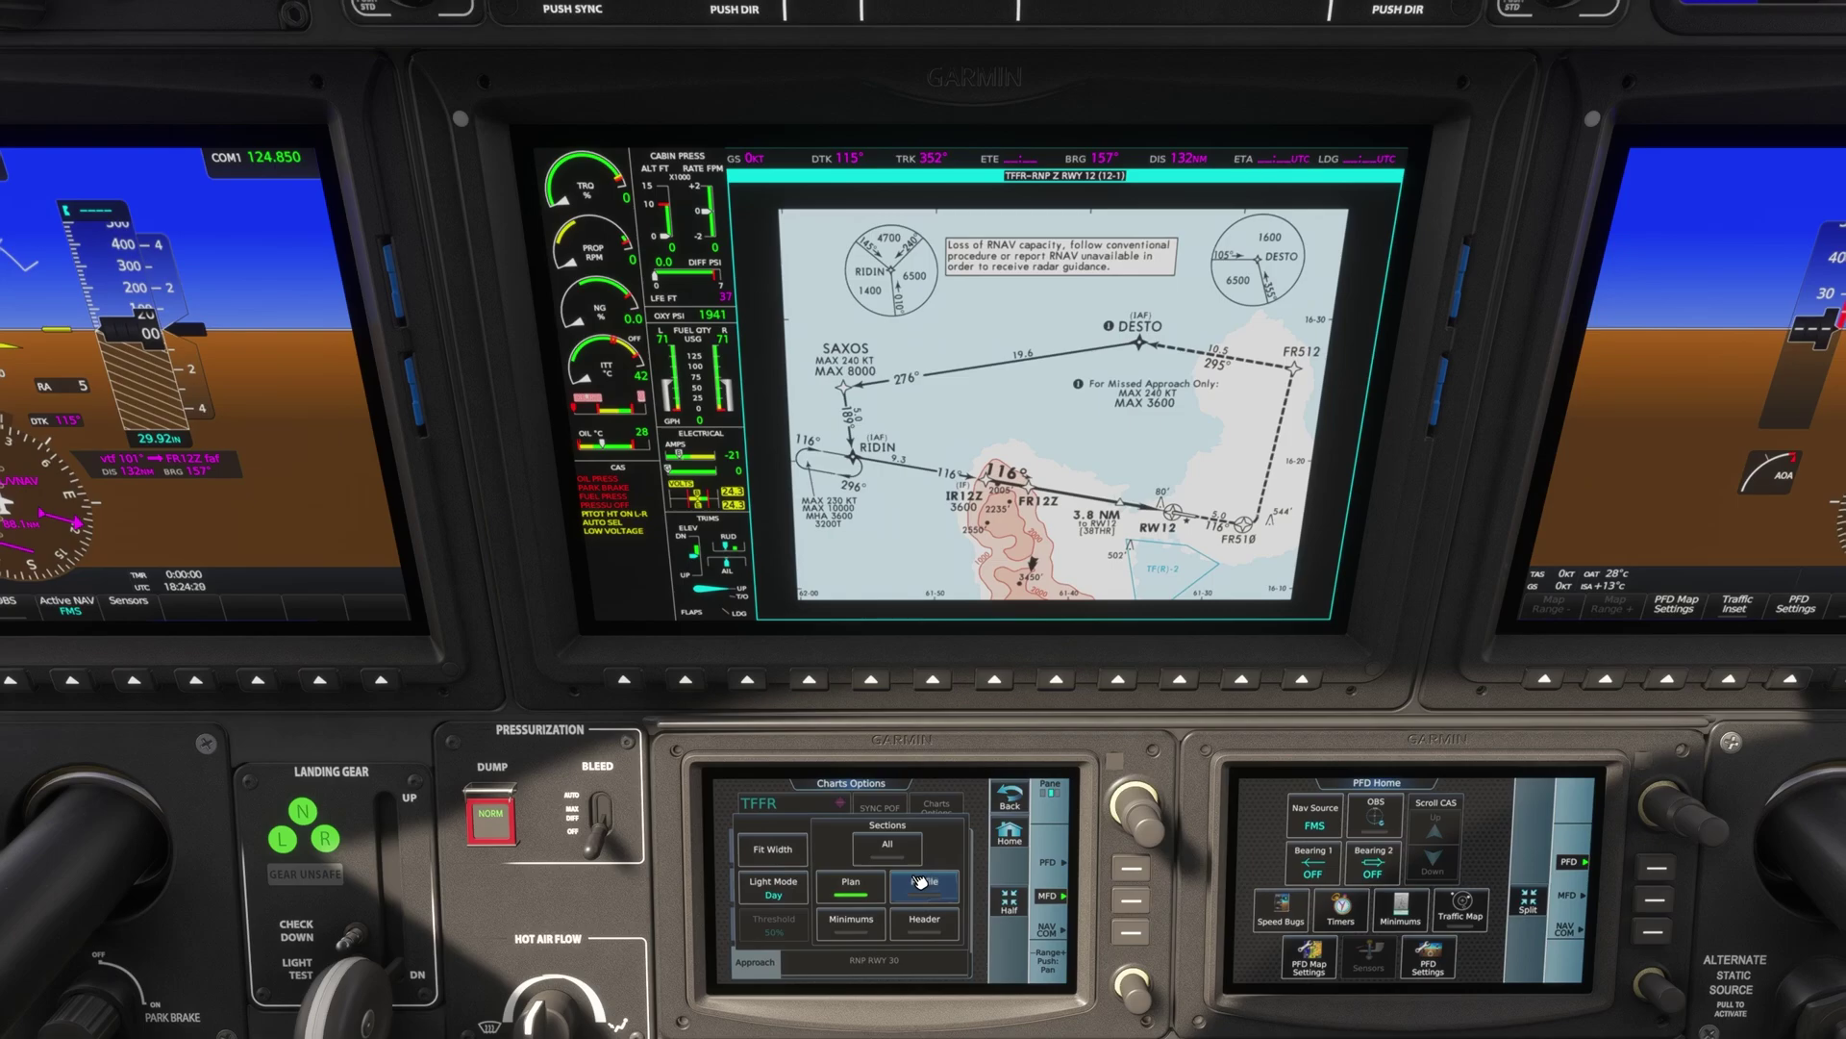
pyautogui.click(929, 930)
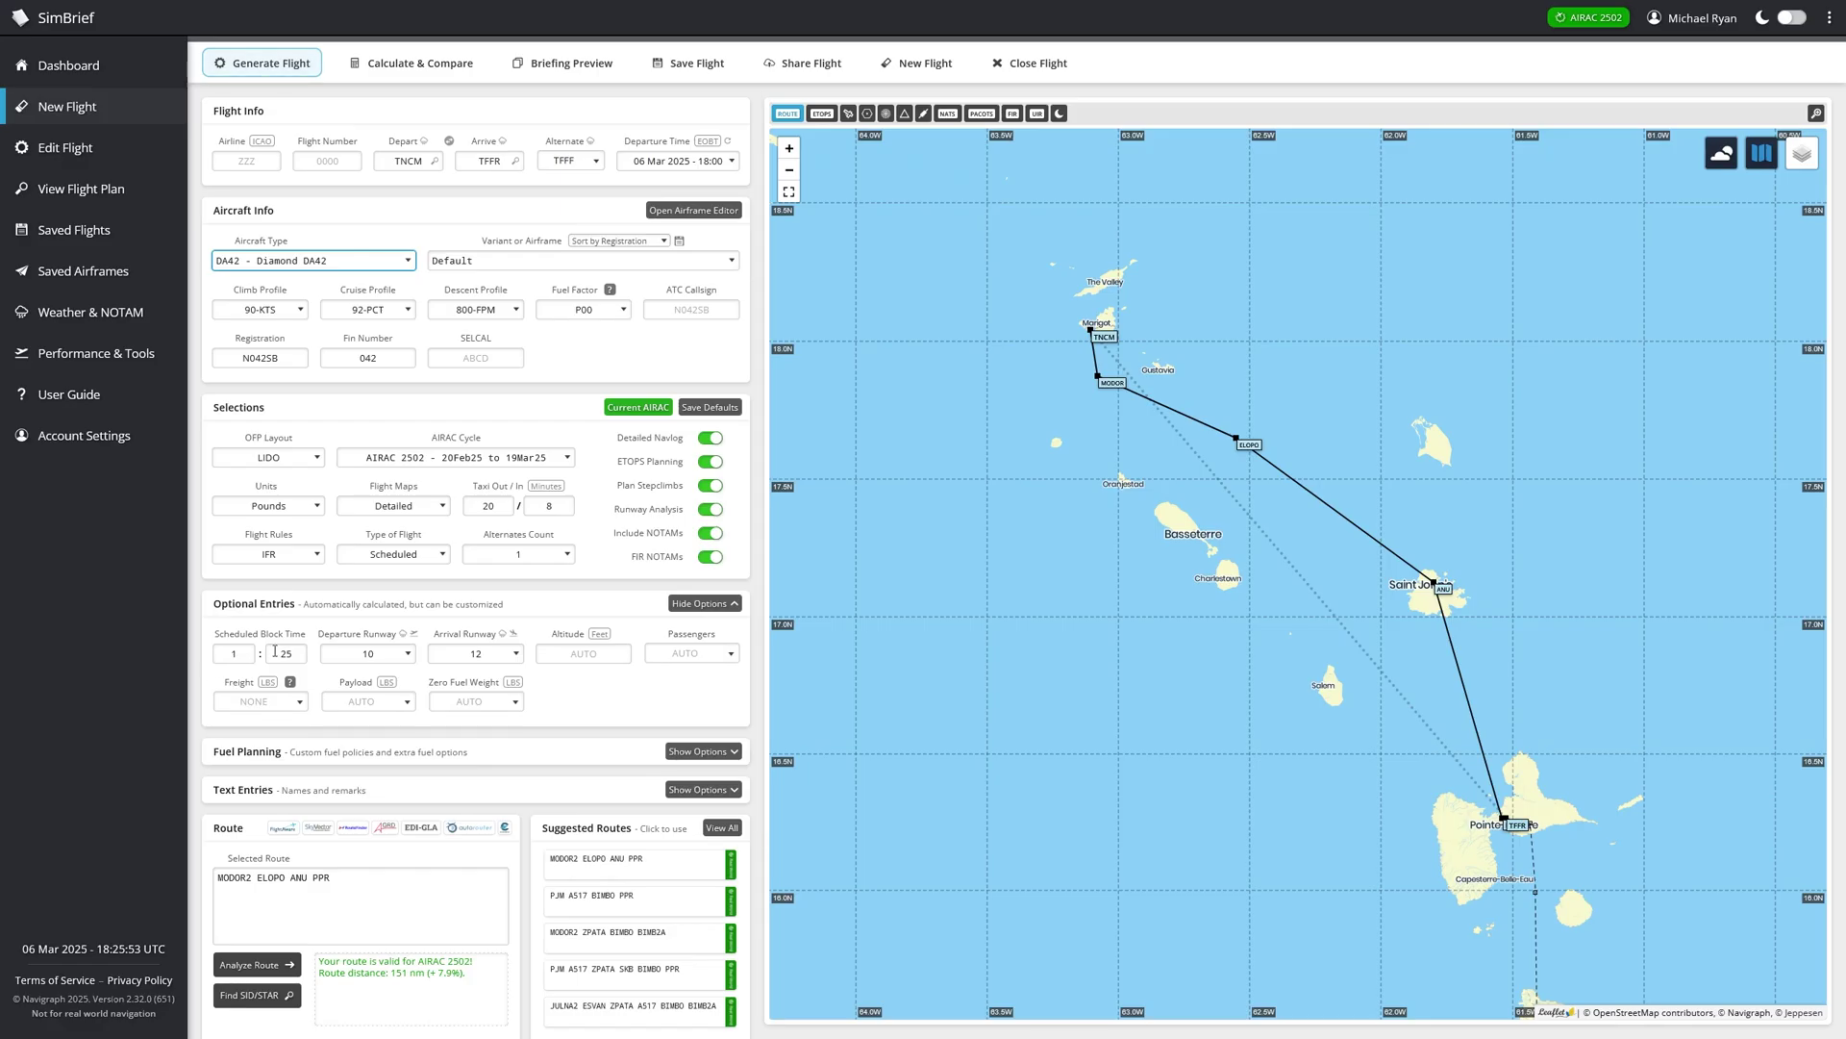
# Step: Generate the SimBrief plan via PJM A517 ZPATA SKB BIMBO PPR and list it in Navigraph Charts' SimBrief import
pyautogui.scroll(-2, 288, 649)
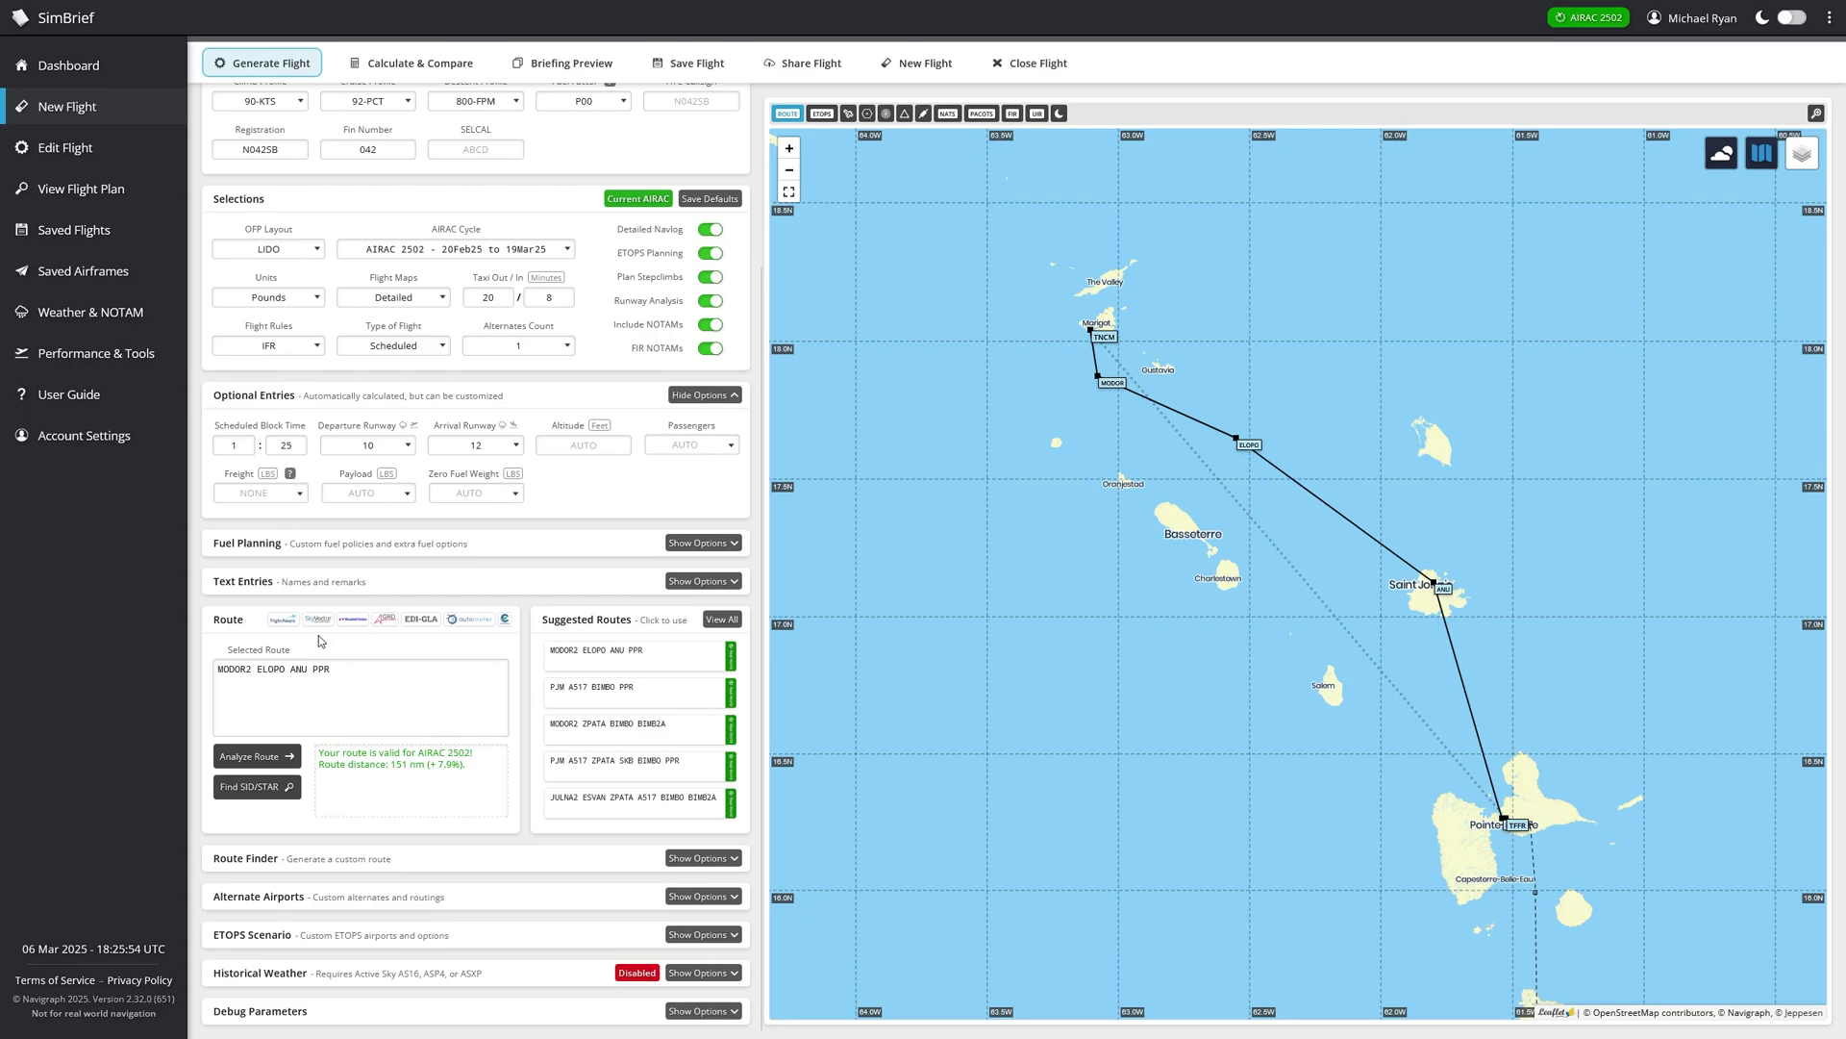
pyautogui.click(597, 689)
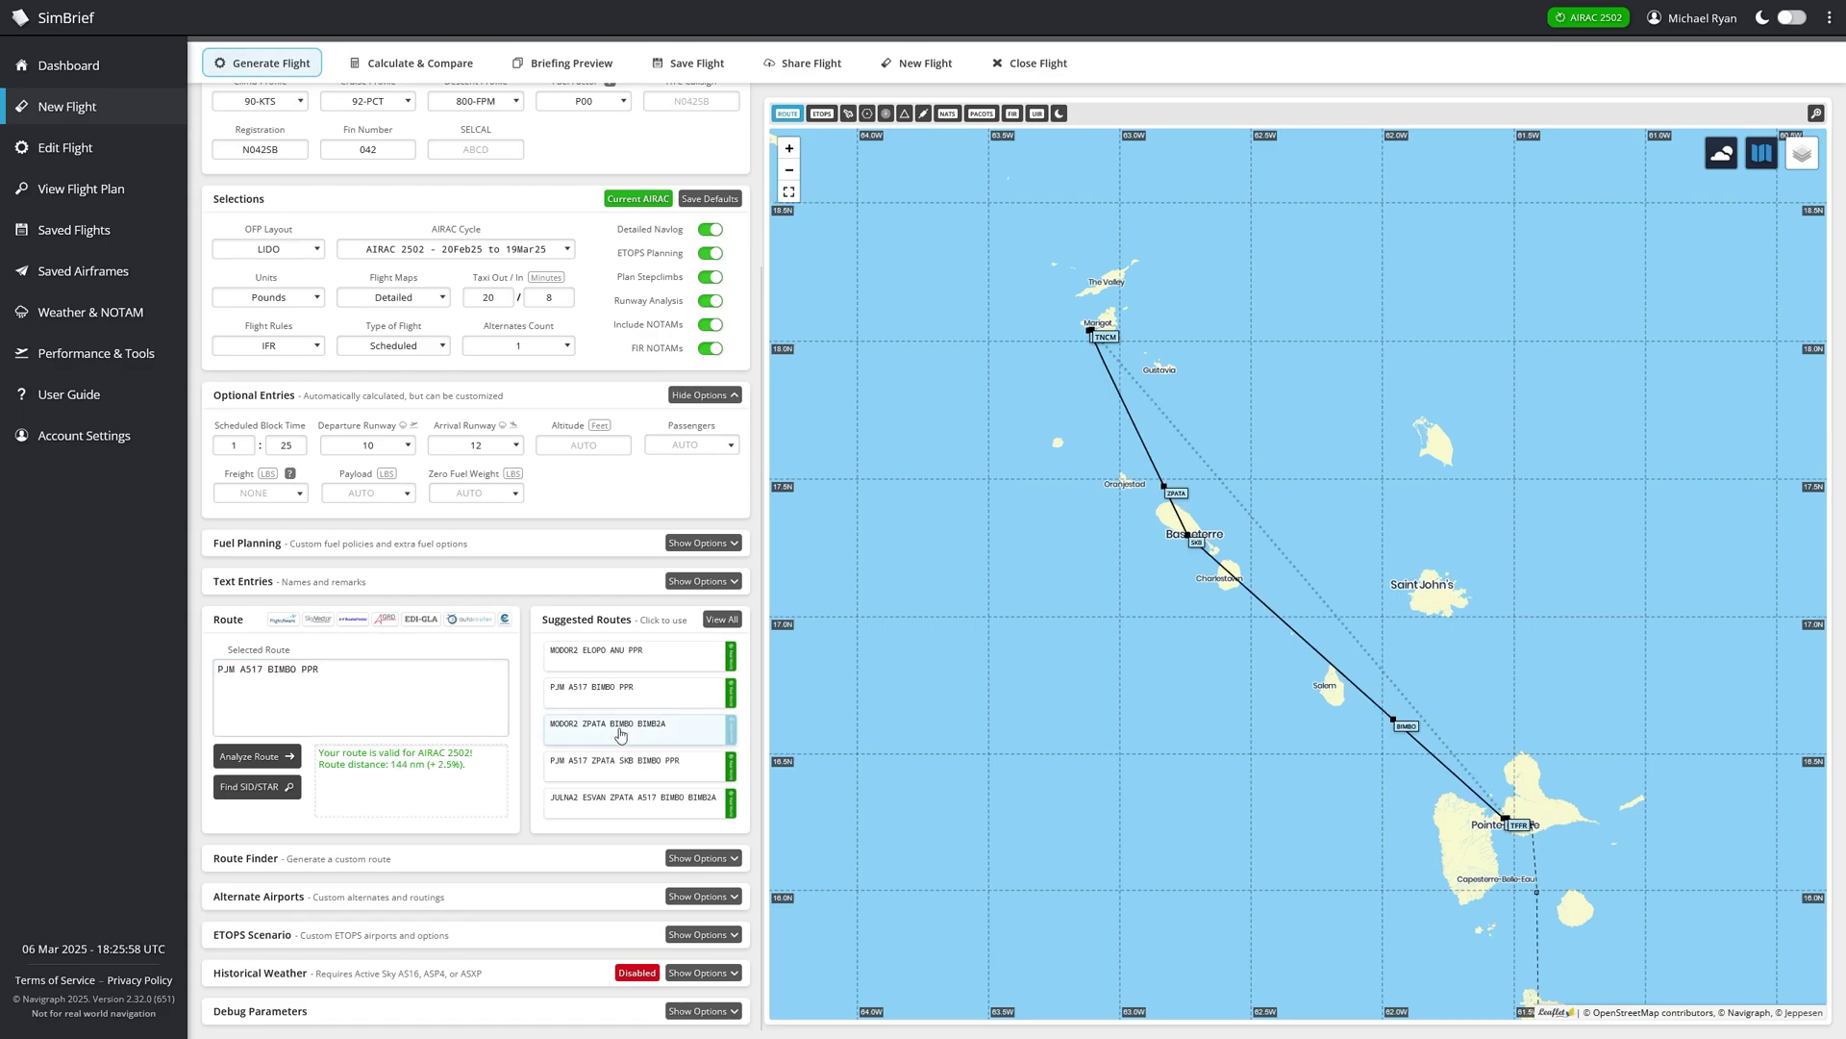
pyautogui.click(619, 762)
pyautogui.scroll(2, 596, 673)
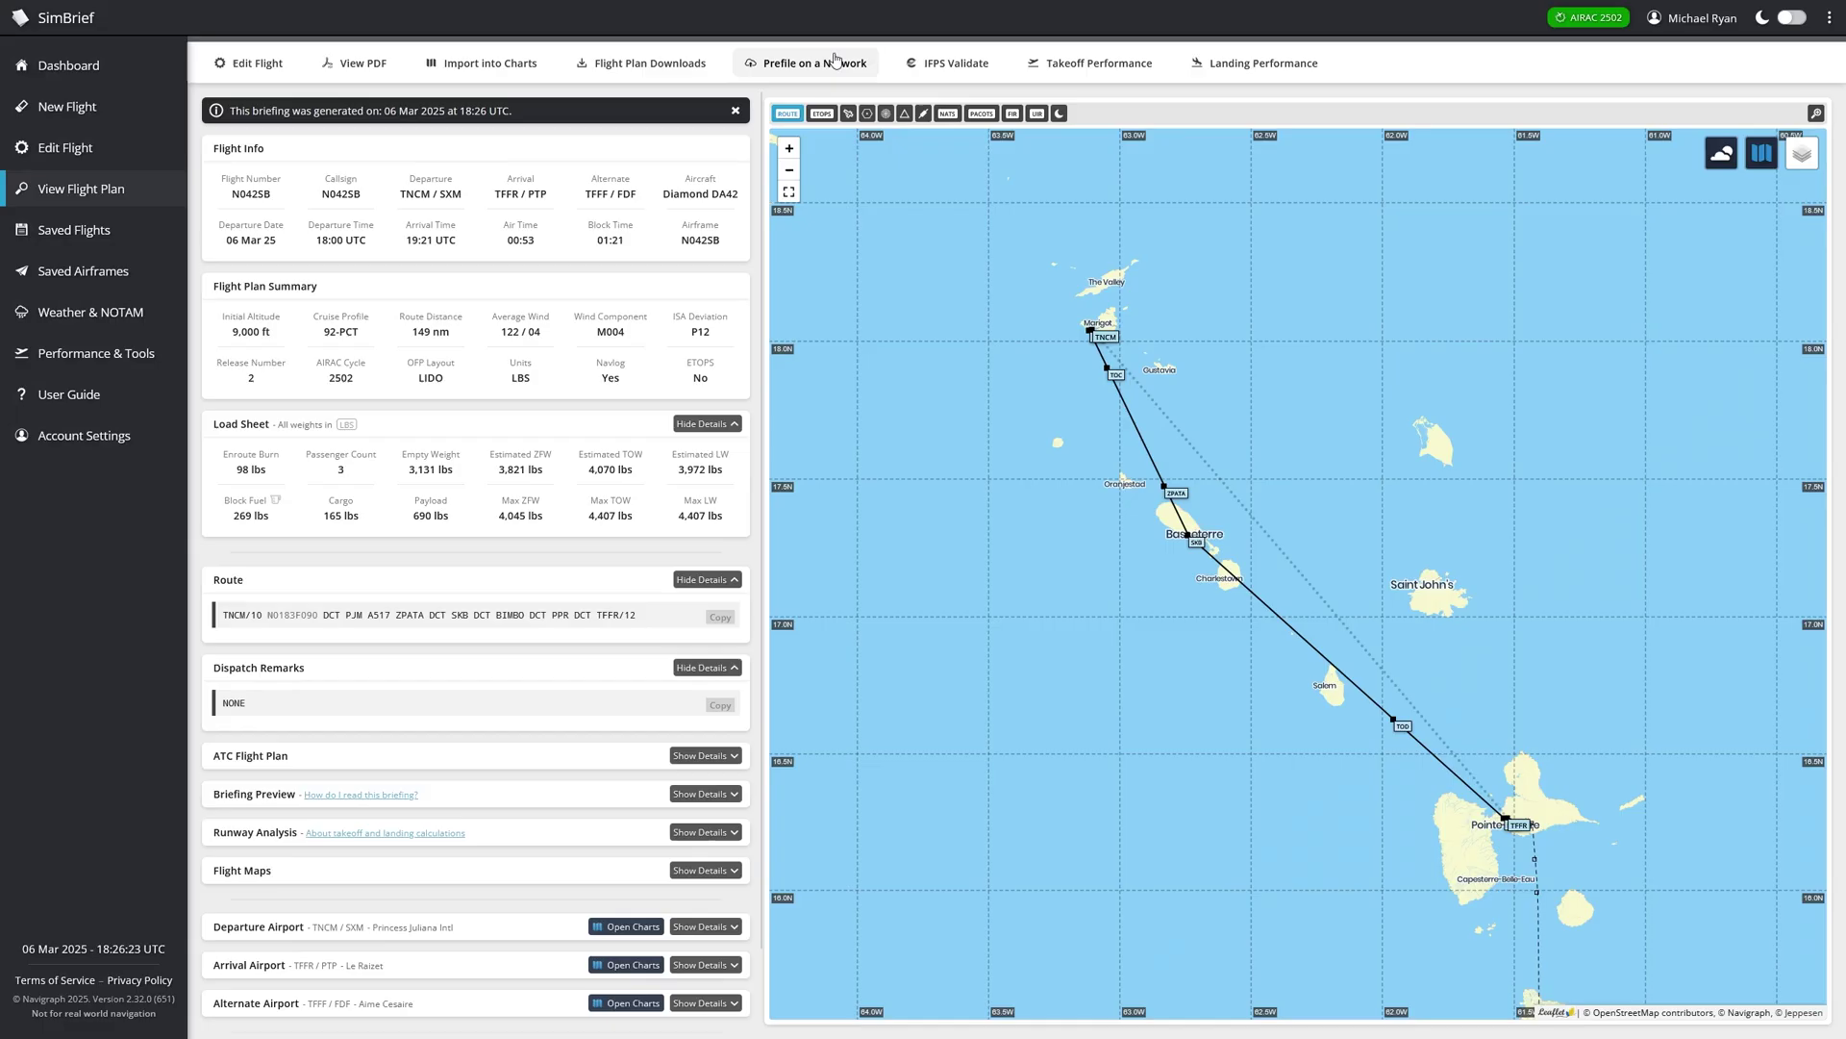
pyautogui.scroll(-3, 458, 805)
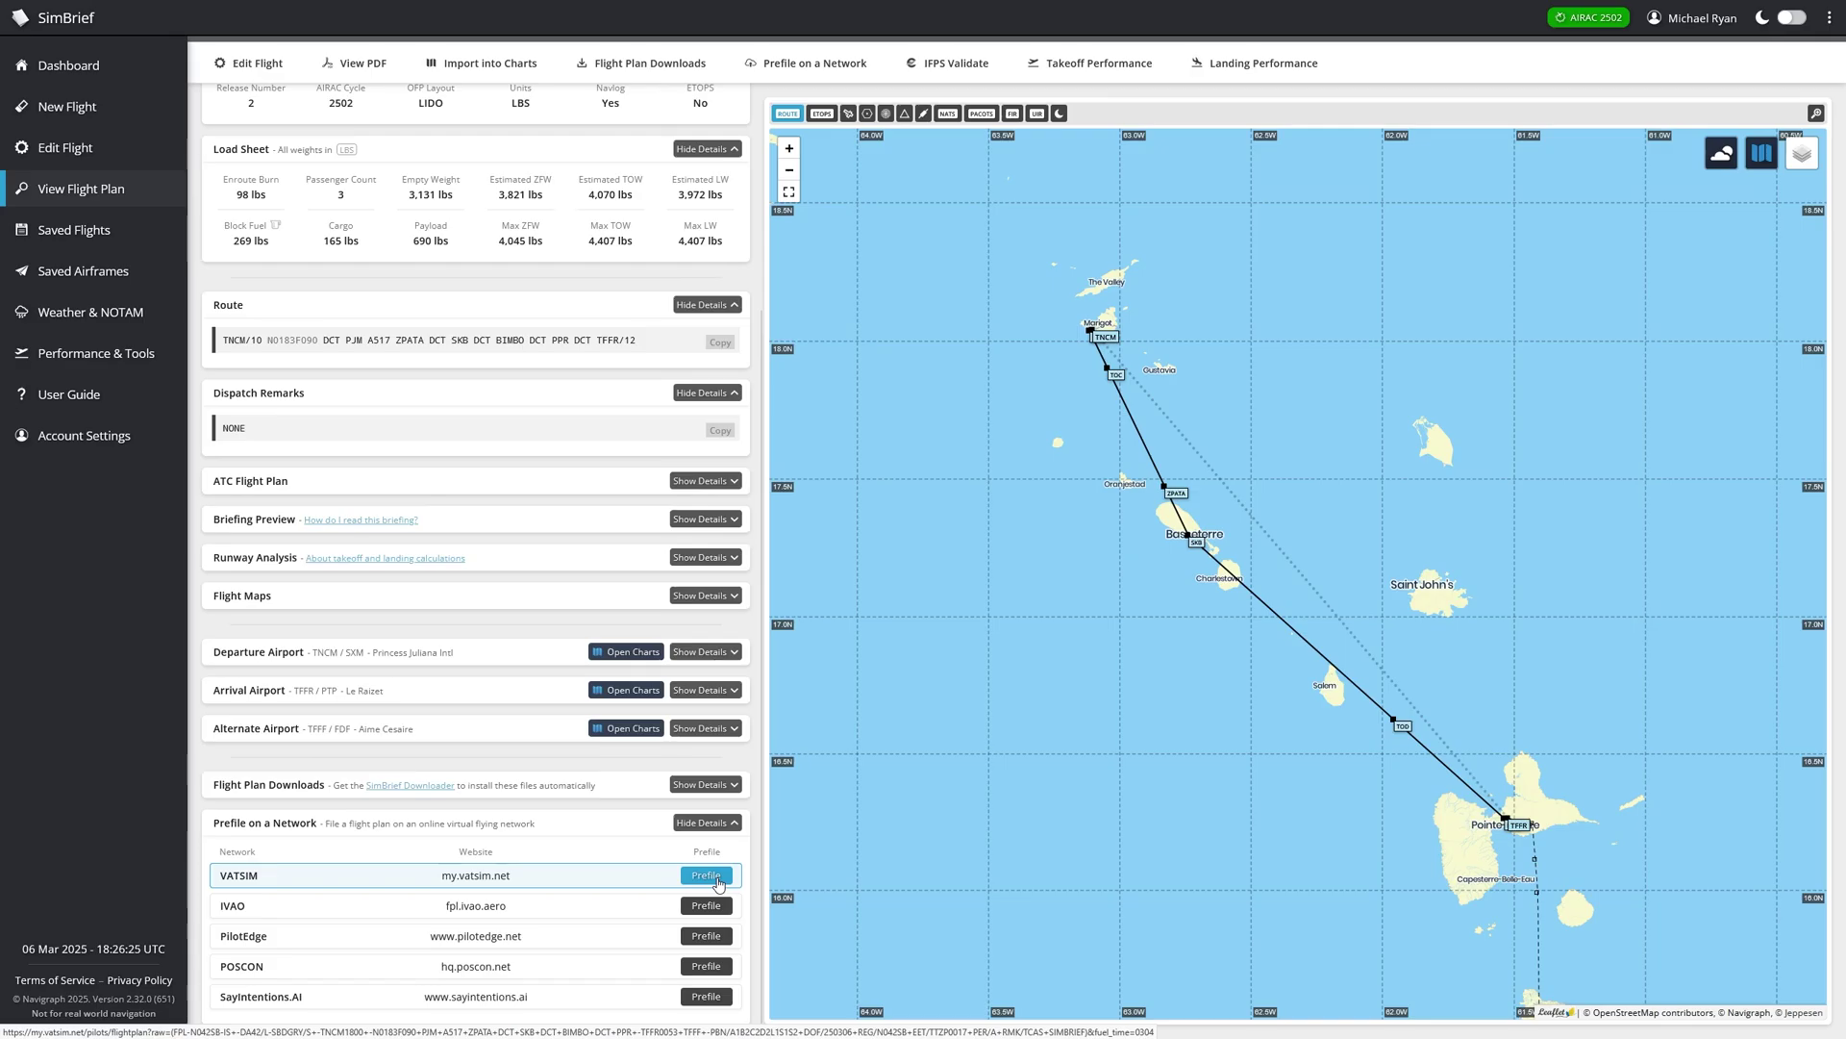
pyautogui.hotkey('alt', 'Tab')
pyautogui.click(330, 135)
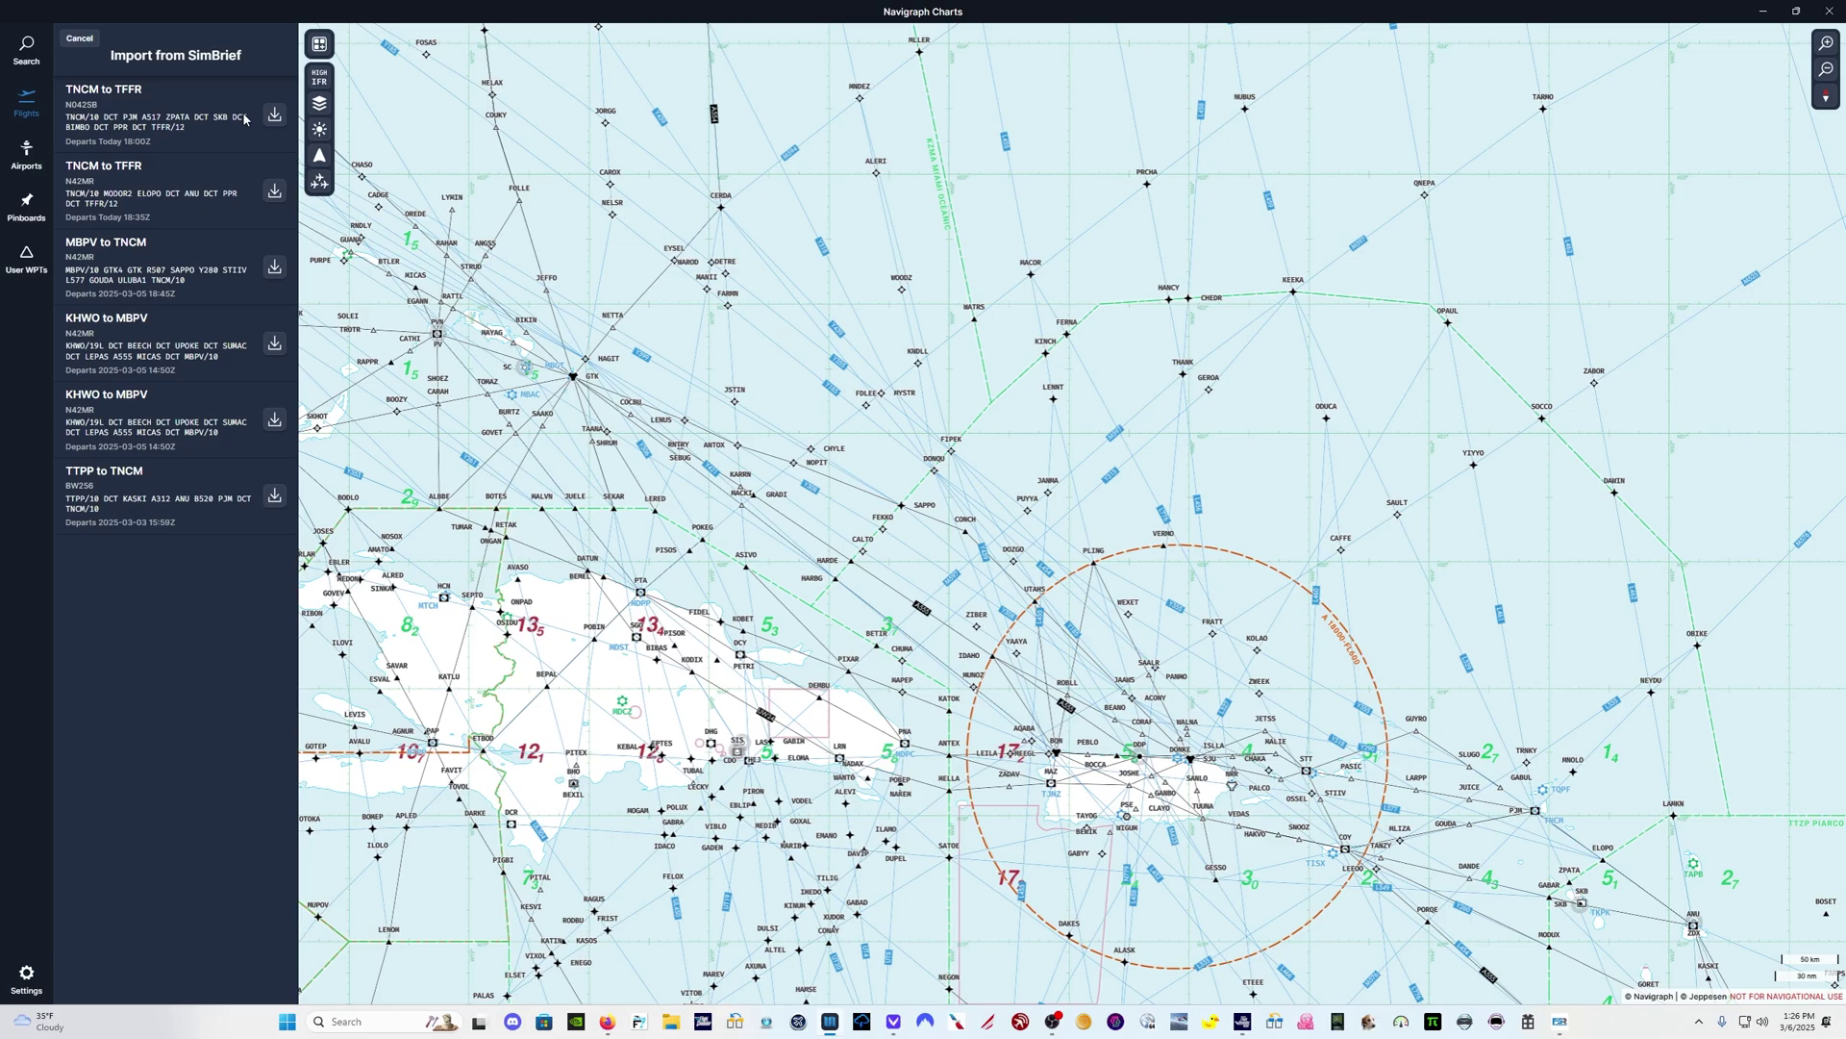
# Step: Import the TNCM–TFFR flight with the BIMB2A arrival and the RNAV Z RWY 12 Final approach
pyautogui.click(243, 111)
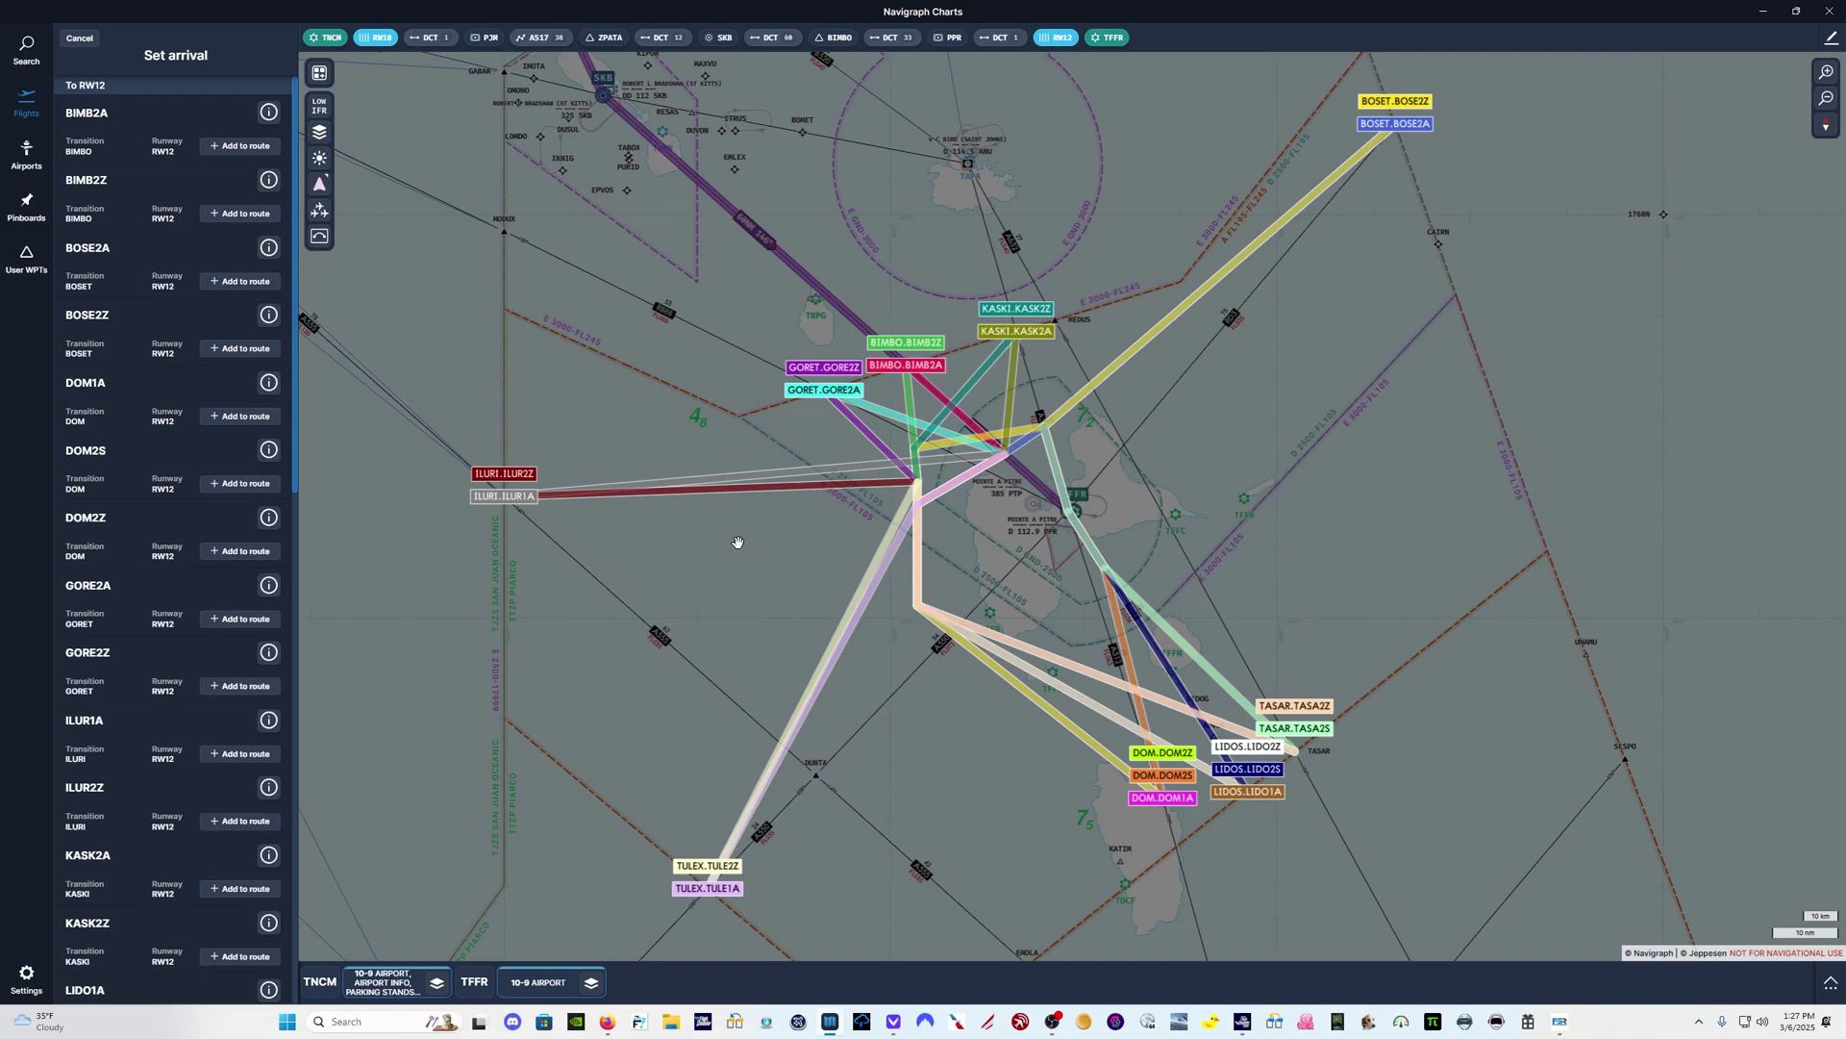
pyautogui.click(232, 148)
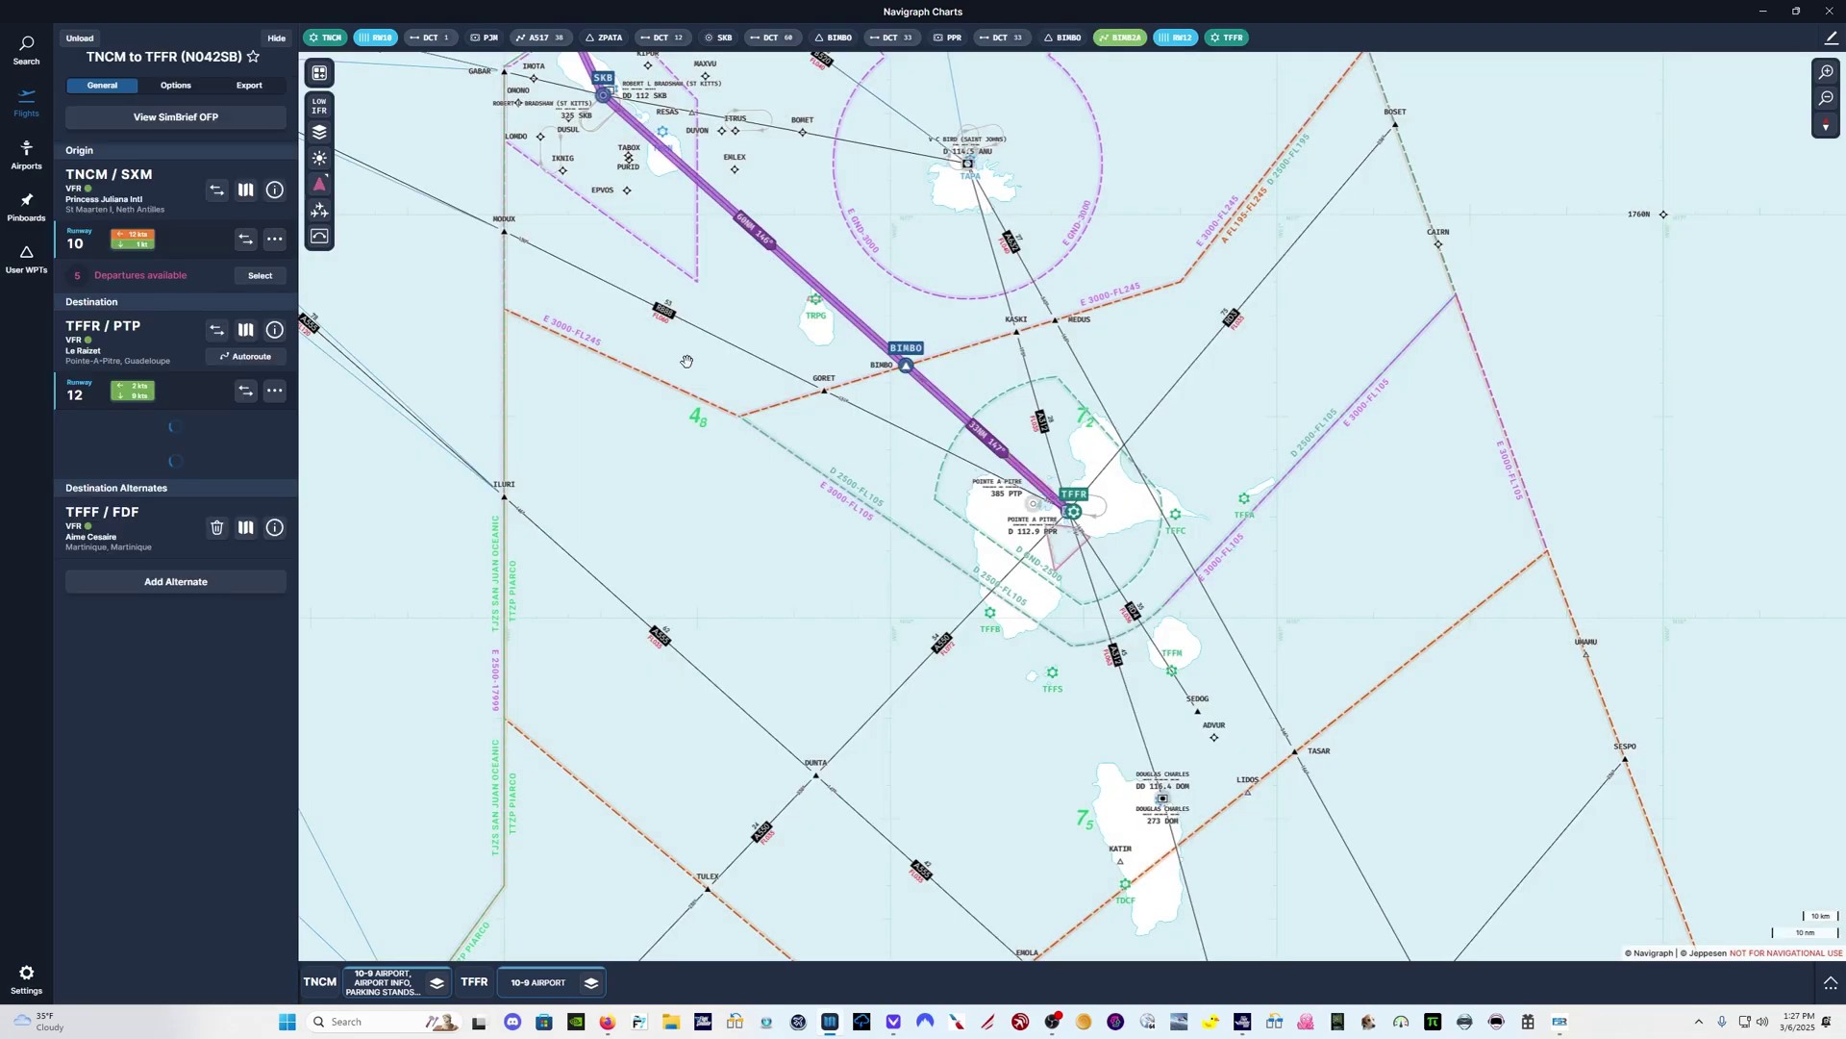
pyautogui.click(252, 464)
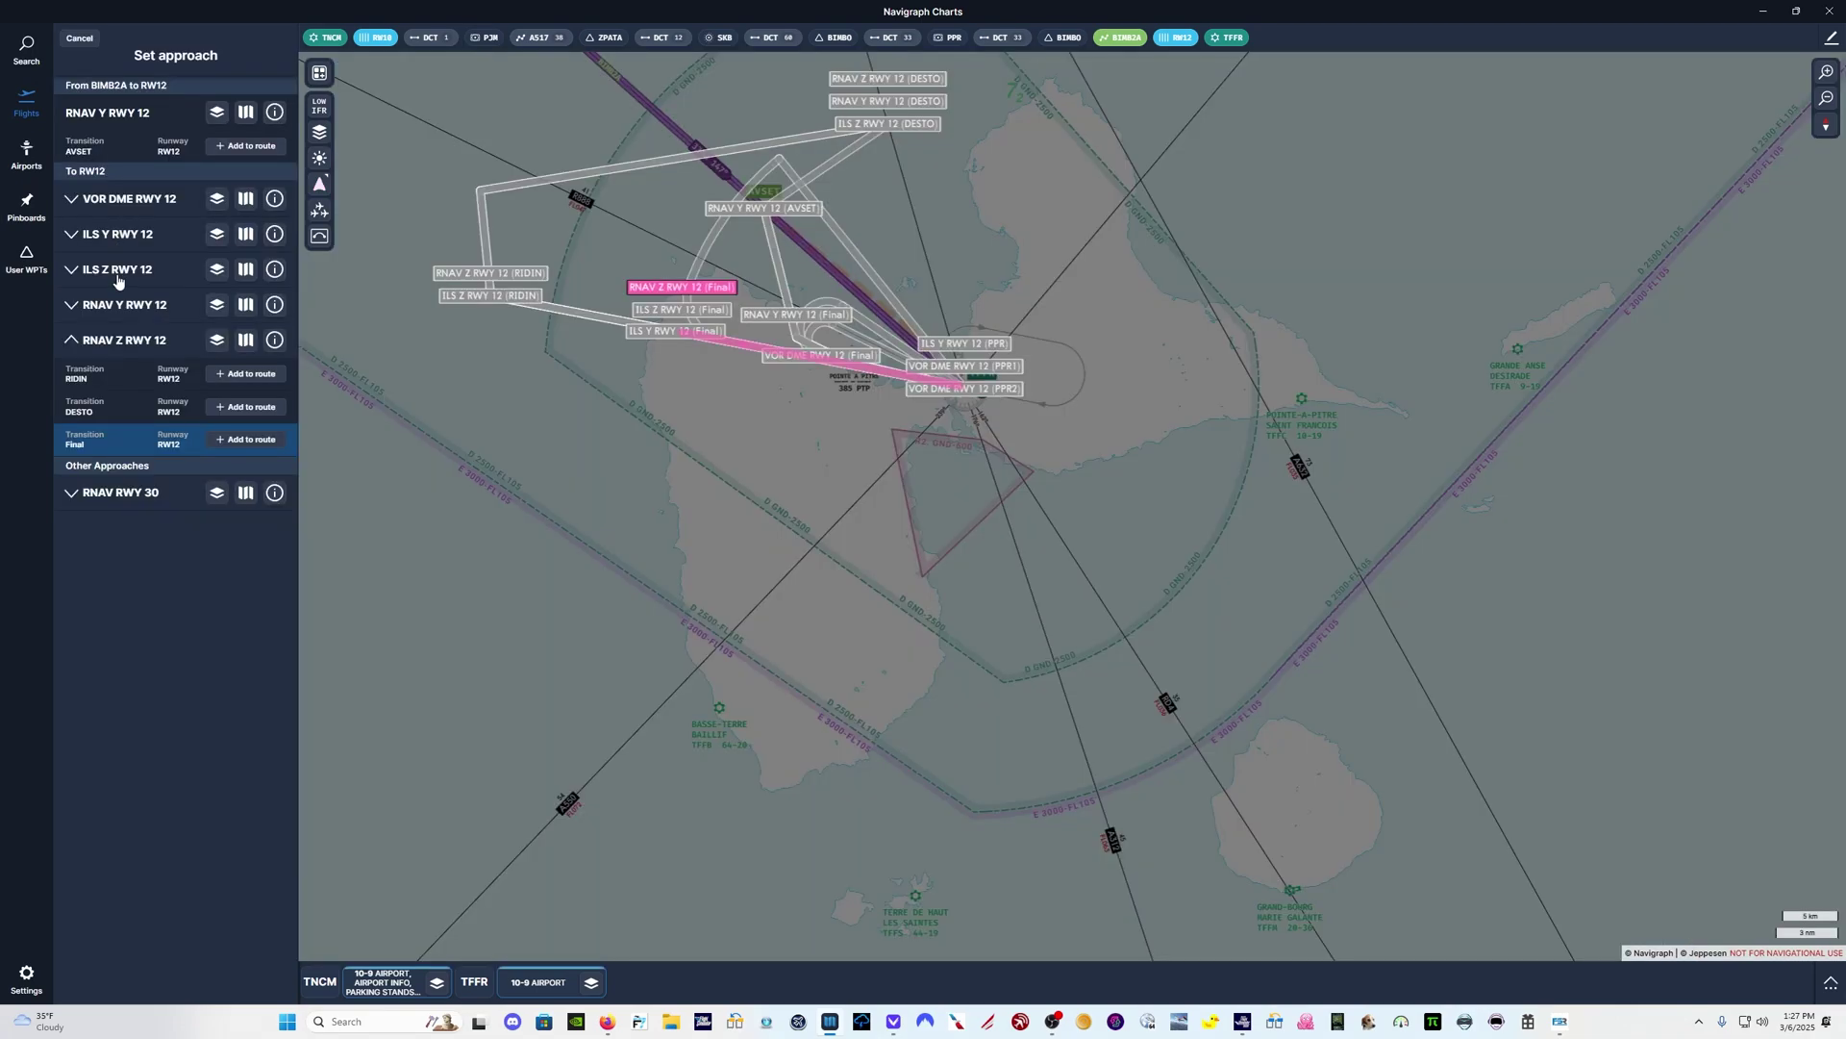
pyautogui.click(119, 272)
pyautogui.click(104, 374)
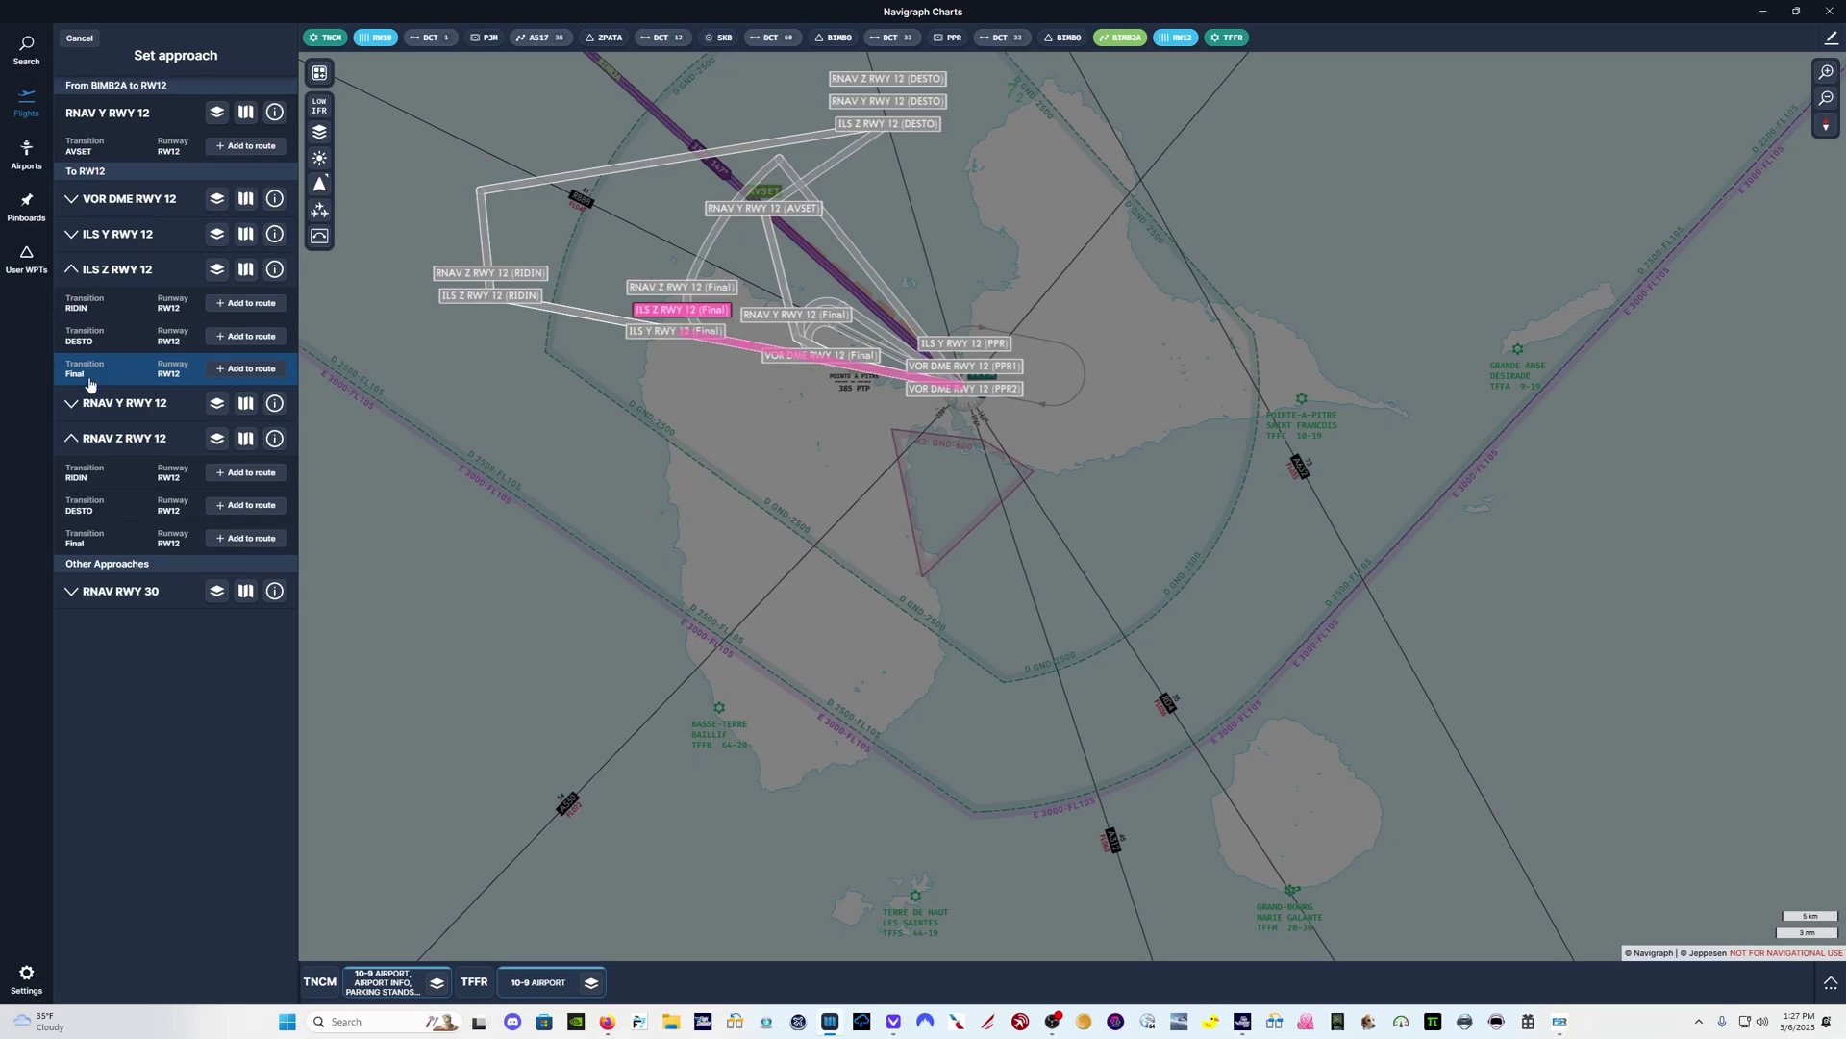
pyautogui.click(248, 538)
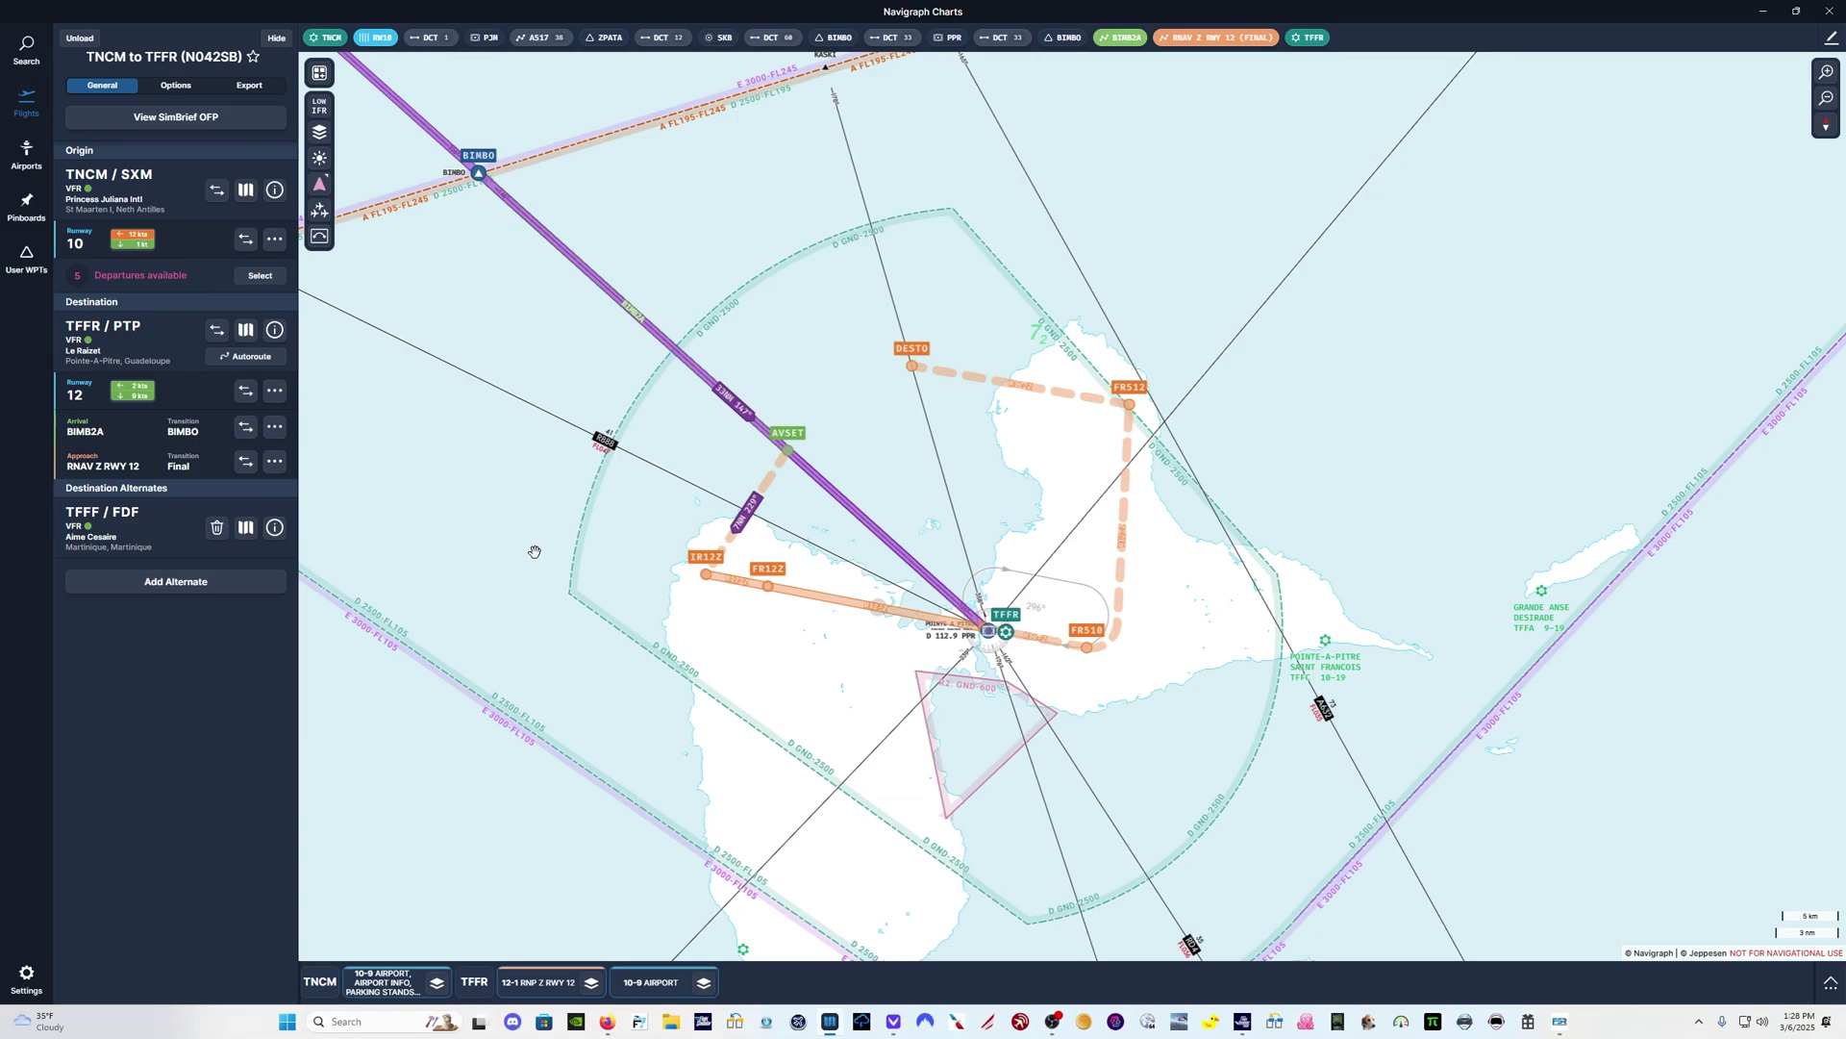
# Step: Pan the Navigraph map northwest along the inbound route toward TFFR
pyautogui.moveTo(535, 552); pyautogui.dragTo(603, 612)
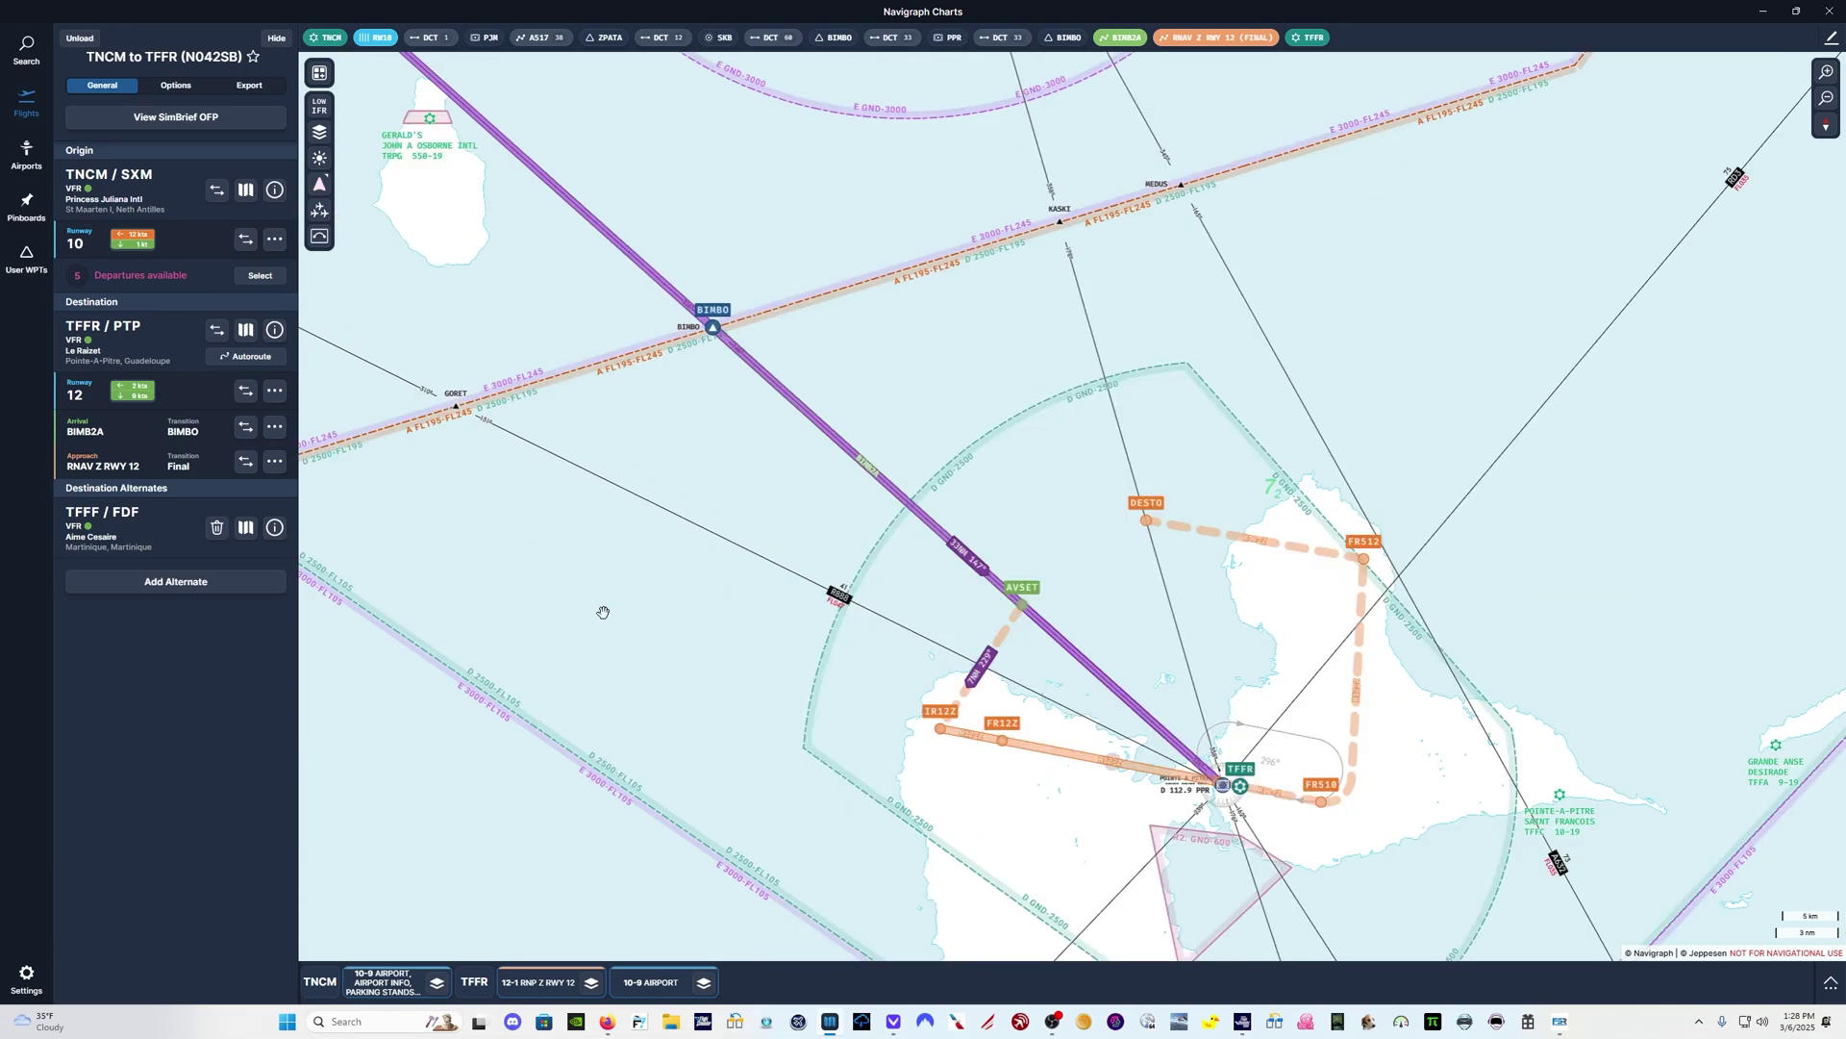